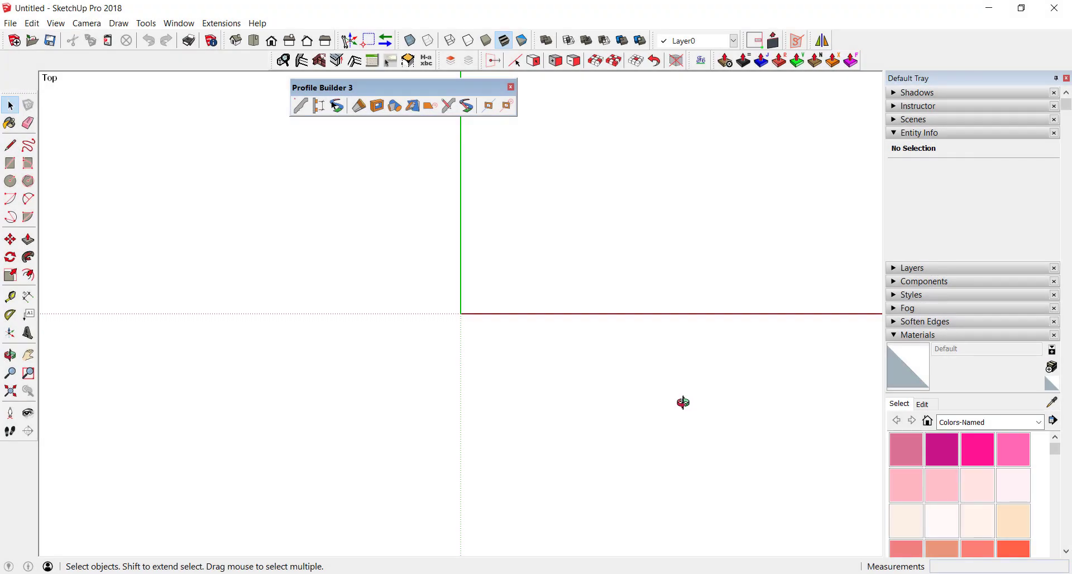
Orbit the empty model from the flat Top view into a tilted perspective view
middle_drag(682, 402, 589, 303)
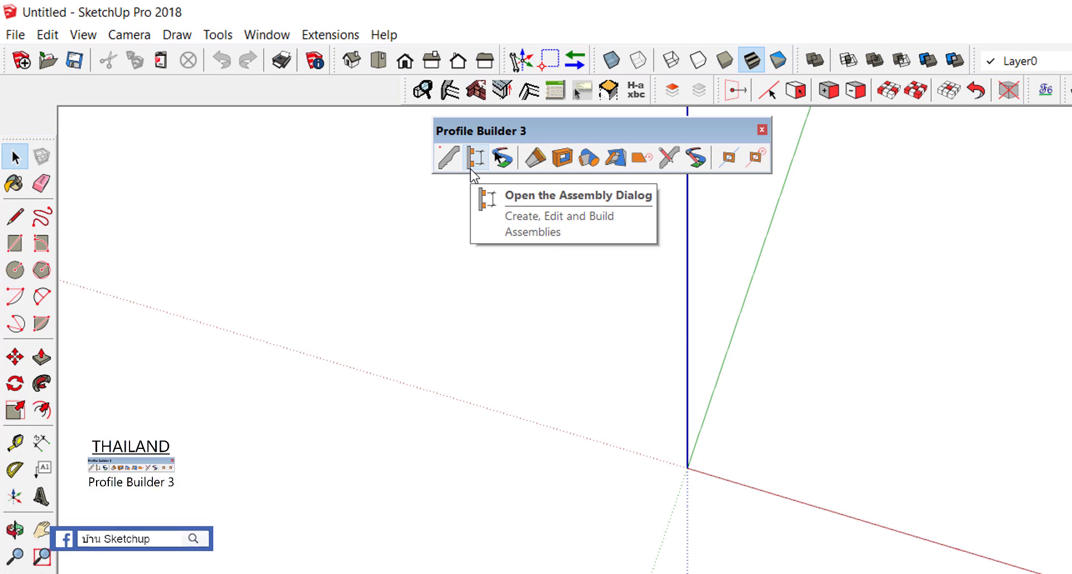
Open the Profile Builder 3 Assembly Dialog and its browser of example assemblies
click(471, 168)
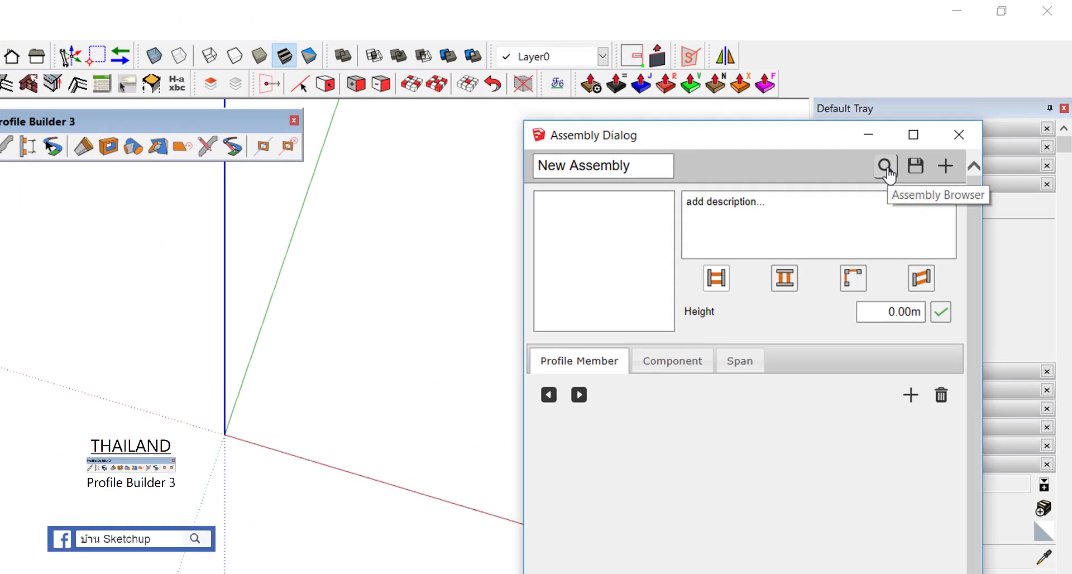
click(888, 170)
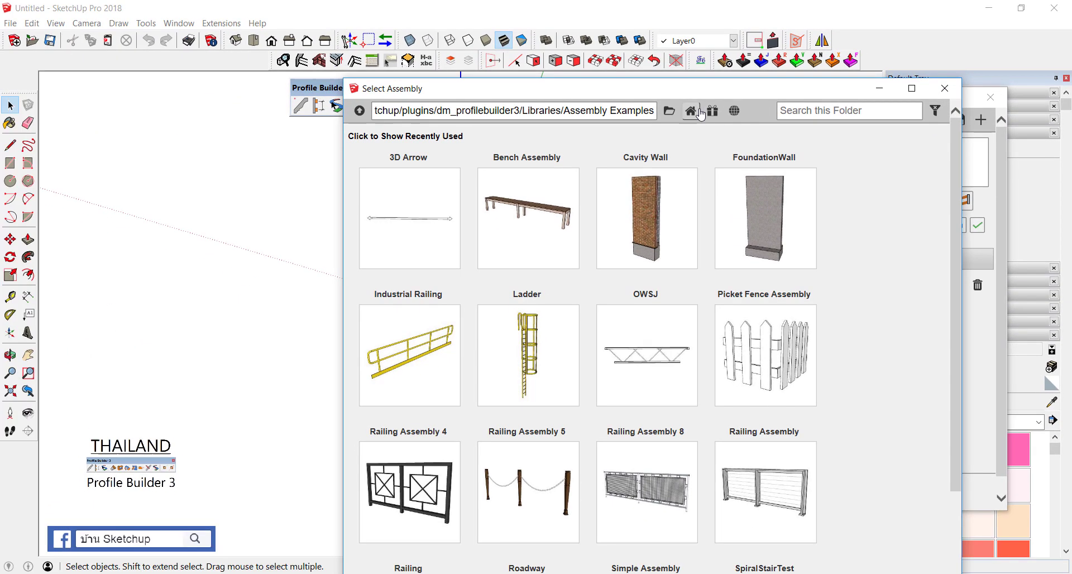
Browse the example assemblies and load Bench Assembly from the samples folder
click(598, 163)
click(516, 298)
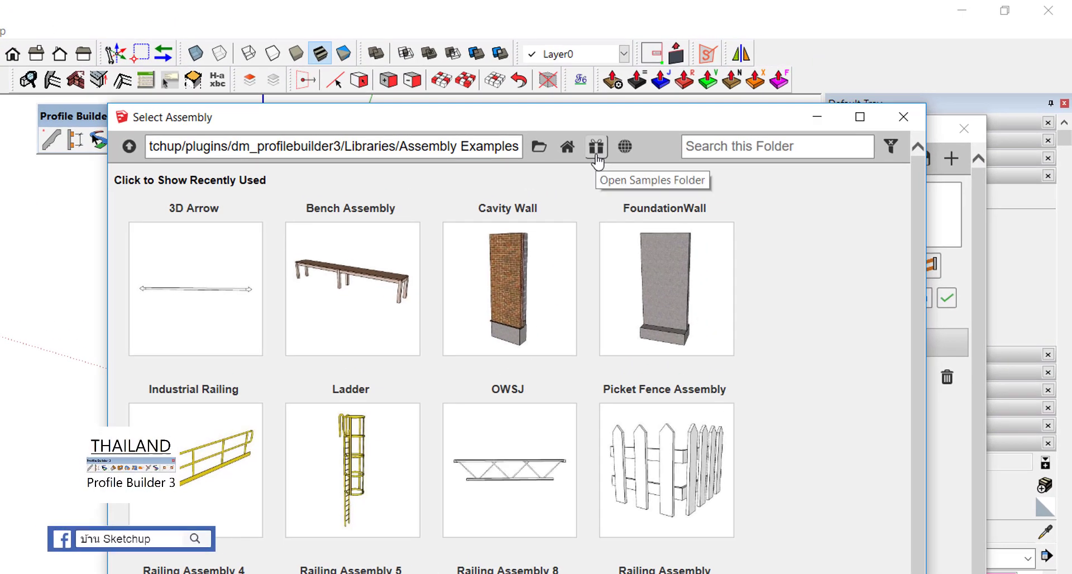
click(596, 157)
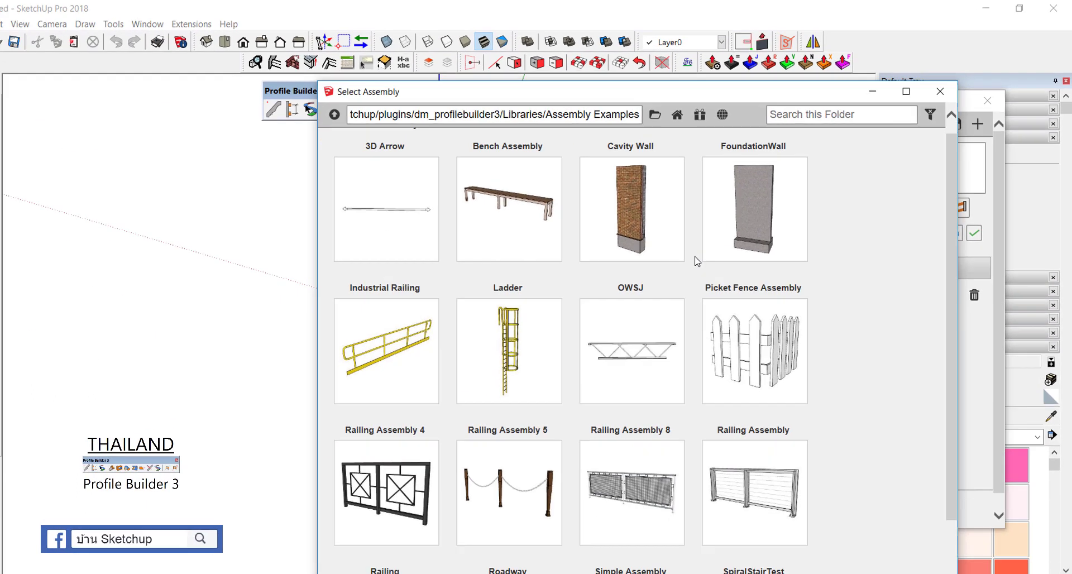
scroll(707, 252, down, 3)
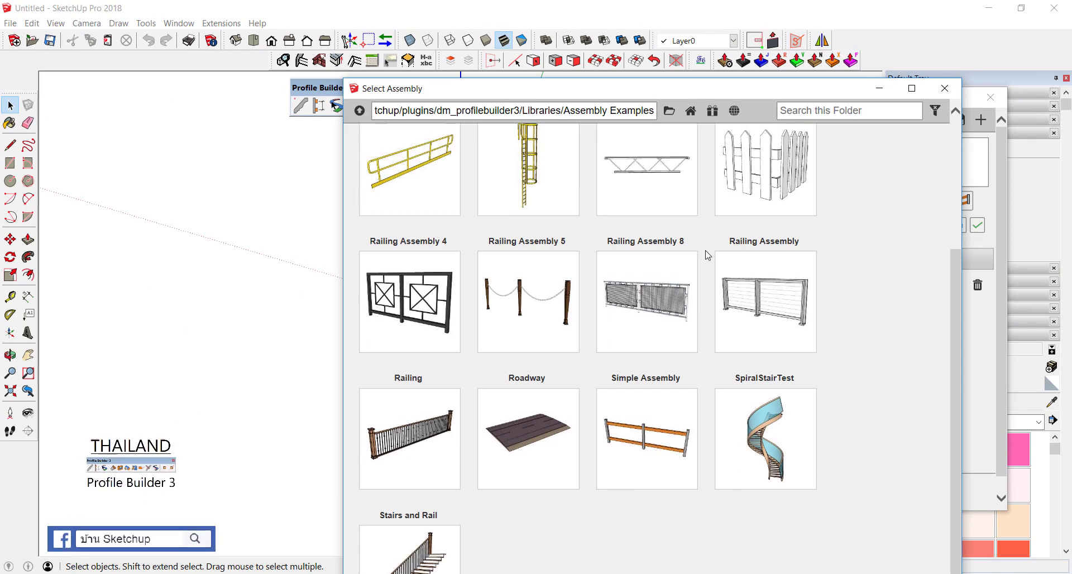
scroll(708, 255, up, 3)
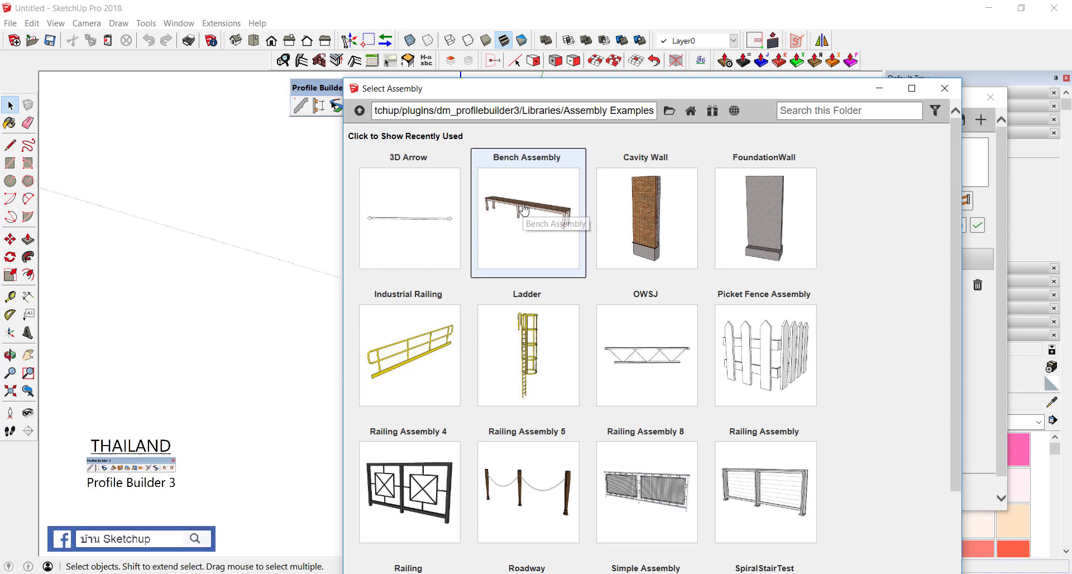
click(525, 210)
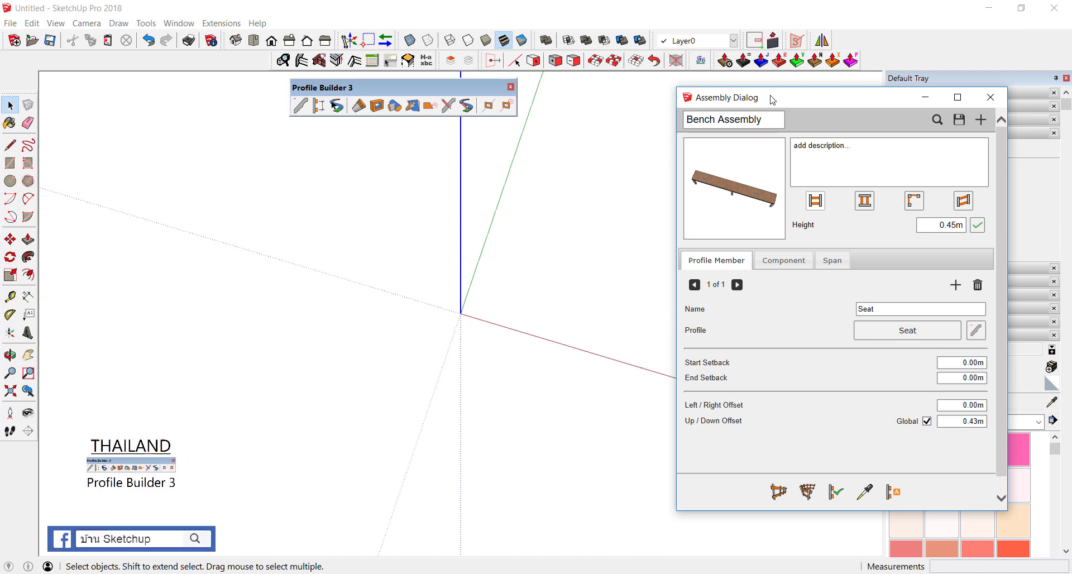
Build the first bench from the Bench Assembly with a start point near the origin and an end point
mouse_move(476, 281)
middle_down()
mouse_move(323, 185)
mouse_move(421, 206)
middle_up()
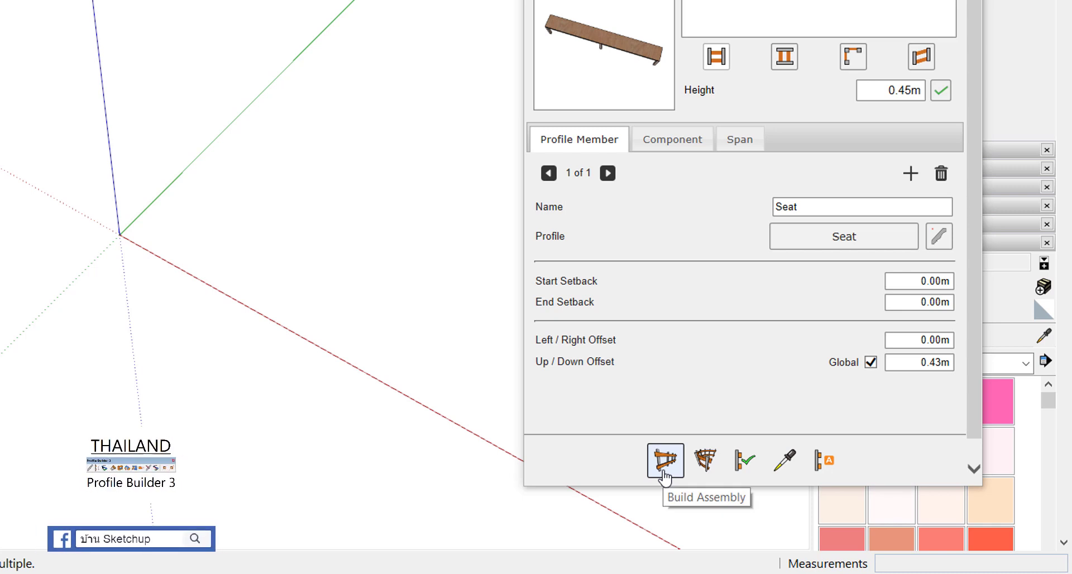
click(665, 476)
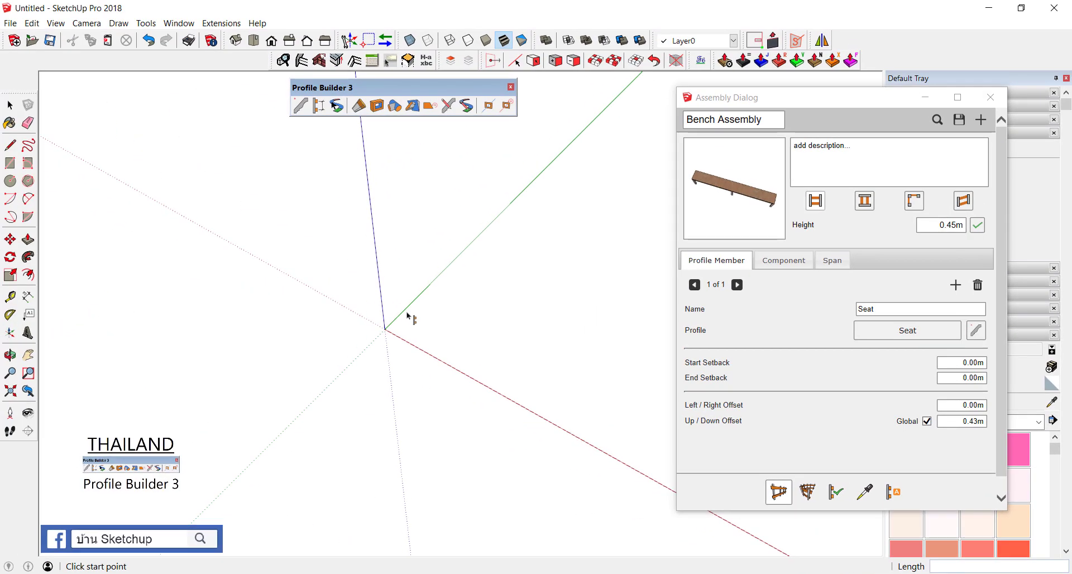
click(409, 314)
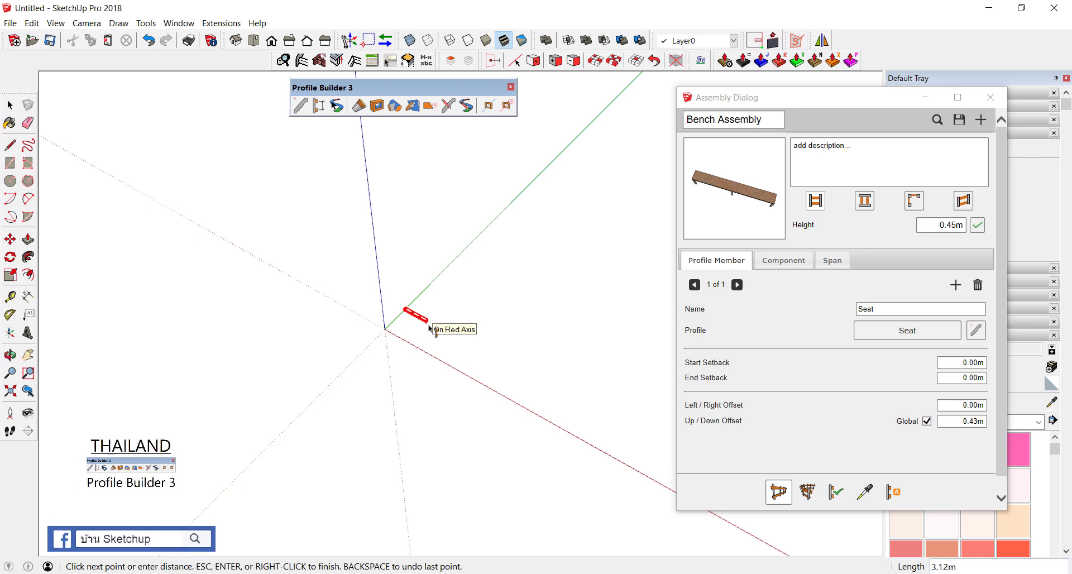
scroll(429, 322, up, 2)
scroll(430, 321, up, 2)
scroll(446, 332, up, 2)
click(455, 355)
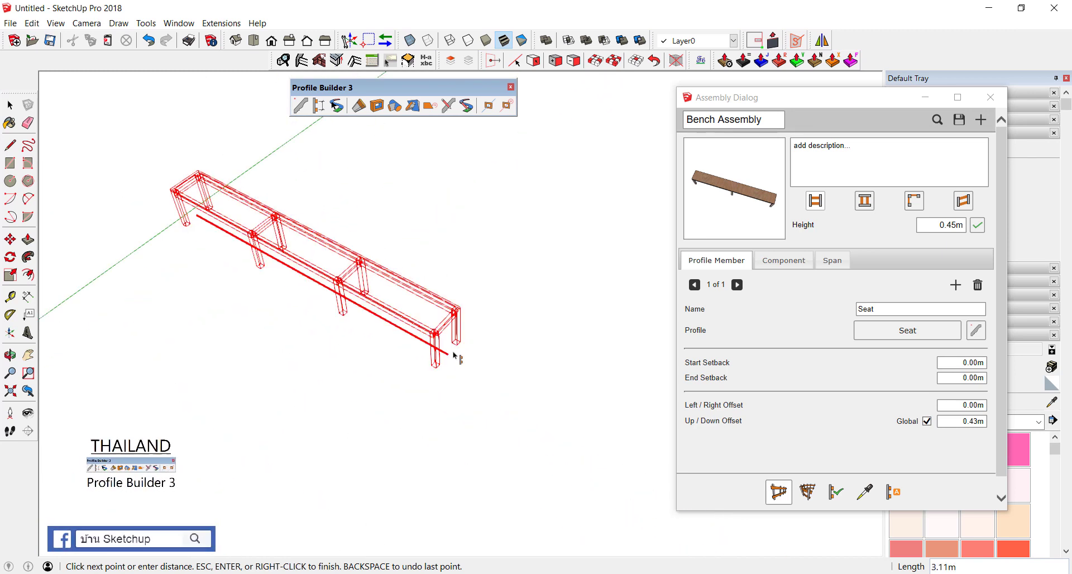
Build a second bench about 3.89 m long beside the first, then orbit to inspect both
scroll(521, 180, down, 3)
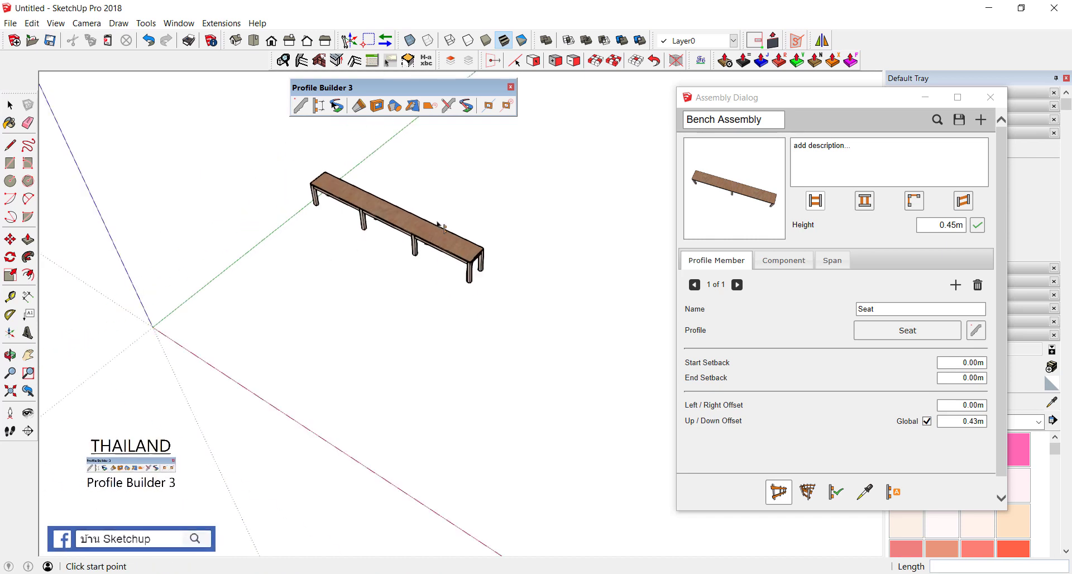
click(283, 259)
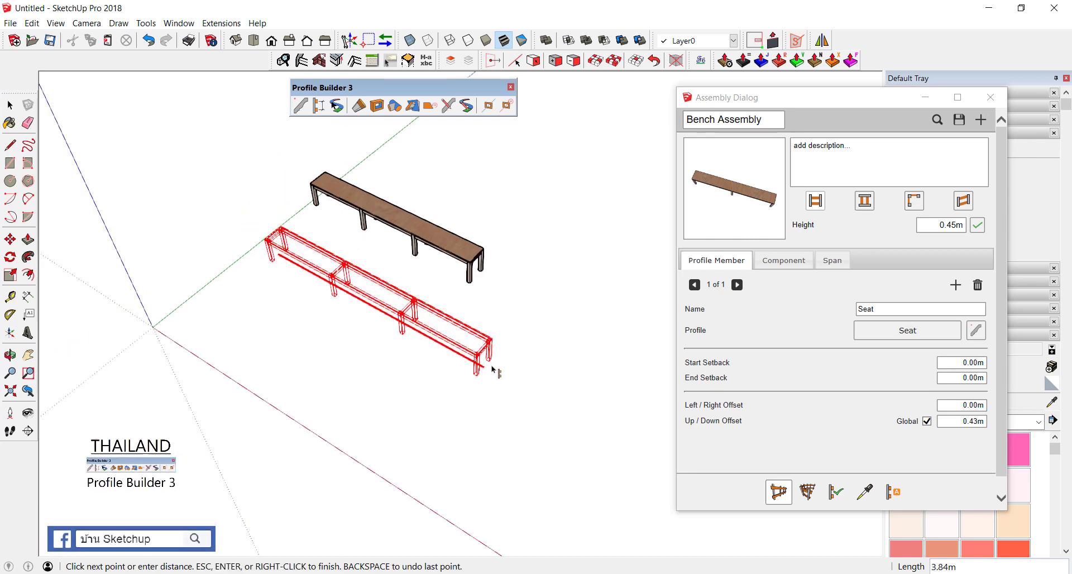
click(491, 367)
key(space)
middle_drag(492, 369, 389, 241)
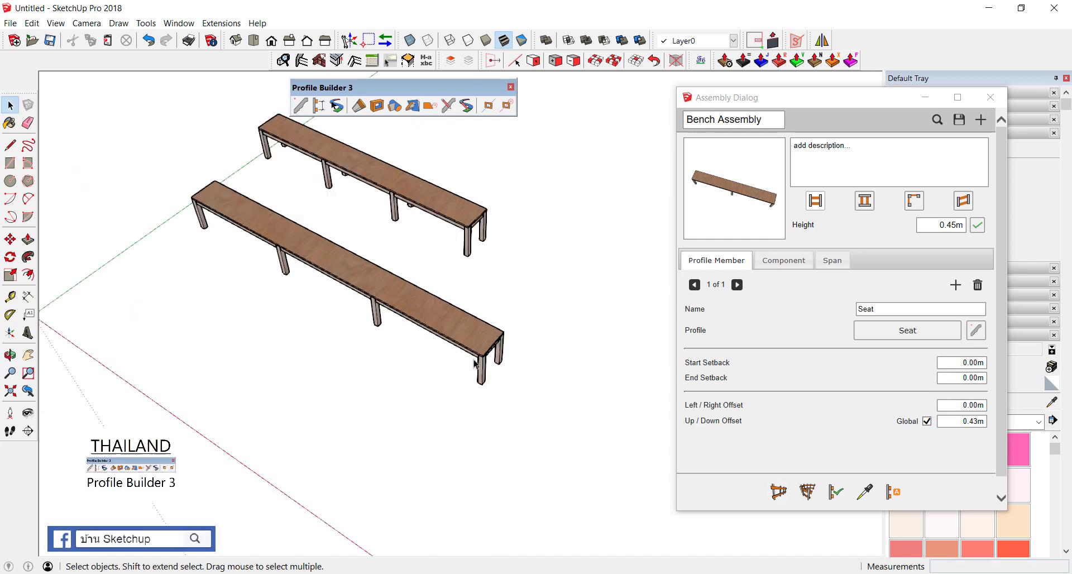
scroll(389, 241, up, 2)
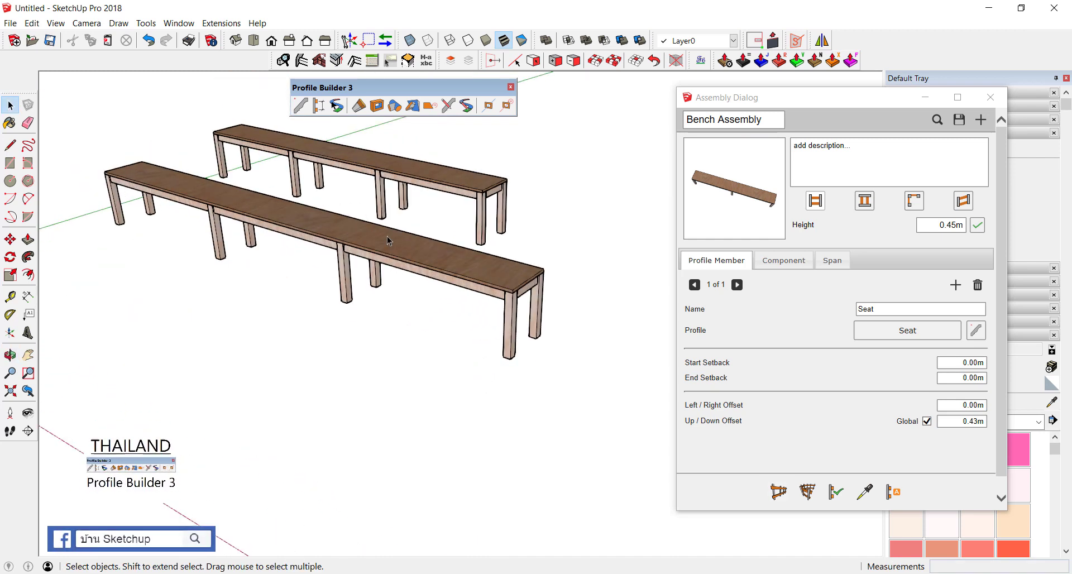
scroll(404, 268, up, 1)
middle_drag(404, 268, 428, 237)
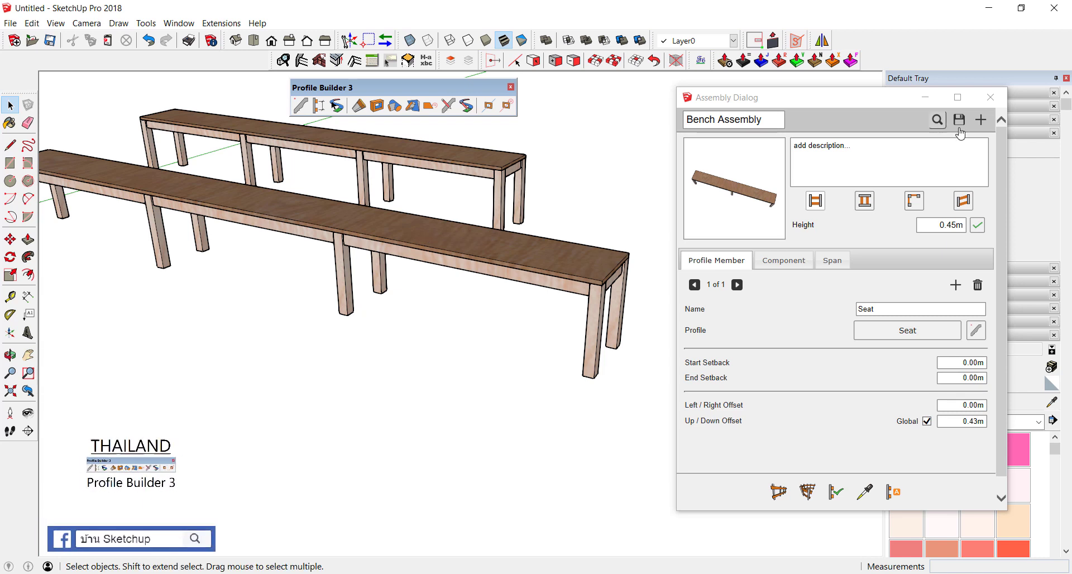
Find Railing Assembly in the assembly library and load it as the current assembly
click(939, 122)
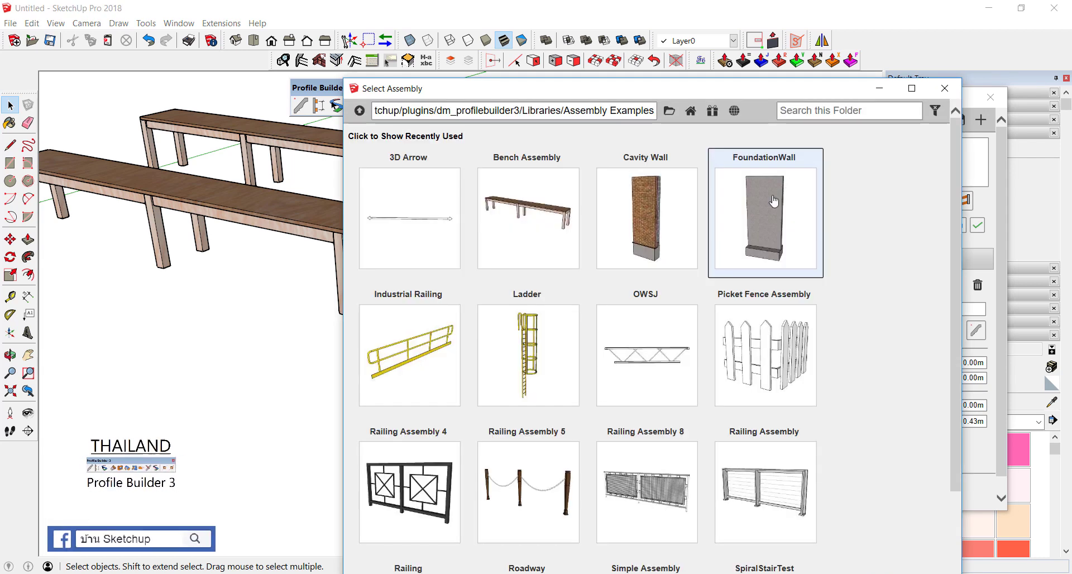
scroll(709, 257, down, 1)
scroll(710, 257, down, 2)
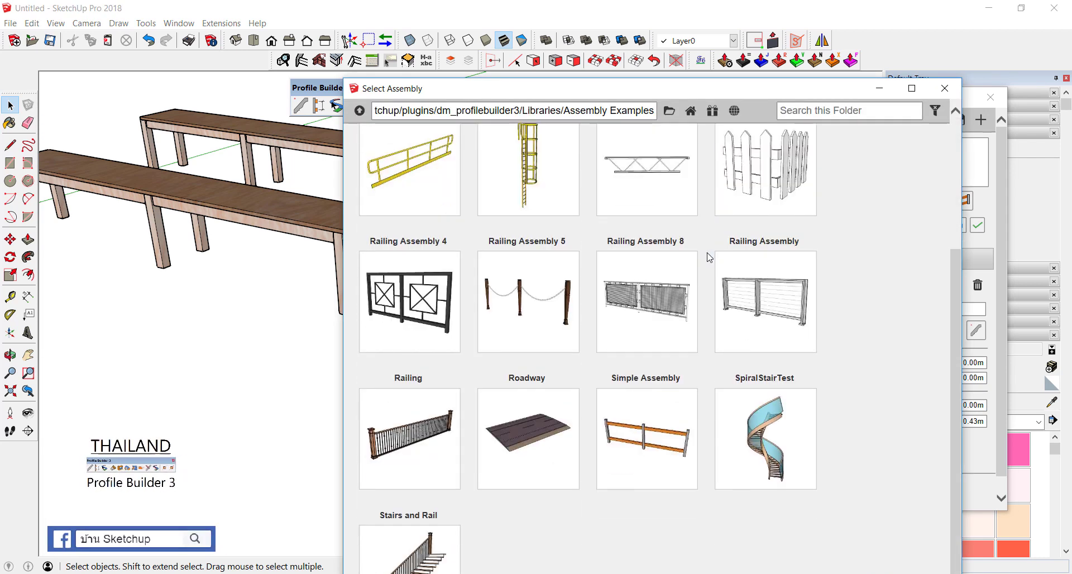
scroll(709, 257, up, 4)
scroll(710, 257, down, 3)
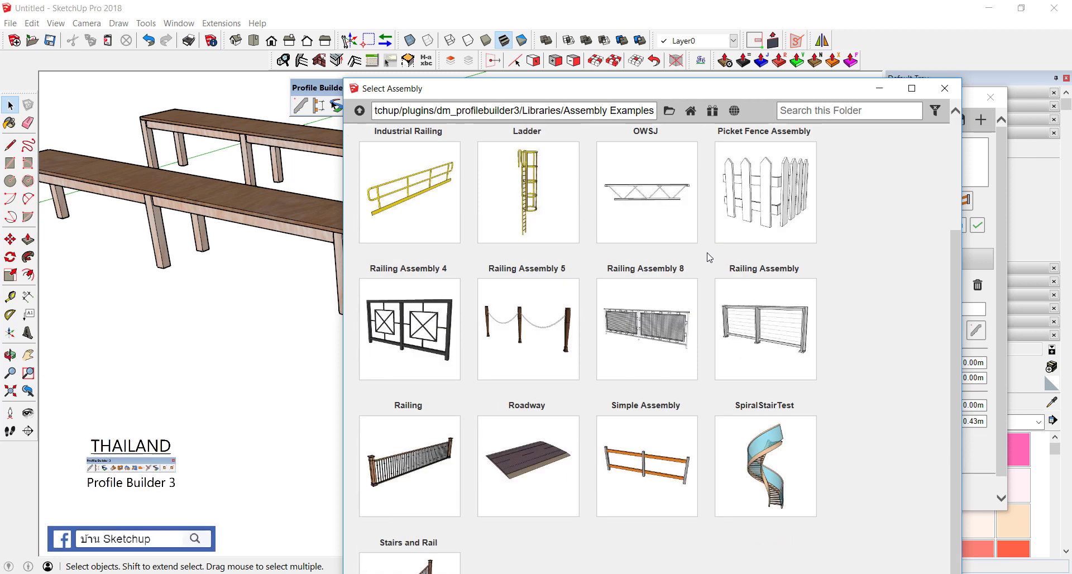
scroll(709, 257, down, 1)
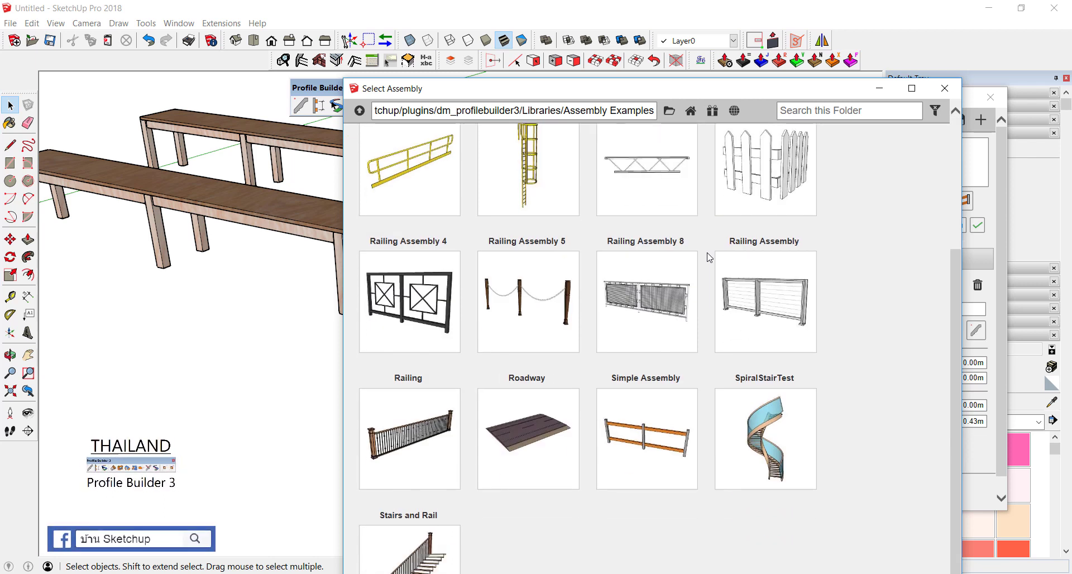
double_click(781, 304)
Draw a railing run behind the benches that turns a right-angle corner
click(779, 492)
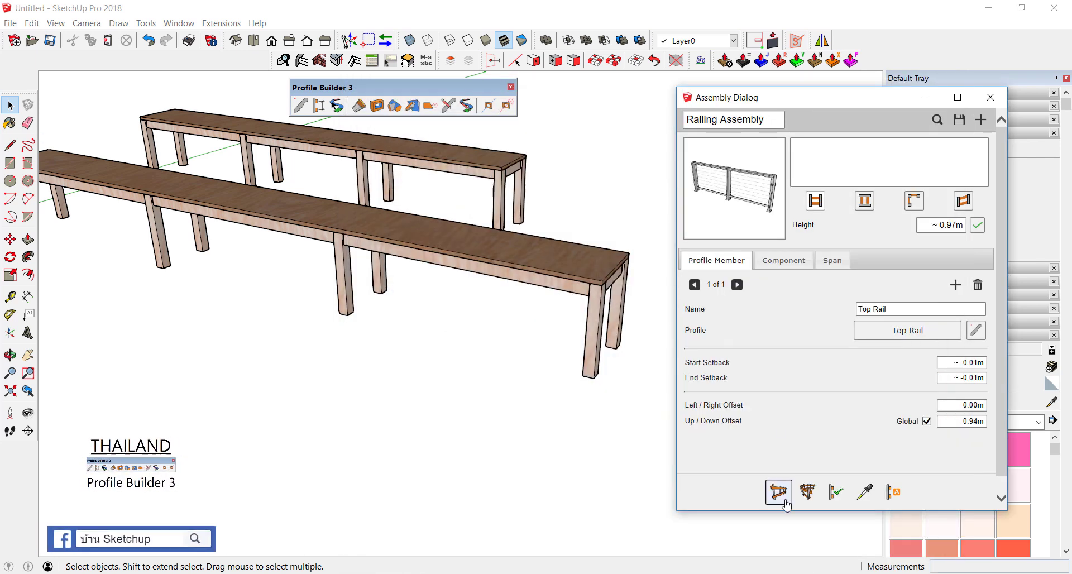
scroll(380, 315, down, 3)
click(402, 204)
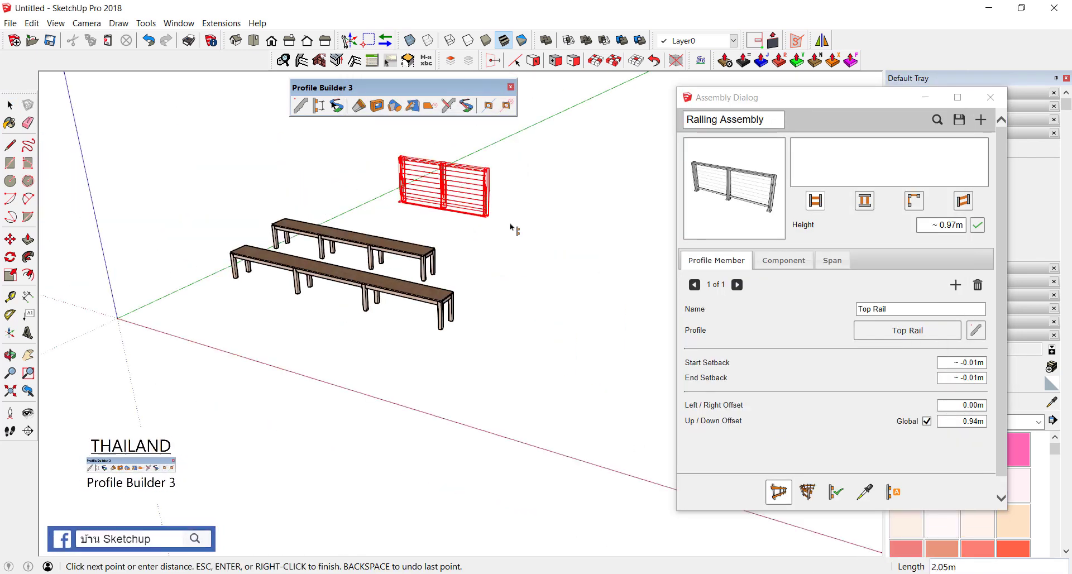
click(533, 229)
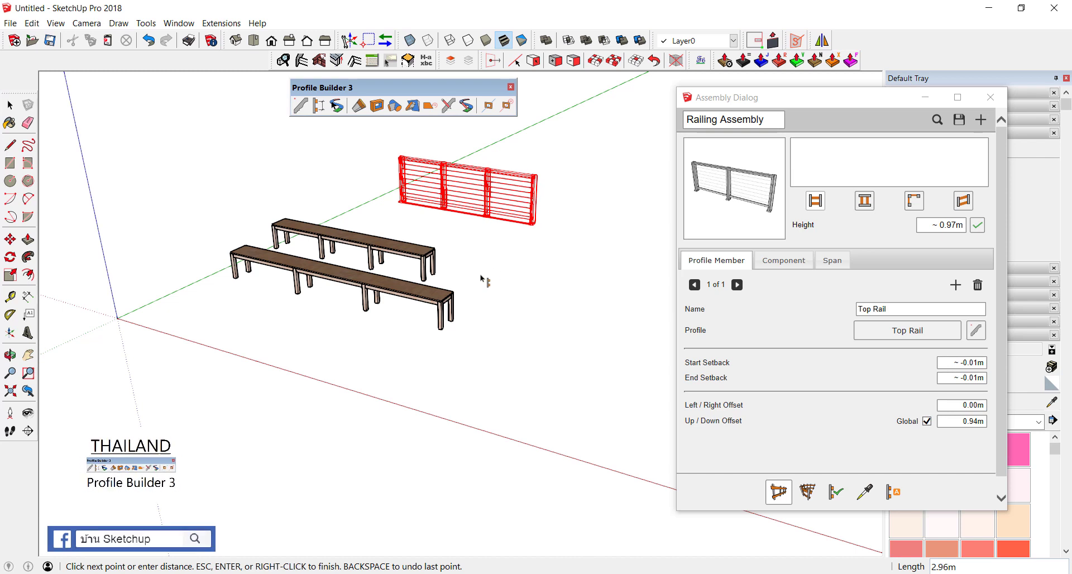
click(537, 236)
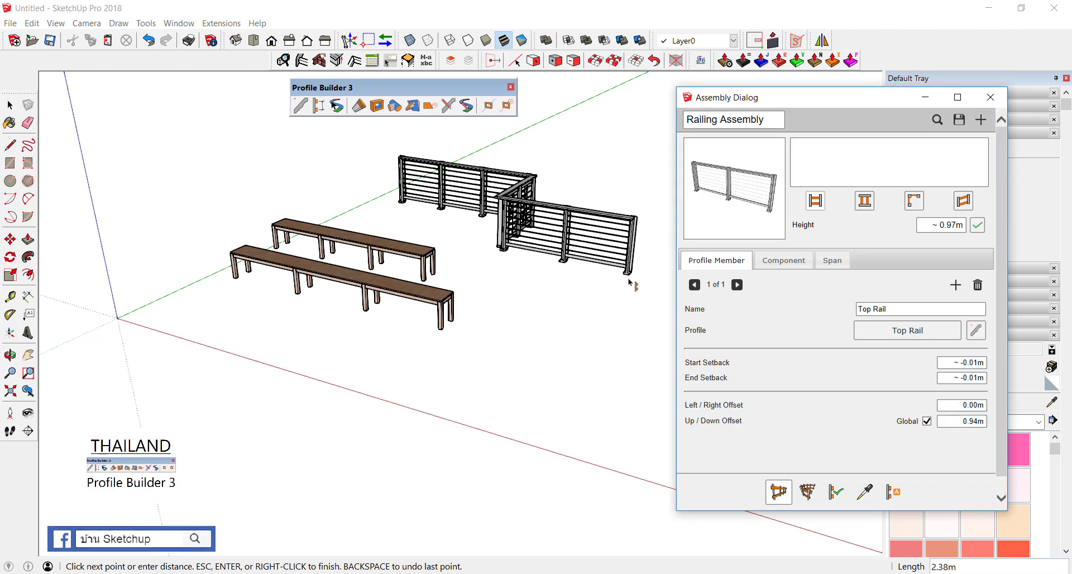
key(Escape)
Cancel the stray railing preview and window-select all benches and railings
scroll(365, 257, down, 3)
click(547, 335)
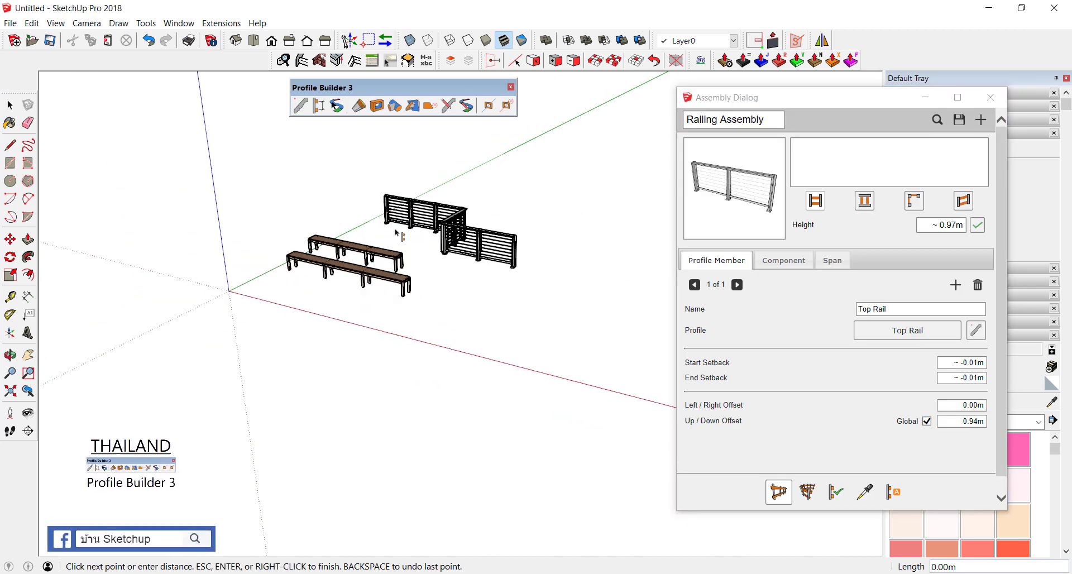
key(Escape)
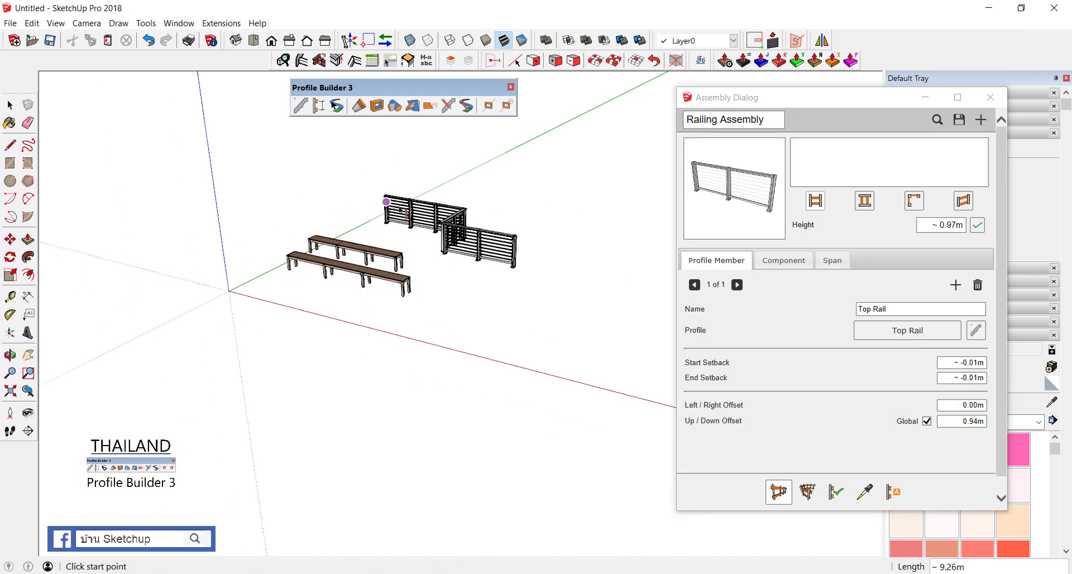
key(space)
drag(546, 330, 247, 173)
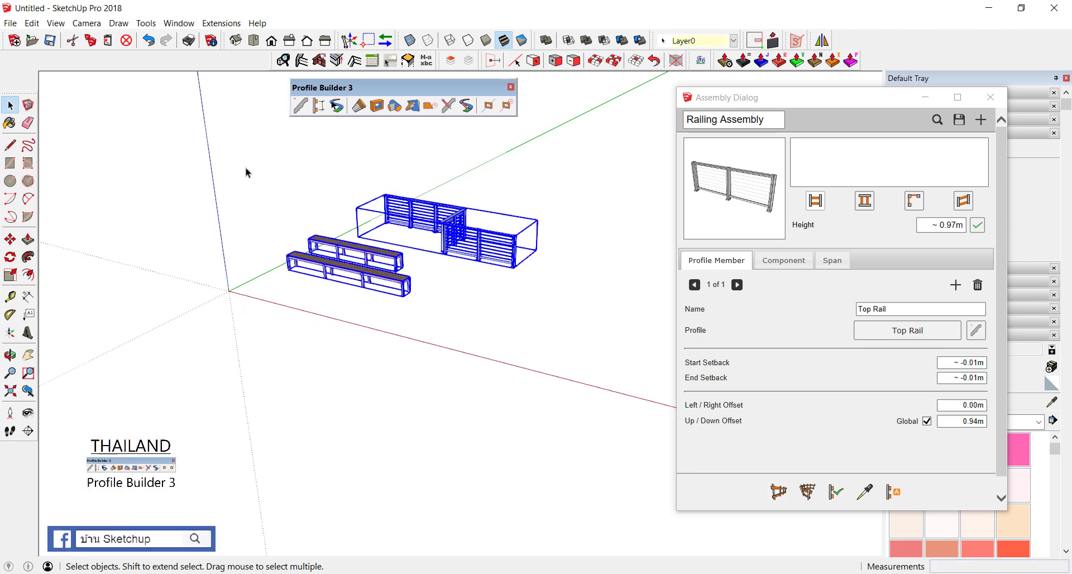
Delete the benches and railings, start a blank New Assembly, and circle the origin with an annotation
key(Delete)
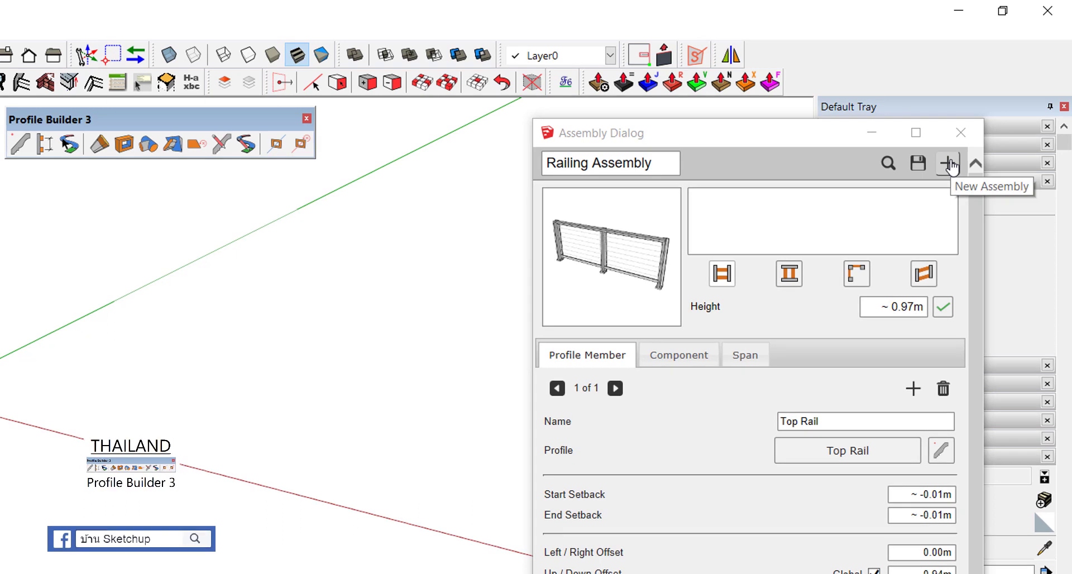
click(952, 166)
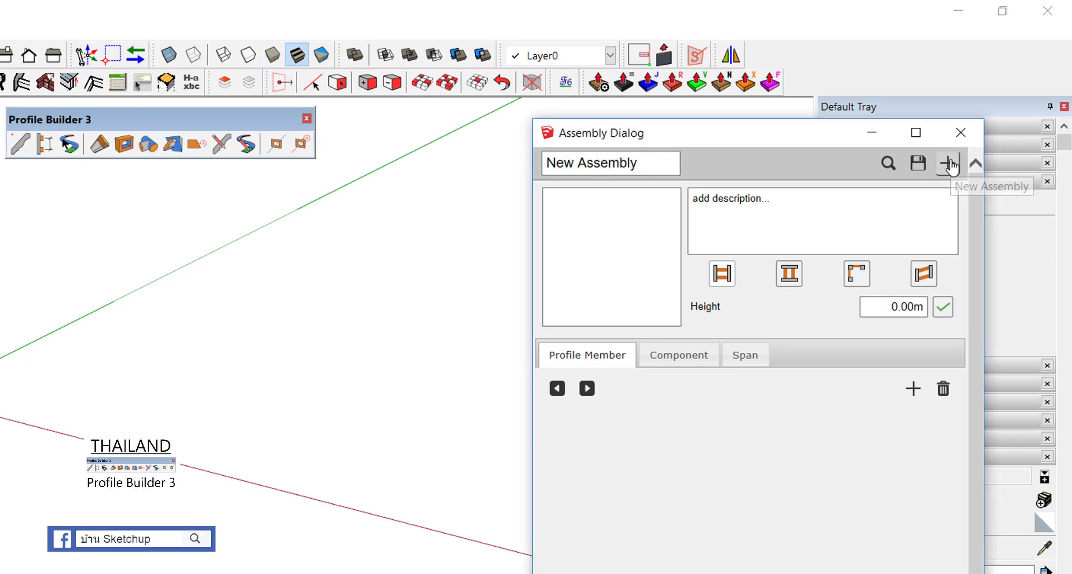
mouse_move(351, 358)
middle_down()
mouse_move(368, 419)
mouse_move(385, 417)
middle_up()
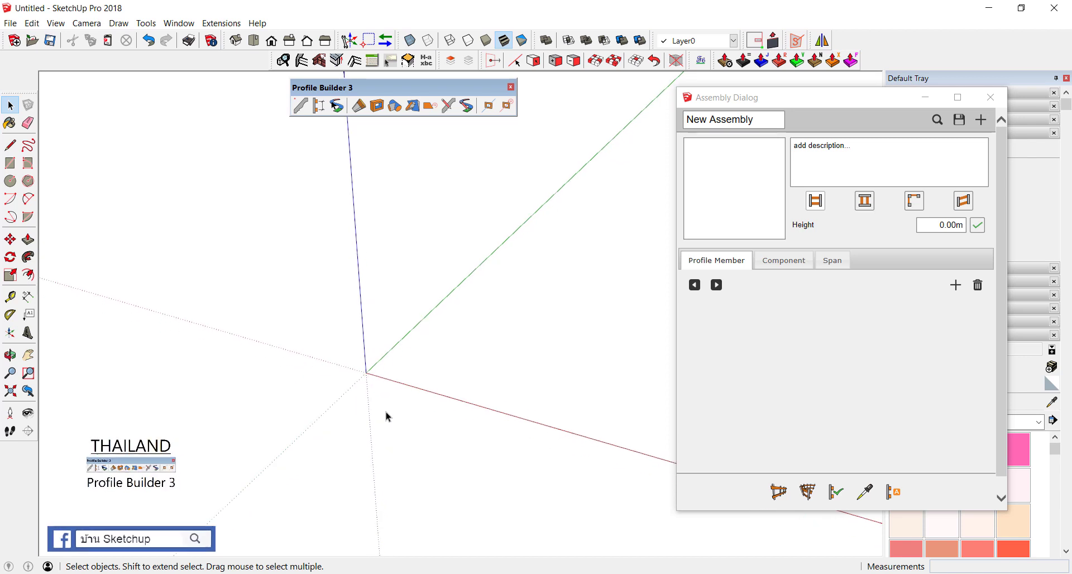
drag(397, 330, 412, 354)
mouse_move(376, 220)
mouse_down()
mouse_move(369, 352)
mouse_move(388, 358)
mouse_up()
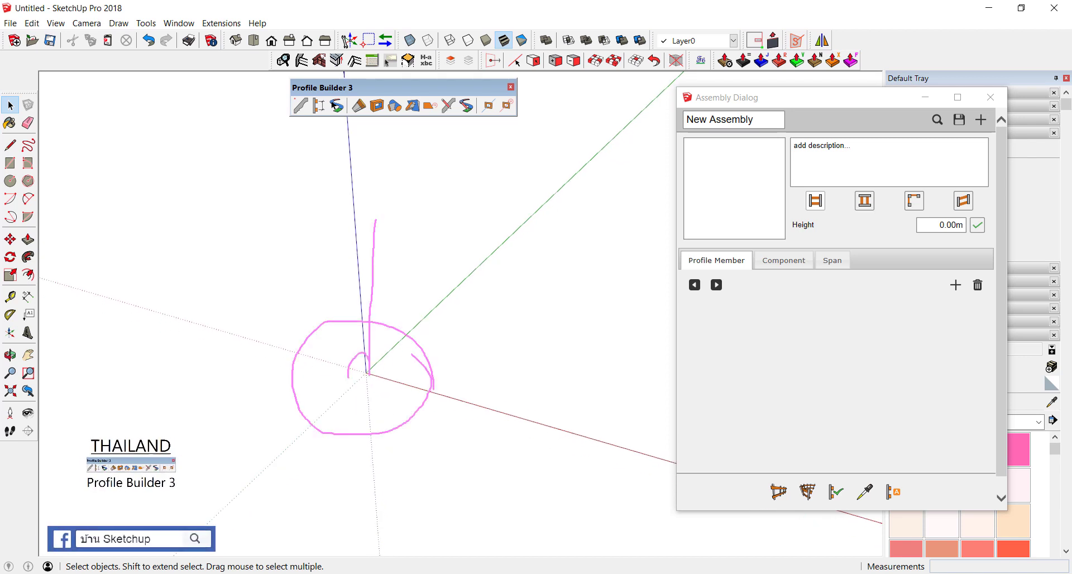
key(Escape)
Orbit around the origin and draw an annotation arrow along the red axis
mouse_move(338, 376)
middle_down()
mouse_move(407, 343)
mouse_move(409, 374)
middle_up()
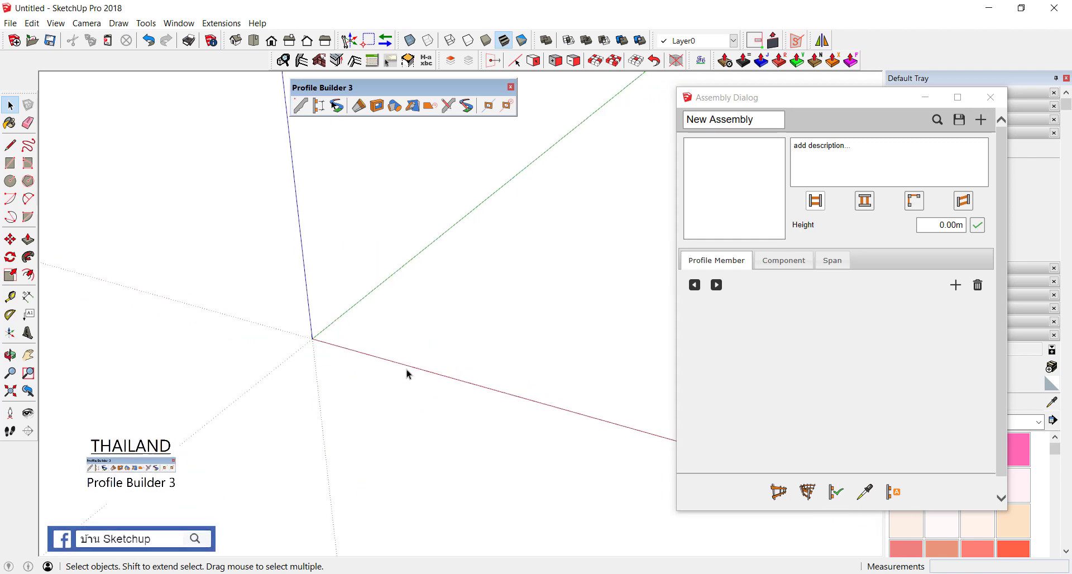
mouse_move(319, 346)
mouse_down()
mouse_move(561, 408)
mouse_move(516, 378)
mouse_move(561, 409)
mouse_move(513, 422)
mouse_up()
mouse_move(333, 319)
mouse_down()
mouse_move(338, 327)
mouse_move(291, 375)
mouse_move(344, 296)
mouse_move(301, 306)
mouse_up()
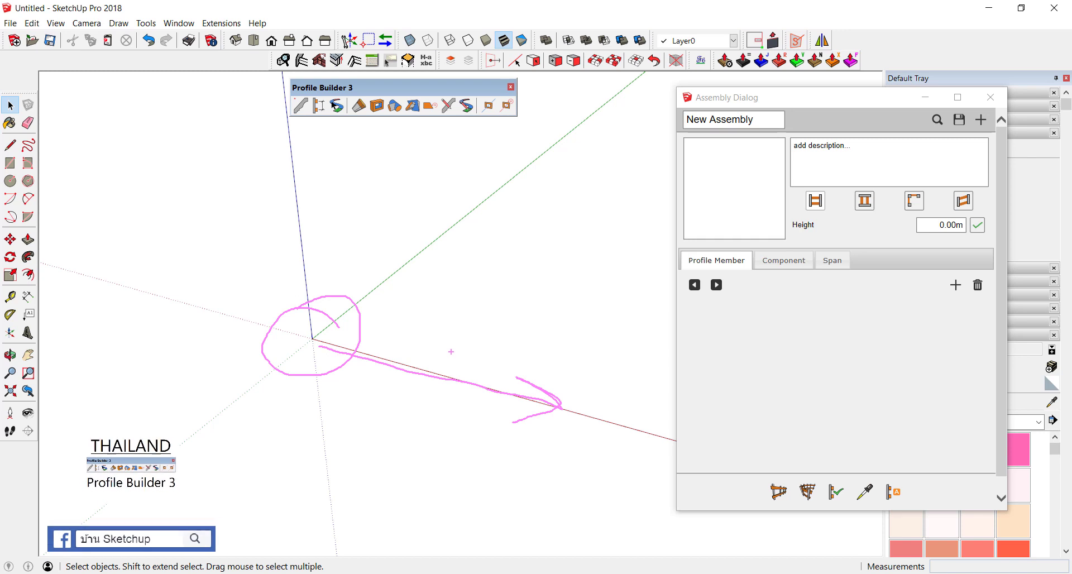
middle_drag(282, 351, 331, 278)
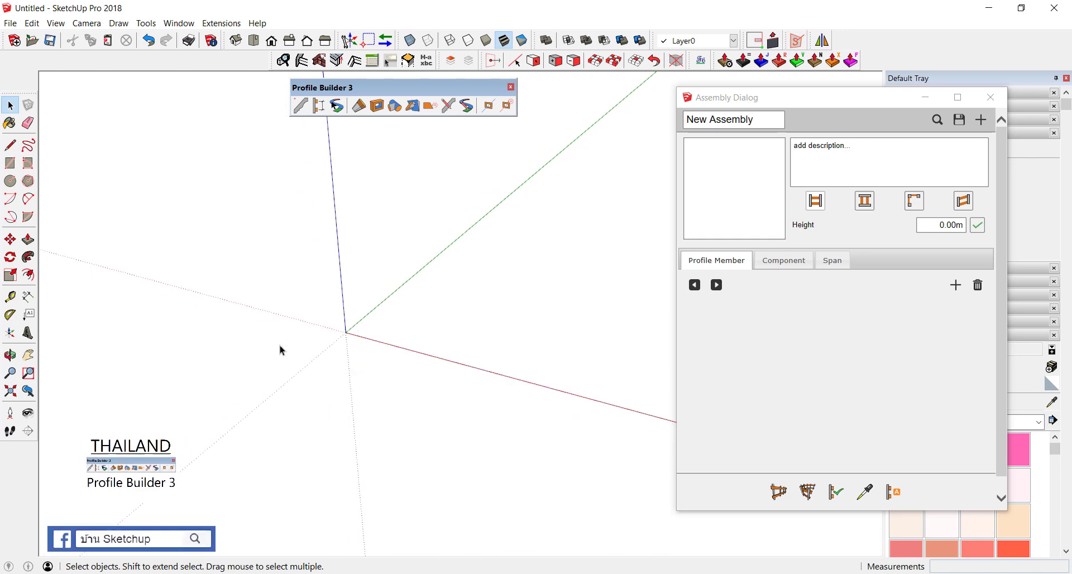
Draw a 0.1 m by 0.1 m square at the origin with the Rectangle tool
key(r)
scroll(363, 293, up, 2)
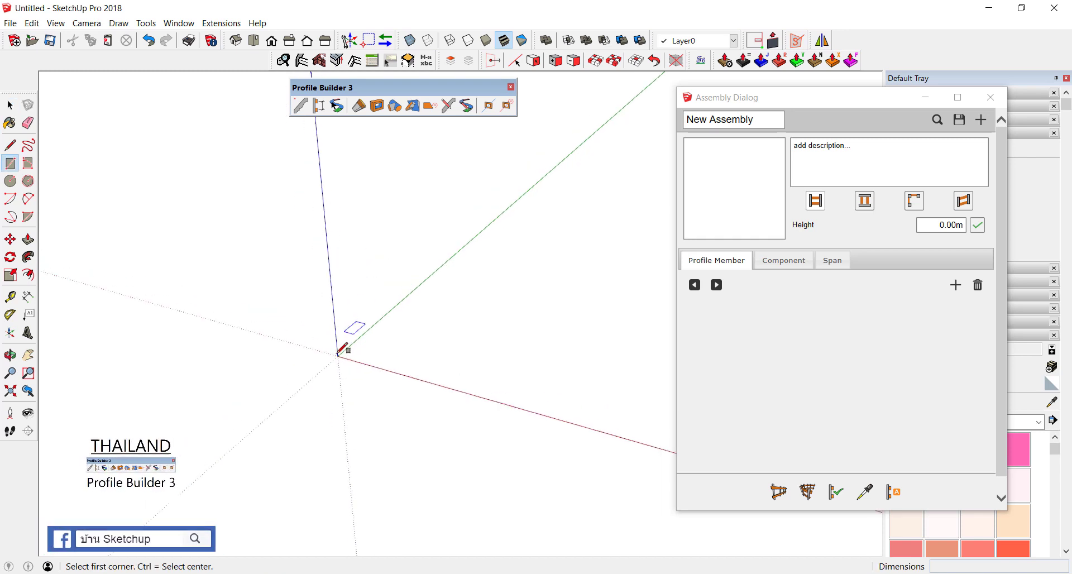
click(338, 355)
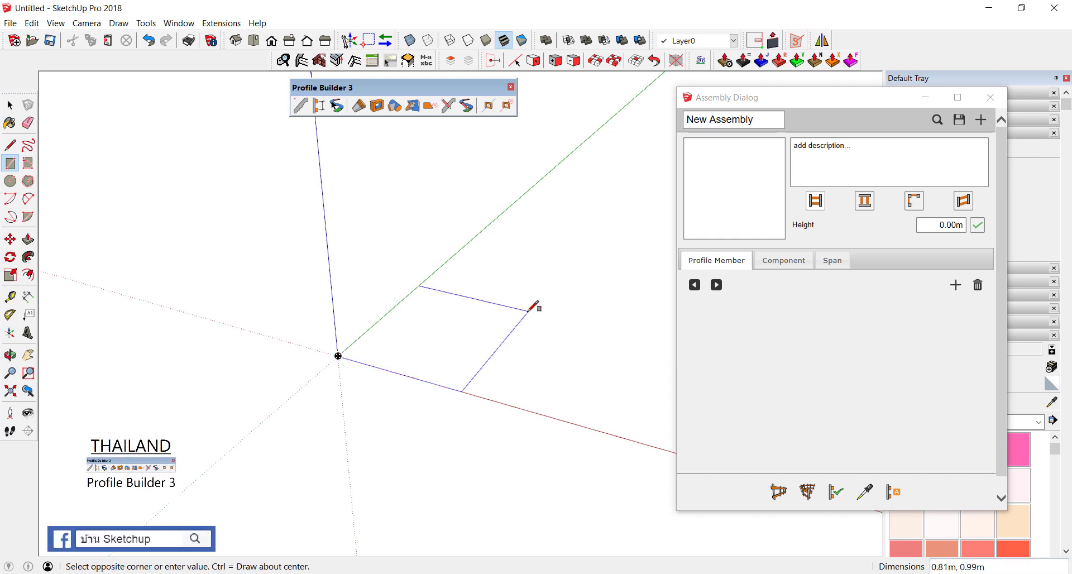
key(ctrl)
scroll(401, 273, down, 1)
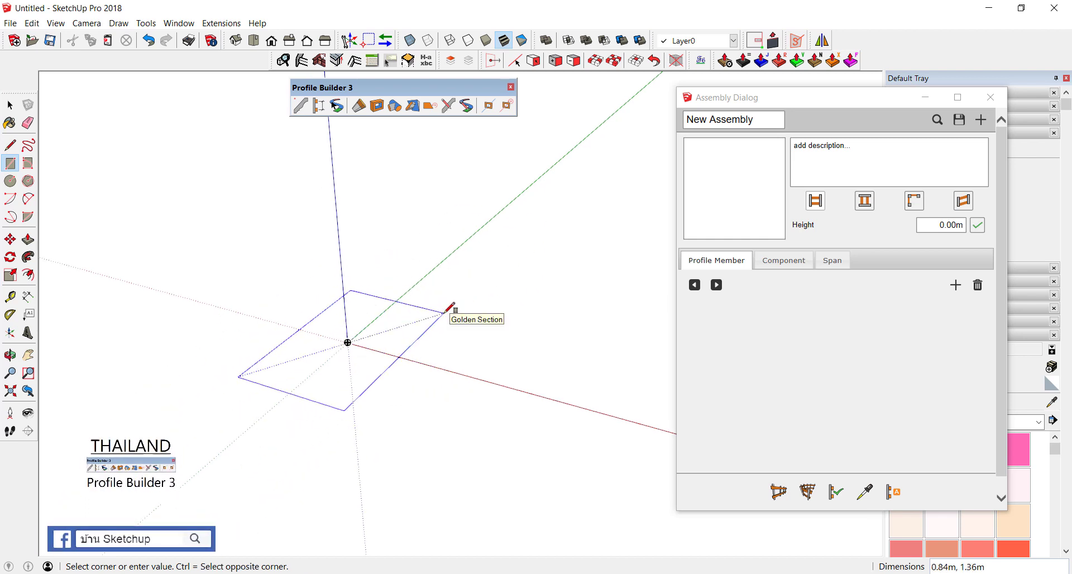
click(444, 312)
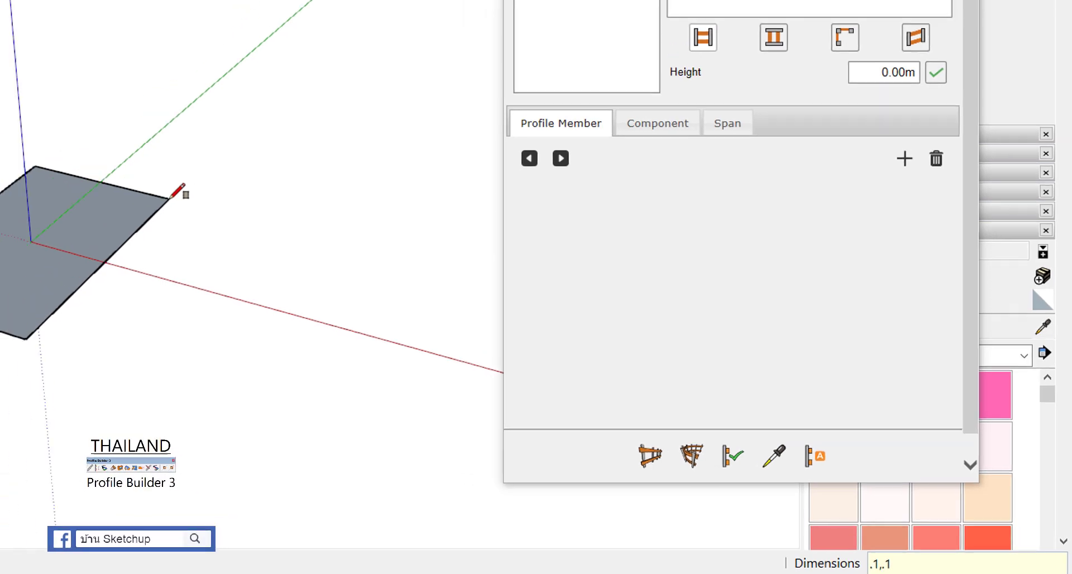
scroll(355, 315, down, 5)
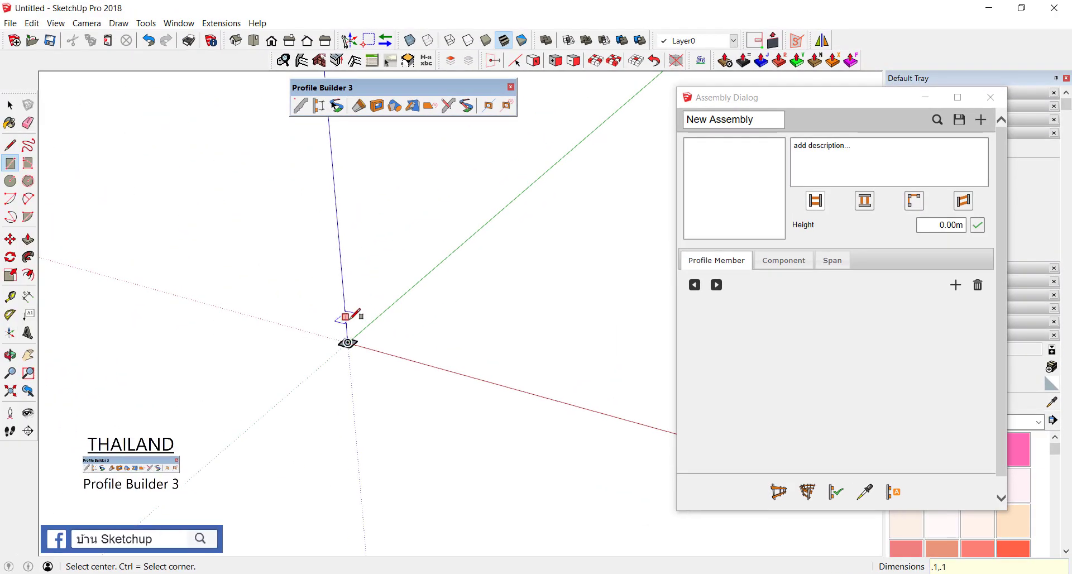
scroll(346, 317, up, 2)
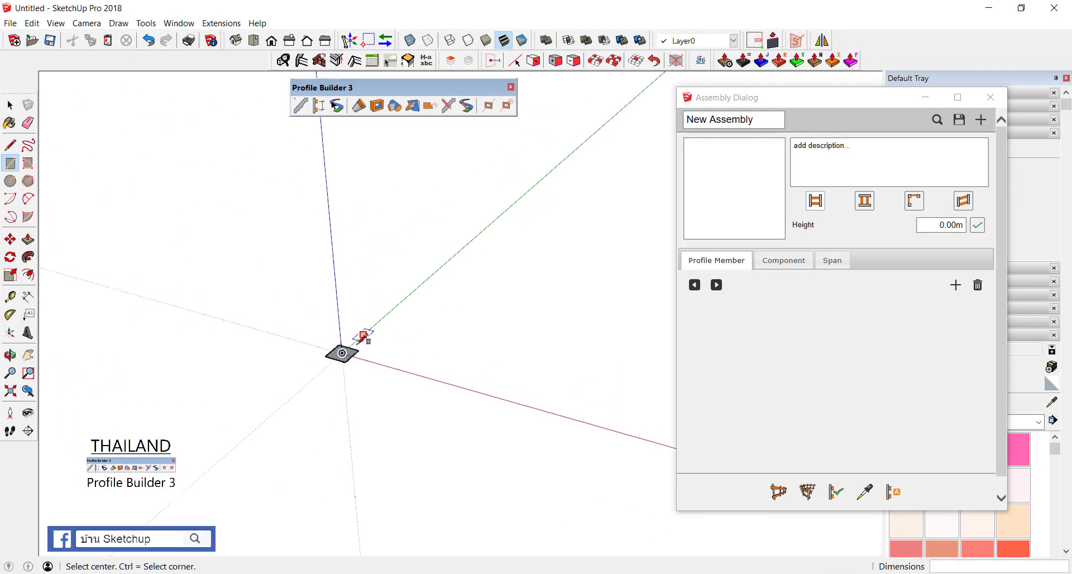
scroll(364, 333, up, 2)
scroll(352, 340, up, 1)
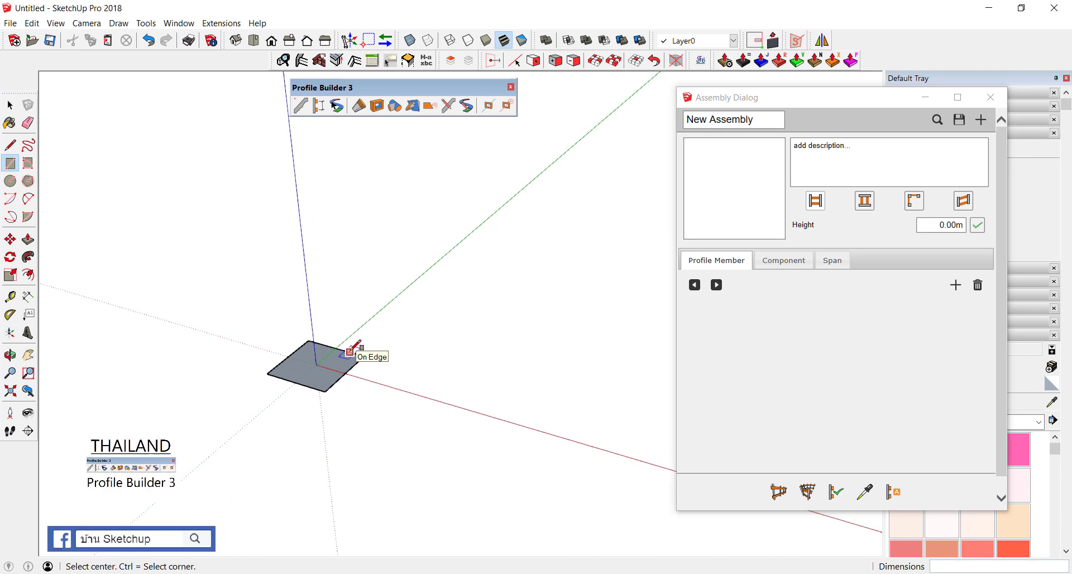
Push/pull the square up 1 m into a column
key(p)
click(310, 366)
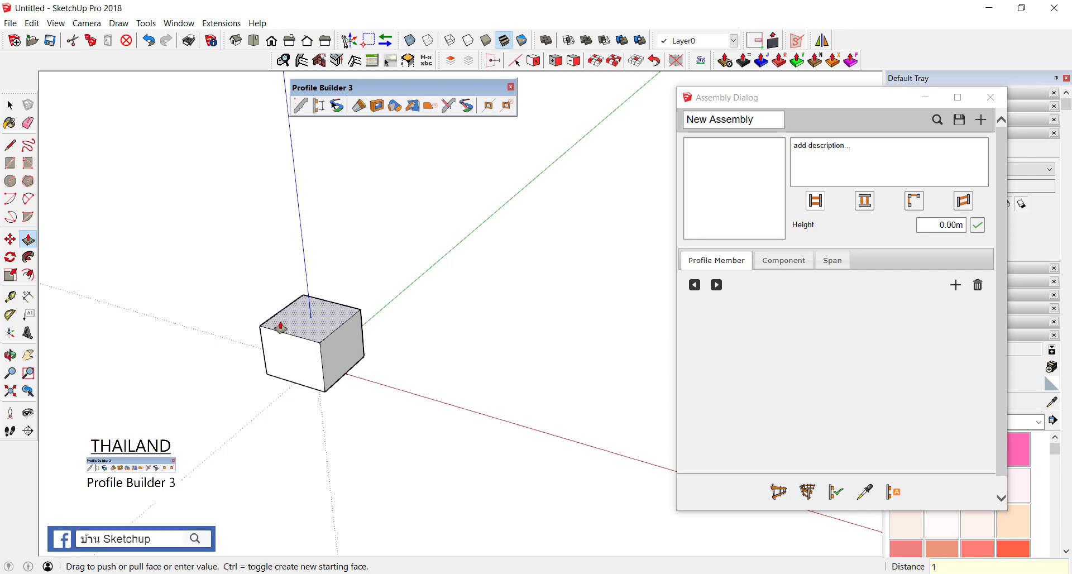
key(Return)
key(space)
scroll(291, 244, down, 2)
scroll(291, 243, down, 2)
mouse_move(291, 243)
middle_down()
mouse_move(307, 279)
mouse_move(302, 225)
middle_up()
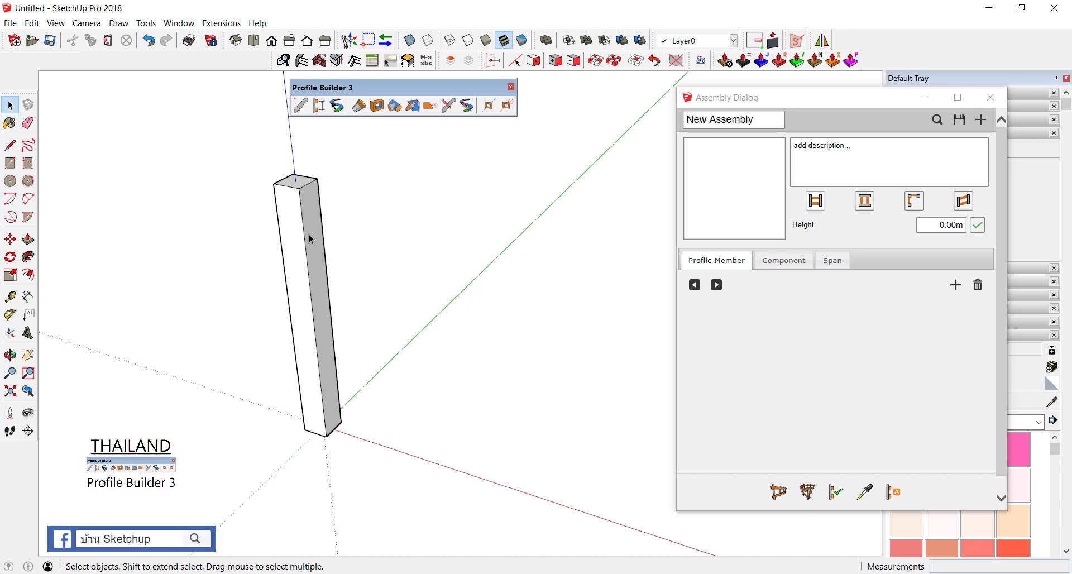
Make the column a component named A, with its axes set at the column's base
triple_click(311, 239)
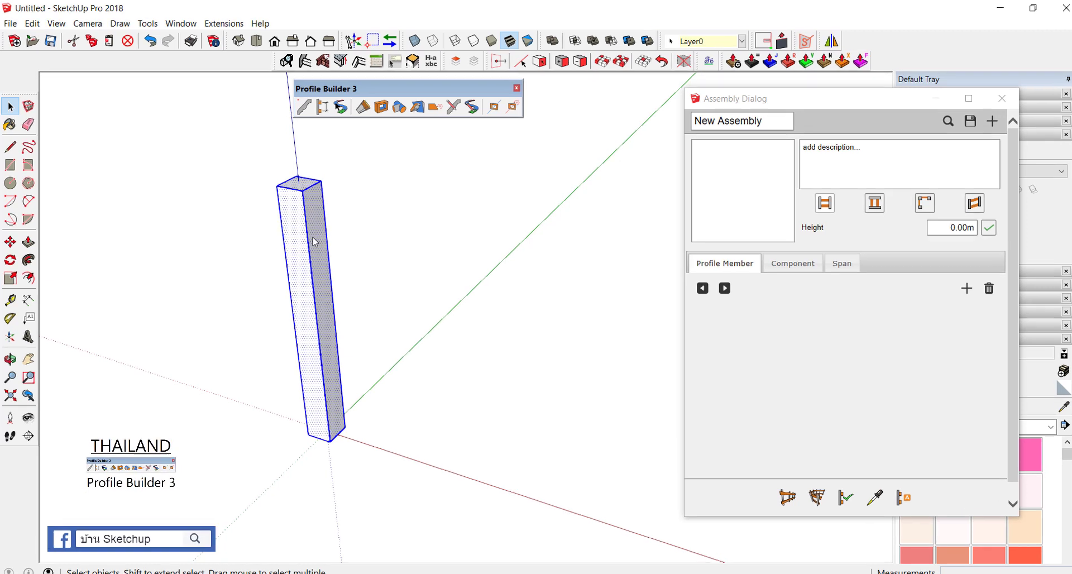
right_click(311, 239)
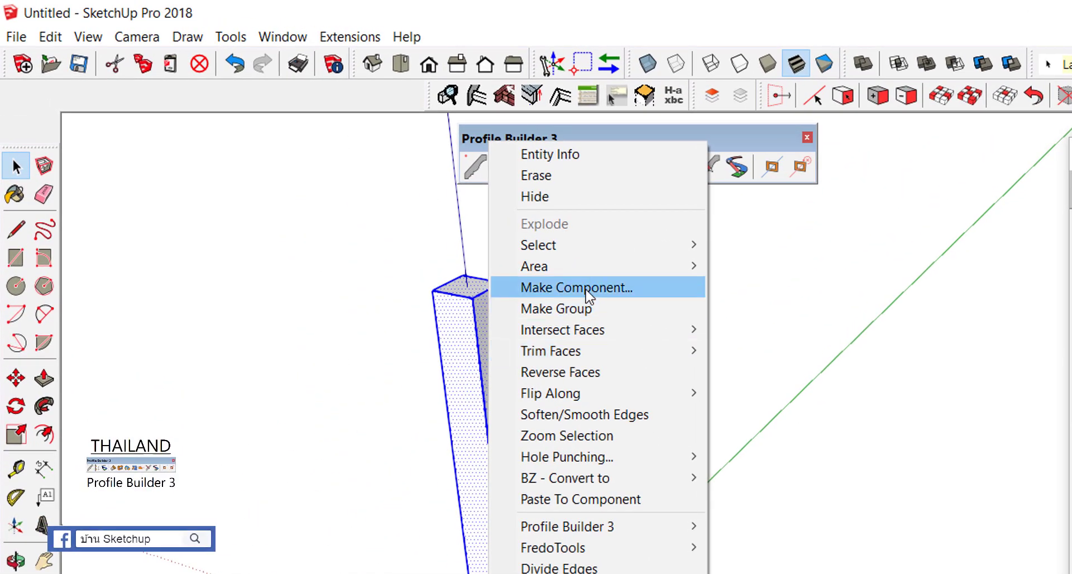
click(586, 288)
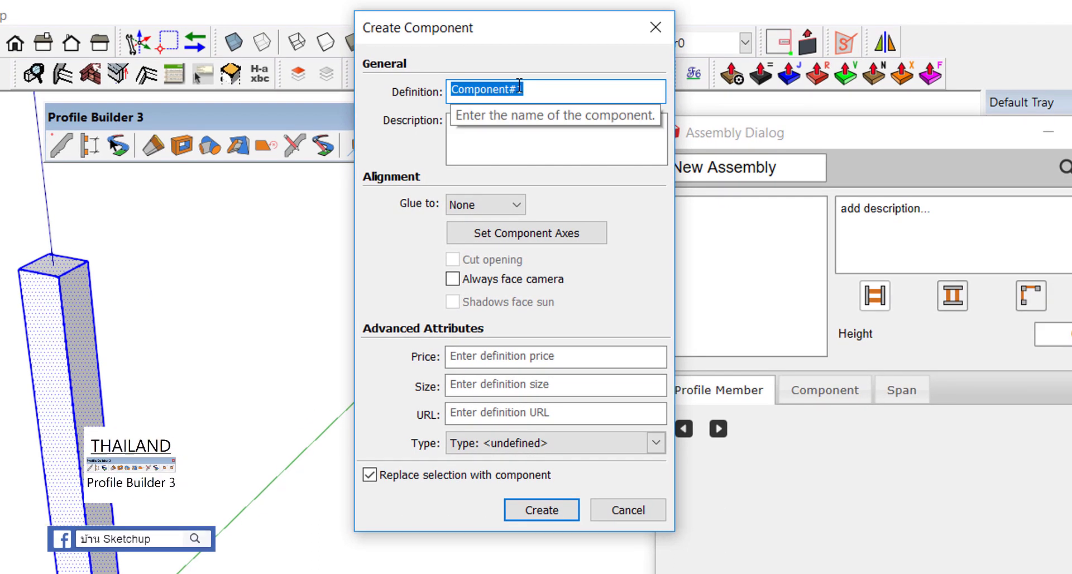
text(A)
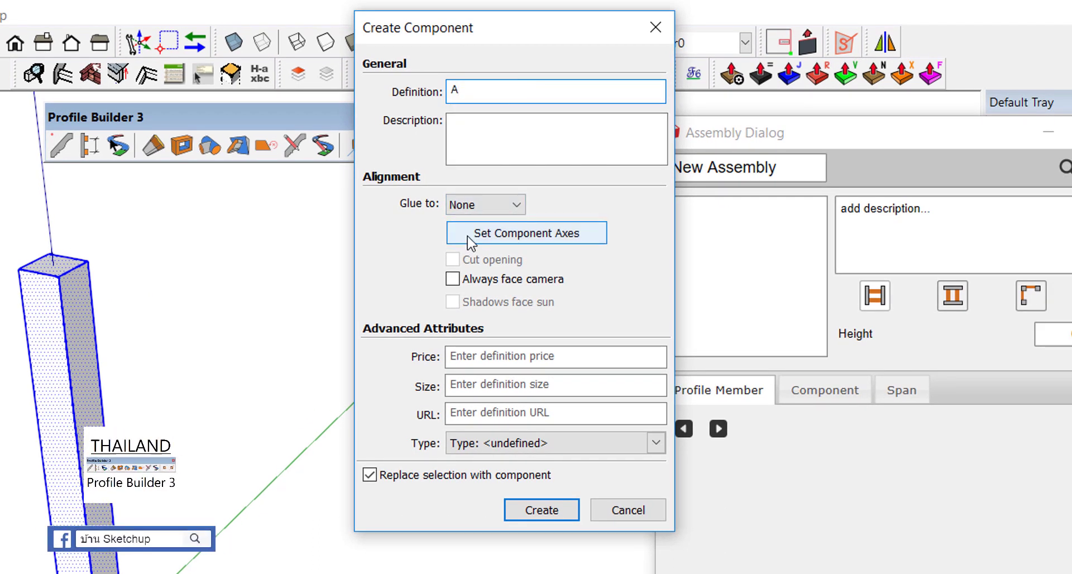
click(550, 238)
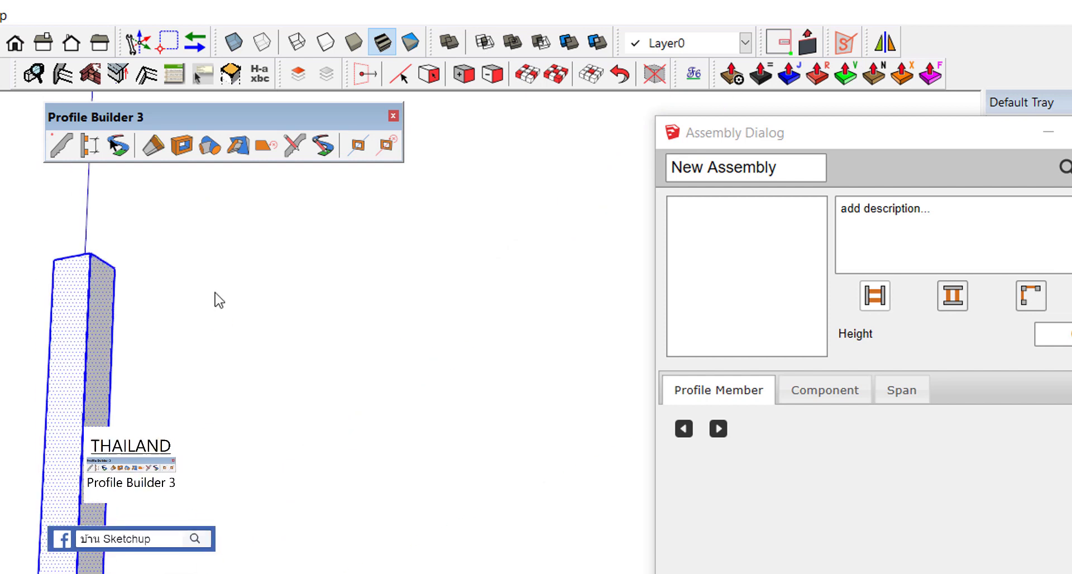
middle_drag(114, 402, 285, 478)
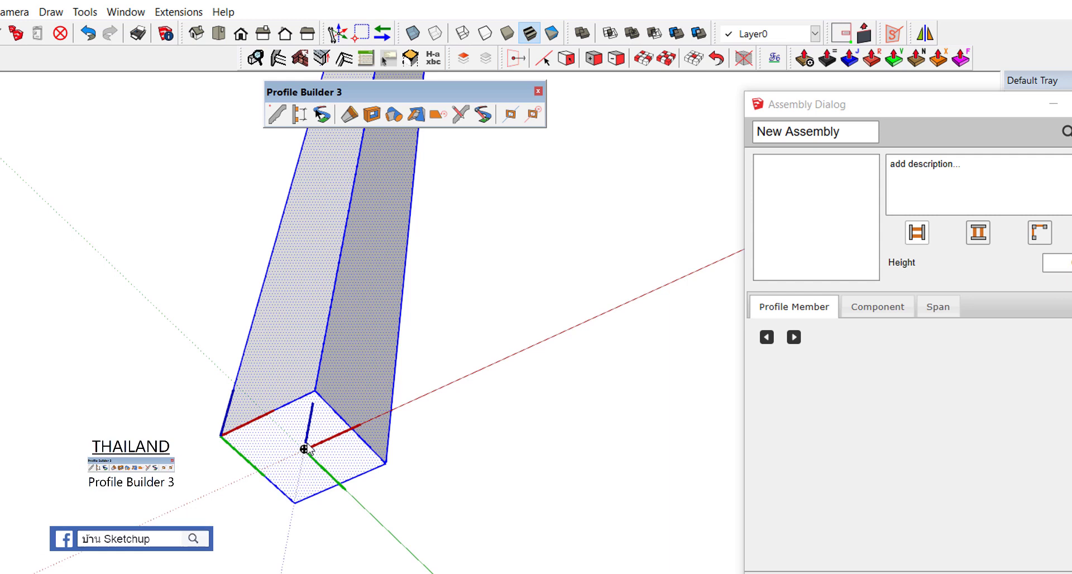
key(g)
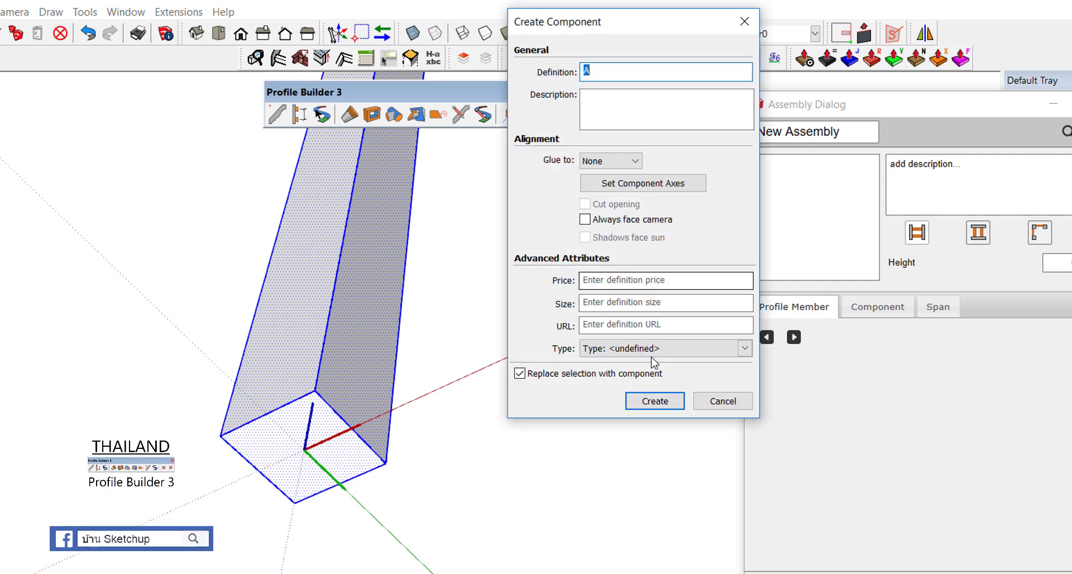
click(648, 402)
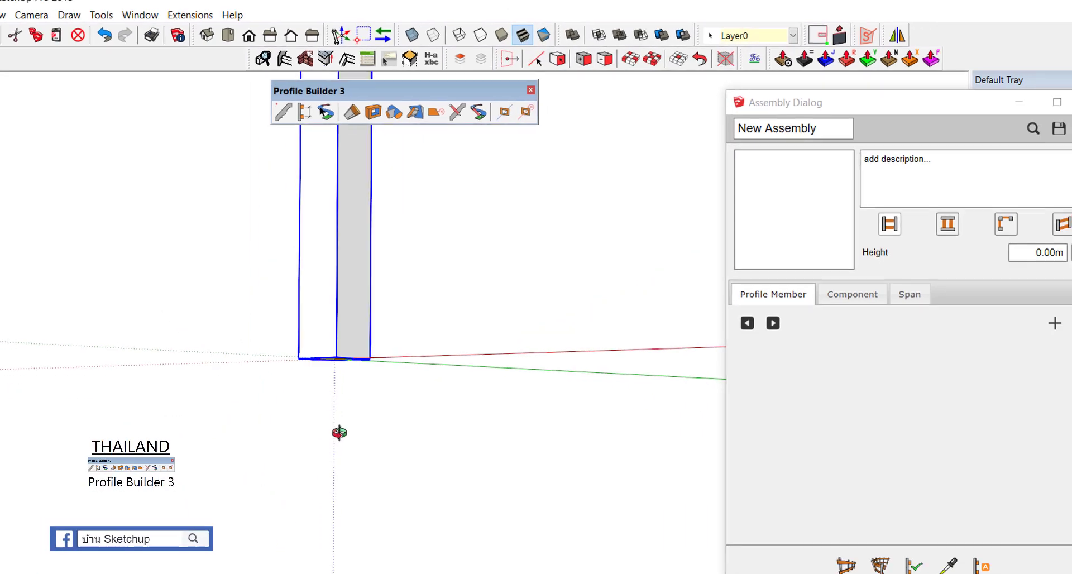
scroll(347, 402, down, 3)
Annotate the red and upward axis directions and inspect the column in X-ray view
scroll(304, 291, up, 5)
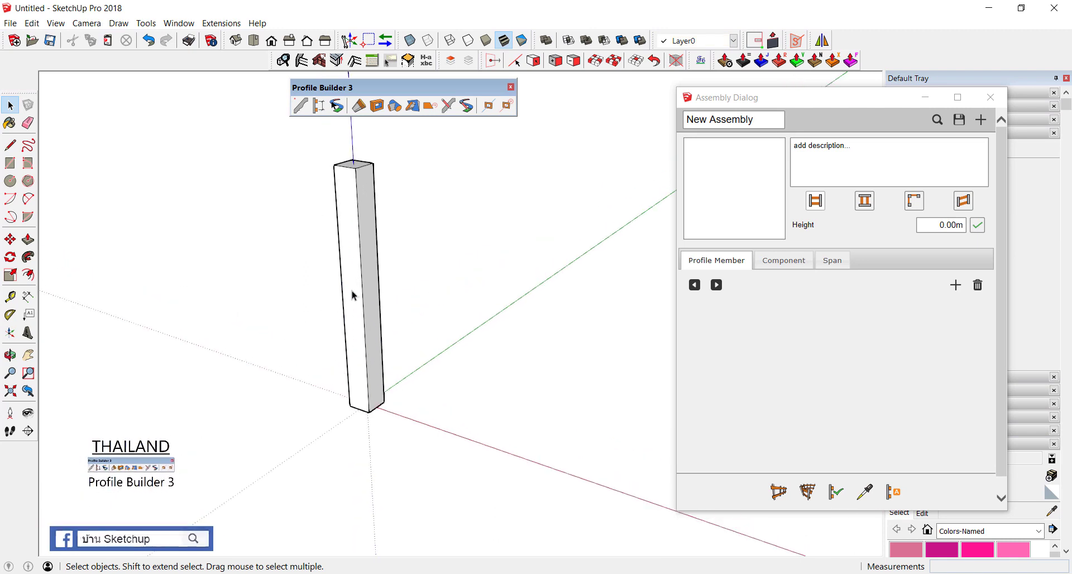
scroll(354, 283, down, 1)
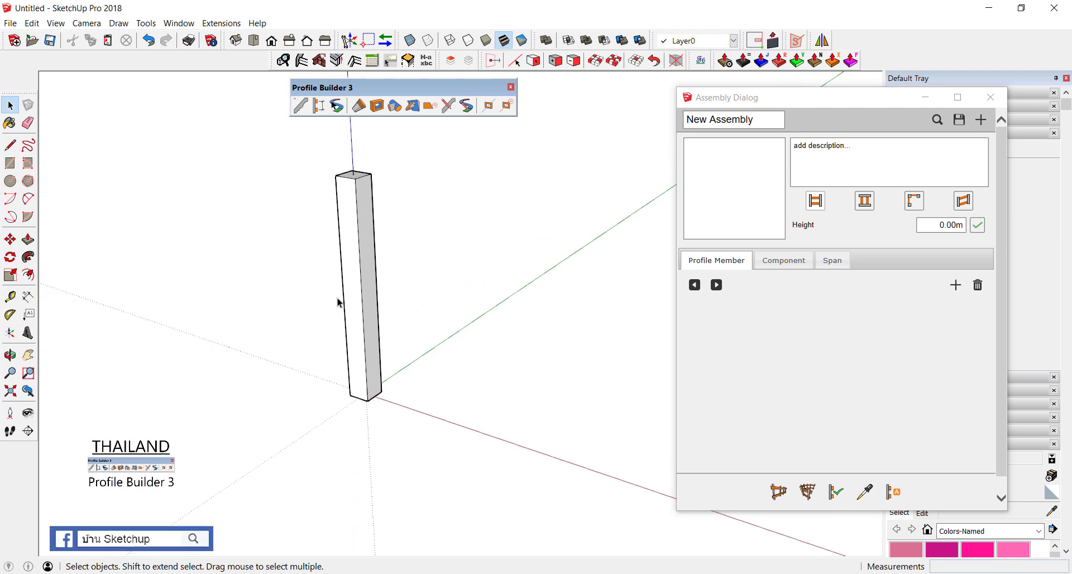
drag(394, 402, 512, 421)
drag(580, 459, 482, 489)
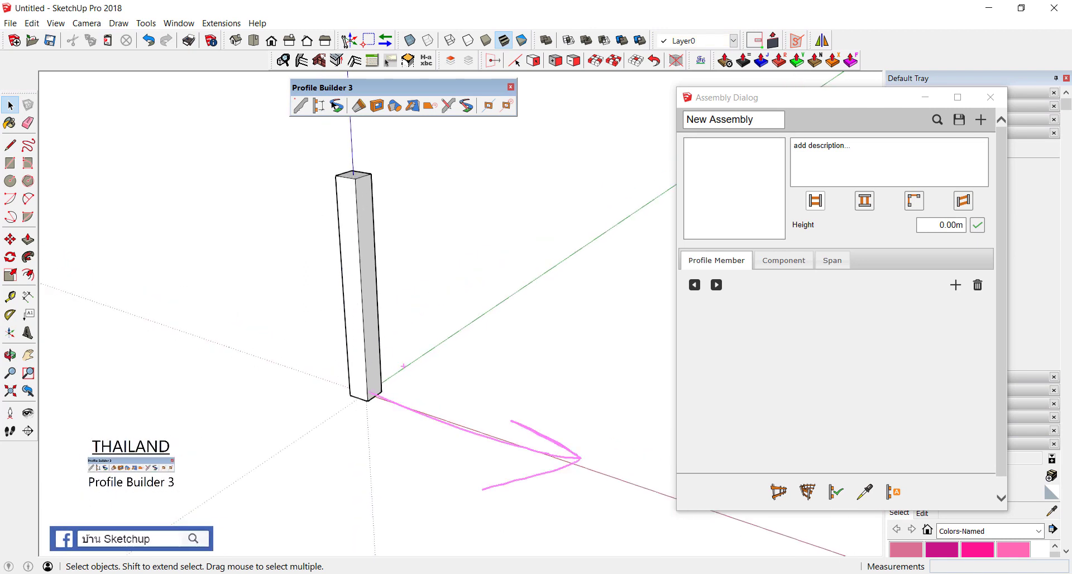
drag(387, 367, 404, 143)
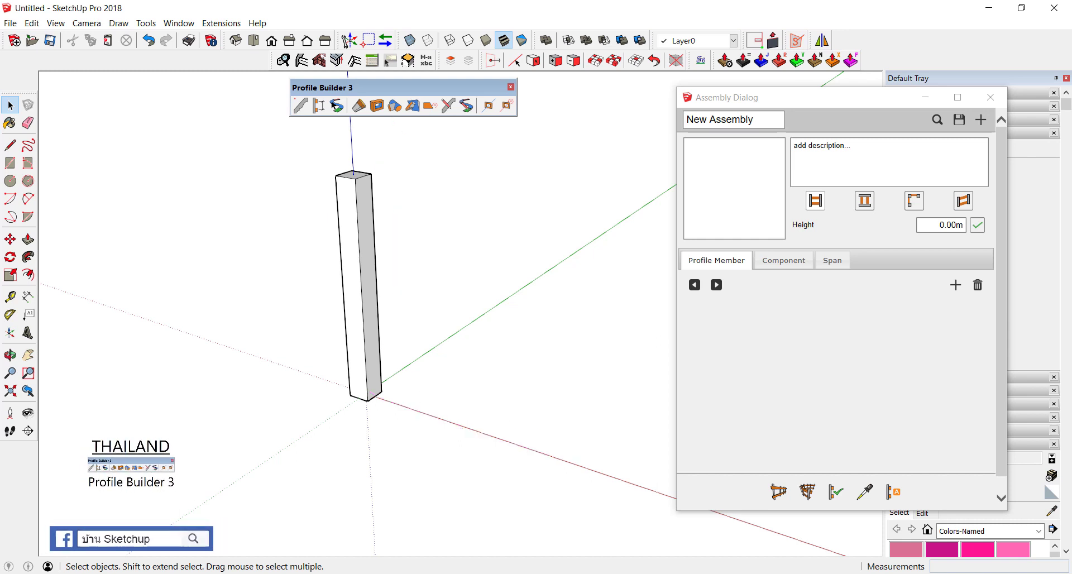
click(360, 284)
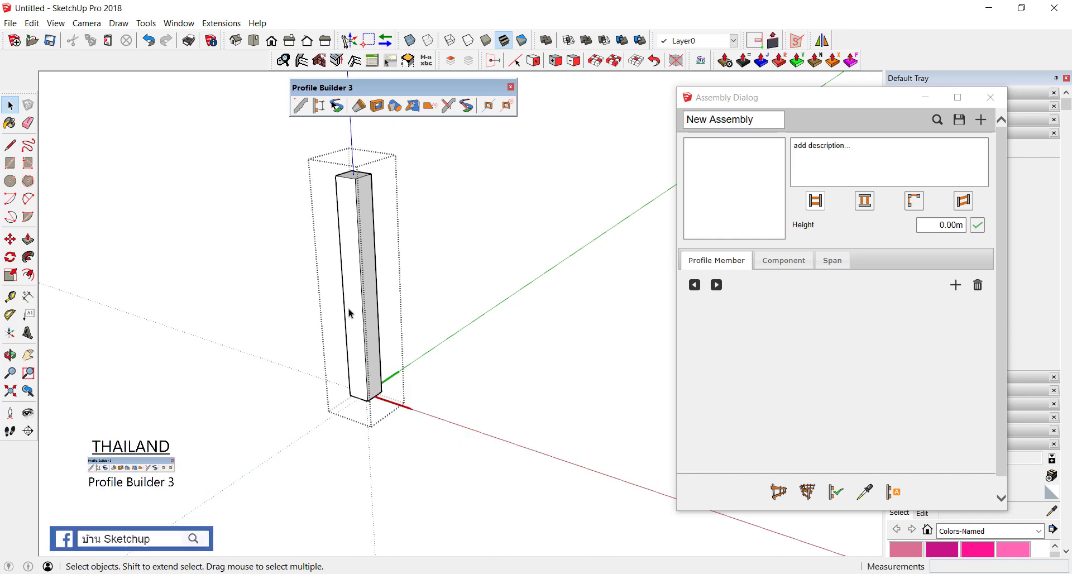
click(412, 43)
middle_drag(387, 230, 471, 259)
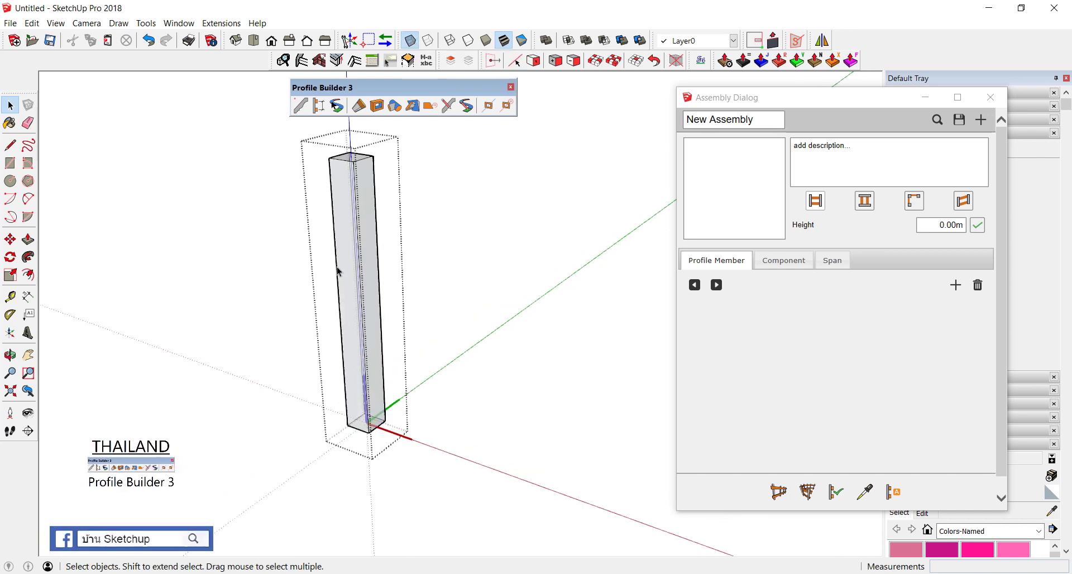
middle_drag(404, 434, 215, 429)
mouse_move(287, 459)
middle_down()
mouse_move(226, 288)
mouse_move(329, 327)
middle_up()
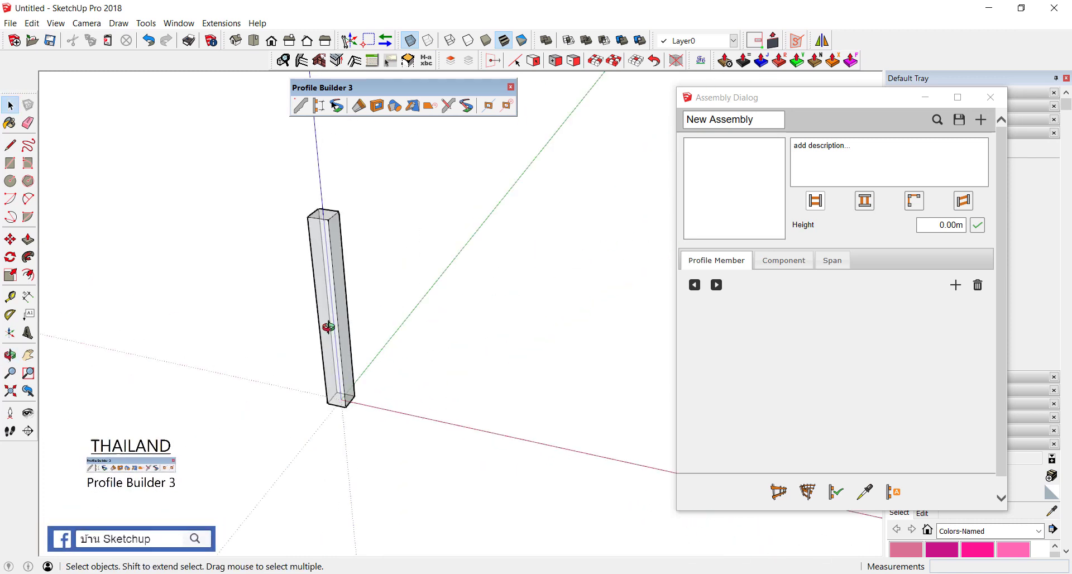
click(410, 40)
mouse_move(313, 140)
middle_down()
mouse_move(258, 201)
mouse_move(359, 366)
middle_up()
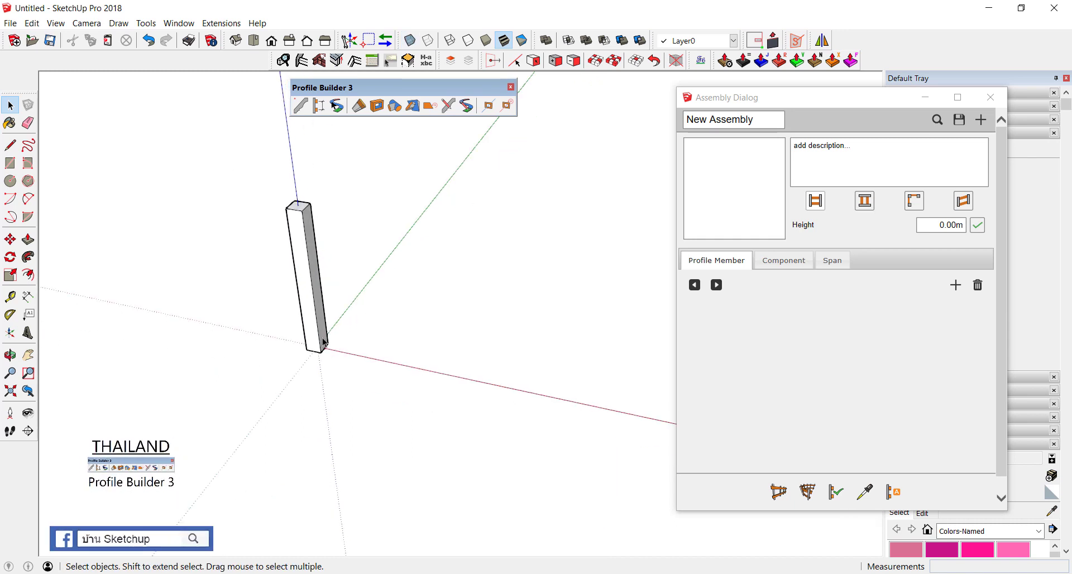
Copy the column 1.5 m along the red axis with Move and Ctrl
key(ctrl+a)
key(m)
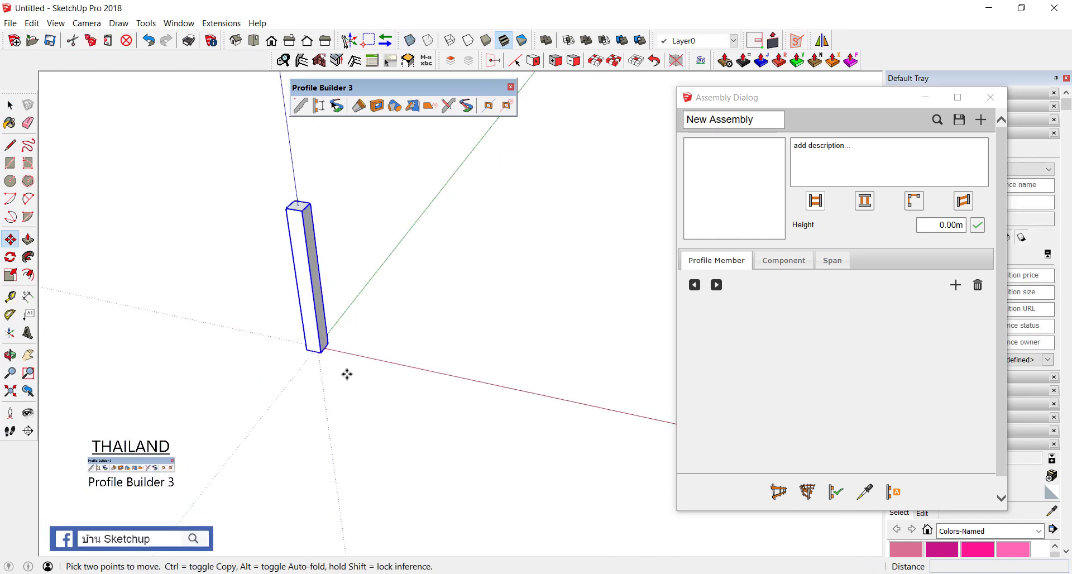
ctrl+click(347, 374)
text(1)
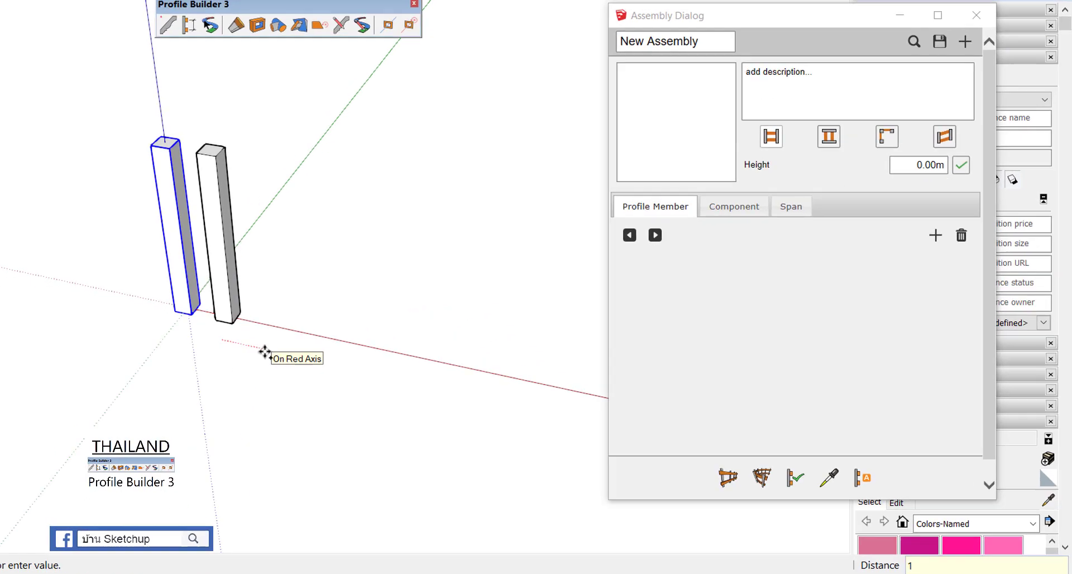
text(.5)
key(Return)
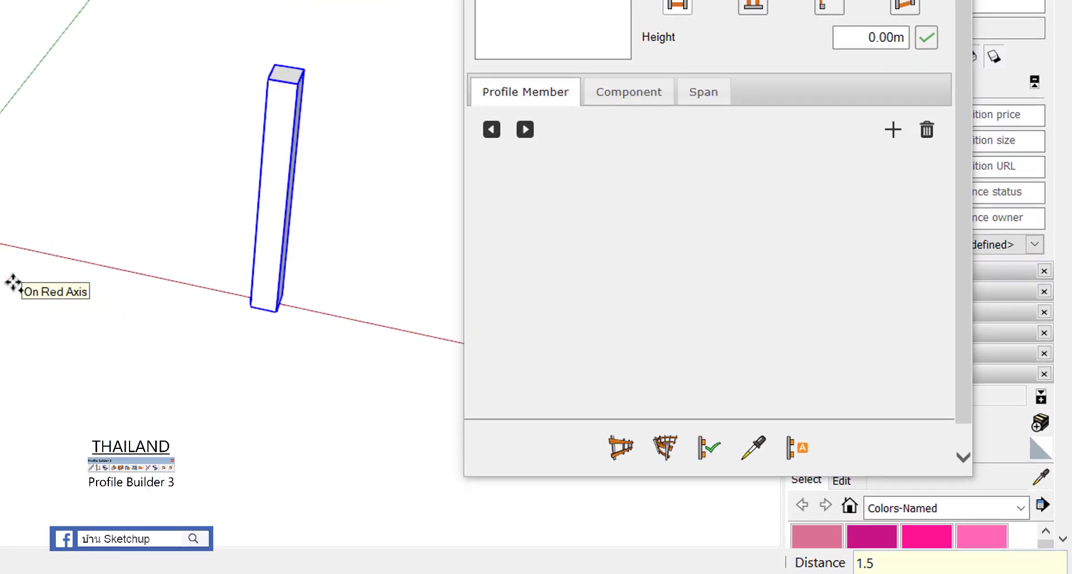
key(space)
middle_drag(232, 407, 506, 342)
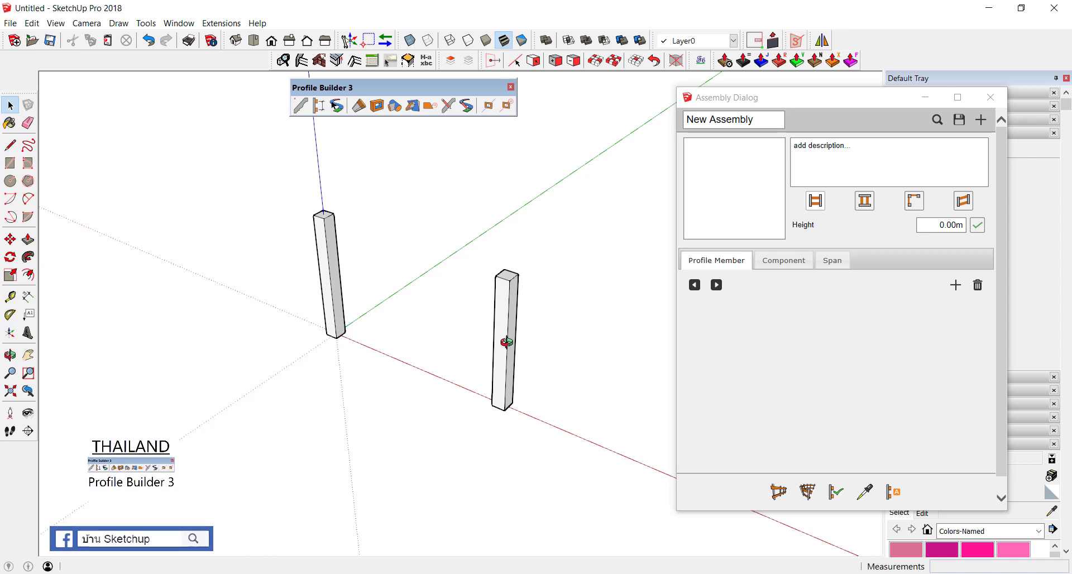
middle_drag(496, 331, 327, 218)
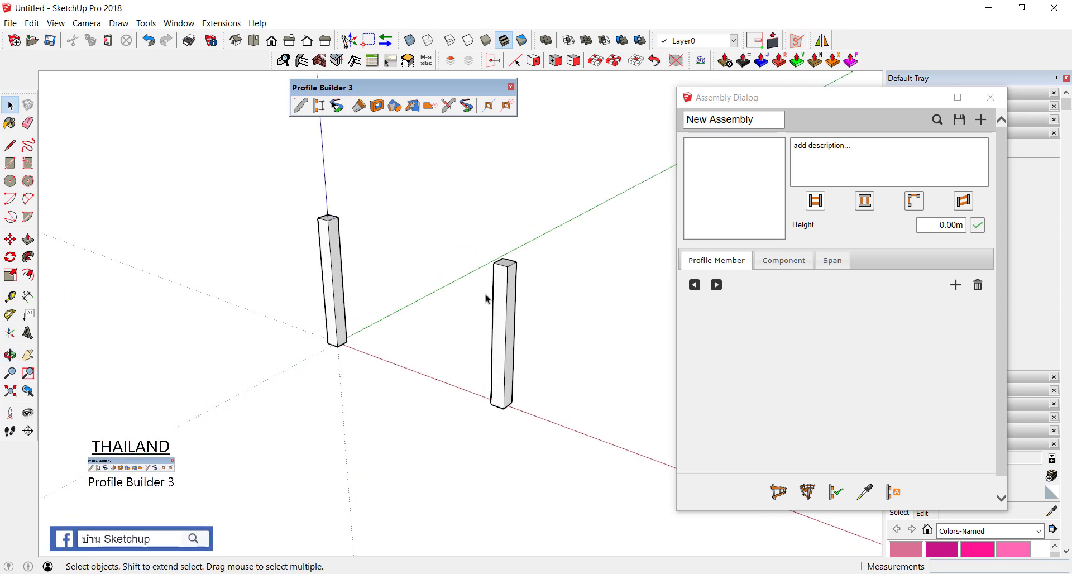
scroll(327, 218, up, 2)
scroll(335, 217, up, 2)
scroll(333, 206, up, 1)
scroll(331, 201, up, 1)
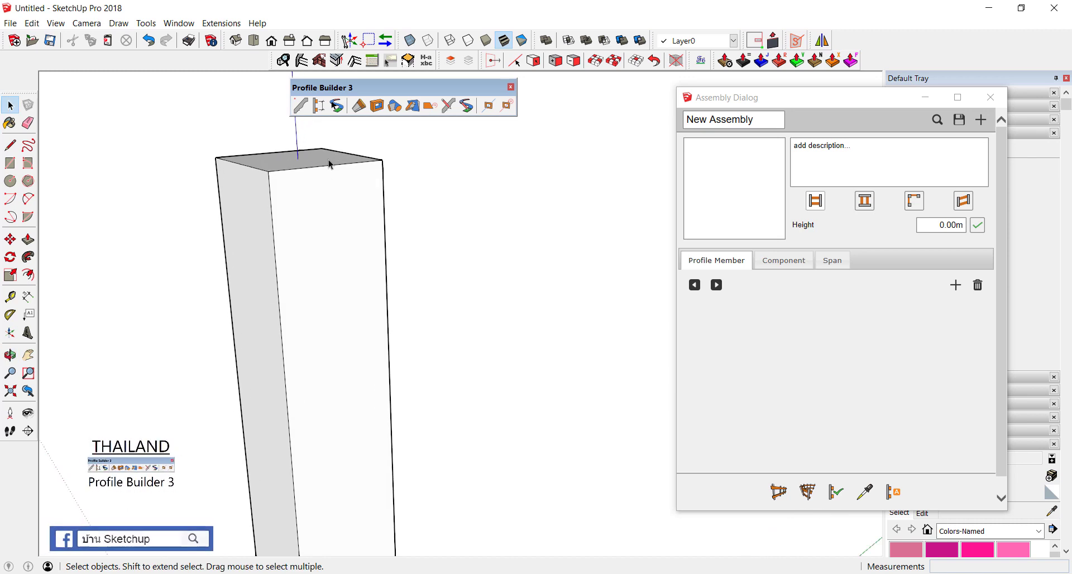
Draw a centred 5 × 10 cm rectangle from the column's top-edge midpoint
key(r)
scroll(318, 283, down, 1)
scroll(326, 229, down, 1)
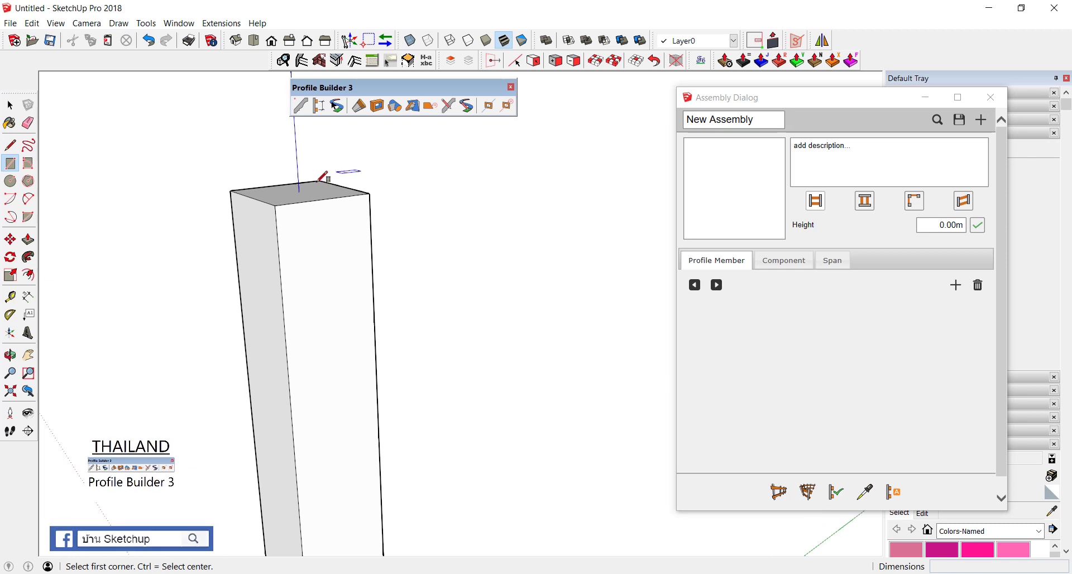
scroll(318, 201, up, 1)
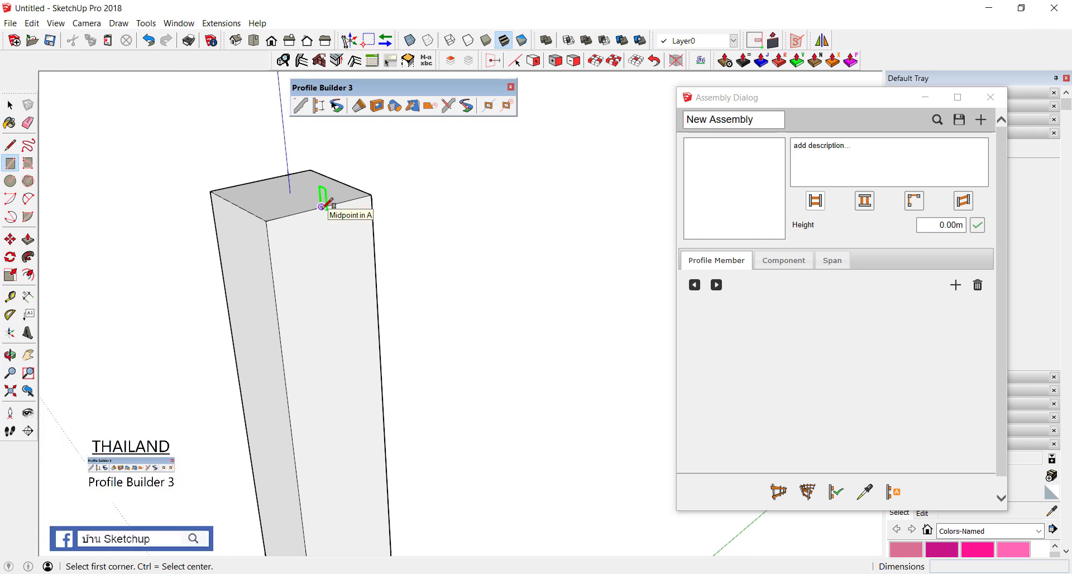
click(322, 207)
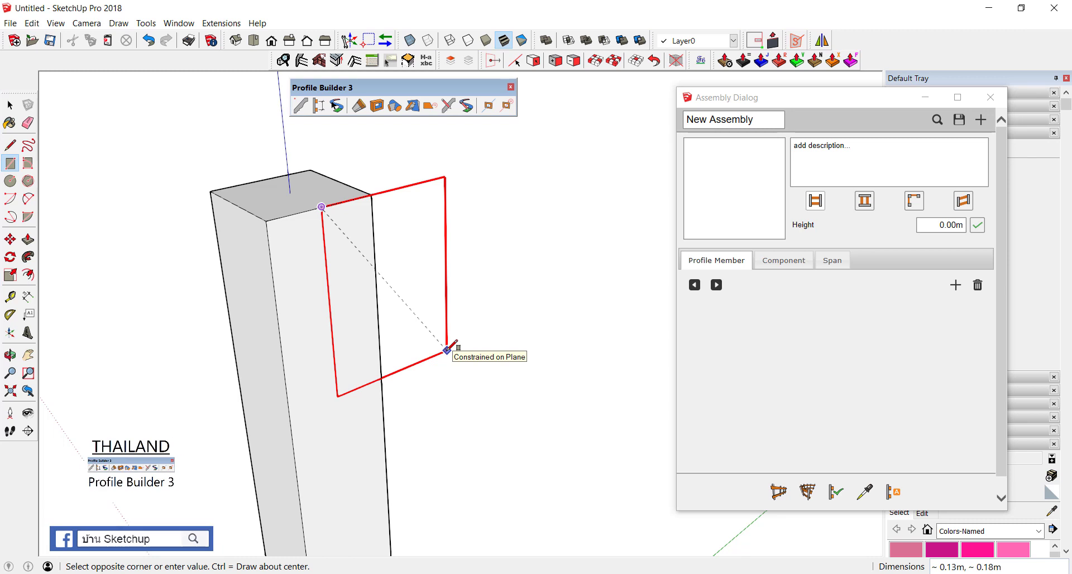
key(ctrl)
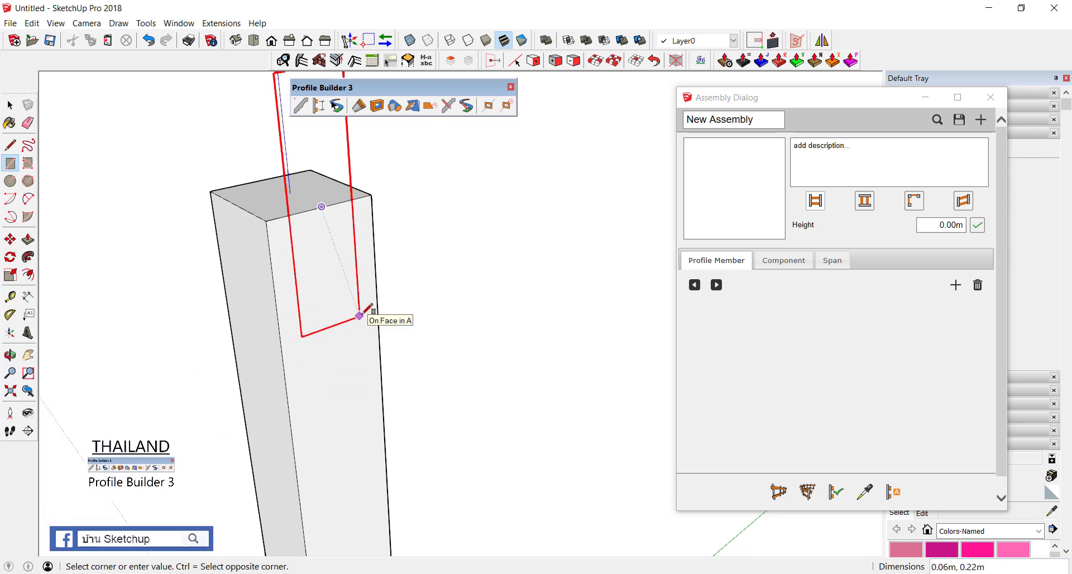
text(5CM,10CM)
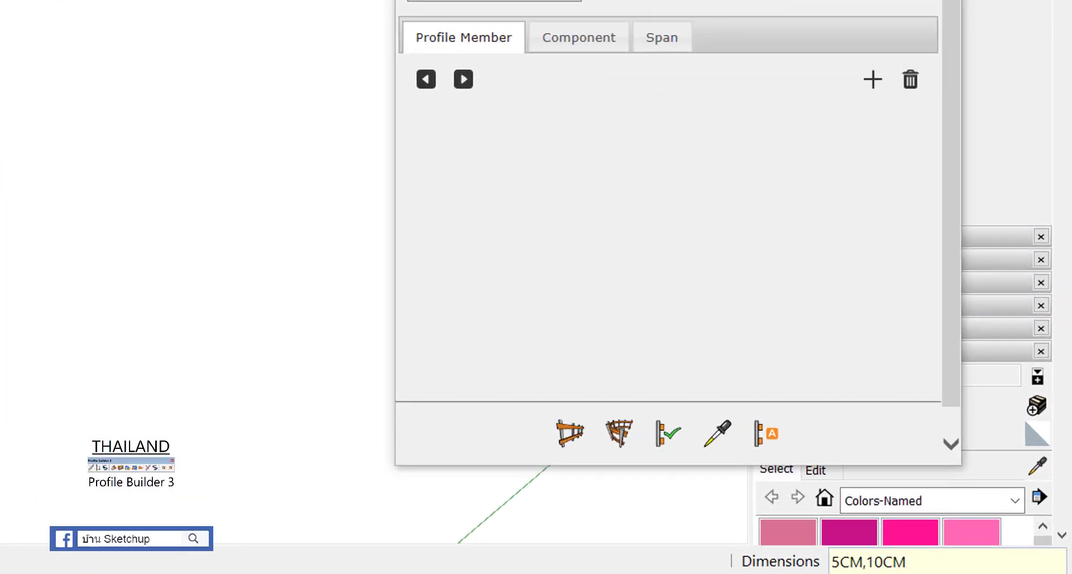
key(Return)
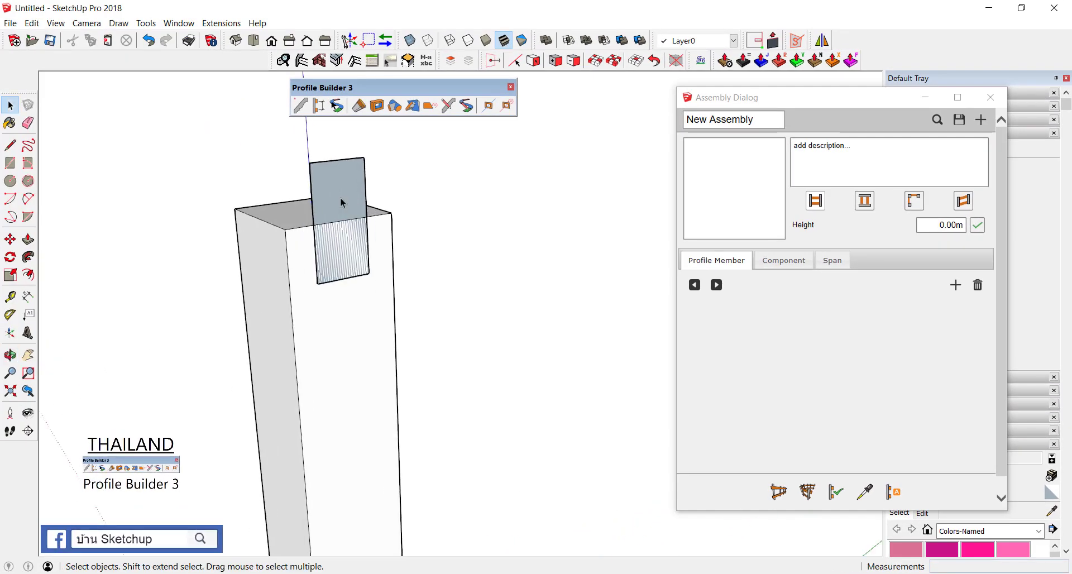
Move the rectangle 5 cm down the column face
click(342, 202)
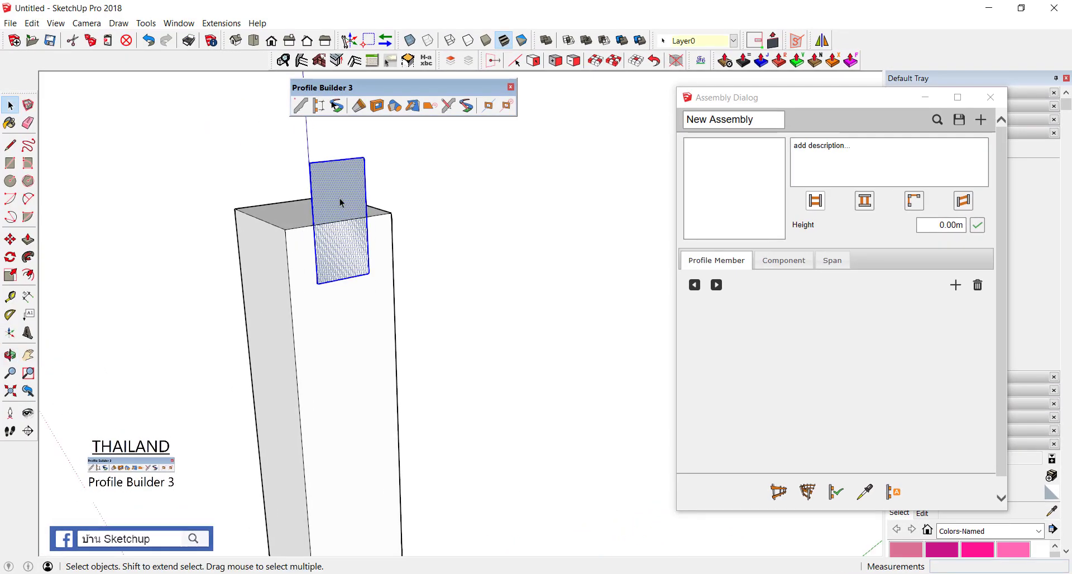
key(m)
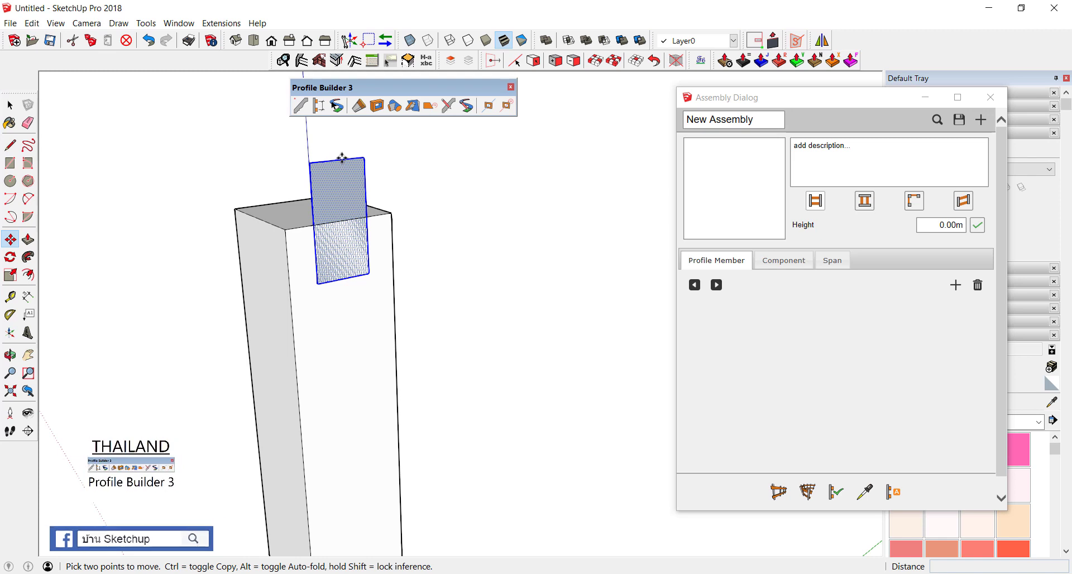
key(space)
key(m)
click(339, 159)
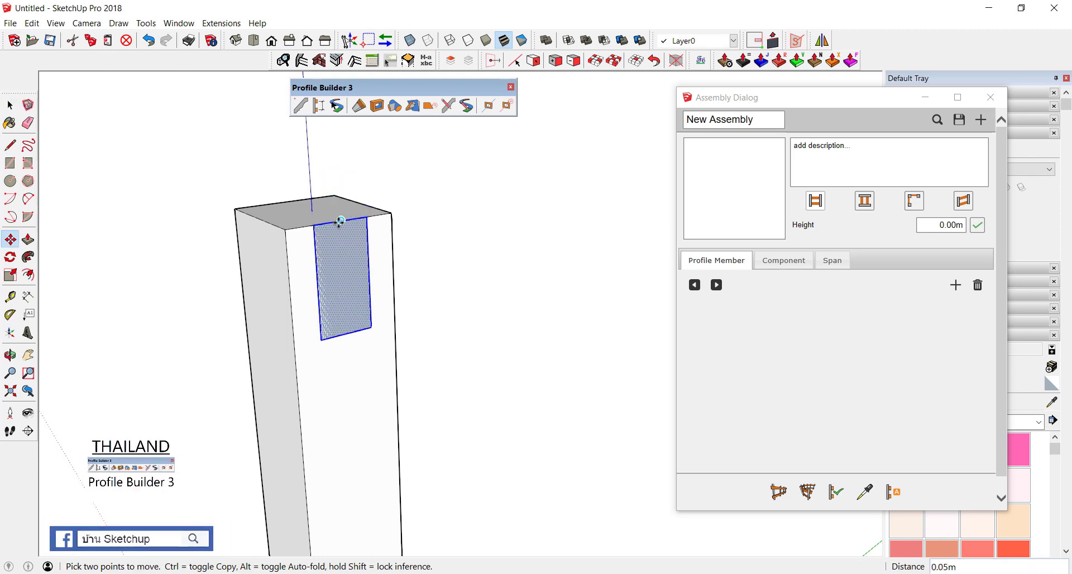
scroll(351, 260, up, 1)
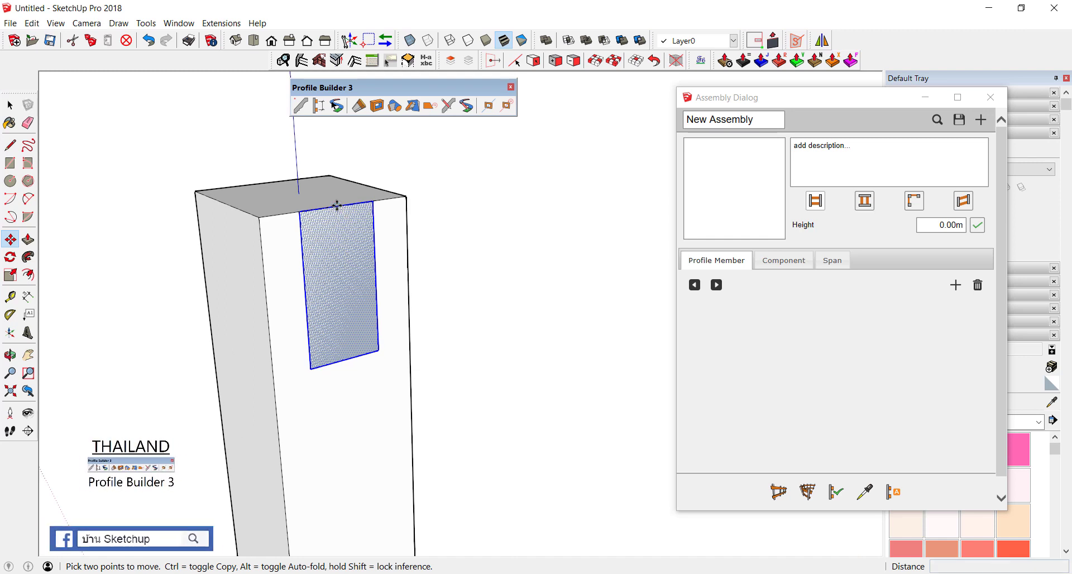
click(337, 206)
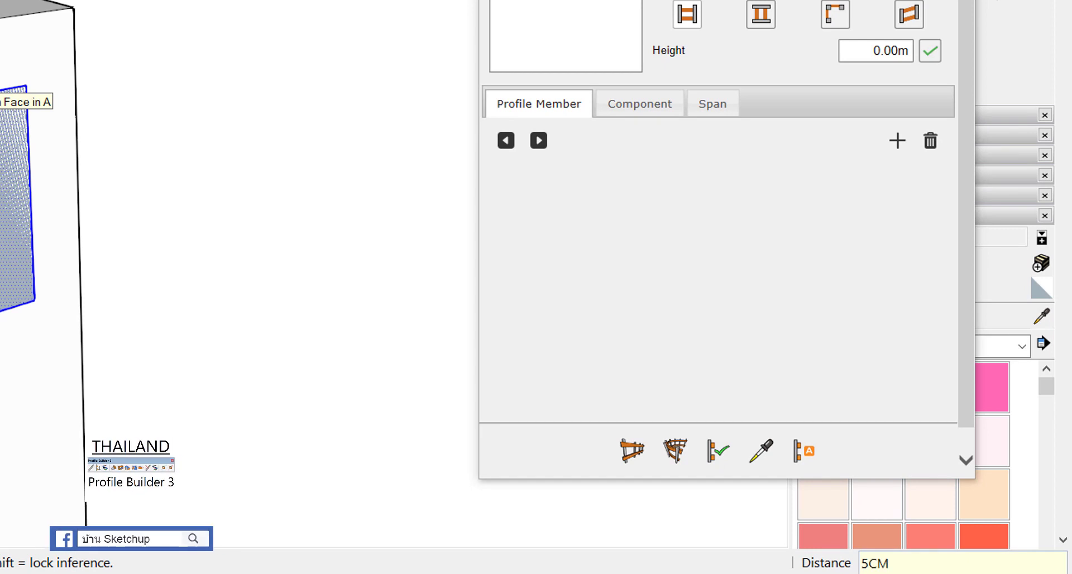
key(Return)
key(space)
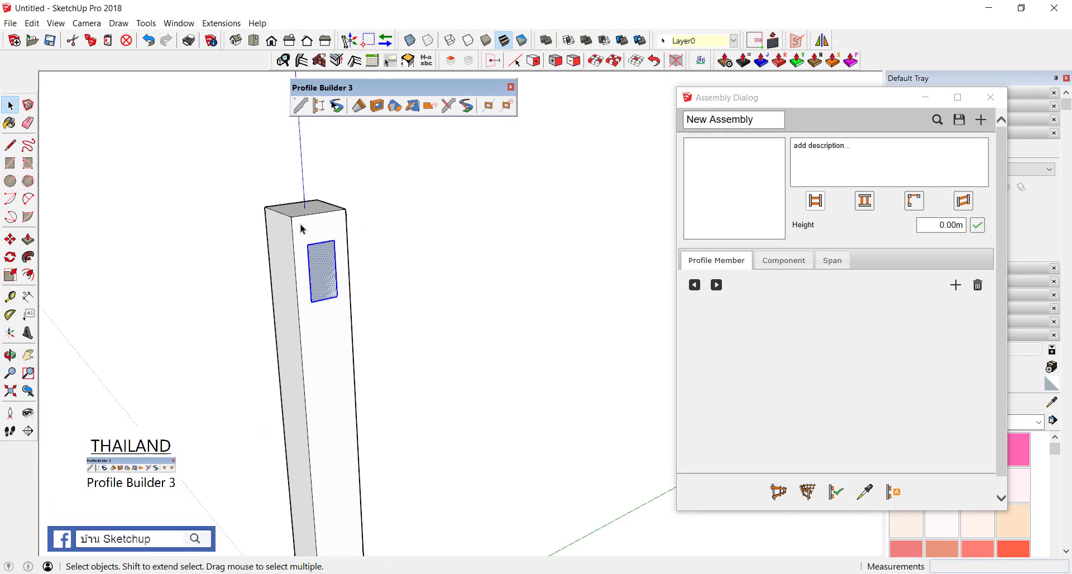
scroll(301, 229, down, 3)
scroll(434, 247, down, 2)
scroll(555, 338, down, 2)
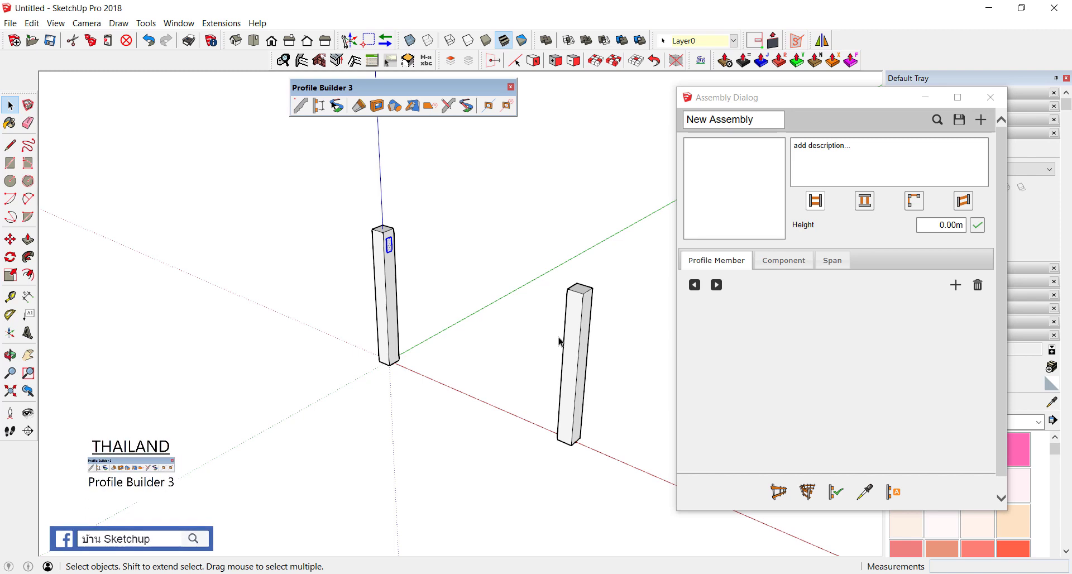
Push/Pull the rectangle into a beam ending flush against the second column
key(p)
scroll(561, 342, up, 2)
scroll(359, 251, up, 1)
scroll(307, 206, up, 1)
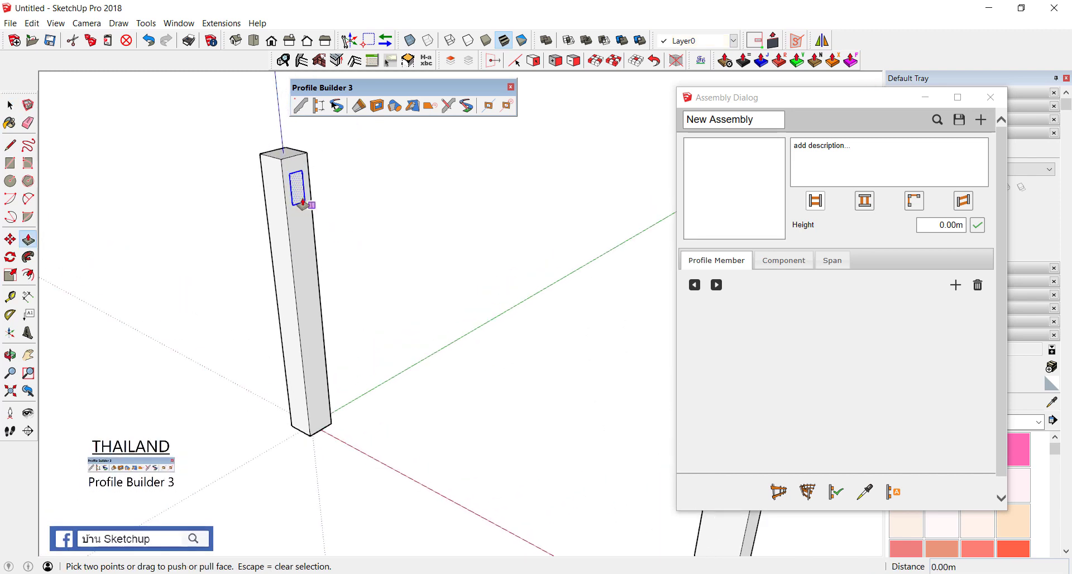
click(306, 207)
scroll(347, 228, down, 2)
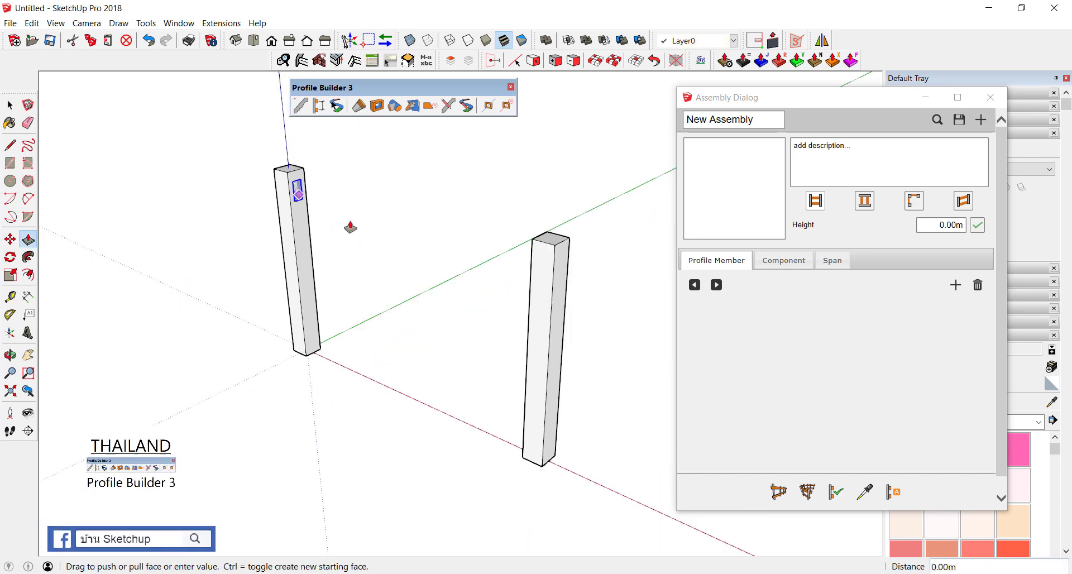
click(532, 241)
key(space)
Make the new beam a group via its right-click menu
mouse_move(373, 273)
middle_down()
mouse_move(541, 143)
mouse_move(359, 235)
mouse_move(426, 221)
mouse_move(397, 229)
middle_up()
scroll(371, 217, up, 2)
click(374, 219)
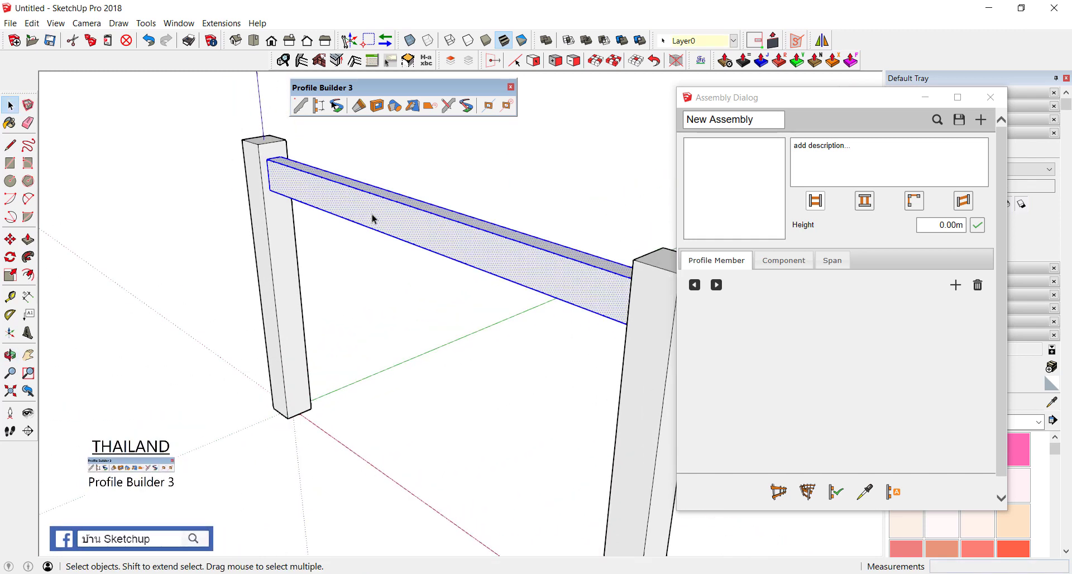
right_click(377, 219)
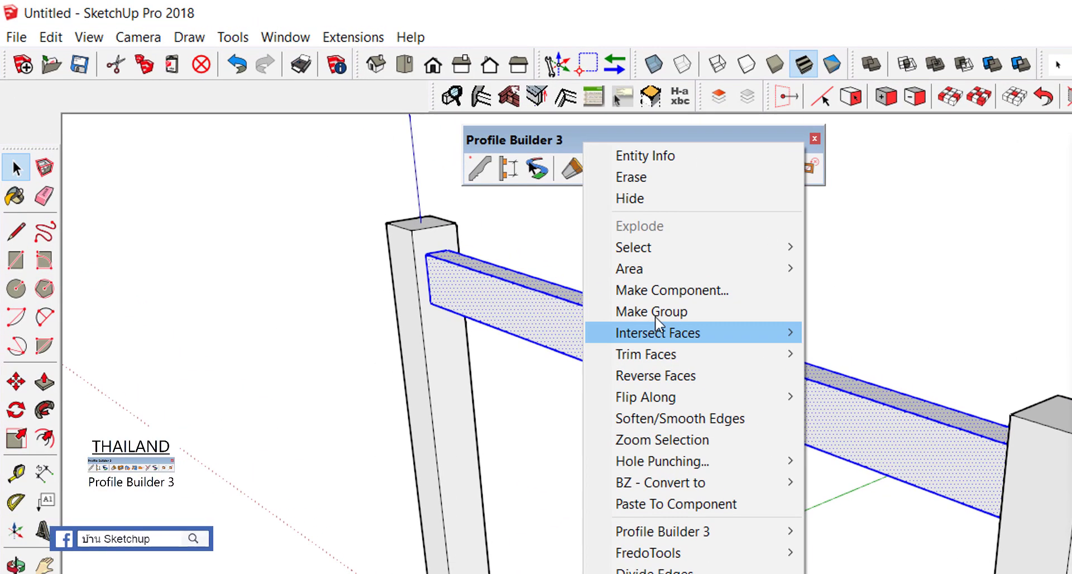
click(656, 313)
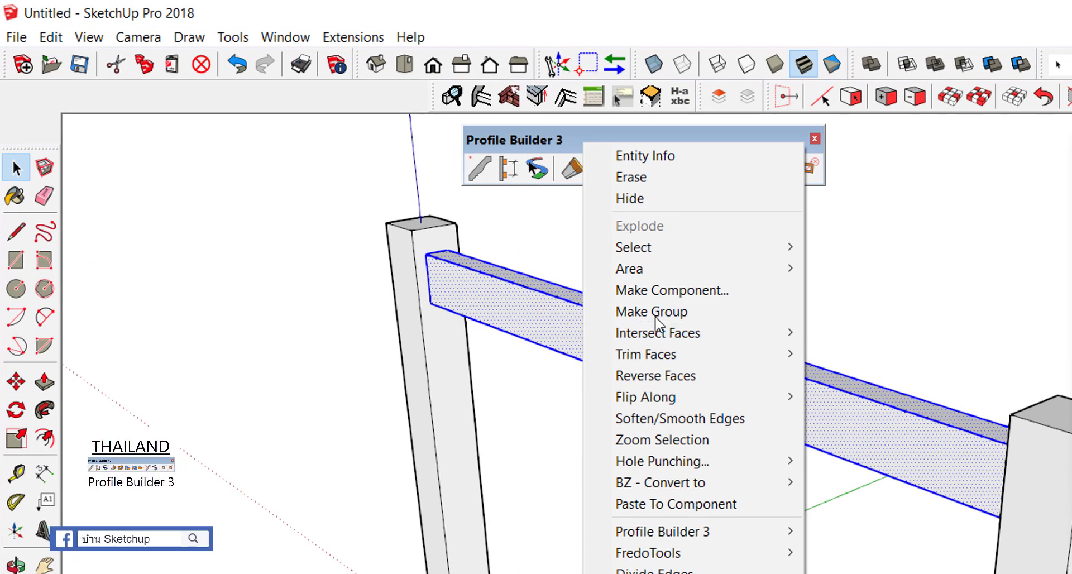
mouse_move(311, 418)
middle_down()
mouse_move(526, 383)
mouse_move(566, 360)
middle_up()
key(space)
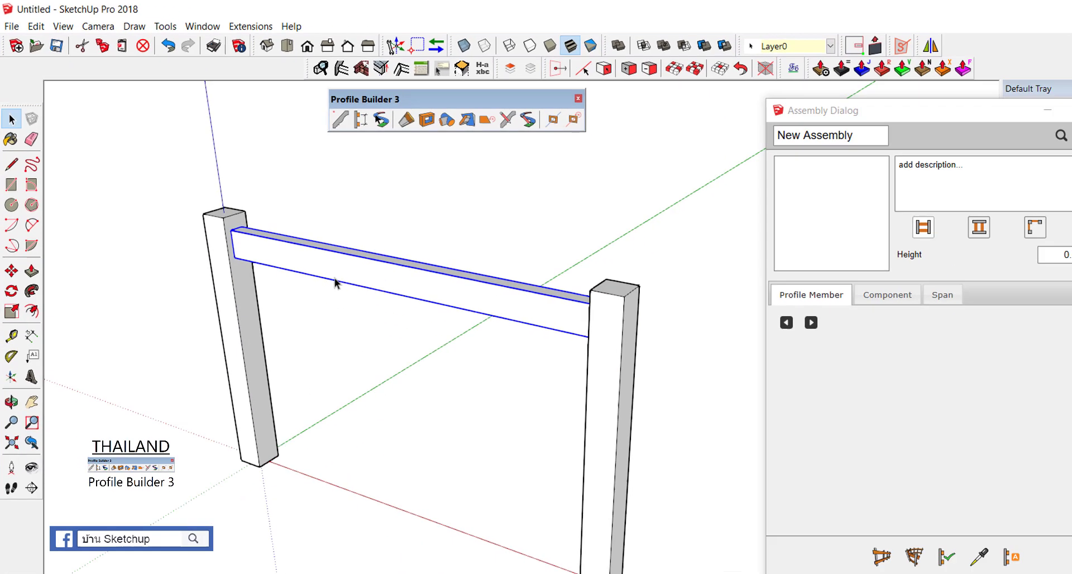
scroll(296, 246, down, 3)
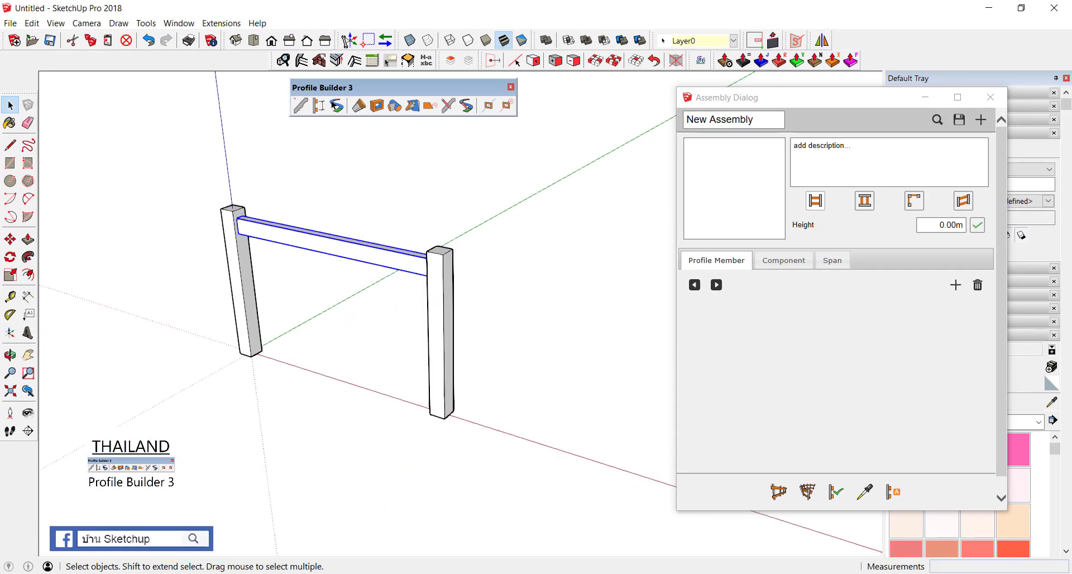
mouse_move(231, 171)
mouse_down()
mouse_move(218, 376)
mouse_move(228, 150)
mouse_up()
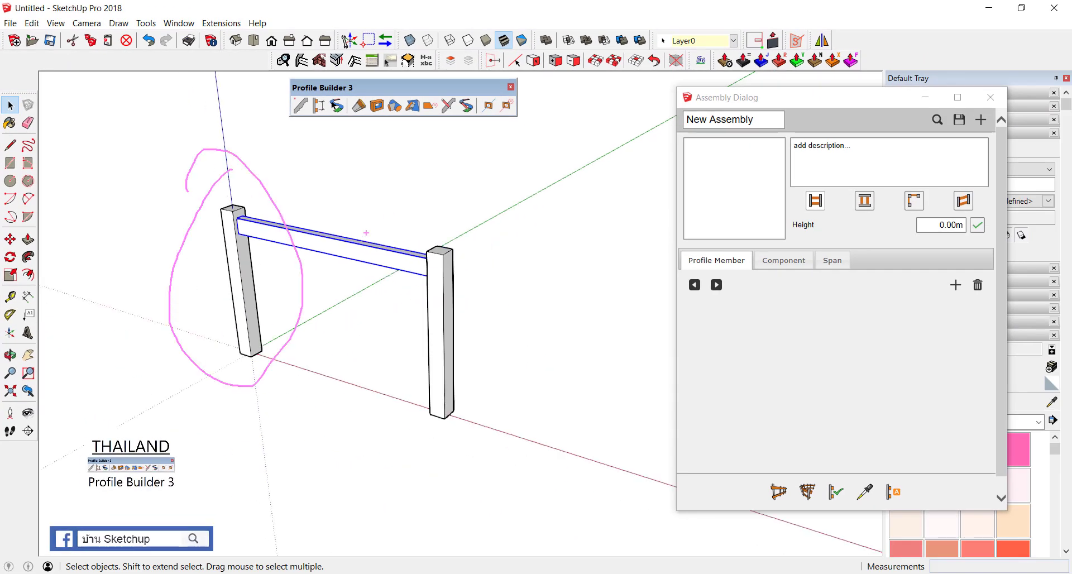
mouse_move(358, 317)
mouse_down()
mouse_move(481, 405)
mouse_move(389, 178)
mouse_up()
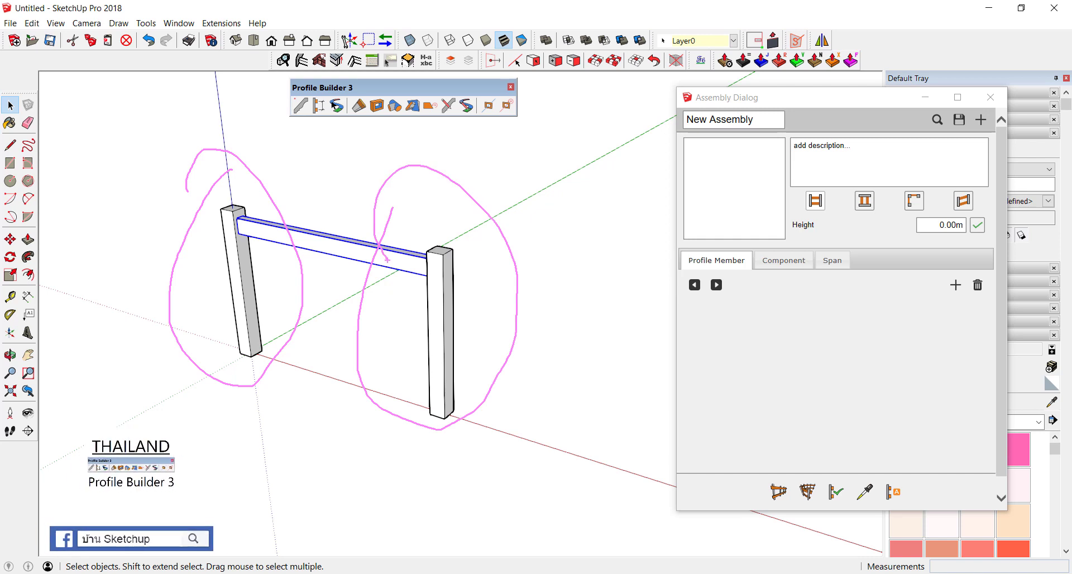
key(Escape)
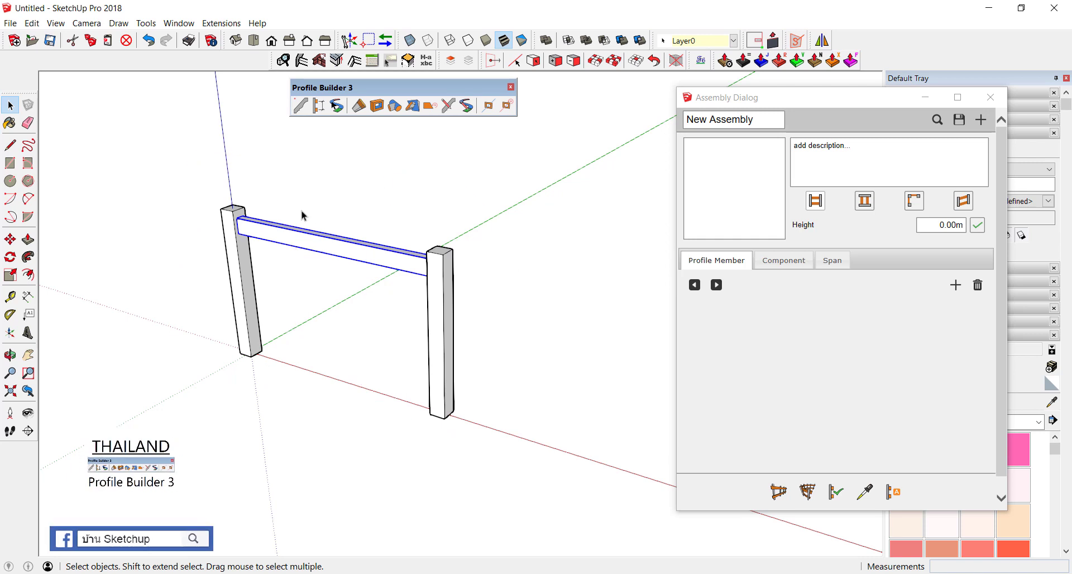
drag(274, 237, 404, 266)
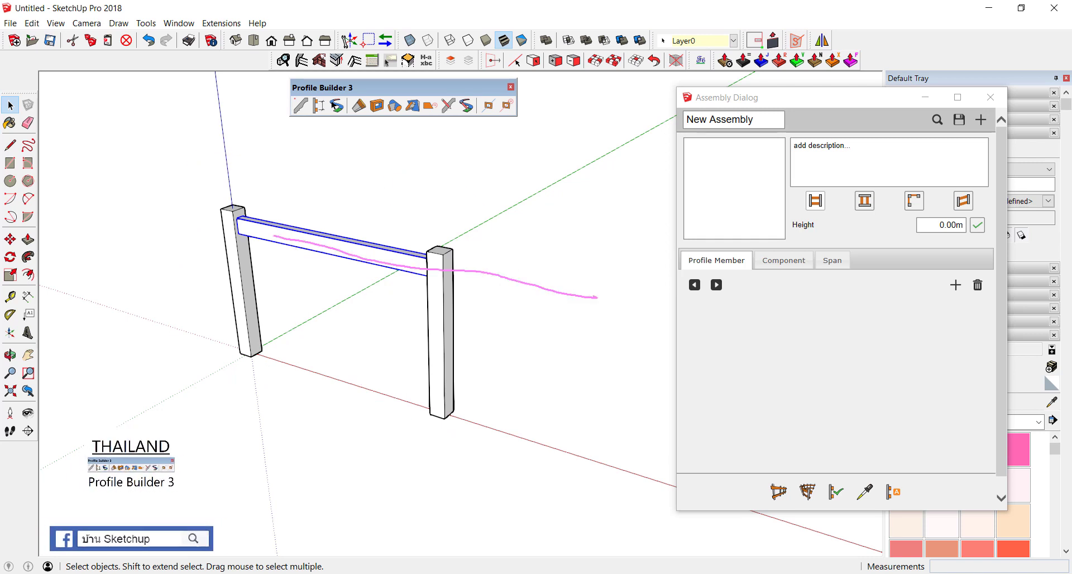
Open the beam group for editing
mouse_move(485, 285)
mouse_down()
mouse_move(192, 237)
mouse_move(379, 198)
mouse_up()
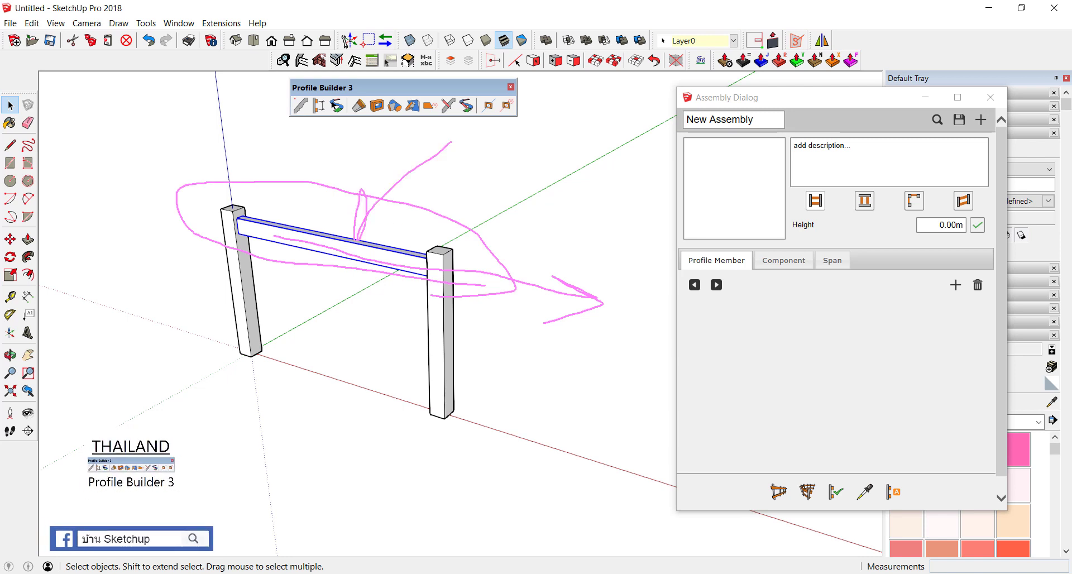
key(Escape)
scroll(318, 260, up, 1)
scroll(294, 241, up, 1)
scroll(307, 254, up, 1)
middle_drag(271, 263, 257, 269)
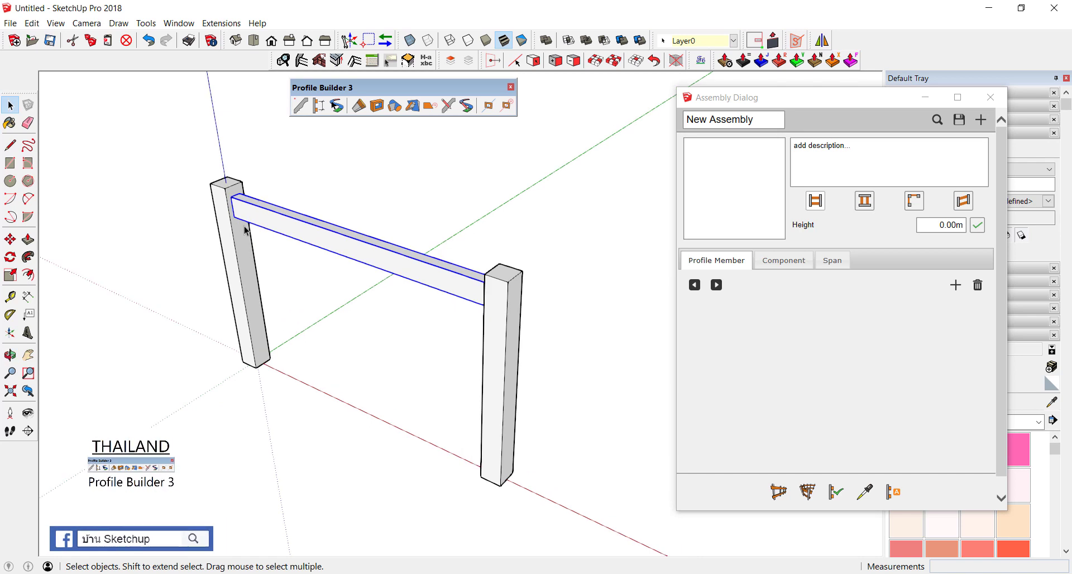
scroll(222, 207, up, 1)
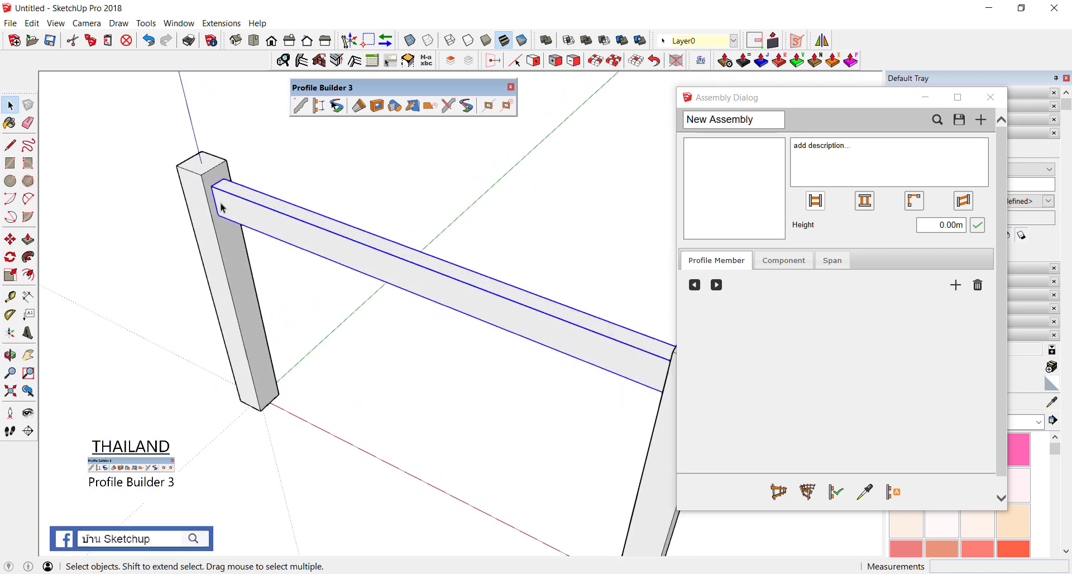
scroll(245, 180, up, 1)
click(276, 219)
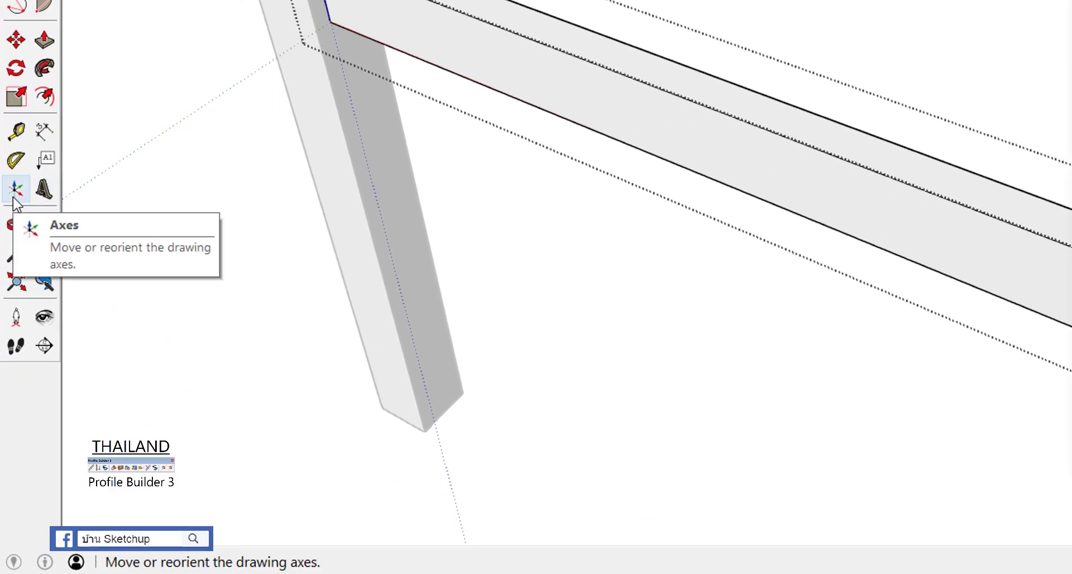
Place the axes origin at the beam's end corner, red axis along the beam
click(15, 192)
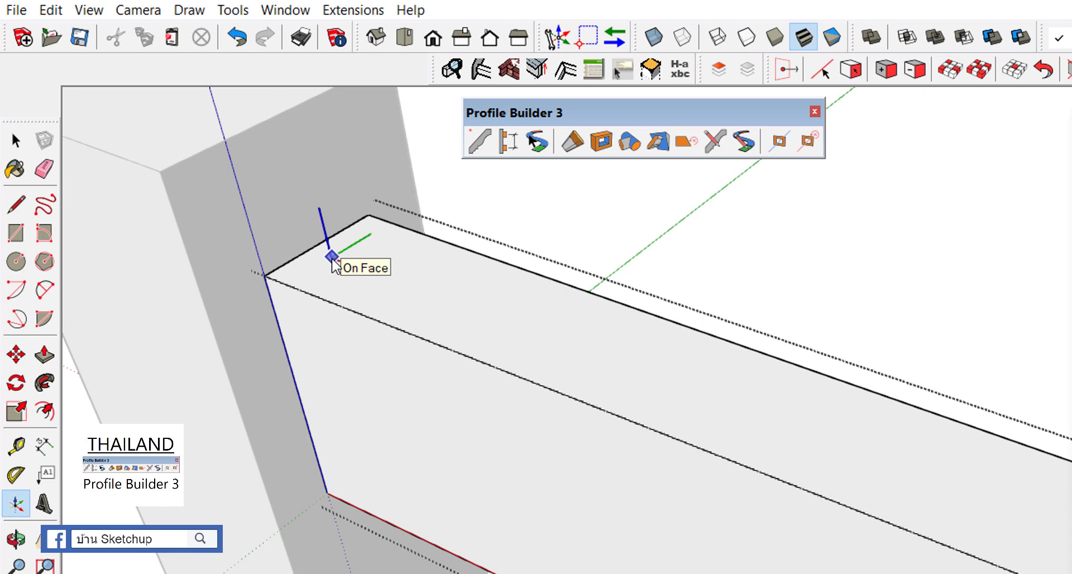
scroll(333, 265, up, 1)
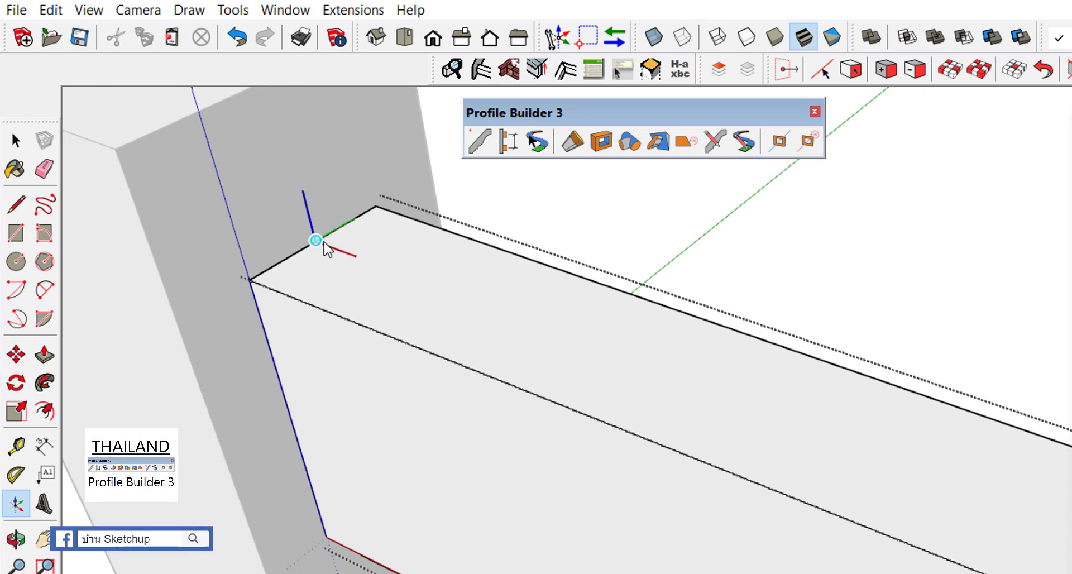
click(326, 249)
scroll(325, 249, down, 3)
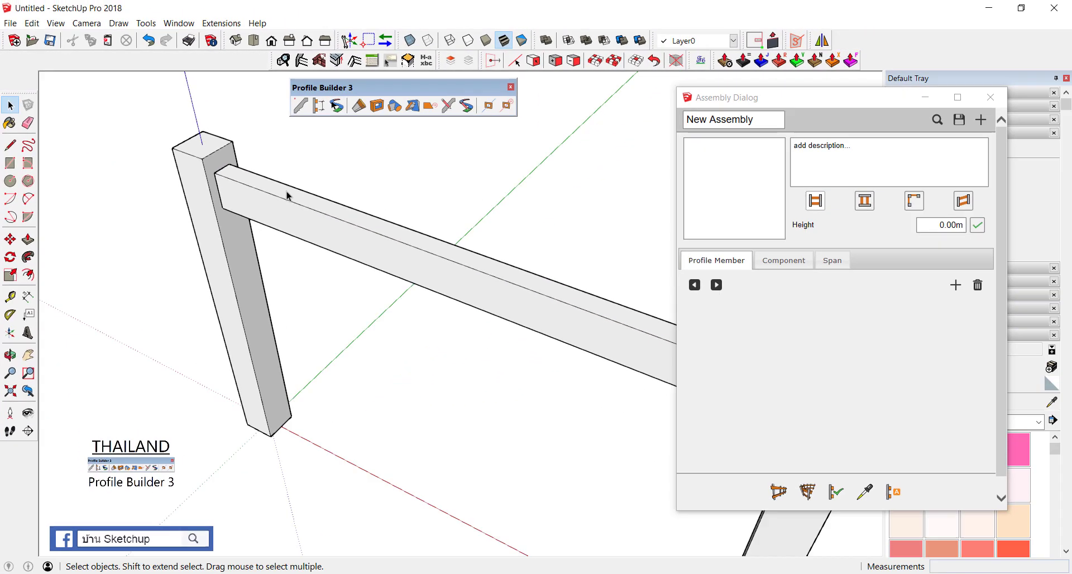
scroll(247, 211, down, 3)
Create a Tape Measure guide 5 cm from the left post's base corner
scroll(251, 198, down, 5)
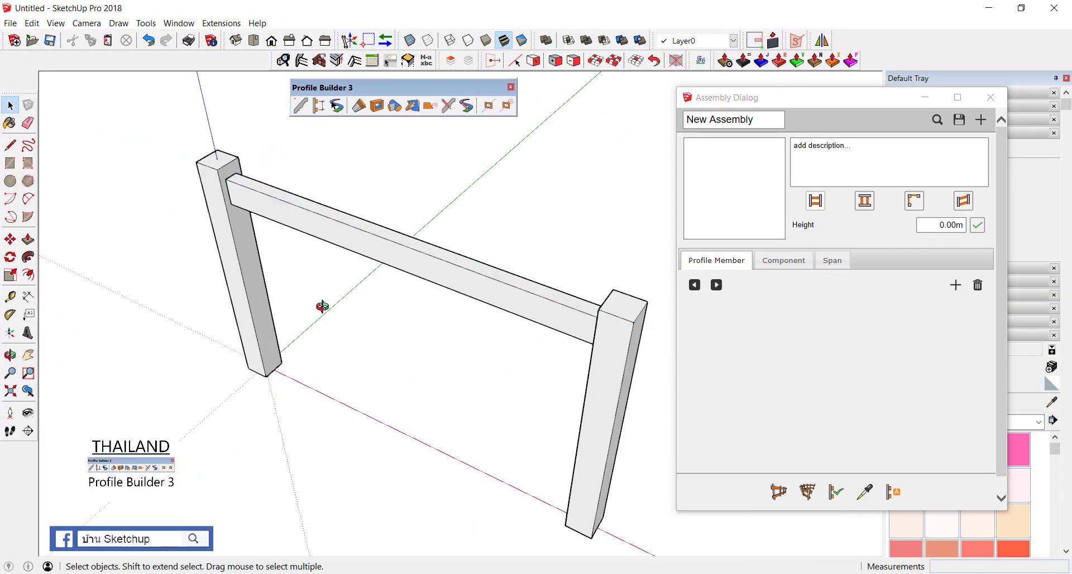
middle_drag(323, 311, 307, 201)
mouse_move(402, 224)
middle_down()
mouse_move(383, 239)
mouse_move(359, 342)
middle_up()
scroll(340, 357, up, 1)
scroll(324, 366, up, 3)
scroll(287, 296, down, 3)
scroll(287, 346, up, 4)
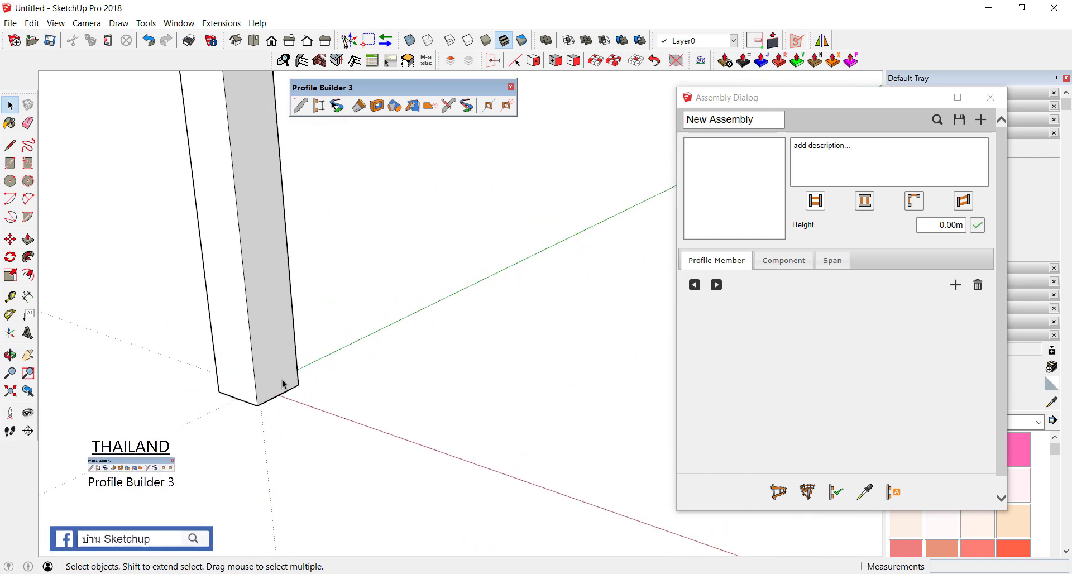
scroll(283, 385, up, 1)
scroll(282, 384, up, 1)
key(t)
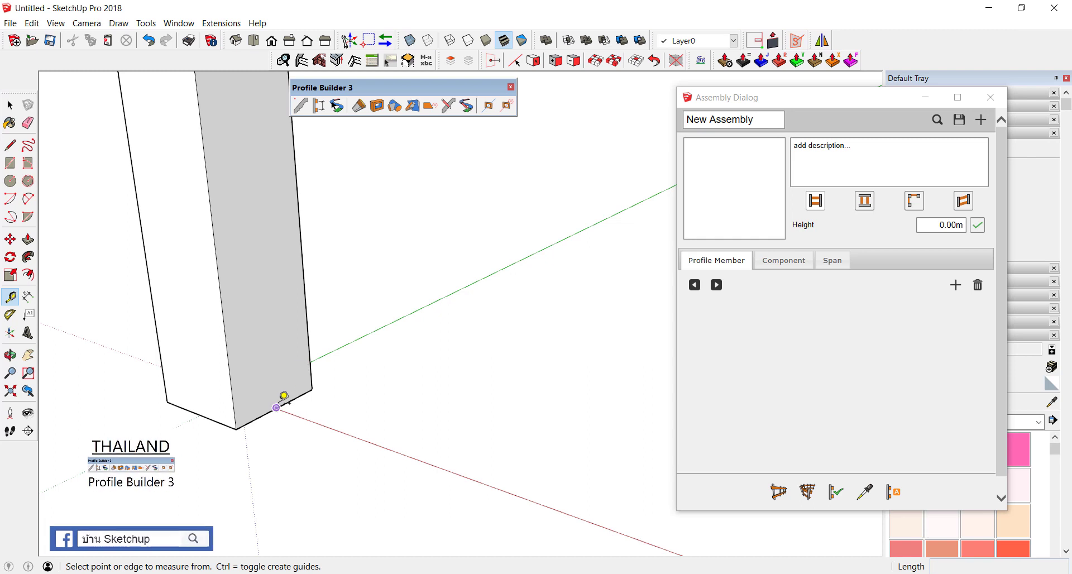
click(276, 406)
text(5)
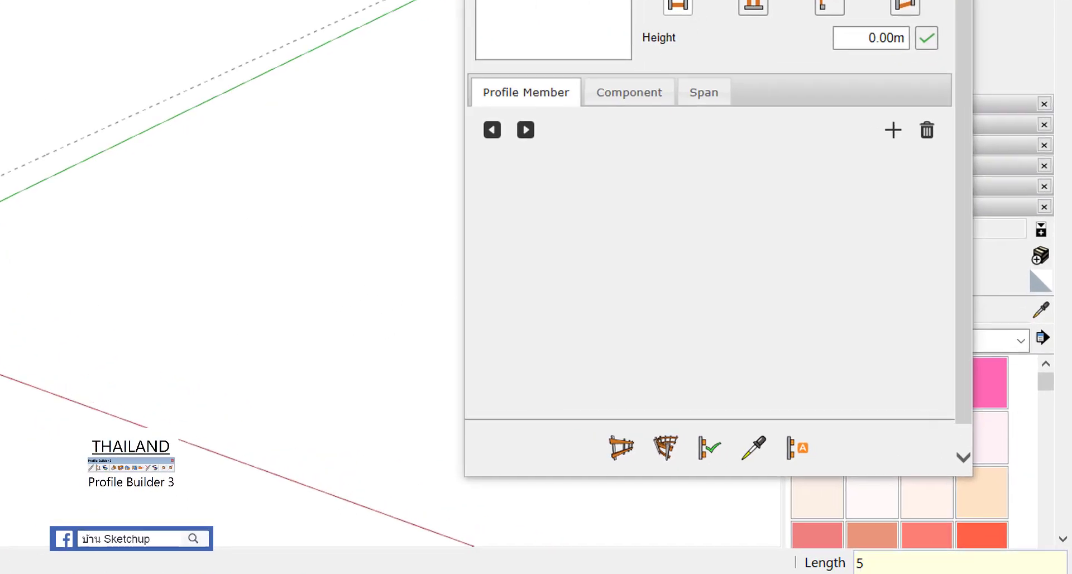
key(Return)
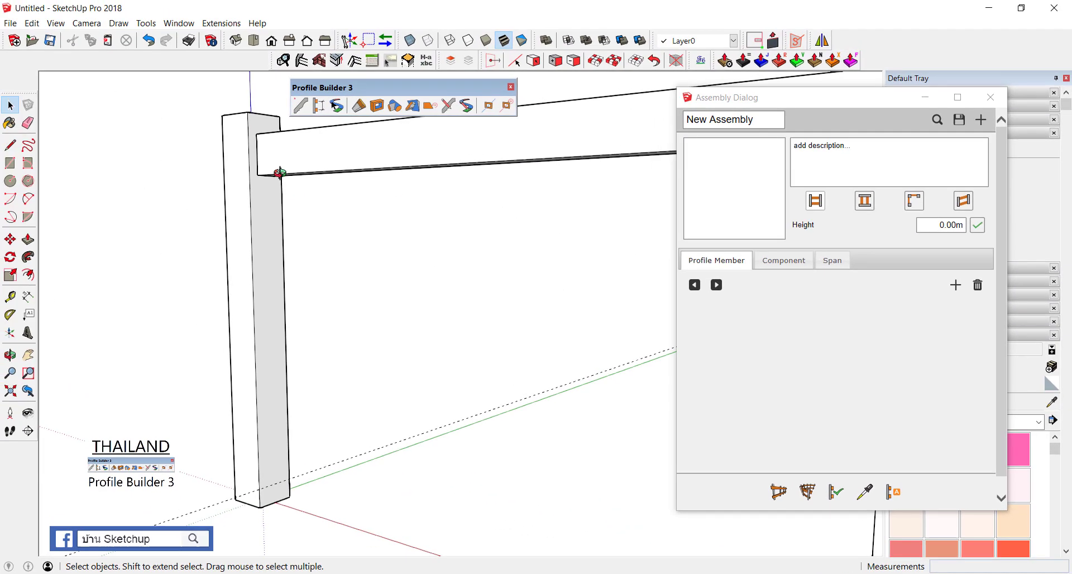
Copy the top beam down to the post base with Move and Ctrl
middle_drag(293, 195, 268, 193)
click(296, 185)
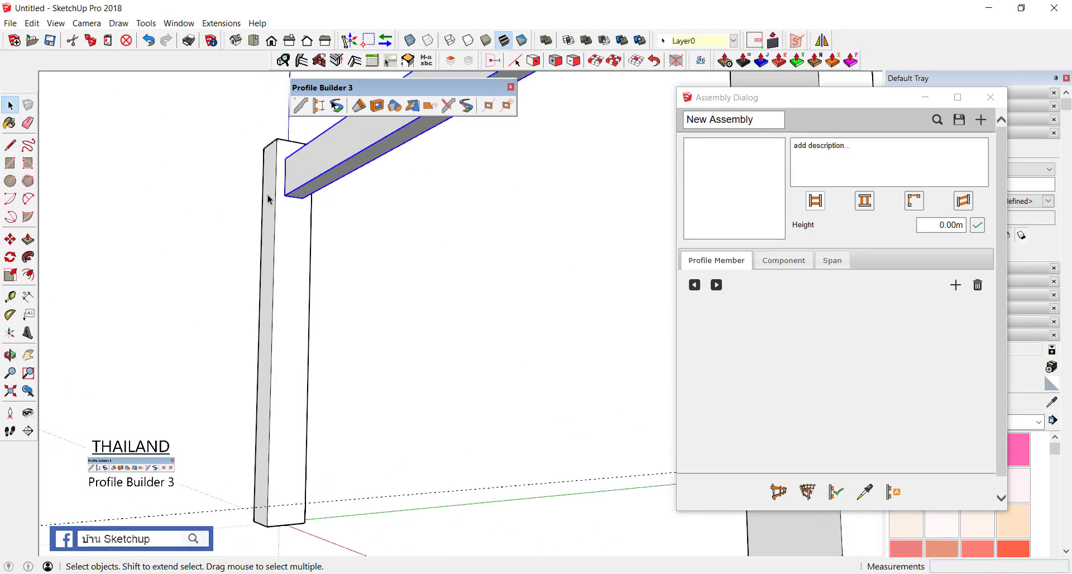
scroll(279, 215, up, 2)
scroll(290, 208, up, 2)
key(m)
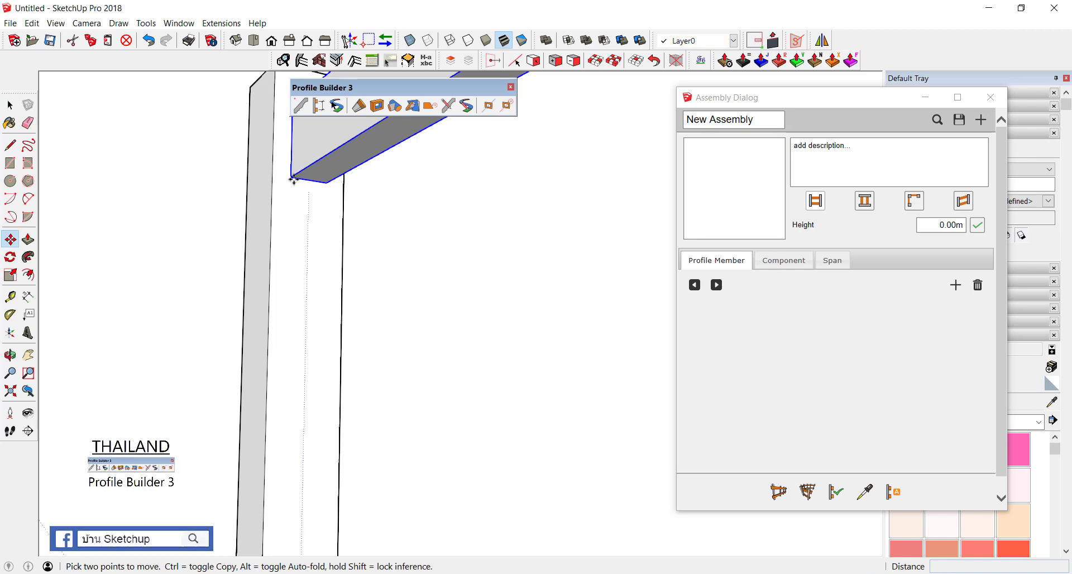
click(291, 176)
scroll(292, 191, down, 2)
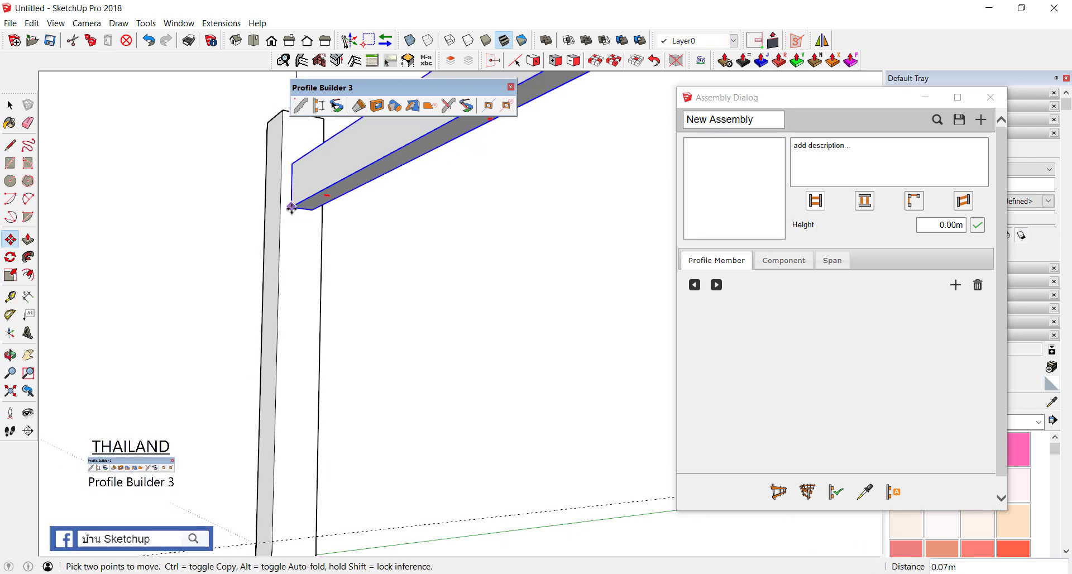
key(ctrl)
scroll(291, 209, down, 1)
scroll(292, 215, down, 1)
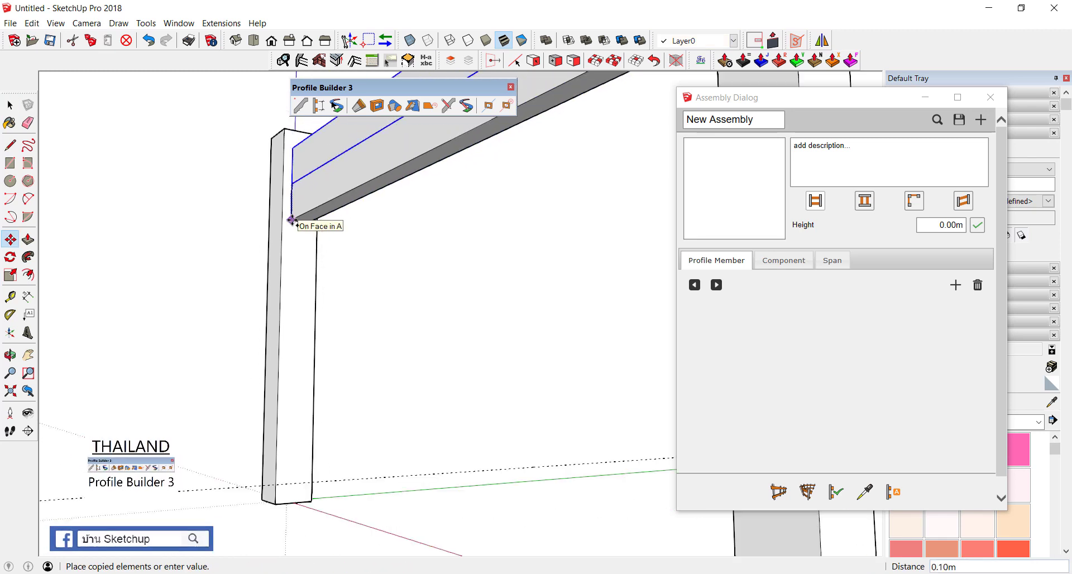
scroll(291, 218, down, 2)
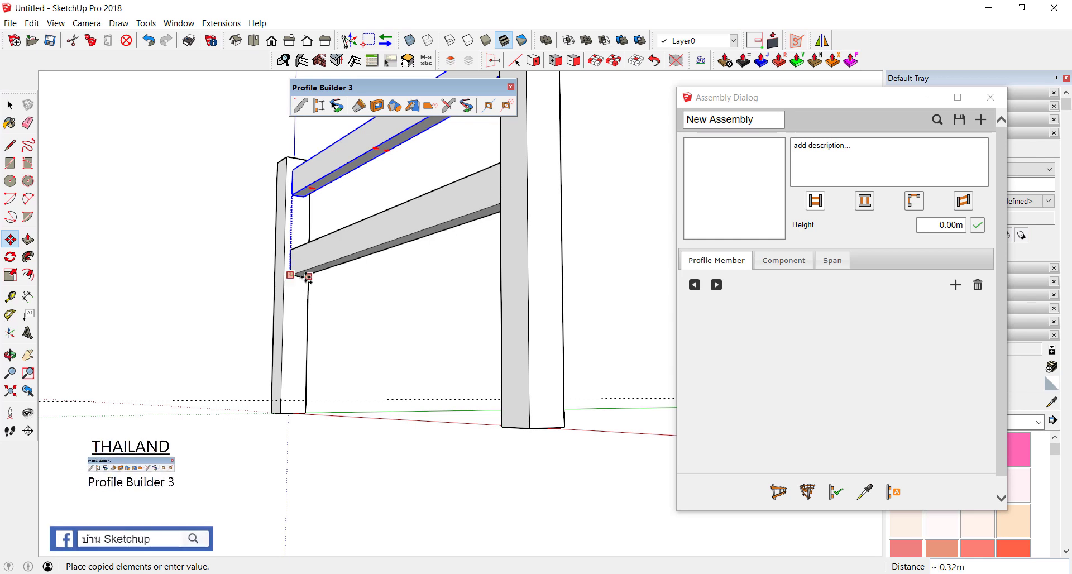
scroll(299, 399, up, 3)
scroll(300, 399, up, 1)
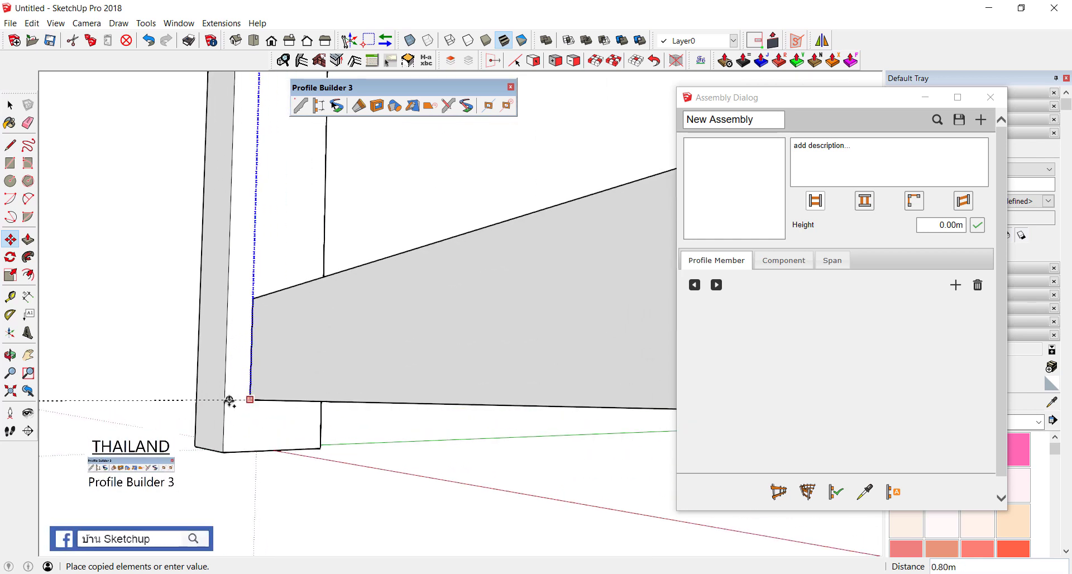
click(224, 400)
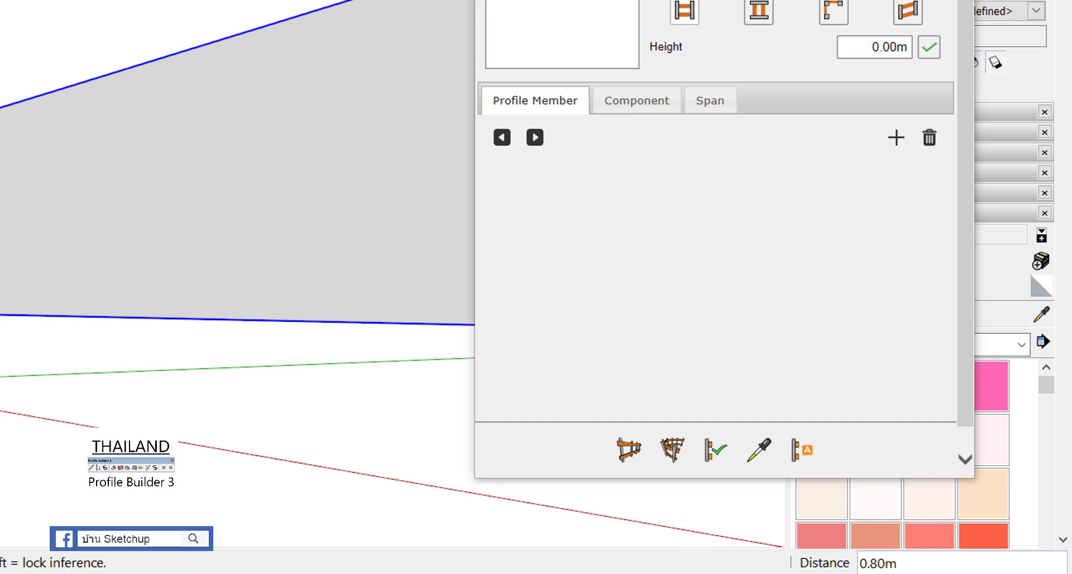
Enter /4 to space the rail copies evenly between top and base
text(/4)
key(Return)
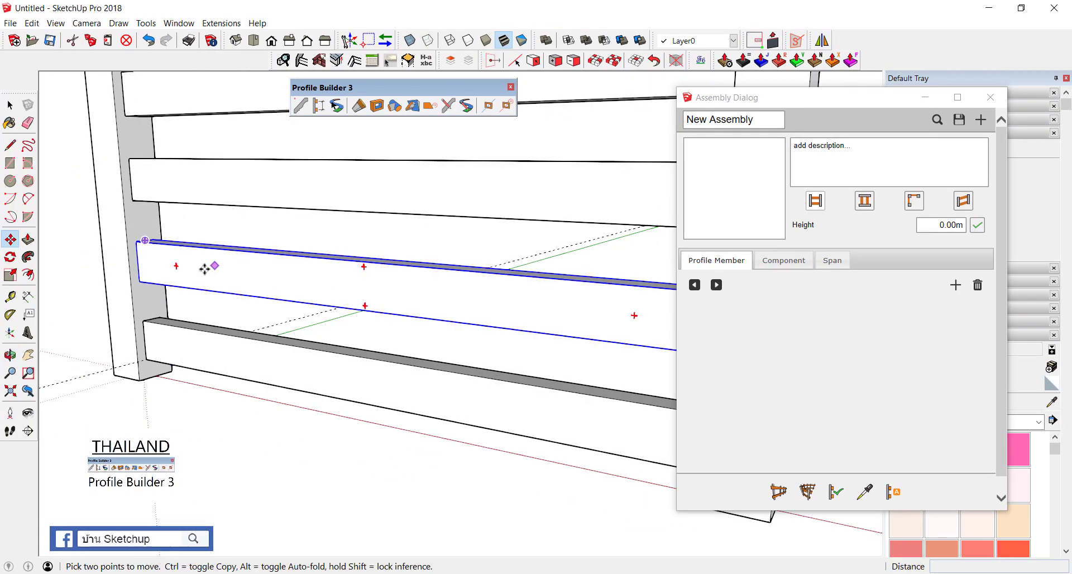
scroll(282, 325, down, 1)
Window-select the fence panel and auto-assemble it into five profile members, 1.00m high
scroll(282, 327, down, 2)
key(e)
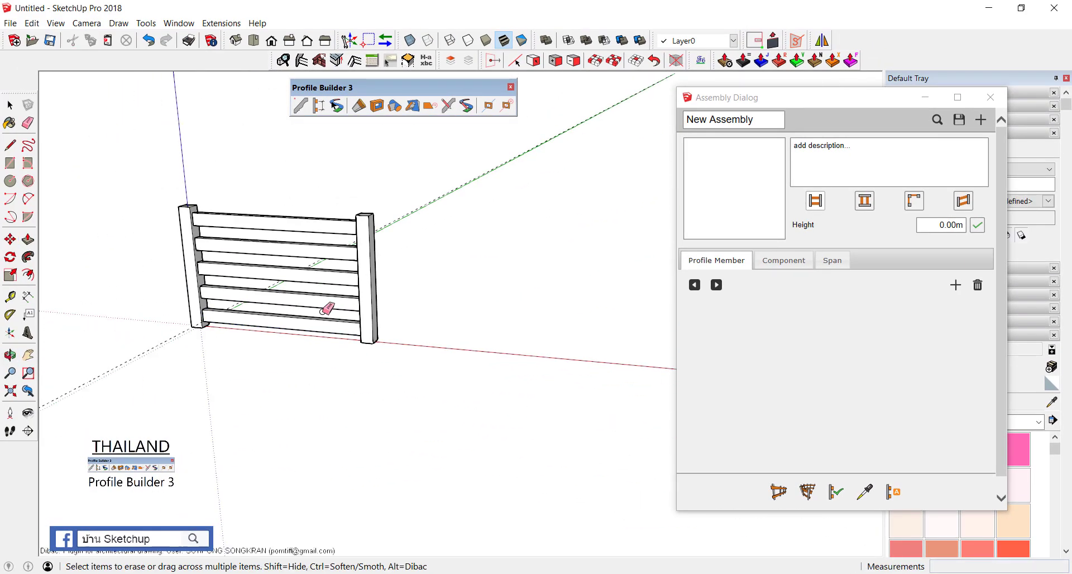
key(space)
middle_drag(276, 240, 232, 303)
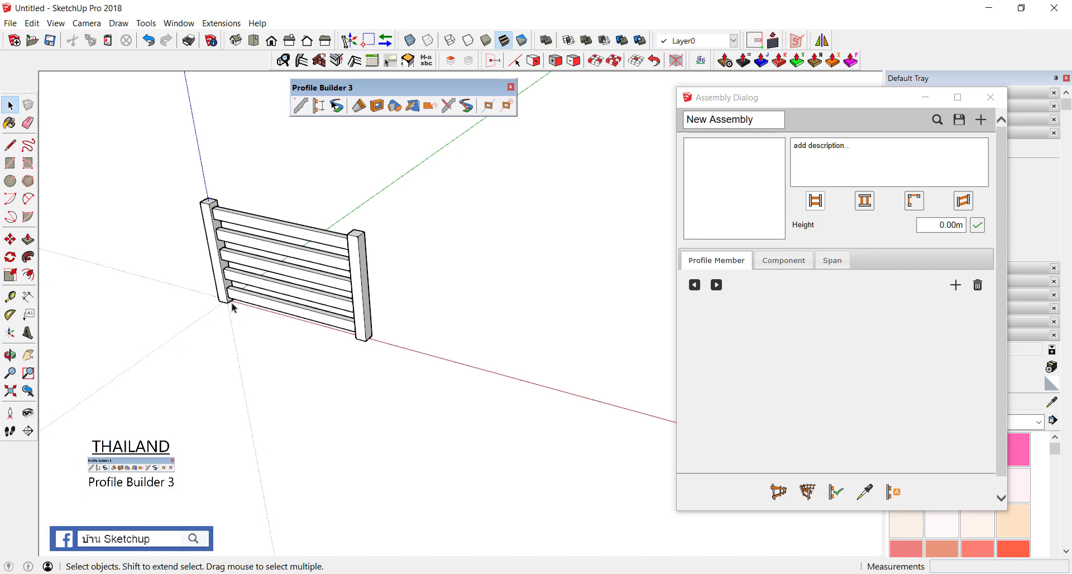
middle_drag(239, 306, 284, 301)
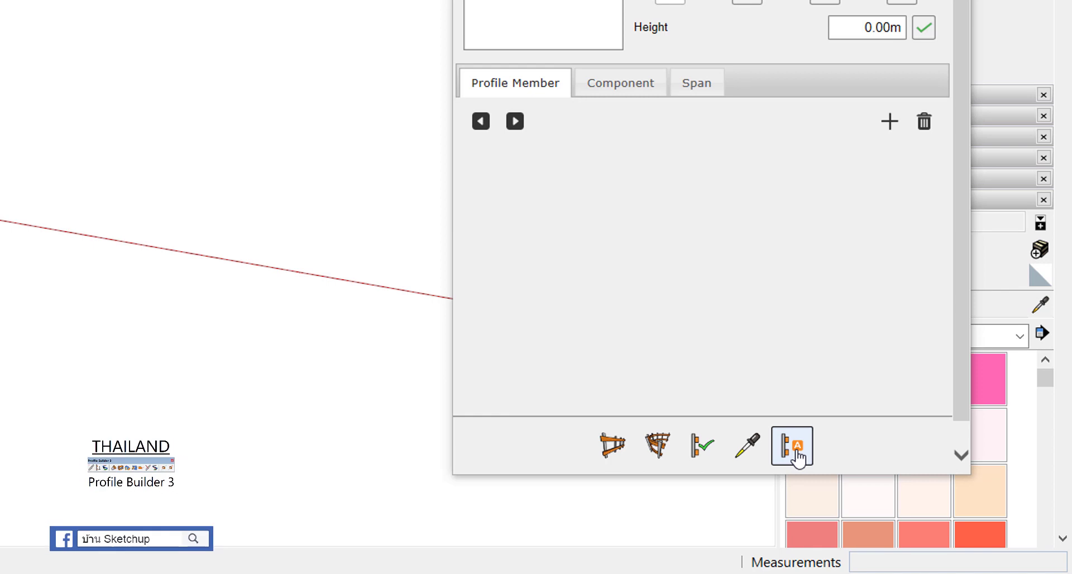
drag(56, 148, 353, 360)
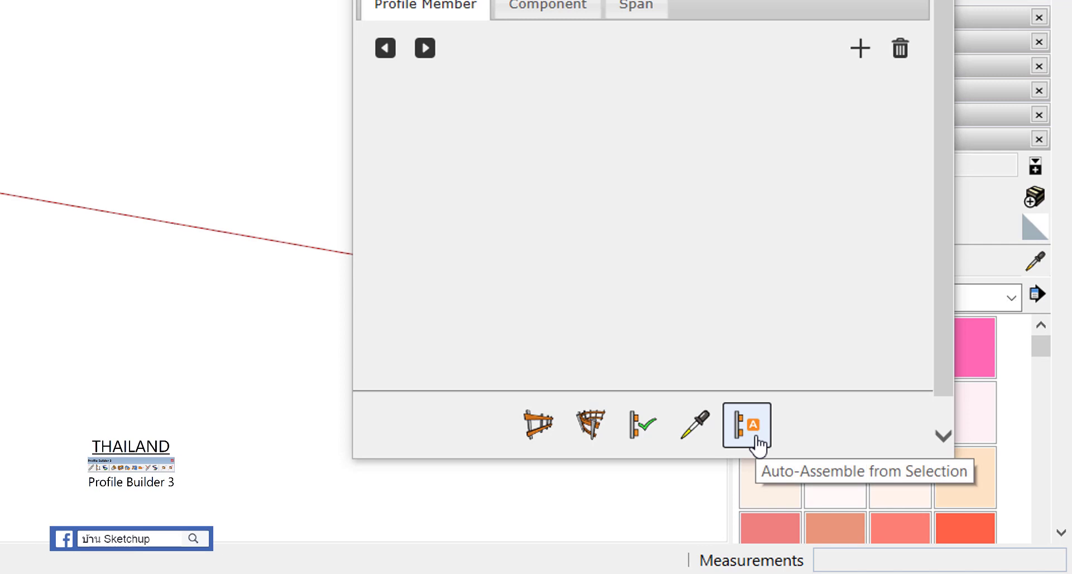
click(759, 445)
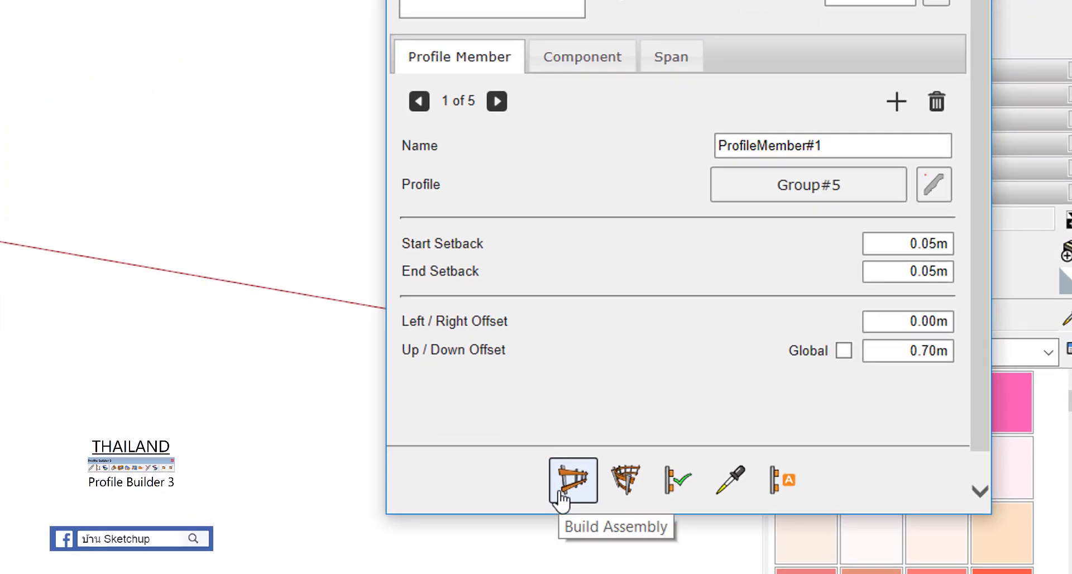
Draw two straight fence runs, the first about 2.51m long
click(561, 495)
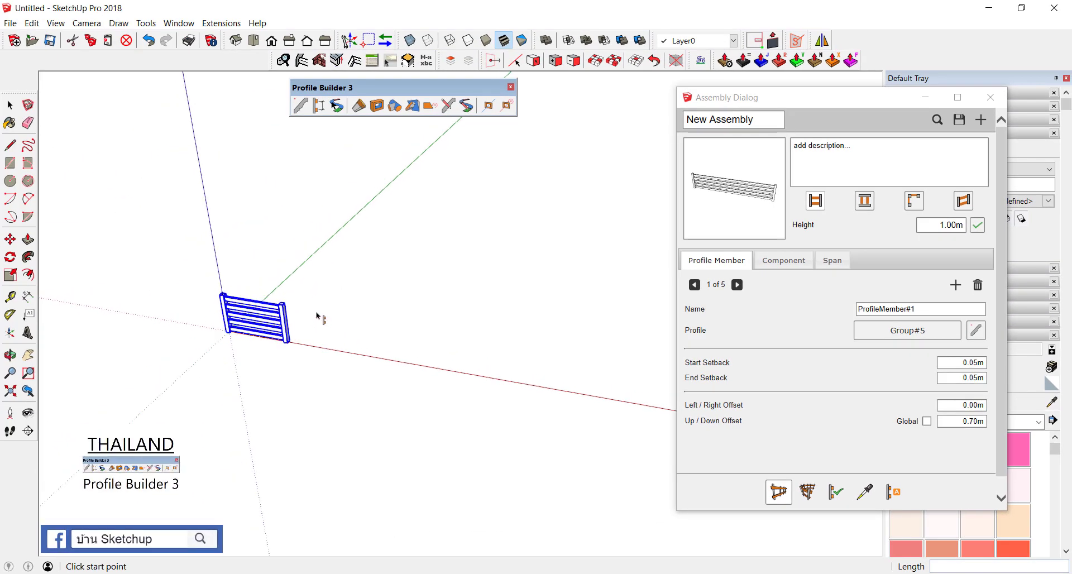
click(321, 314)
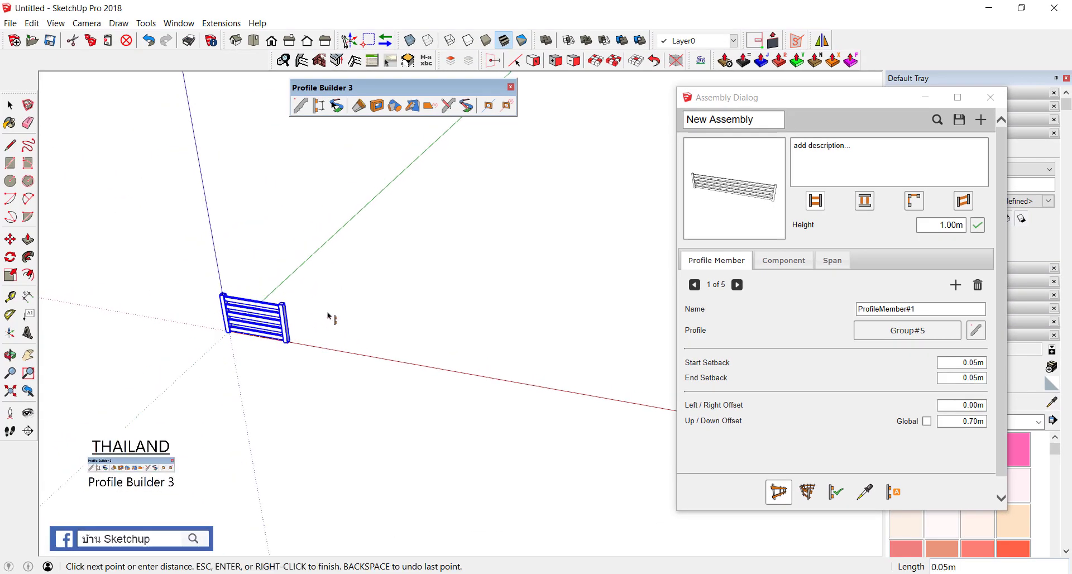
click(414, 331)
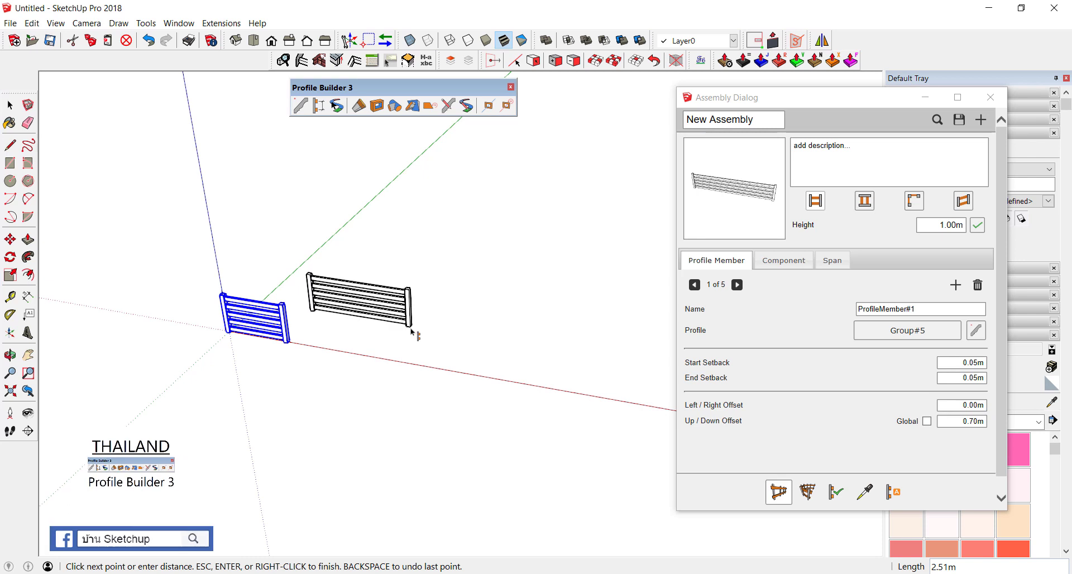
scroll(416, 333, up, 3)
key(Escape)
scroll(353, 275, down, 2)
click(302, 303)
click(456, 331)
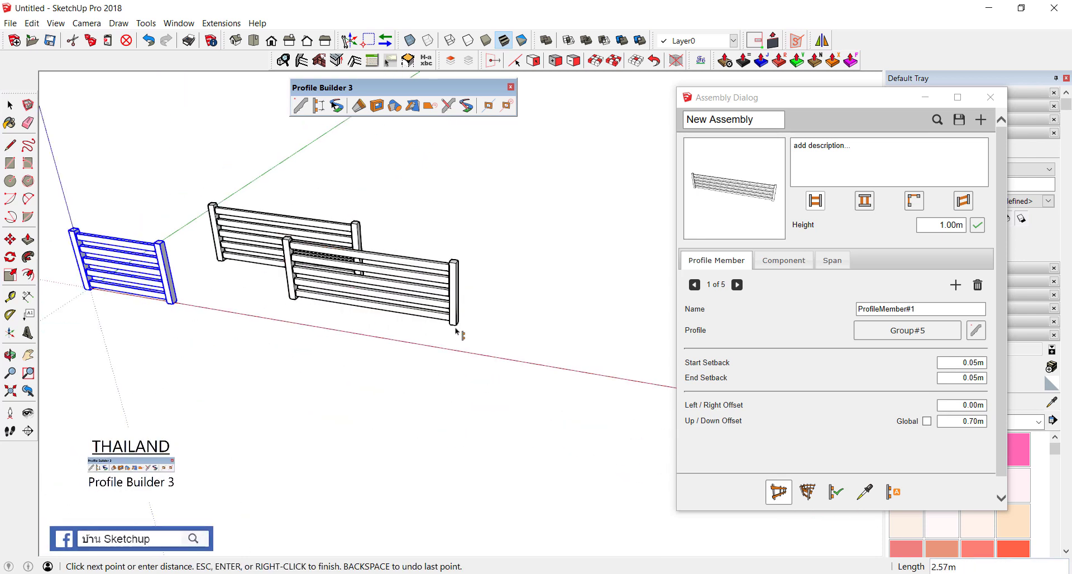
scroll(303, 229, down, 2)
Draw a third fence run that turns a right-angle corner
click(355, 219)
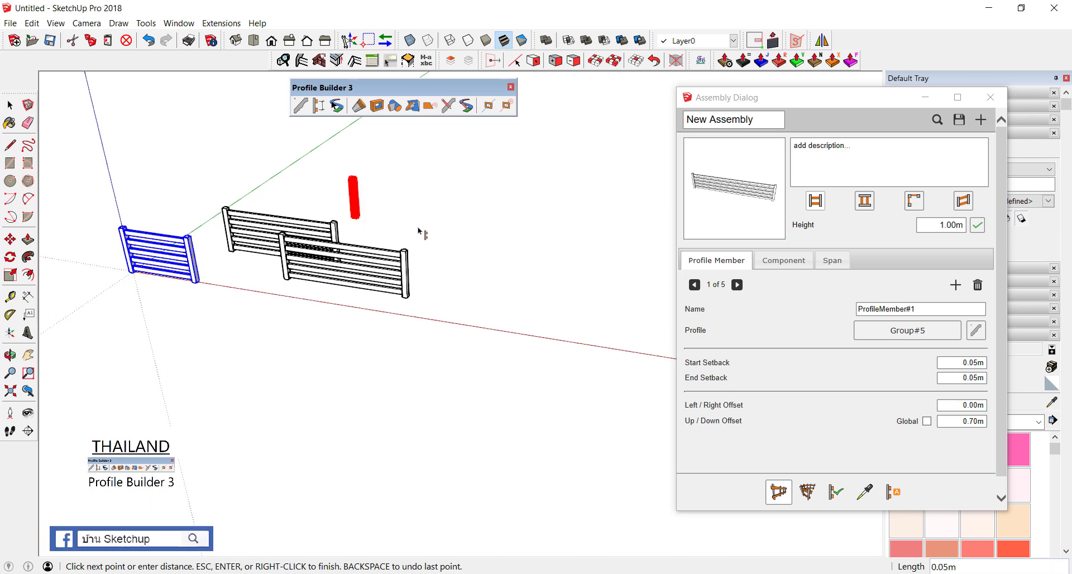
click(471, 230)
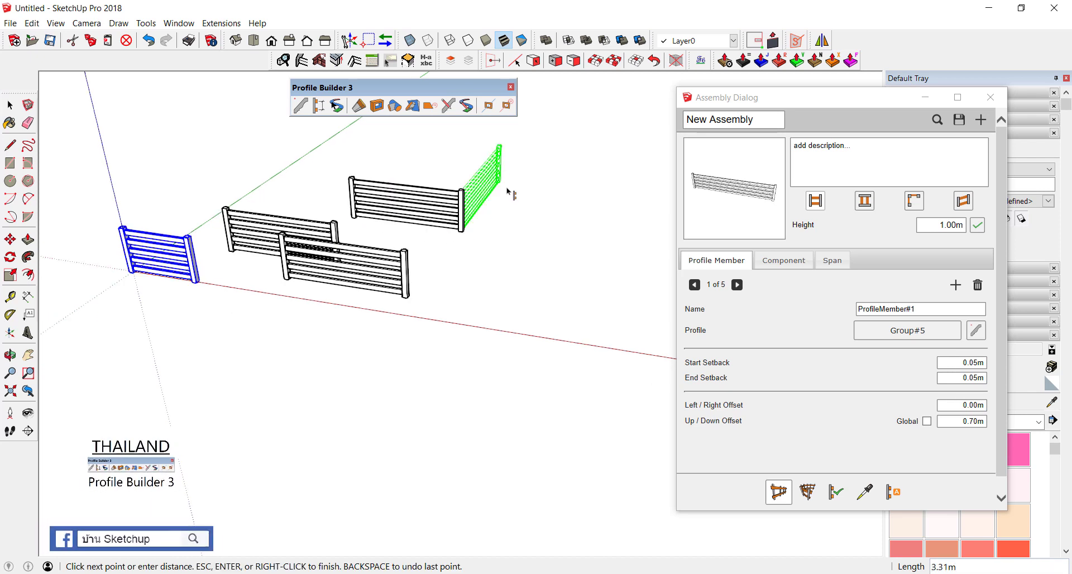
click(499, 149)
mouse_move(506, 190)
middle_down()
mouse_move(395, 171)
mouse_move(538, 191)
mouse_move(343, 268)
mouse_move(335, 308)
middle_up()
scroll(343, 268, up, 2)
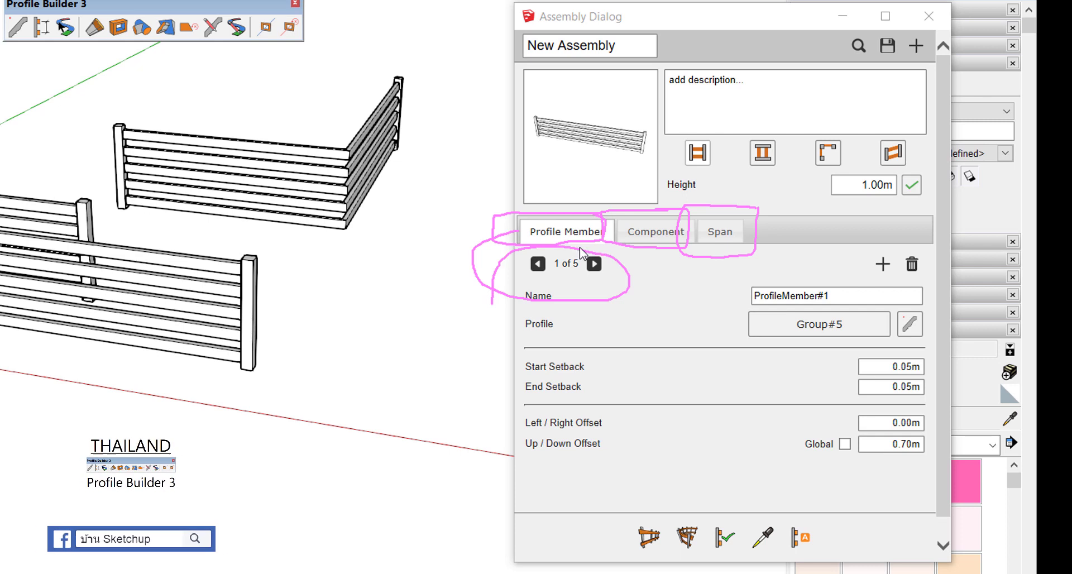
Cycle through the five profile members, then show the Component settings for column component A
click(578, 229)
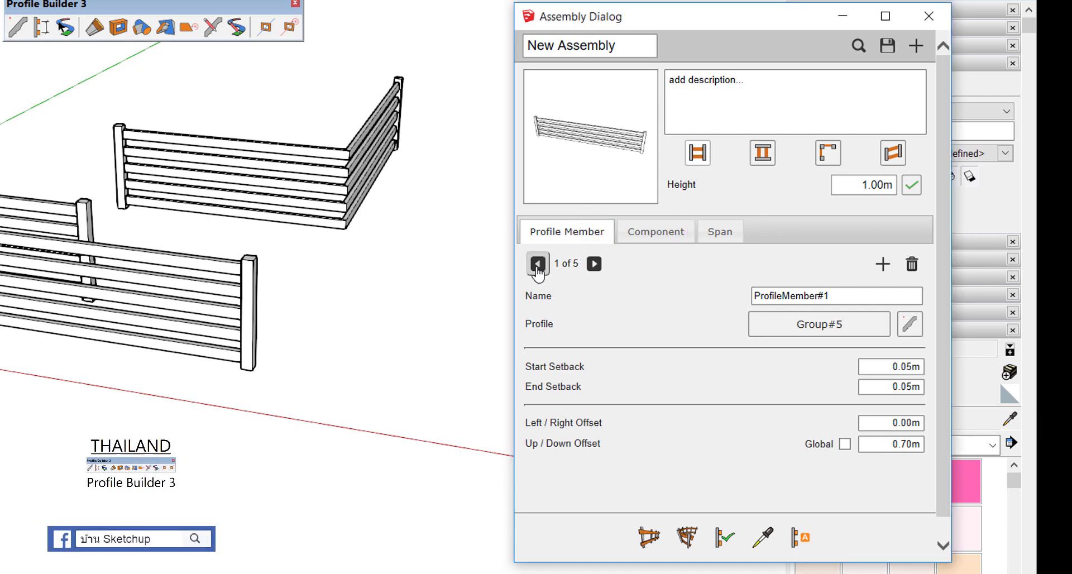
click(594, 266)
click(594, 264)
click(594, 264)
click(594, 263)
click(594, 264)
click(594, 263)
click(594, 264)
click(594, 263)
click(595, 264)
click(595, 263)
click(595, 264)
click(594, 263)
click(595, 268)
click(594, 268)
click(594, 268)
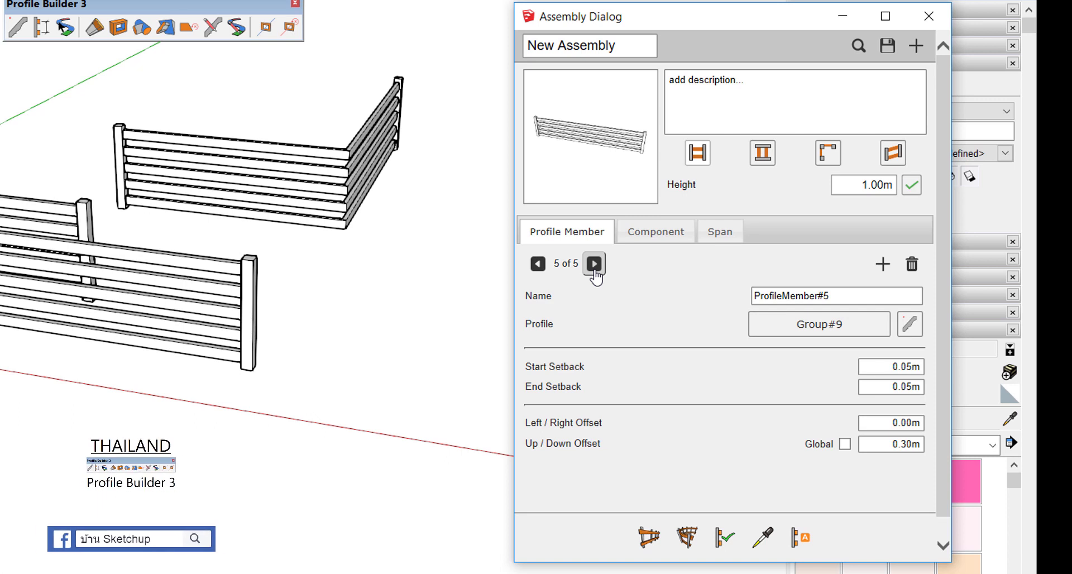
click(667, 237)
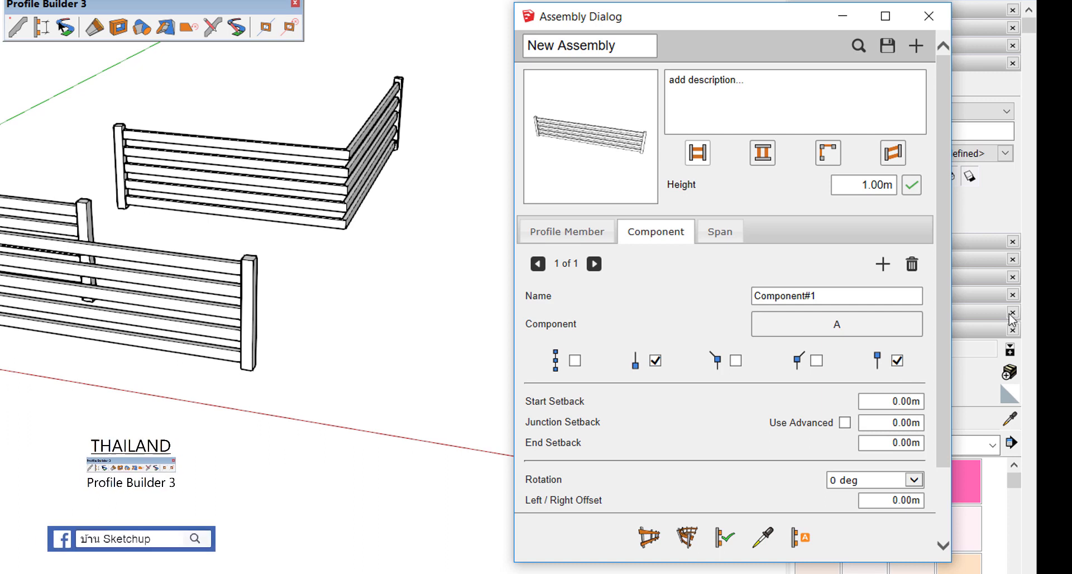
Start a new assembly and delete the three extra fence panels, leaving one
click(917, 54)
drag(514, 342, 299, 144)
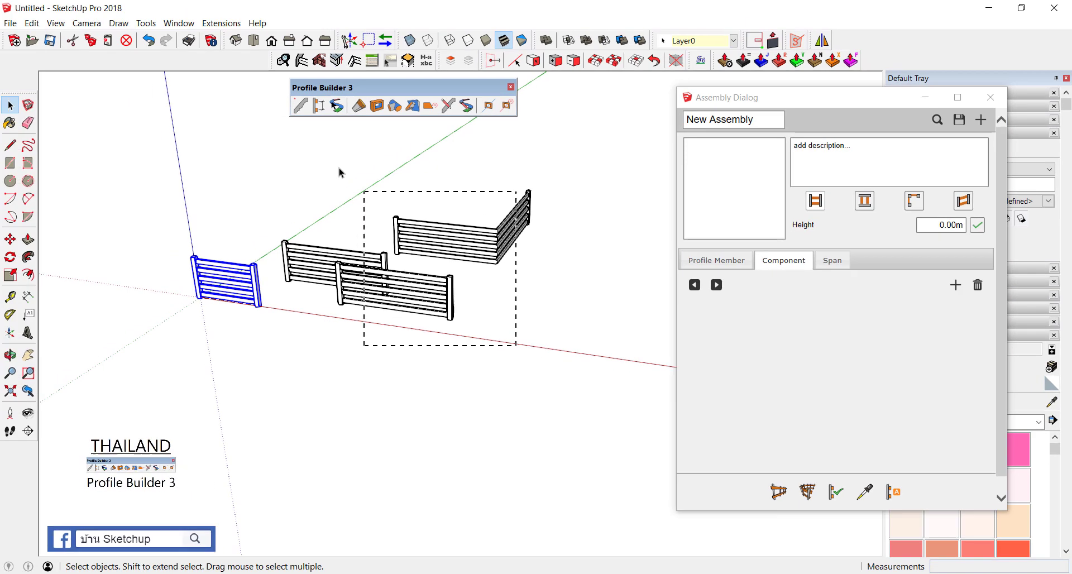
click(573, 335)
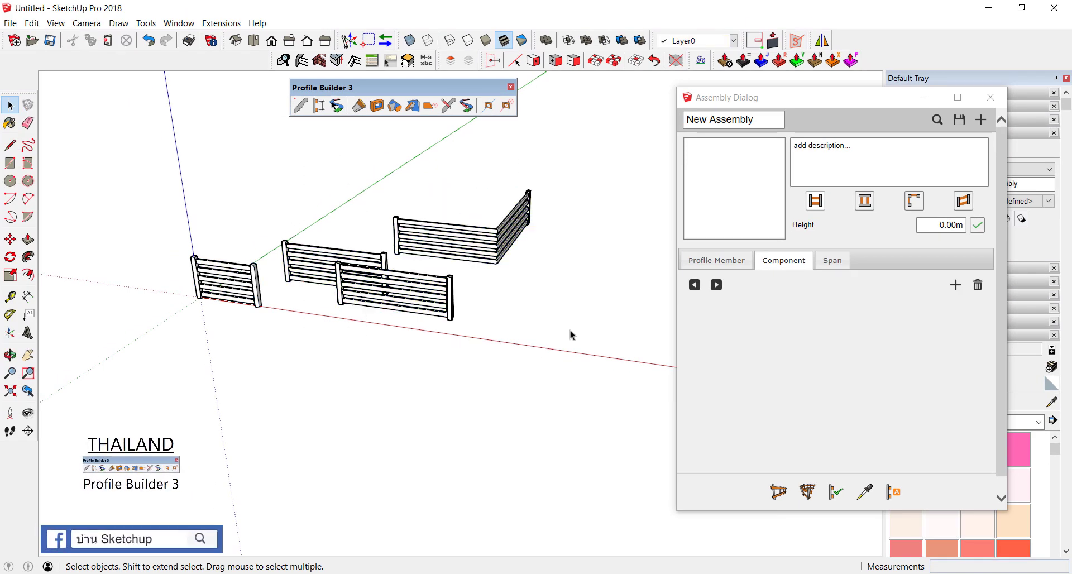
mouse_move(571, 331)
mouse_down()
mouse_move(328, 158)
mouse_move(279, 139)
mouse_up()
key(Delete)
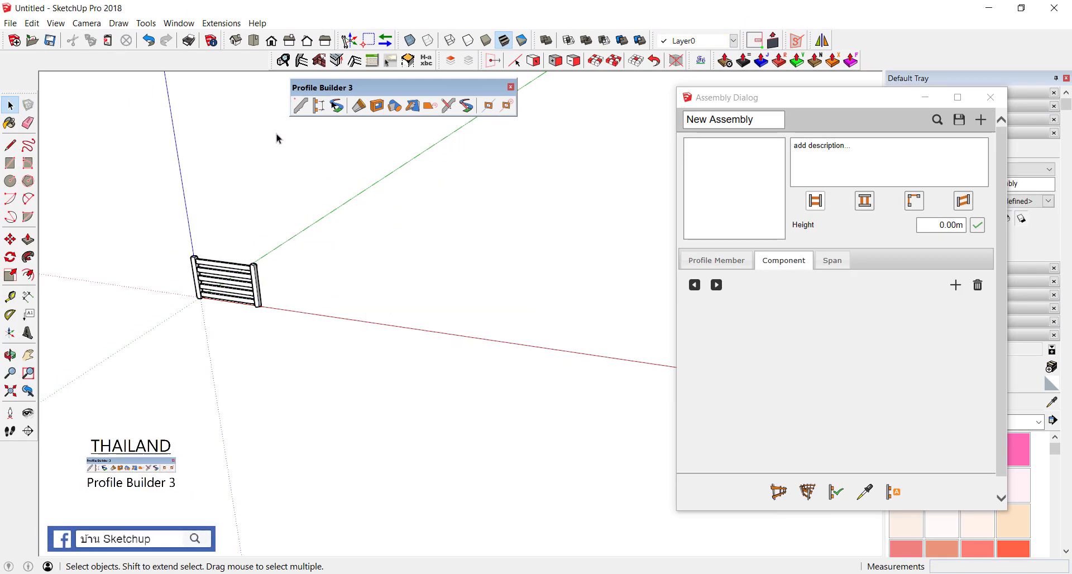
key(shift+z)
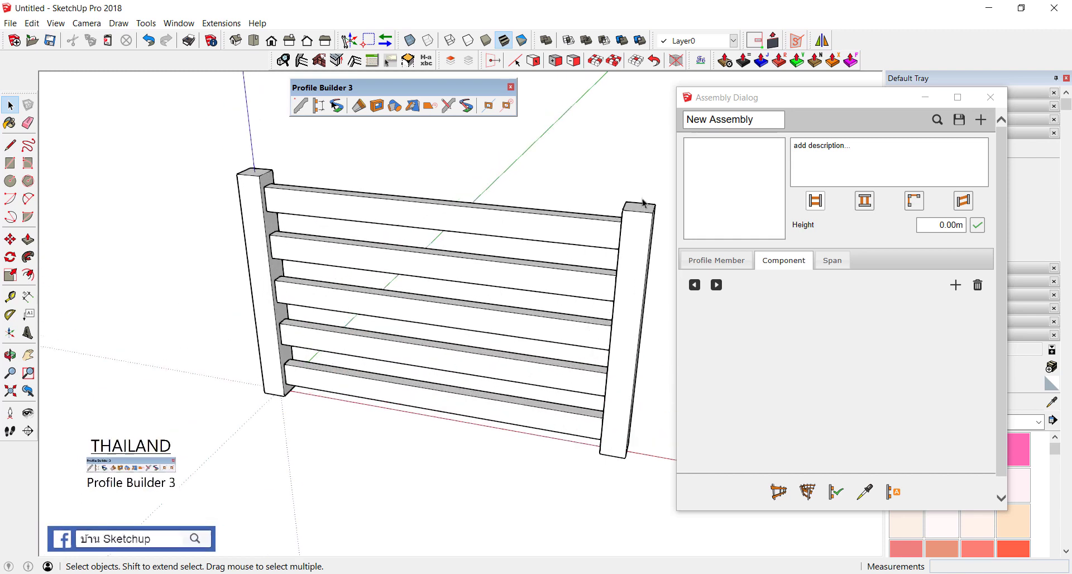
Name the assembly FENCE, describe it as WOODED FENCE, and add Component#1
click(750, 122)
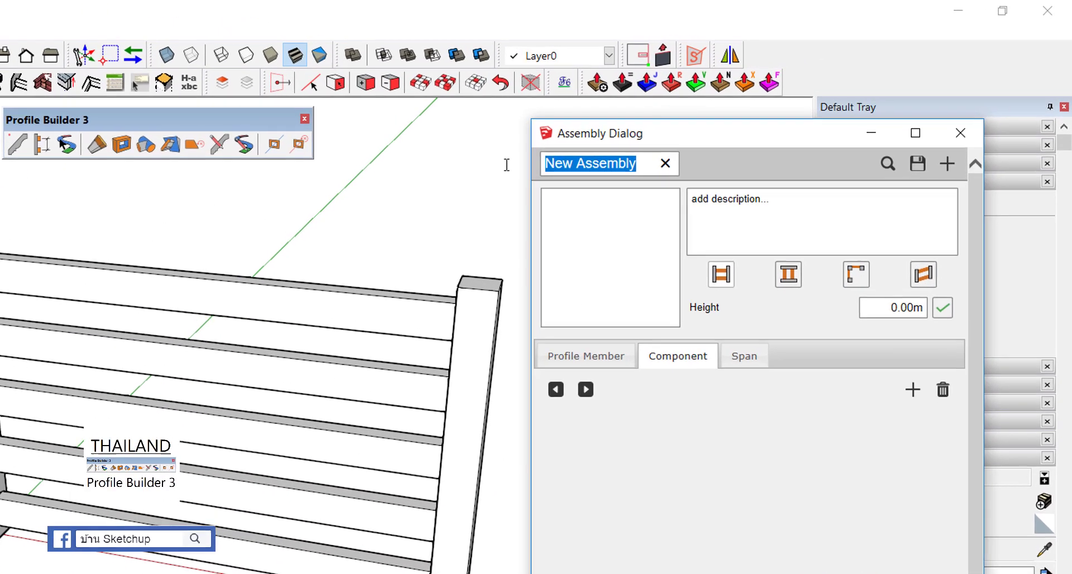
text(f)
key(BackSpace)
text(FENCE)
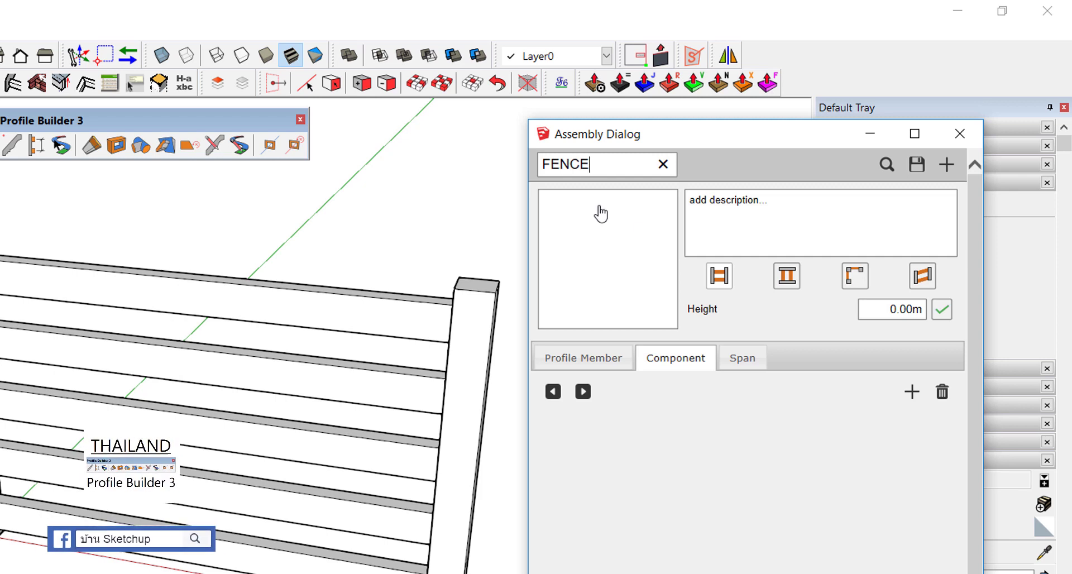
click(774, 201)
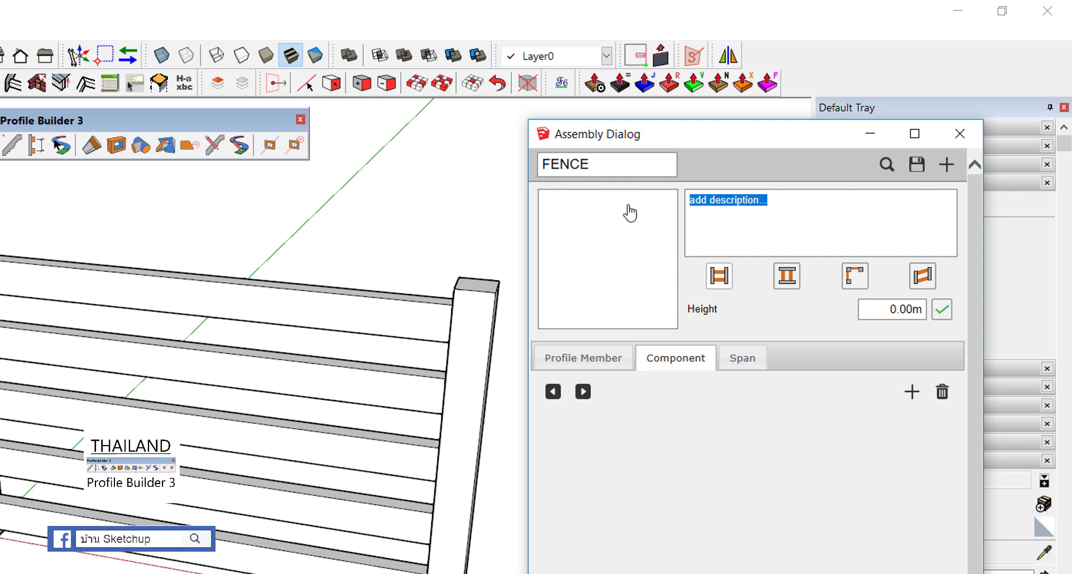
text(WOODED FENCE)
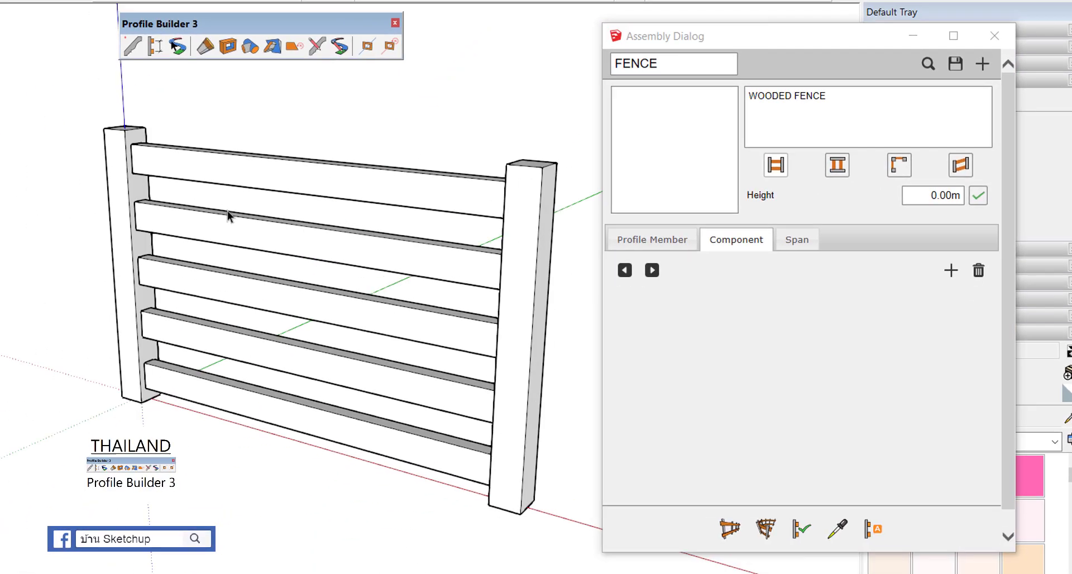
scroll(229, 215, down, 3)
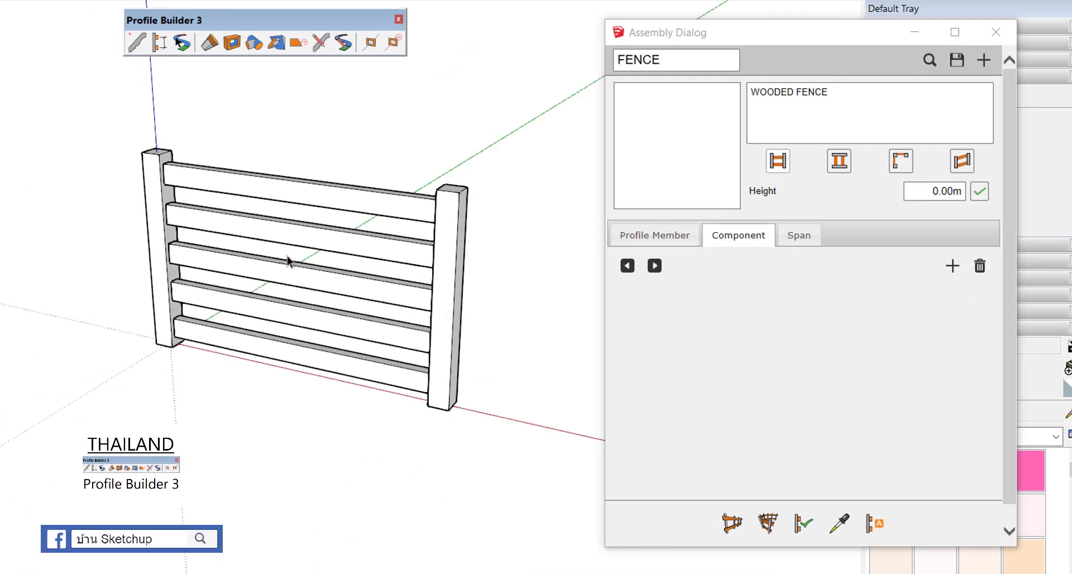
click(737, 236)
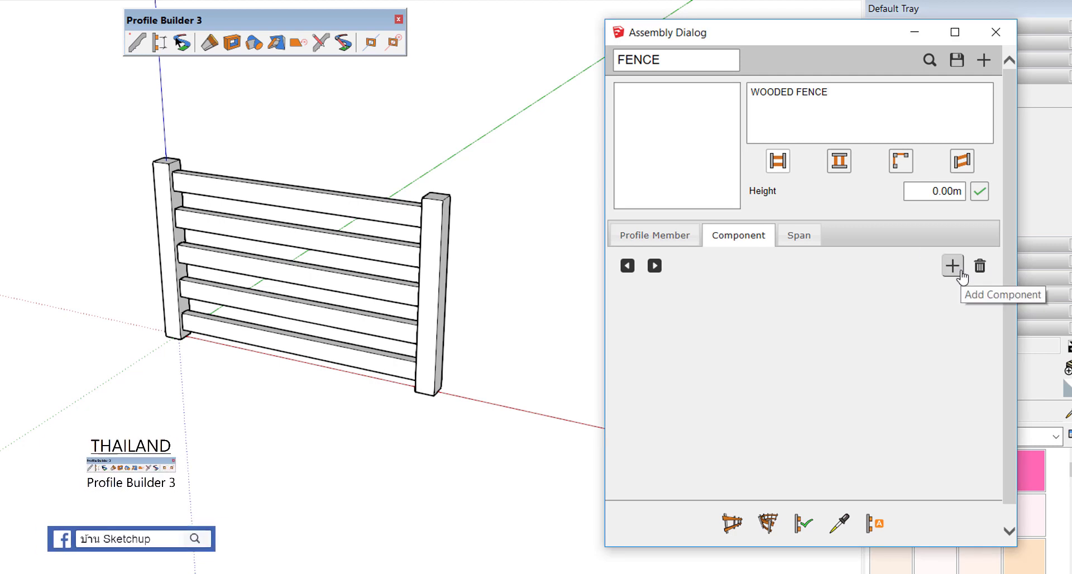
click(960, 273)
Name FENCE's component A, use the left post from the model, and place it only at start and end points
drag(913, 292, 793, 291)
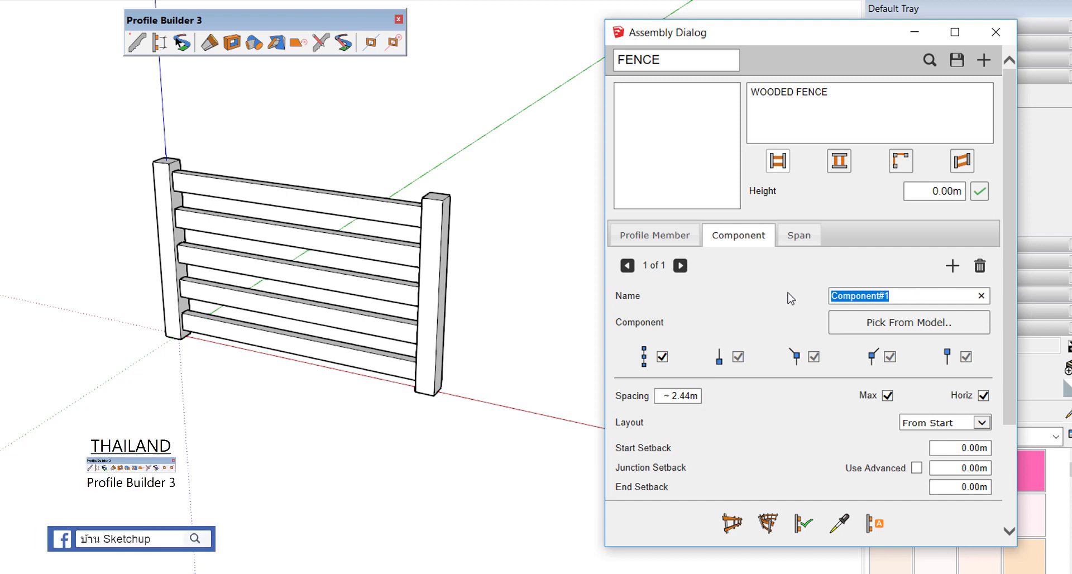
text(A)
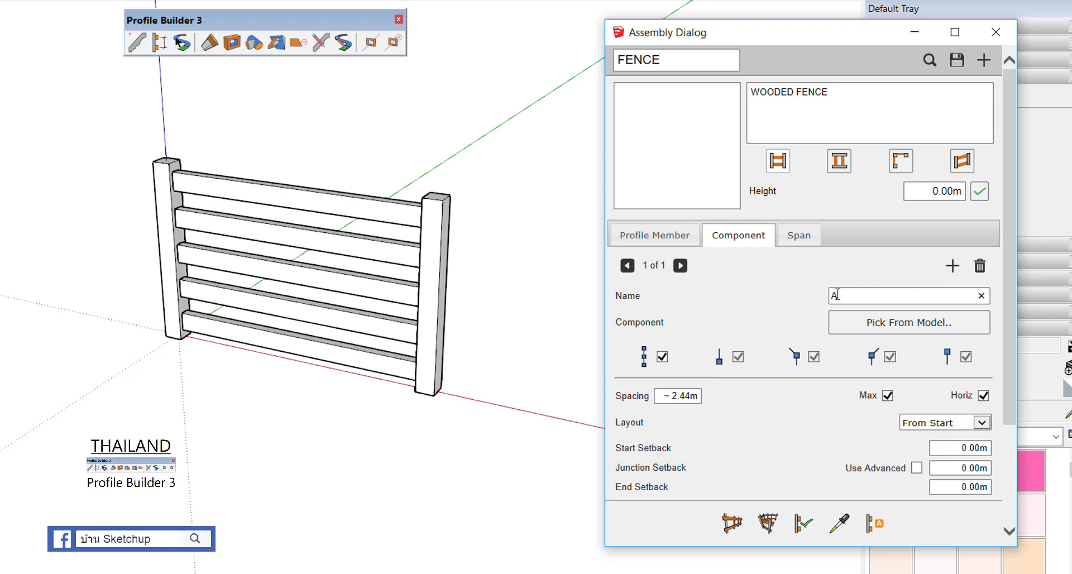
click(878, 329)
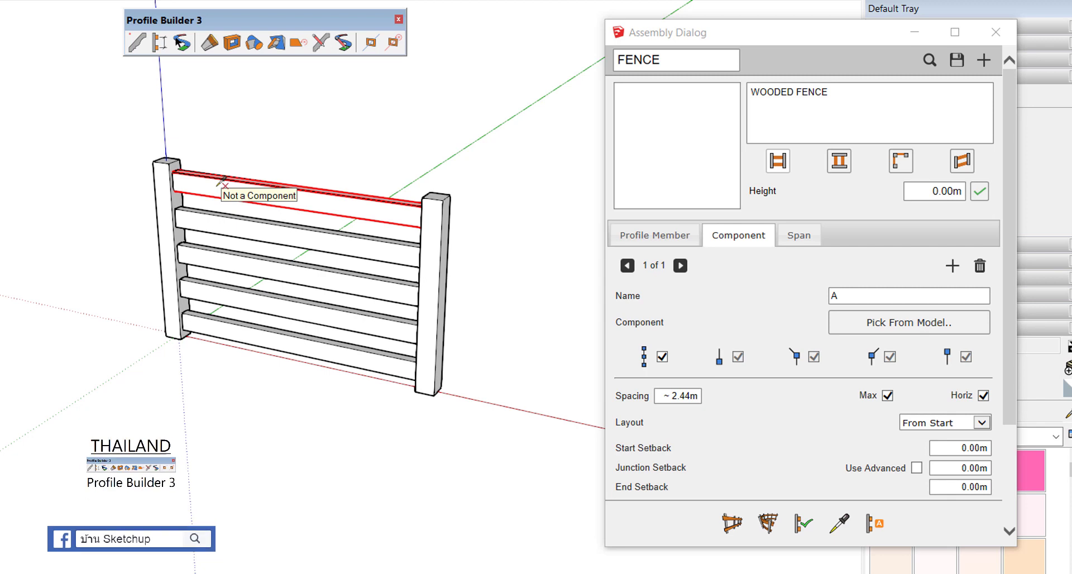
click(168, 168)
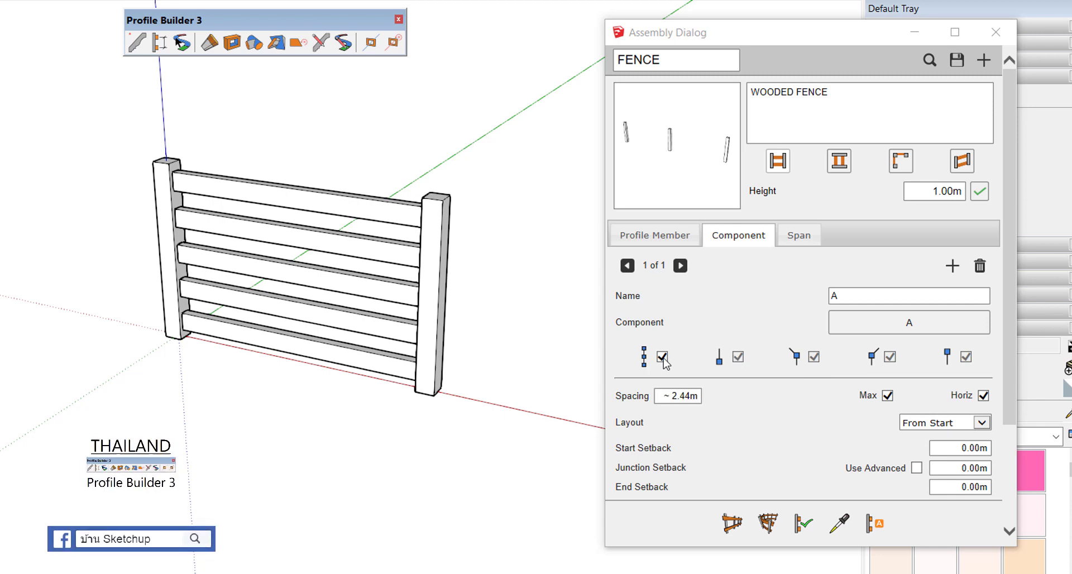
click(663, 357)
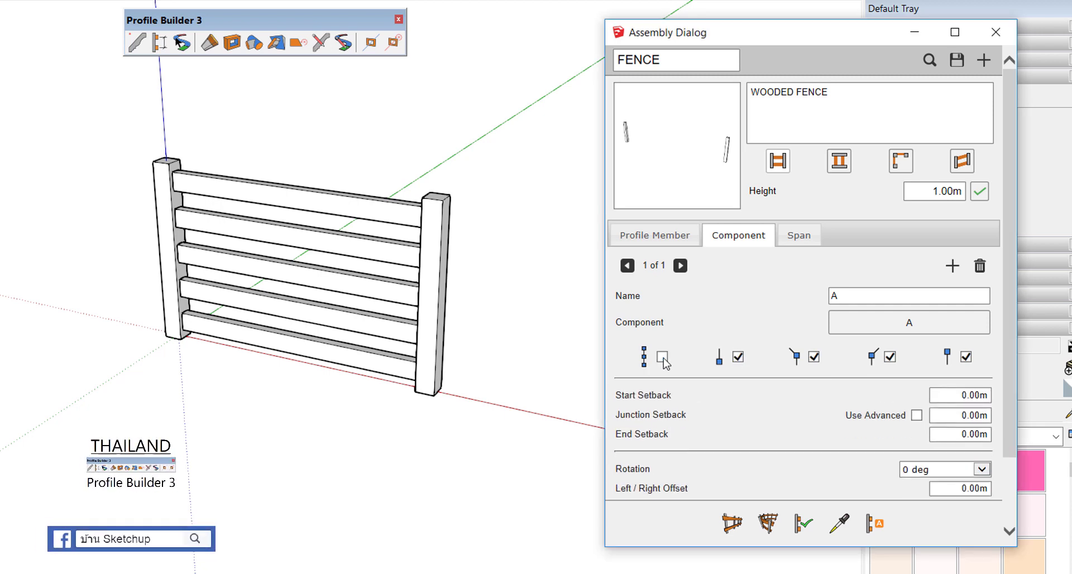
click(815, 357)
click(889, 359)
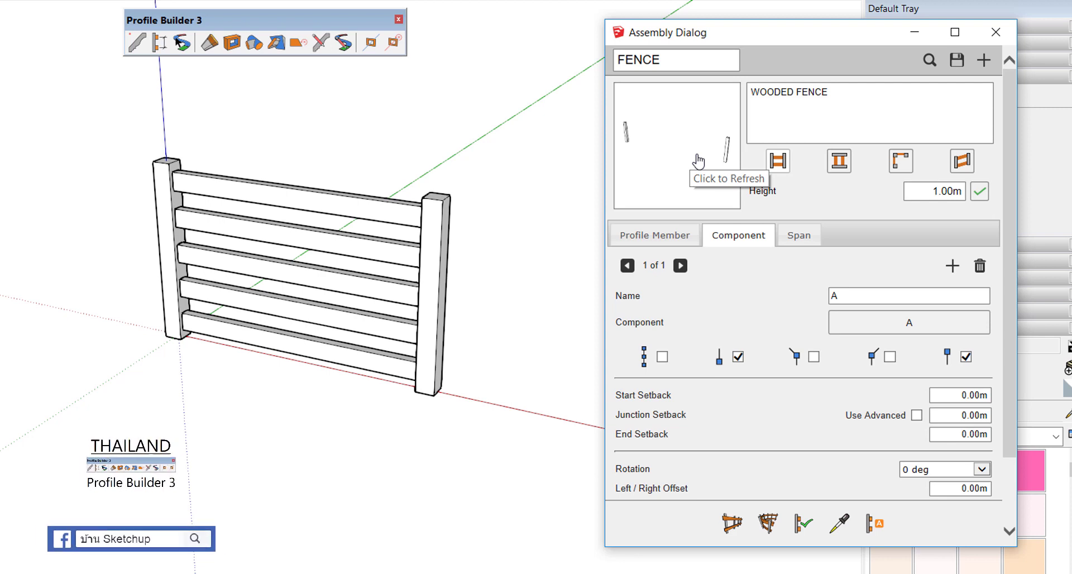
scroll(20, 229, down, 3)
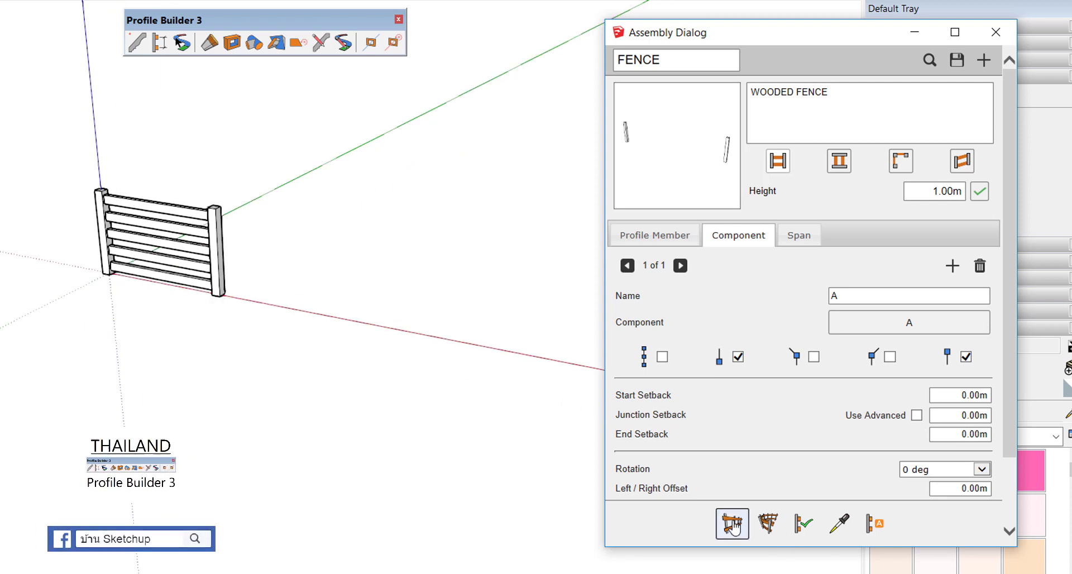
Draw a short test run of the FENCE assembly between two points, then cancel
click(732, 525)
click(283, 260)
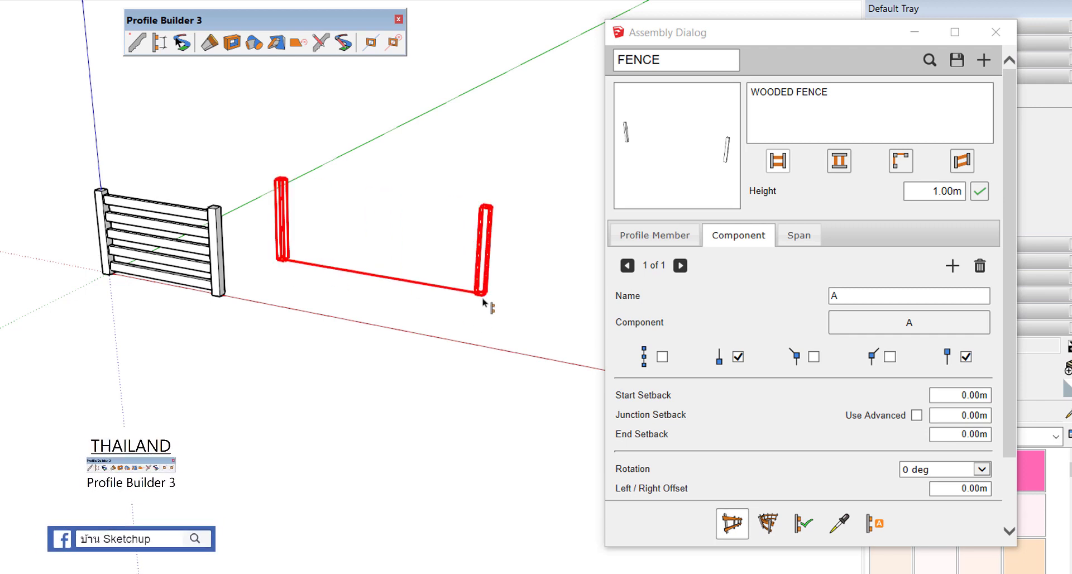
click(484, 301)
scroll(484, 305, down, 1)
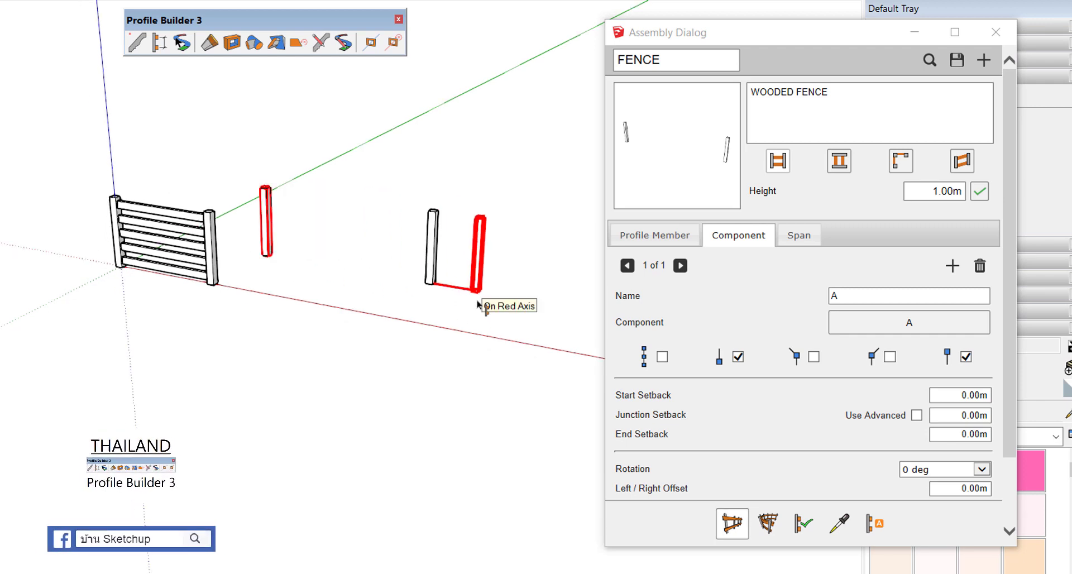
key(Escape)
Move the gate's bottom rail out of the panel so it lies separately in front
scroll(355, 293, up, 1)
scroll(313, 235, up, 2)
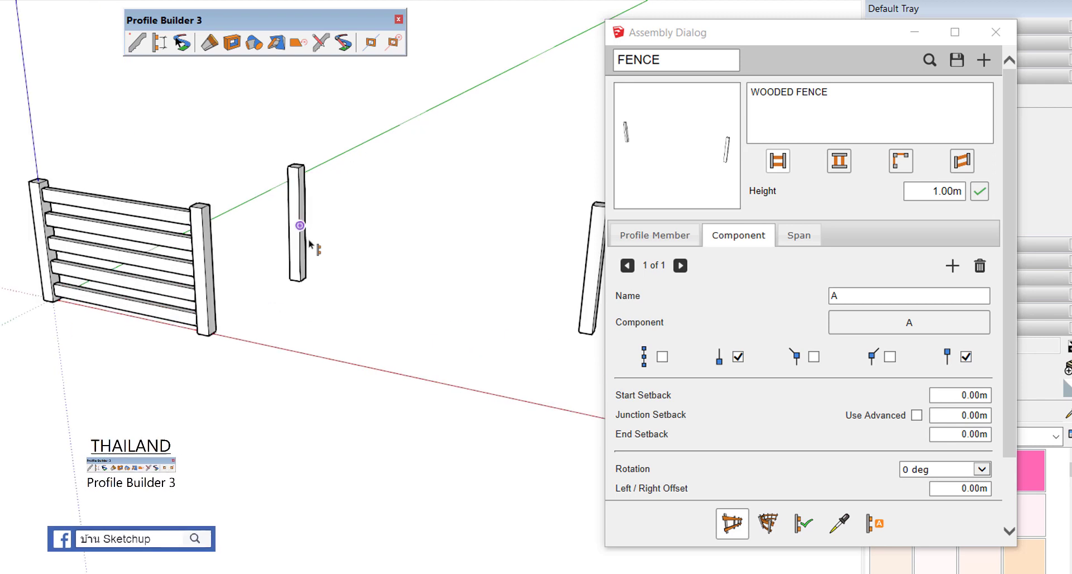
scroll(324, 246, up, 2)
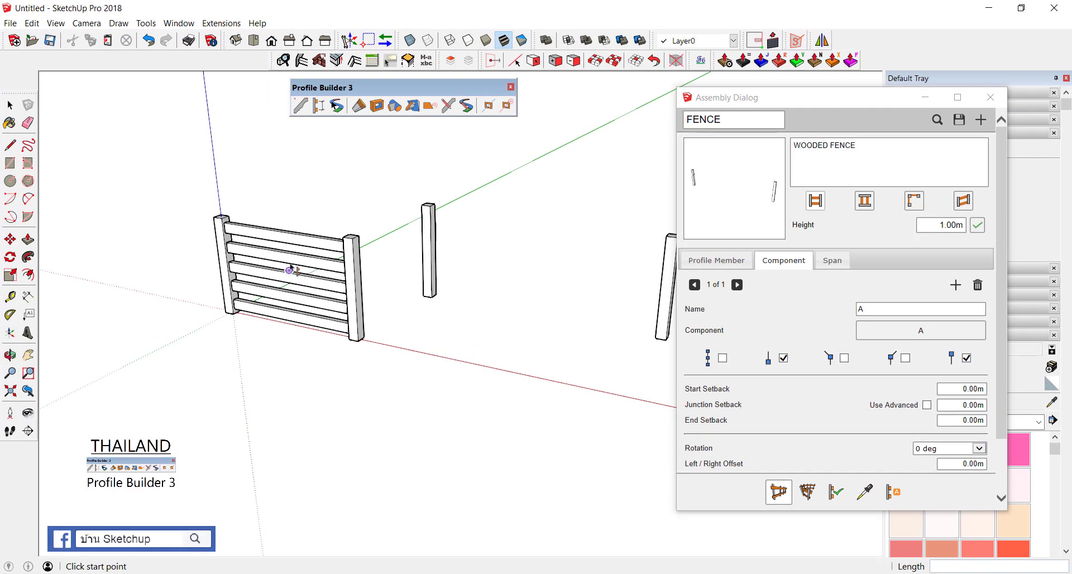
scroll(284, 263, up, 2)
middle_drag(276, 247, 290, 254)
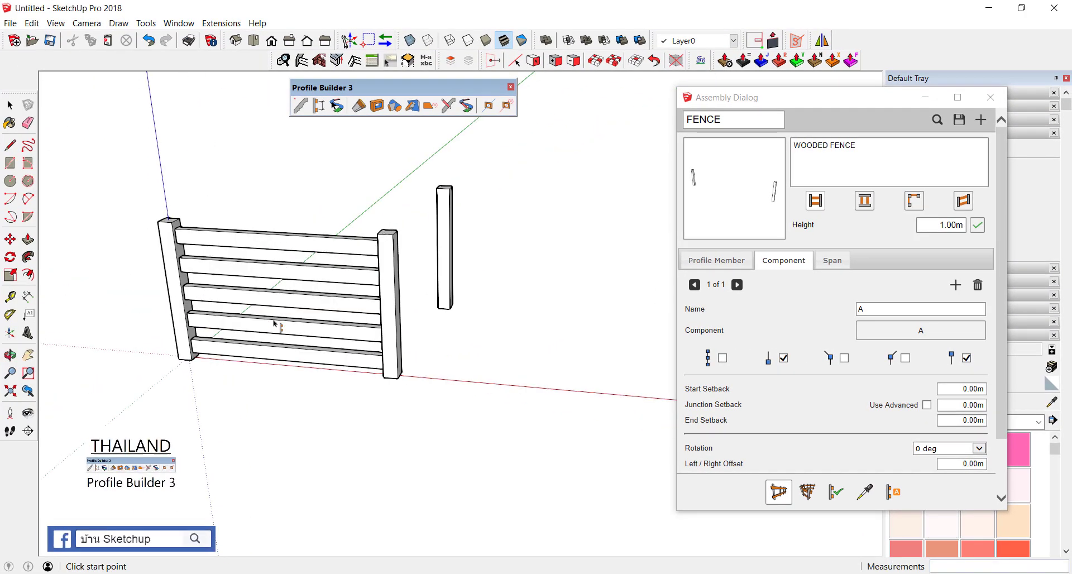
mouse_move(299, 220)
mouse_down()
mouse_move(178, 315)
mouse_move(307, 378)
mouse_up()
mouse_move(380, 363)
mouse_down()
mouse_move(366, 226)
mouse_move(268, 223)
mouse_up()
drag(279, 172, 274, 244)
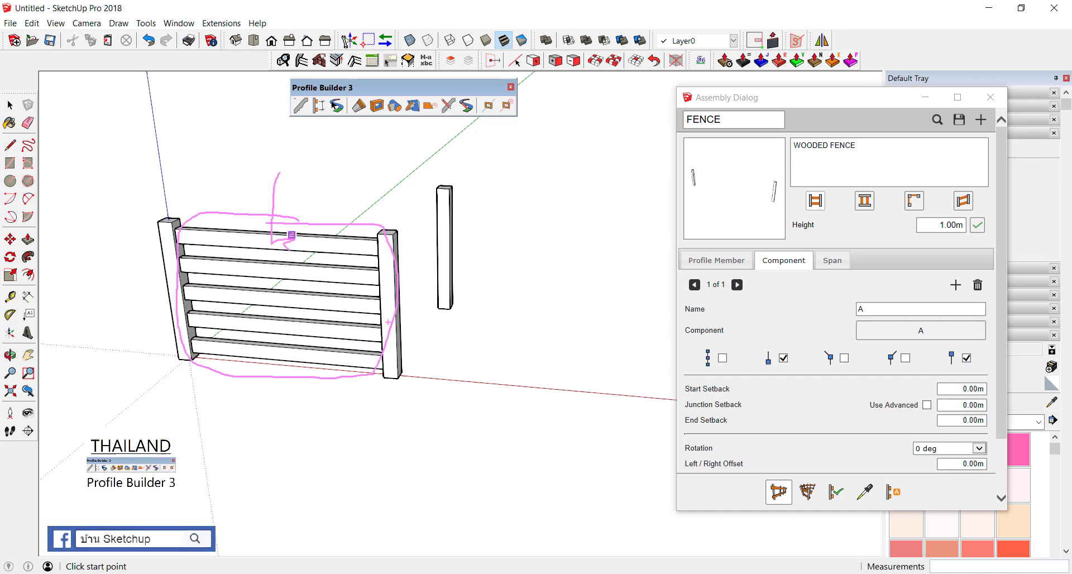
middle_drag(324, 284, 323, 341)
key(space)
click(322, 340)
key(m)
scroll(338, 358, down, 1)
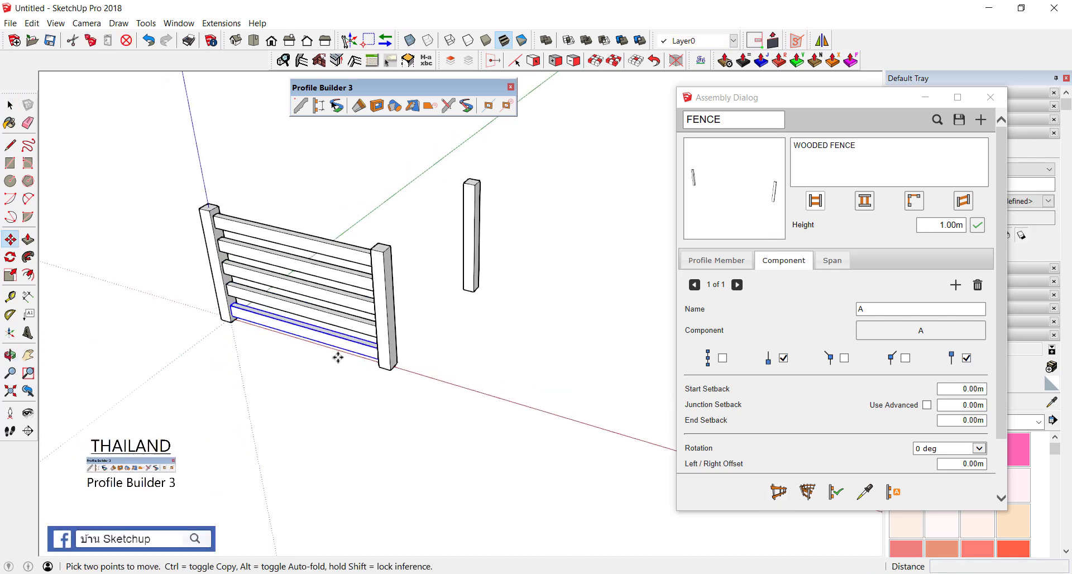
click(338, 358)
click(288, 402)
scroll(268, 402, up, 2)
key(space)
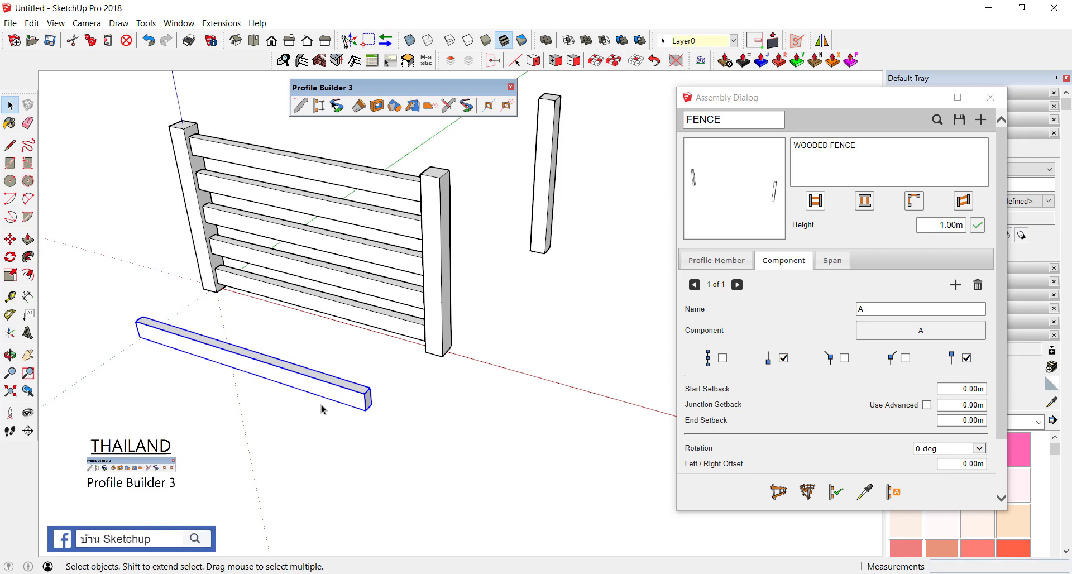
middle_drag(322, 409, 283, 359)
scroll(284, 360, up, 2)
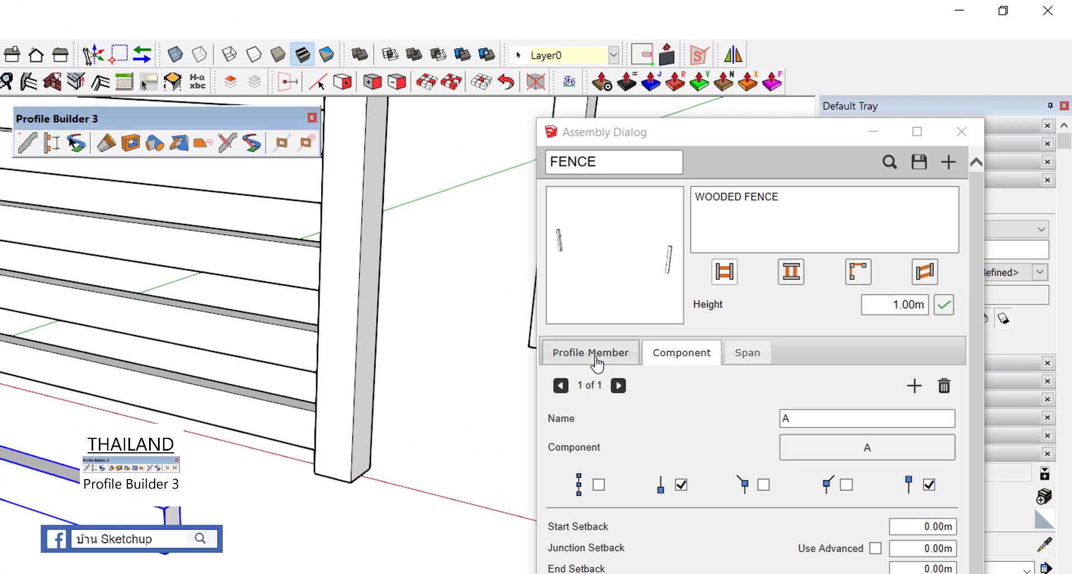
Add a new profile member to the FENCE assembly and name it B
click(595, 360)
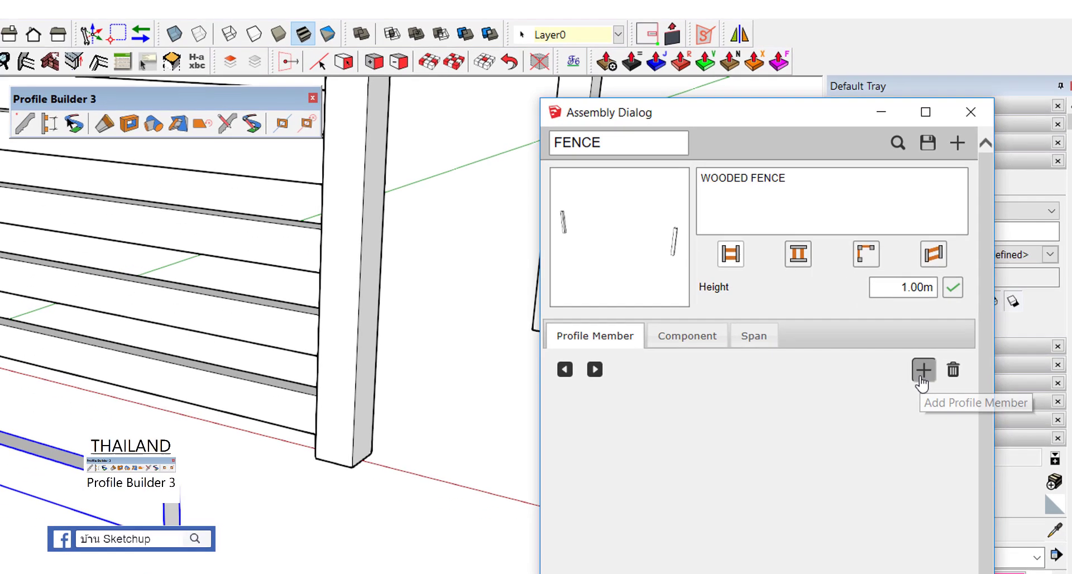
click(908, 408)
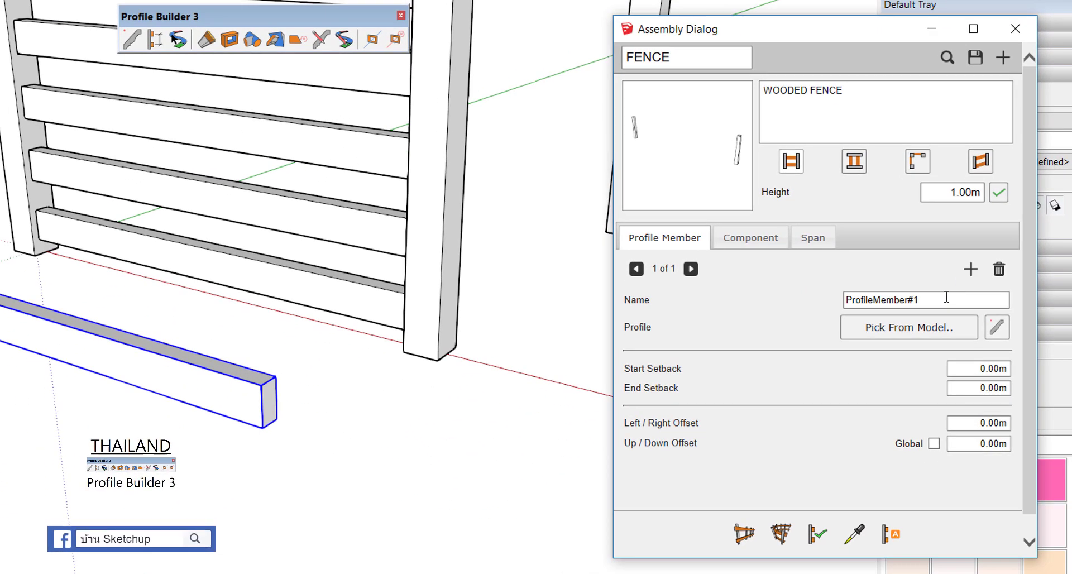
drag(943, 302, 794, 298)
text(B)
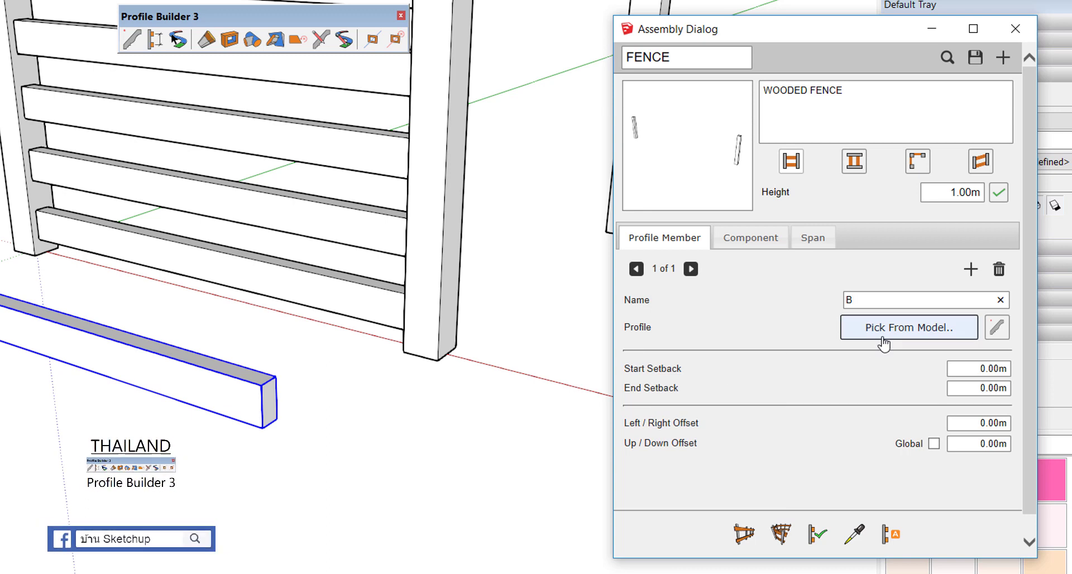
Pick the loose rail's end face from the model and save it as new profile B
click(997, 335)
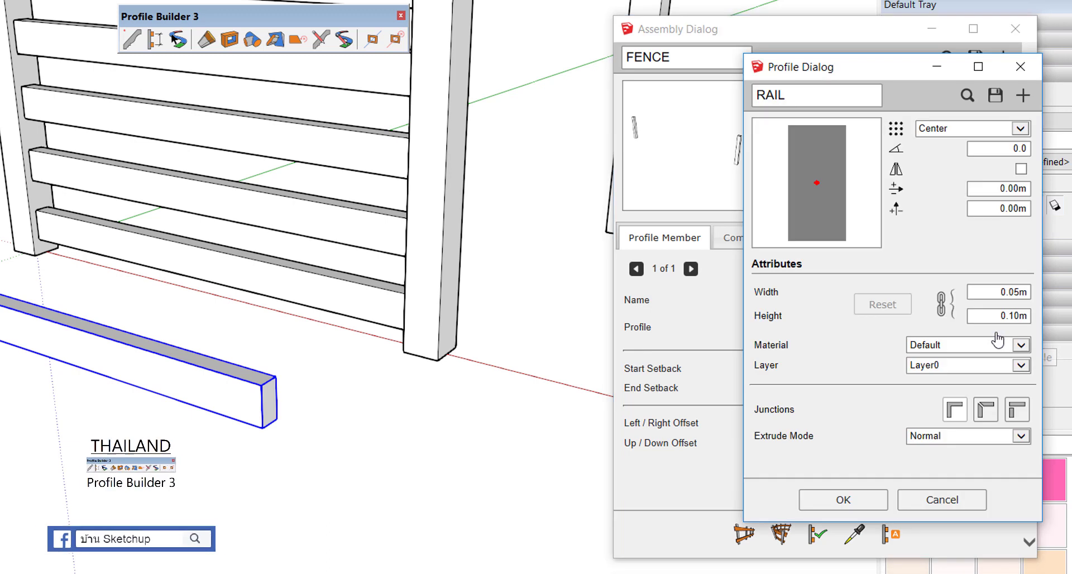
middle_drag(446, 365, 250, 358)
scroll(182, 364, up, 2)
double_click(182, 364)
scroll(189, 362, up, 2)
scroll(190, 346, up, 2)
click(193, 353)
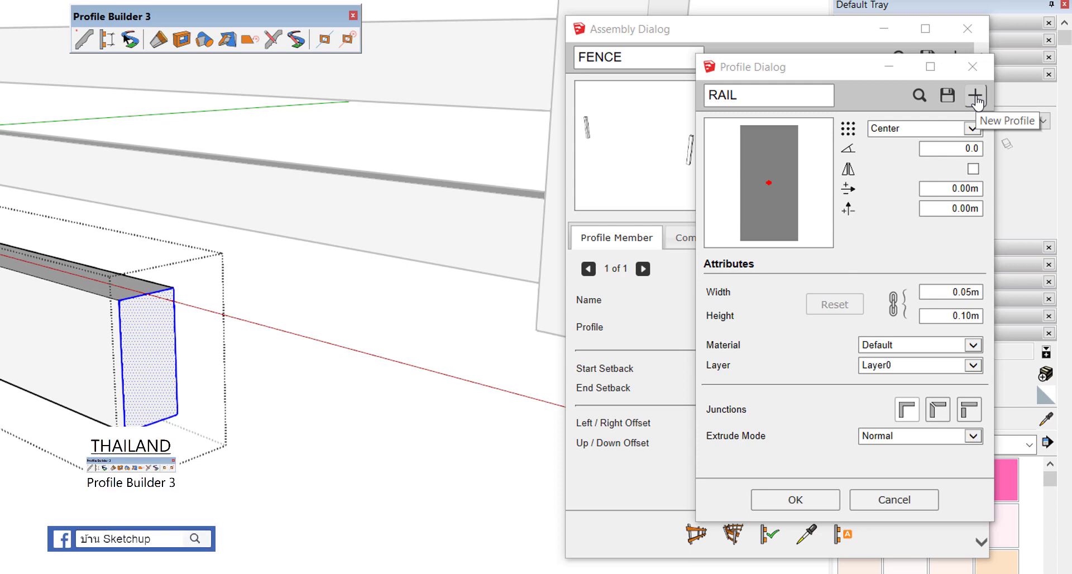
click(976, 96)
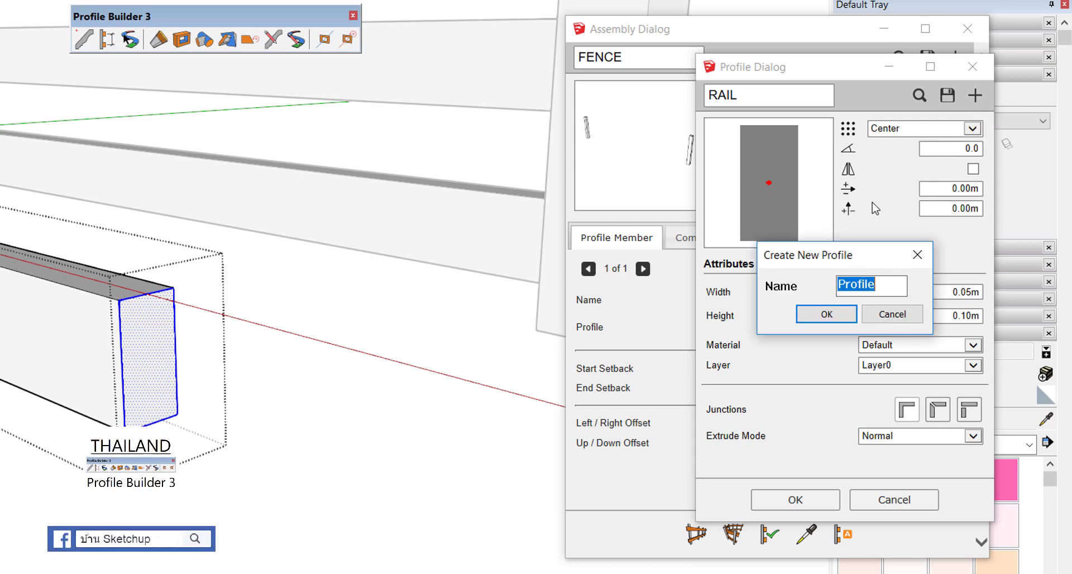
text(B)
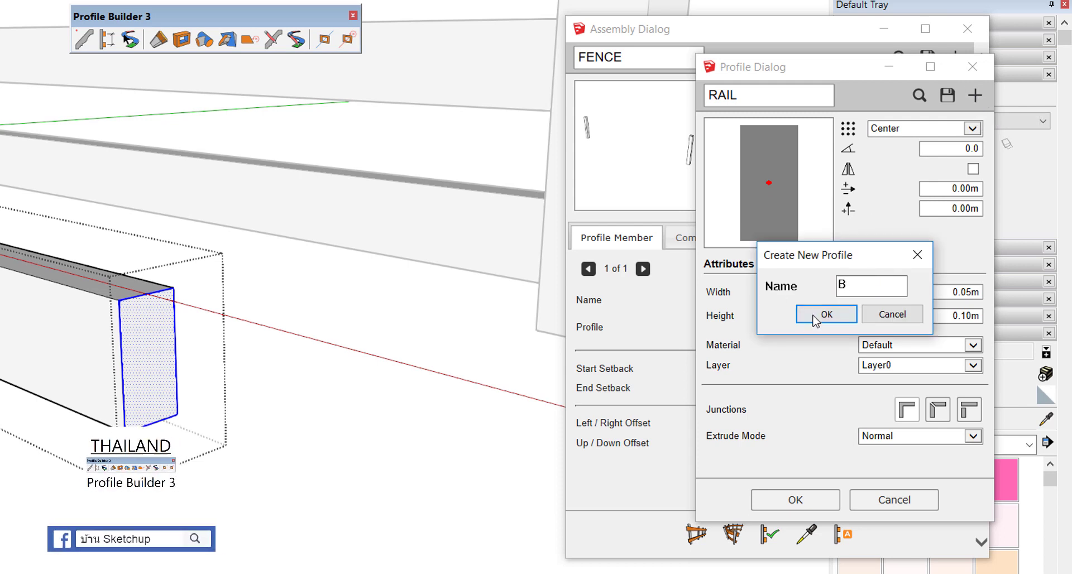
click(827, 313)
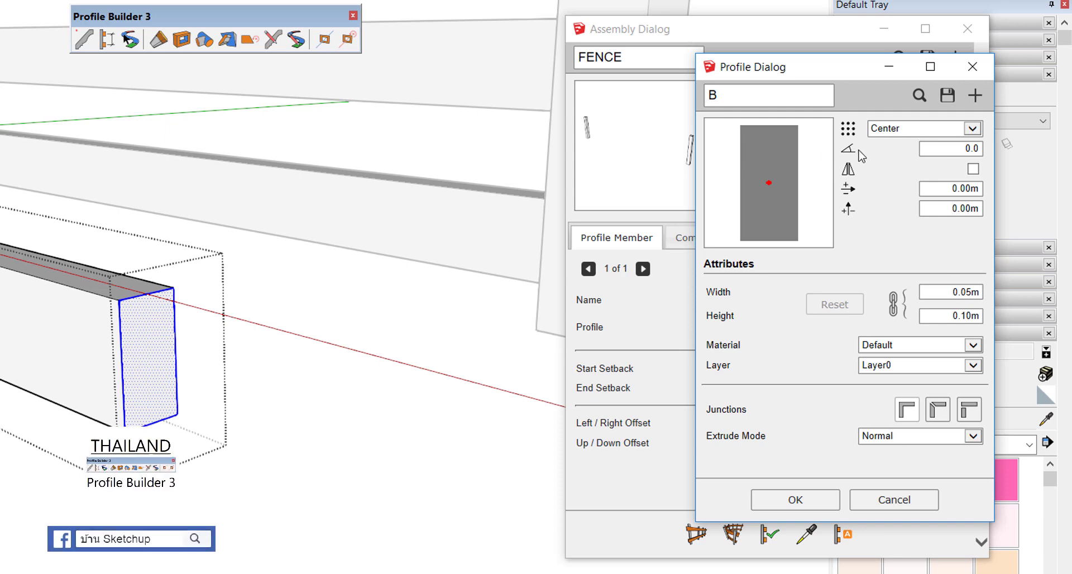
Accept profile B for the member and zoom out to the two test posts
click(796, 501)
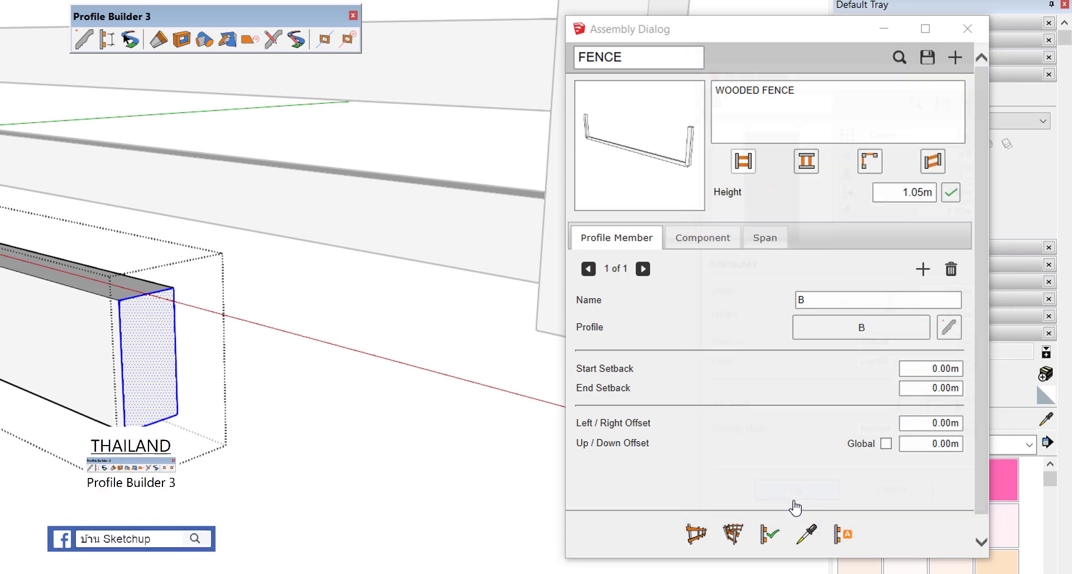
scroll(222, 382, down, 3)
scroll(148, 330, down, 3)
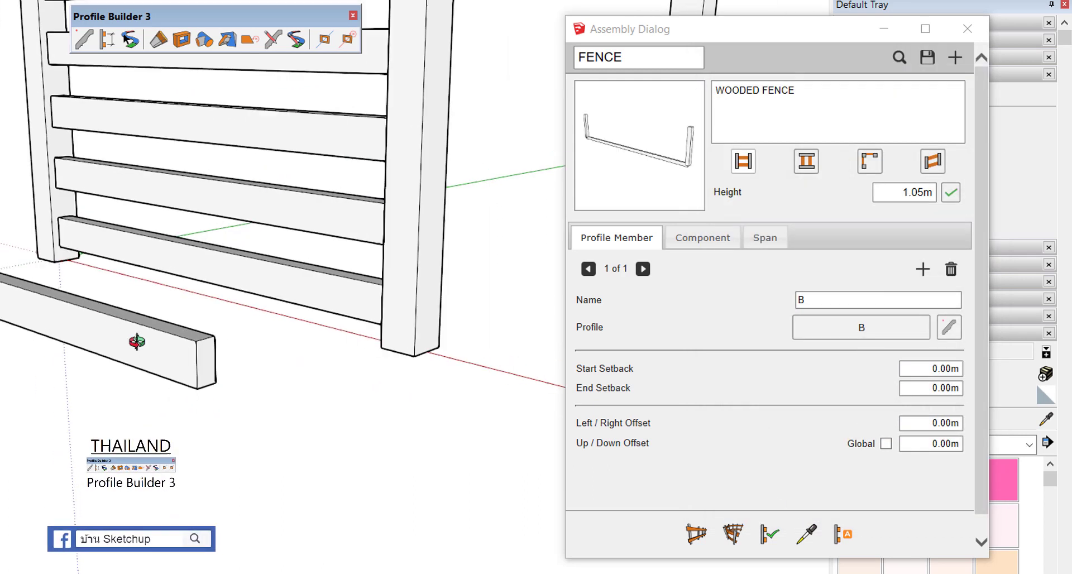
scroll(73, 324, down, 2)
scroll(71, 322, down, 2)
scroll(223, 263, down, 1)
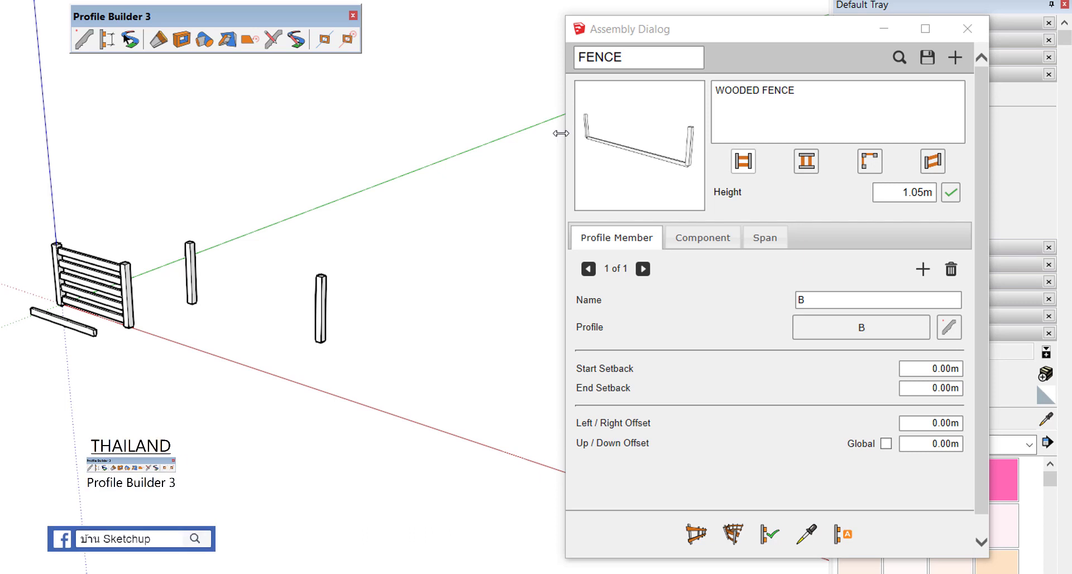
scroll(200, 290, up, 2)
scroll(212, 285, up, 1)
scroll(503, 232, up, 1)
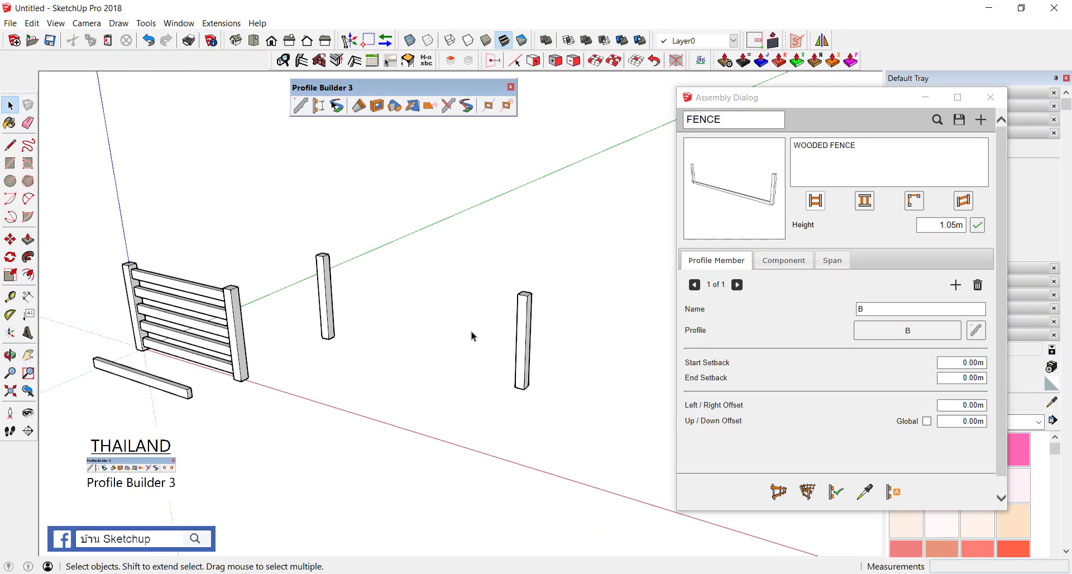
scroll(472, 336, up, 2)
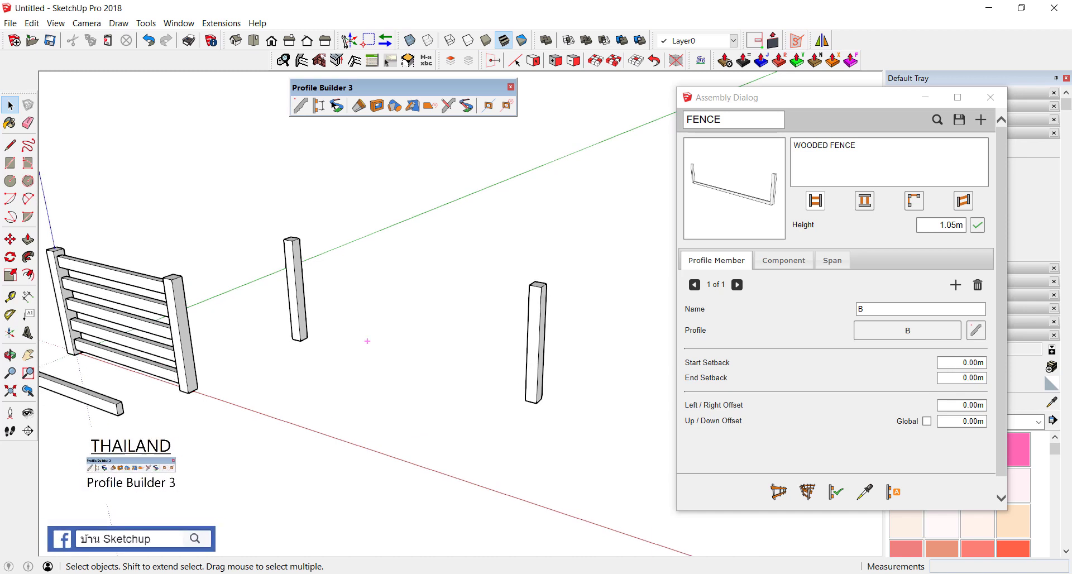
Draw the FENCE assembly panel between the two free-standing posts
drag(260, 330, 584, 401)
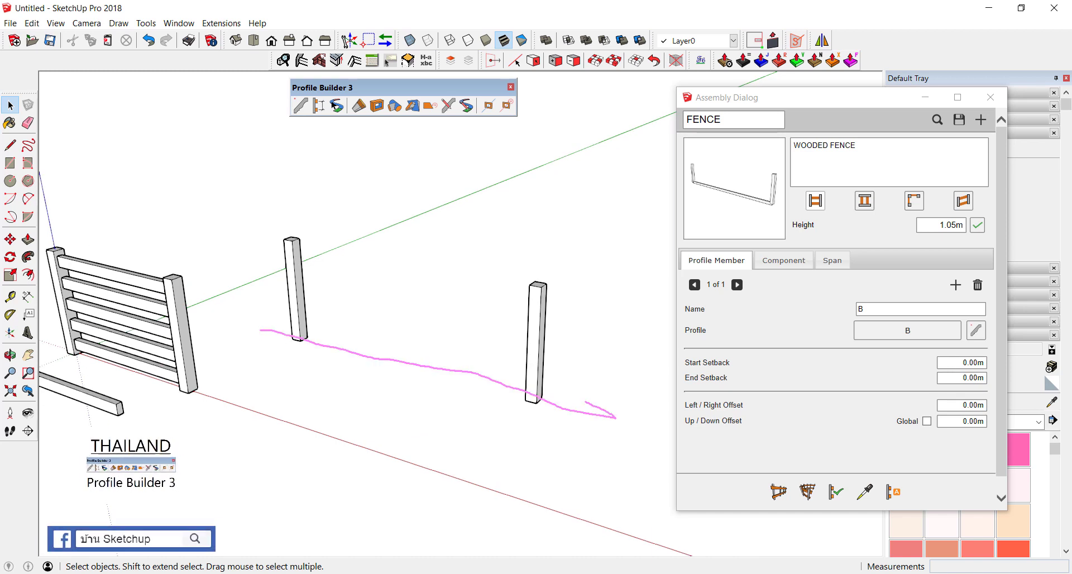
drag(296, 335, 333, 375)
mouse_move(715, 223)
mouse_down()
mouse_move(418, 273)
mouse_move(438, 328)
mouse_up()
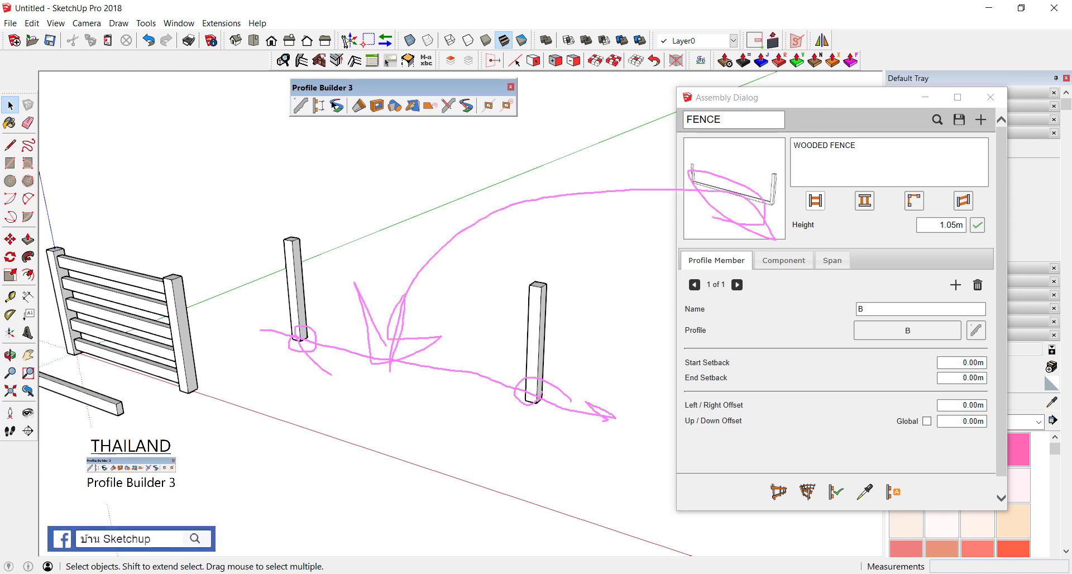
key(Escape)
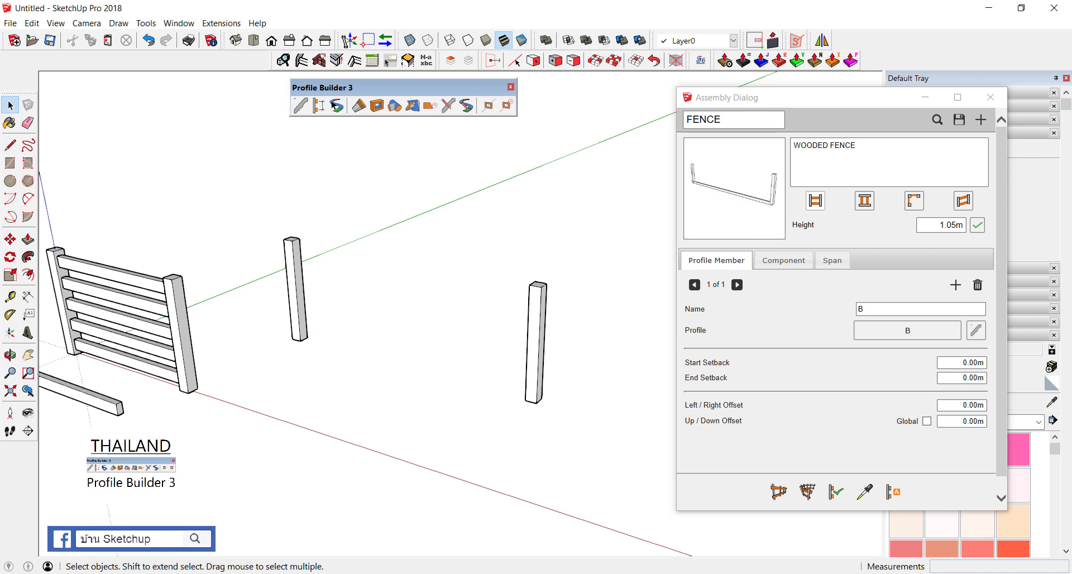
click(540, 306)
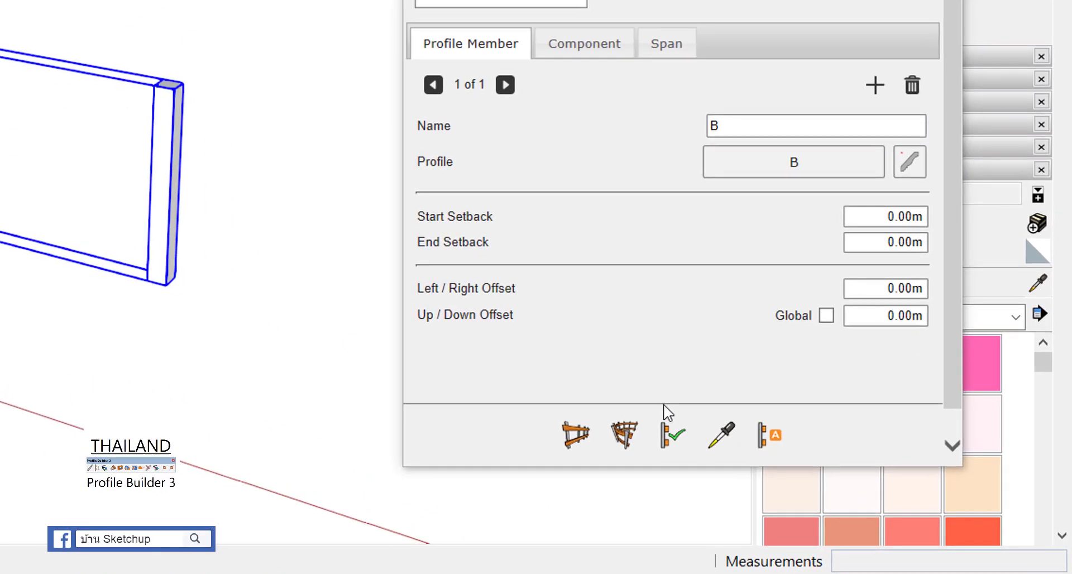
click(668, 440)
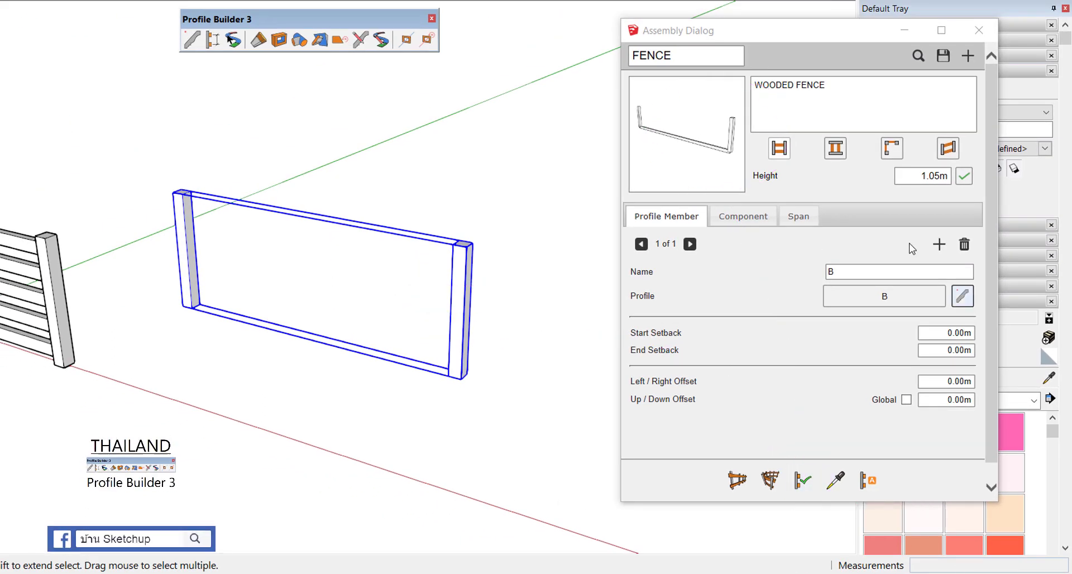
Rebuild the panel with the current FENCE assembly attributes and reselect the fence
click(808, 490)
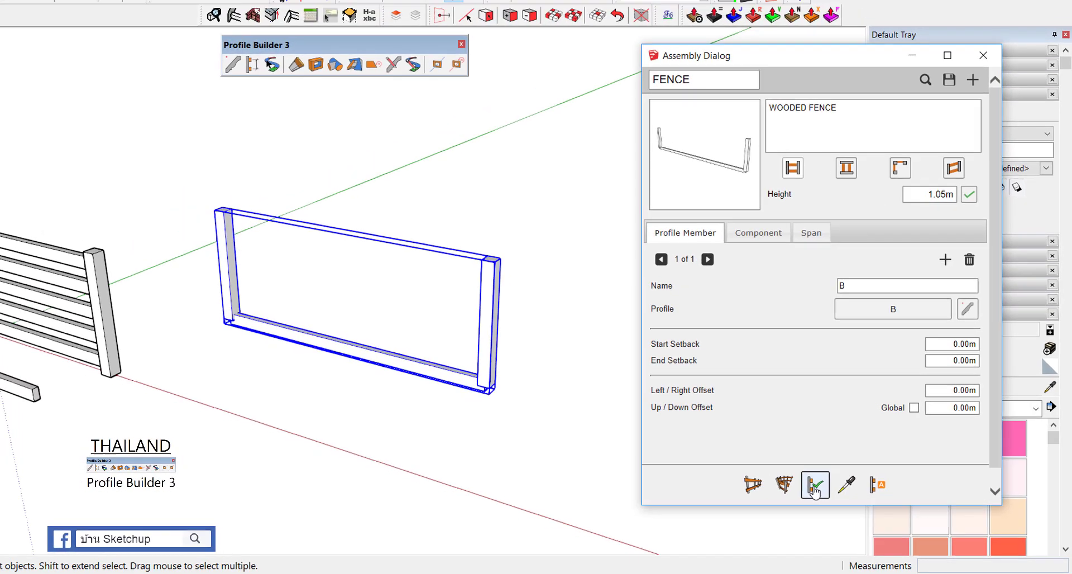
middle_drag(534, 400, 516, 412)
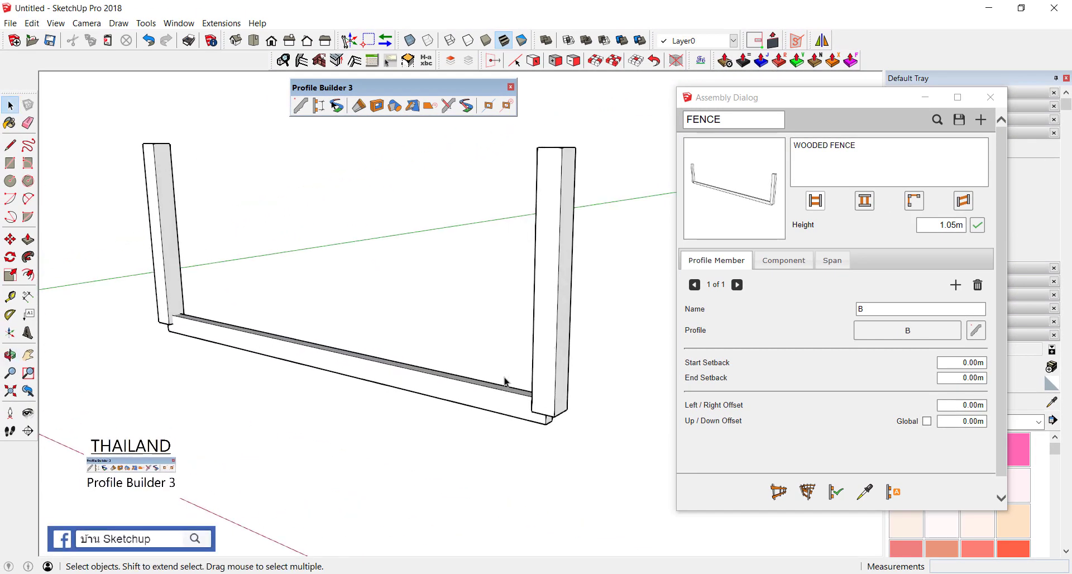
click(403, 375)
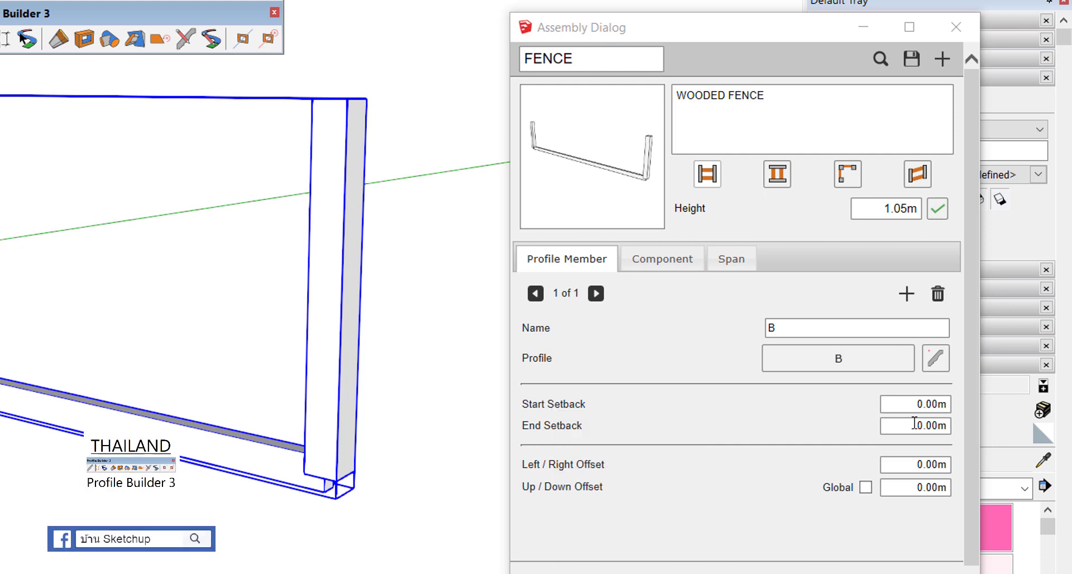
Give member B a 0.20m up/down offset and apply it to the fence
click(906, 490)
double_click(947, 496)
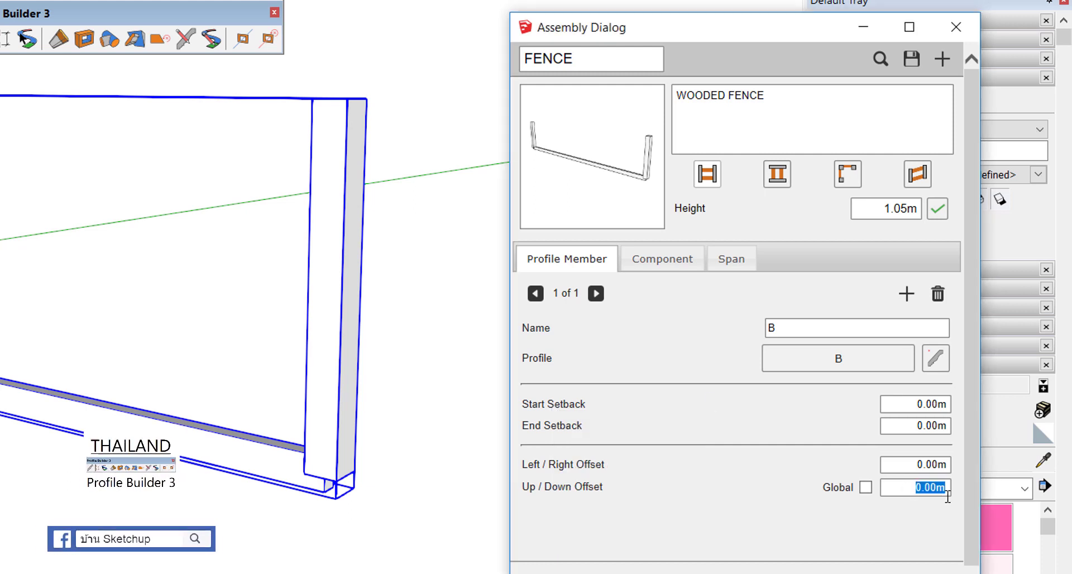
text(.2)
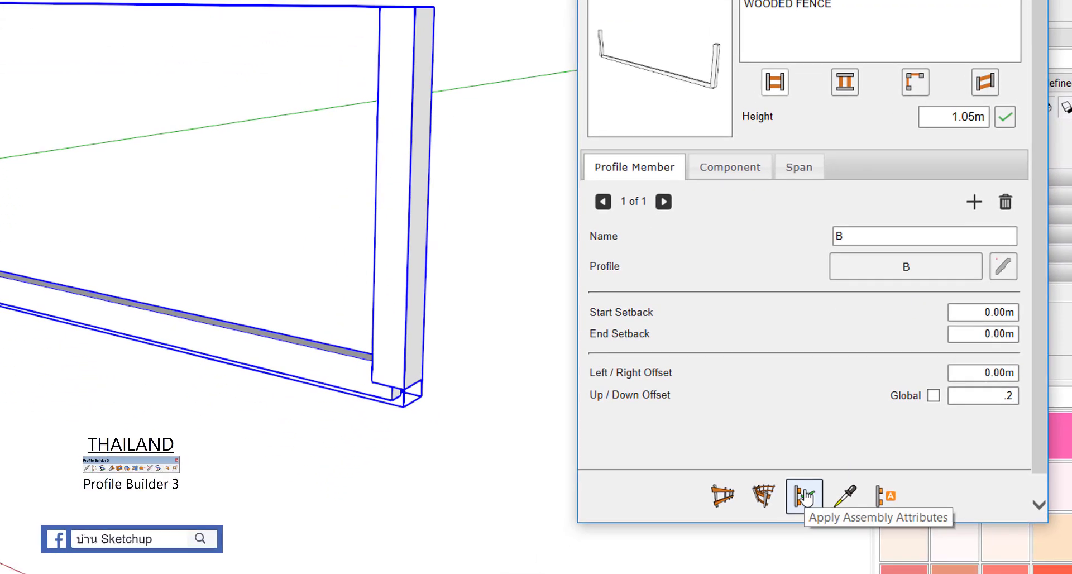
click(805, 496)
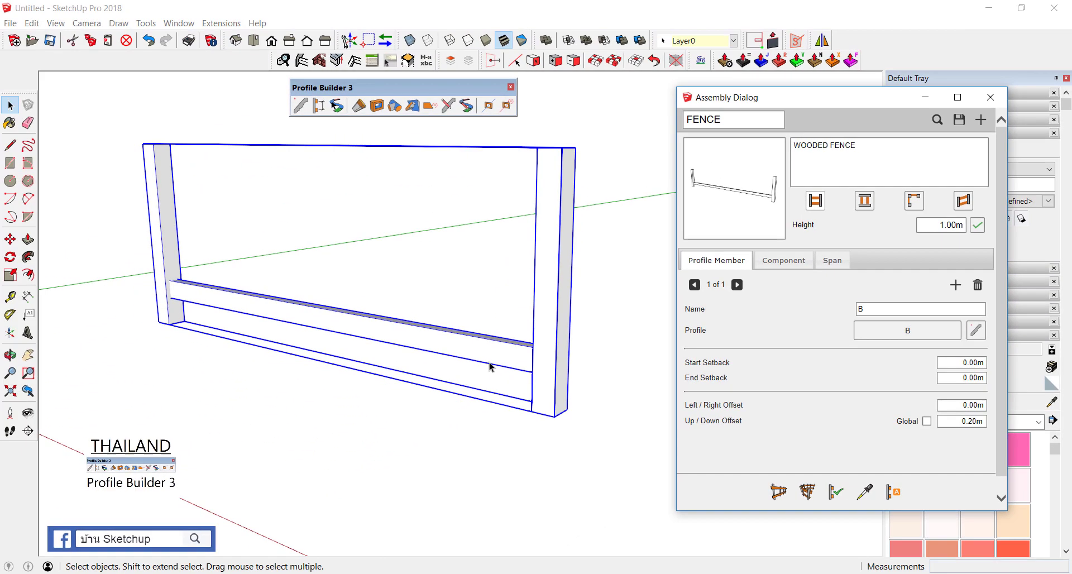
Turn on X-ray view to see the raised rail ends through the fence
mouse_move(491, 363)
middle_down()
mouse_move(682, 334)
mouse_move(501, 358)
middle_up()
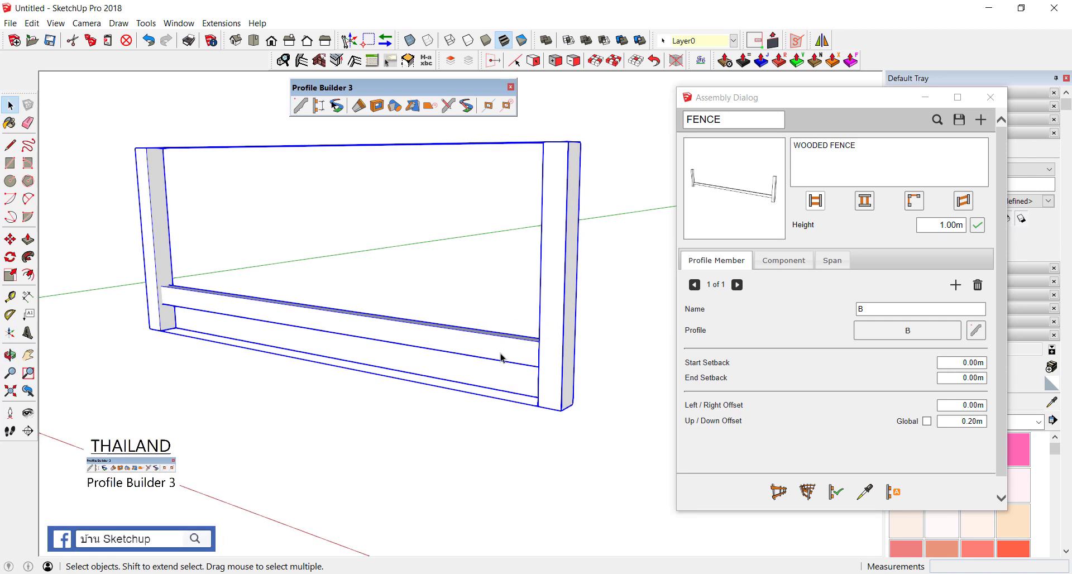
mouse_move(311, 268)
middle_down()
mouse_move(478, 304)
mouse_move(434, 313)
middle_up()
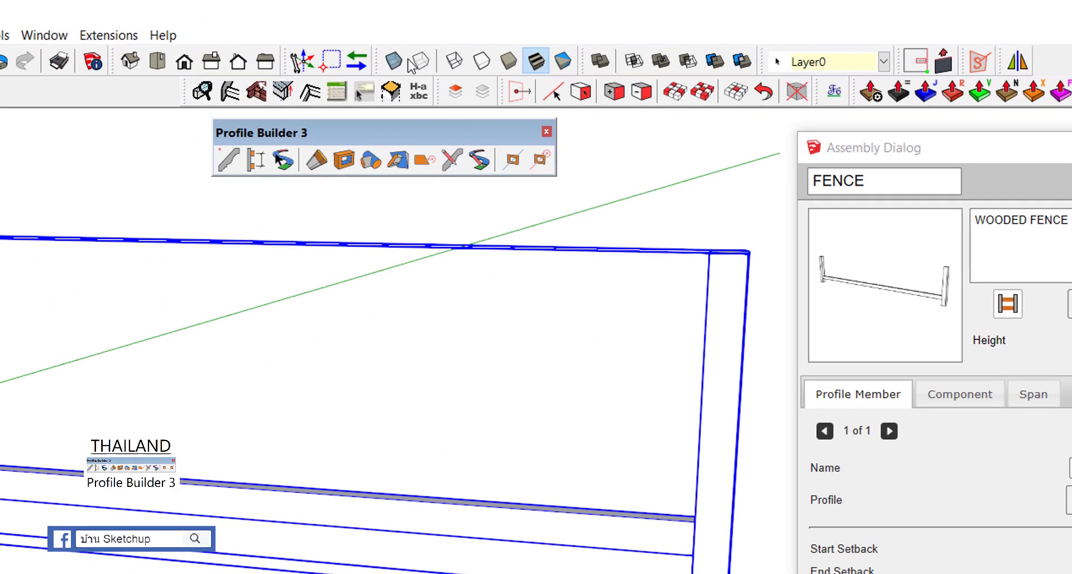
click(394, 58)
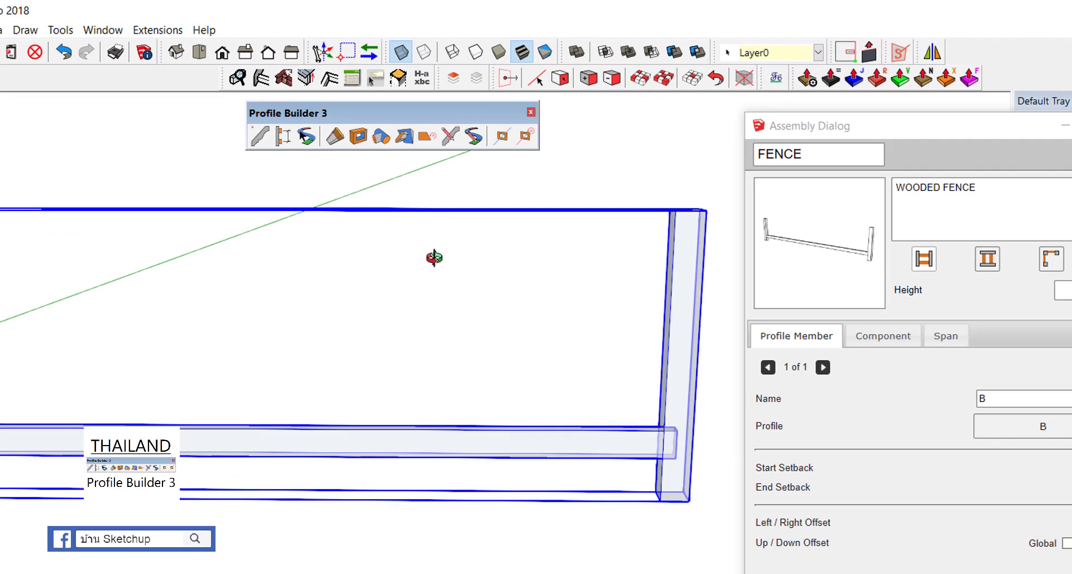
middle_drag(407, 192, 413, 199)
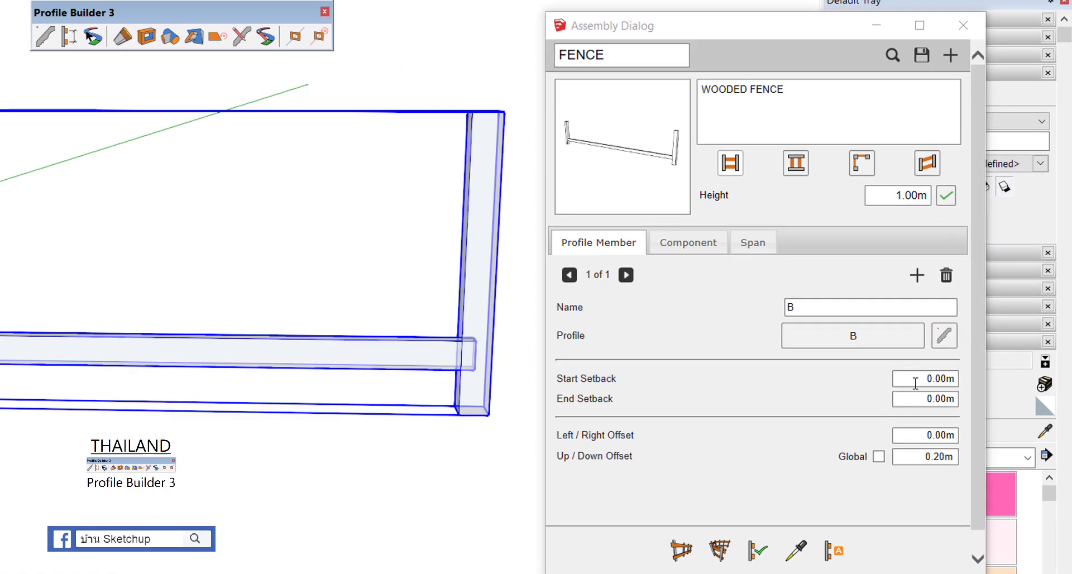
Set member B's start and end setbacks to 0.05m and update the fence
click(916, 383)
text(5CM)
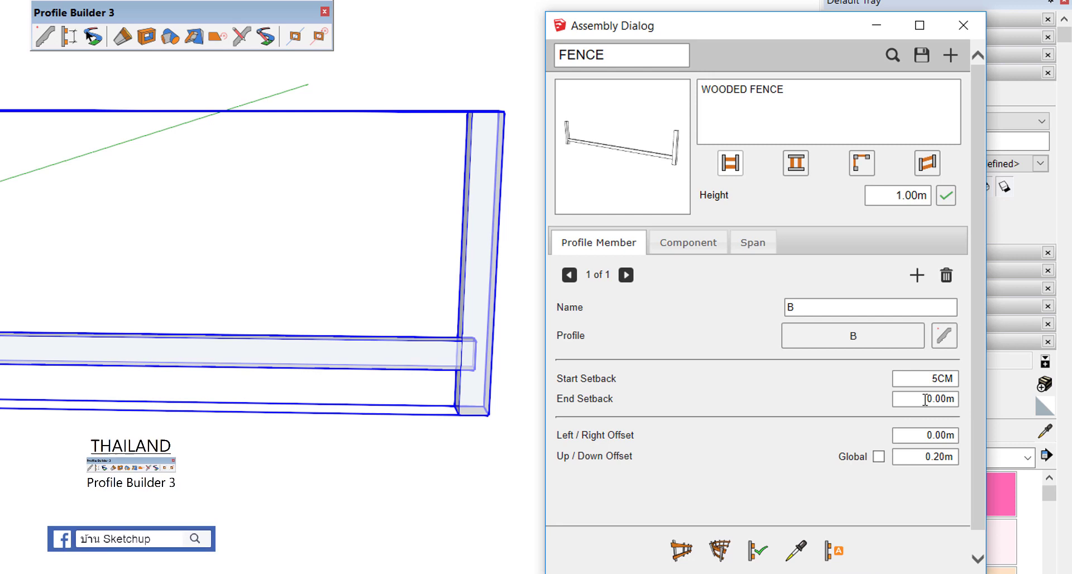
click(926, 400)
text(5CM)
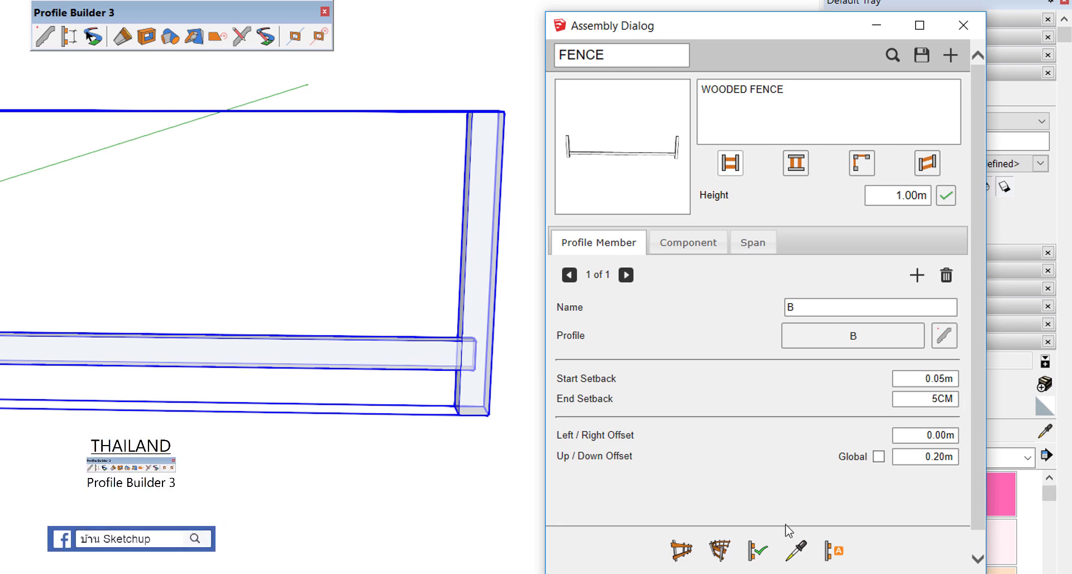
click(759, 559)
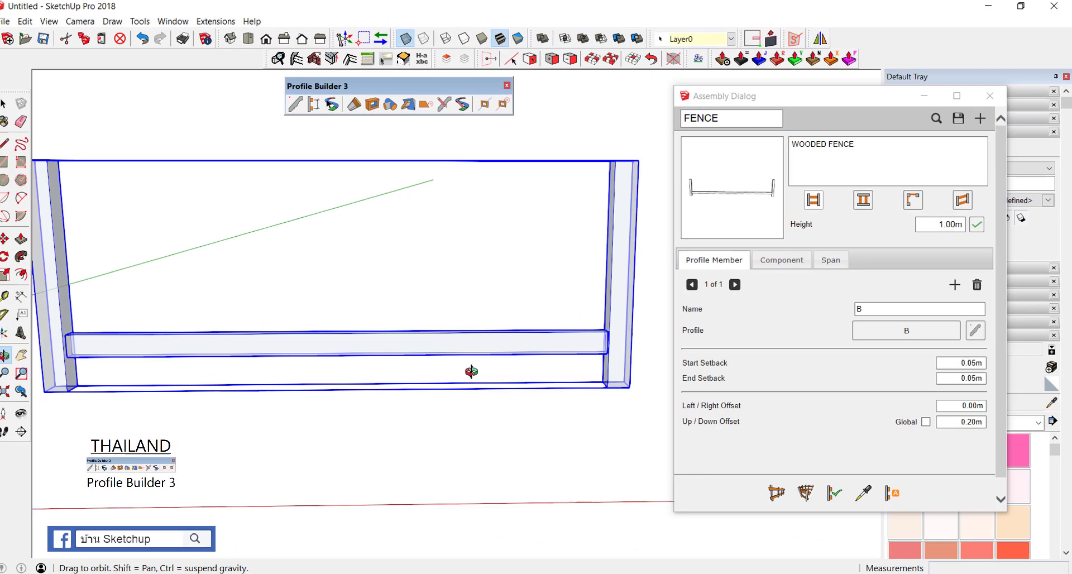
middle_drag(470, 387, 521, 427)
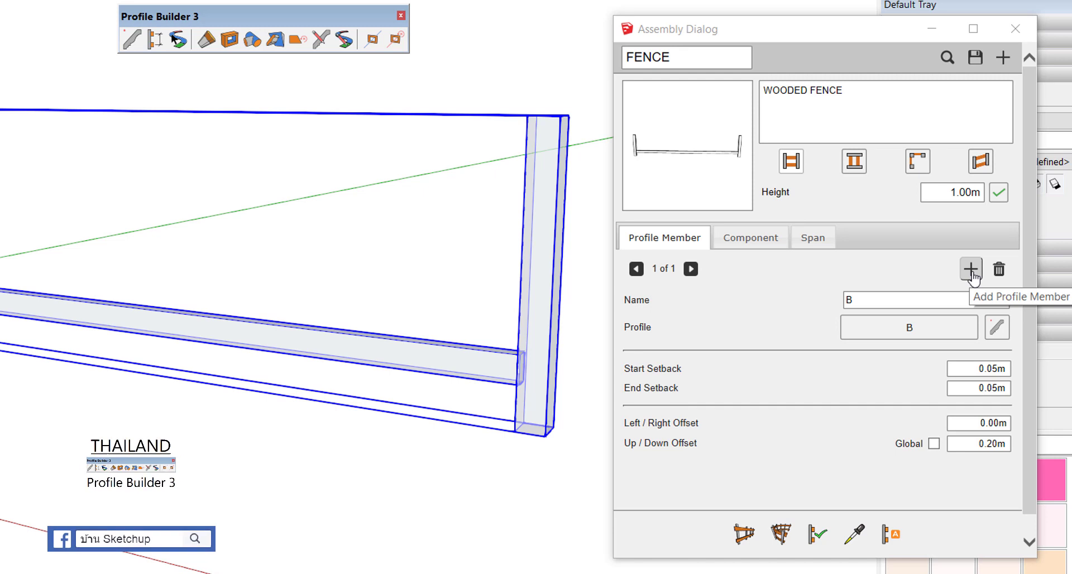
Add a second B rail and set its up/down offset to 0.40m
click(972, 271)
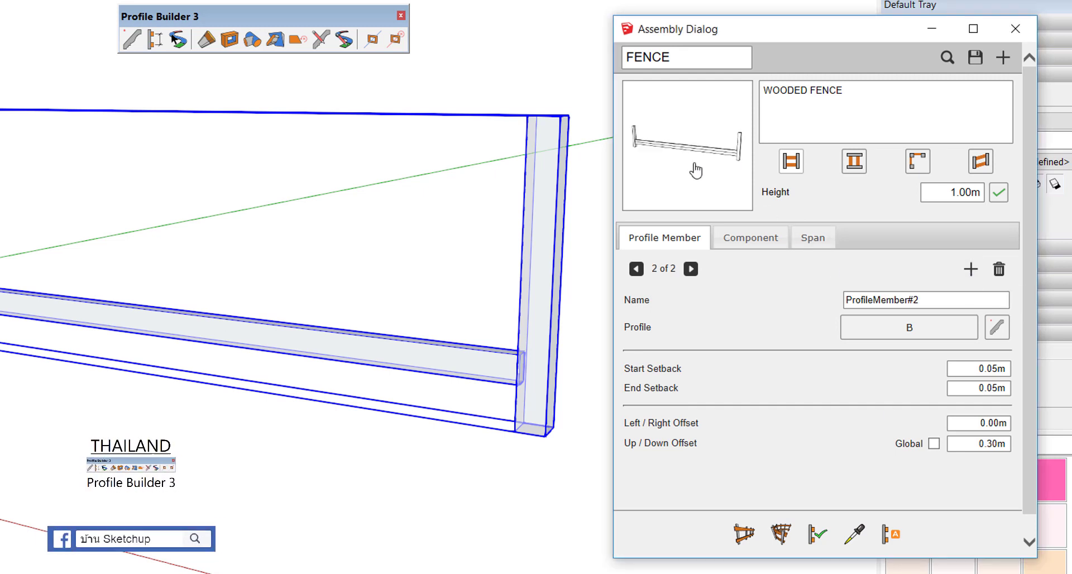
click(817, 534)
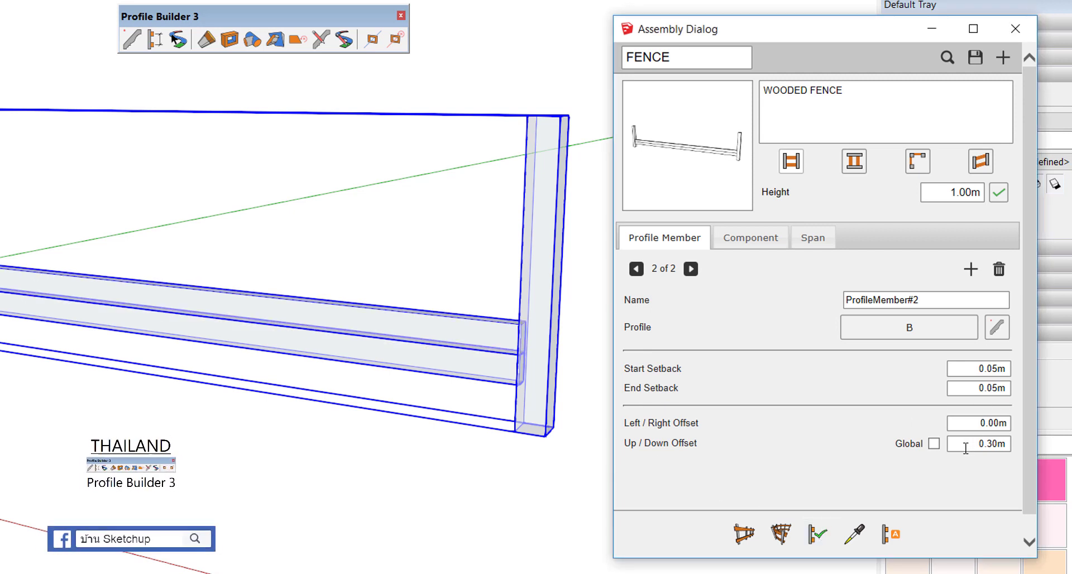
double_click(1008, 445)
key(BackSpace)
click(817, 534)
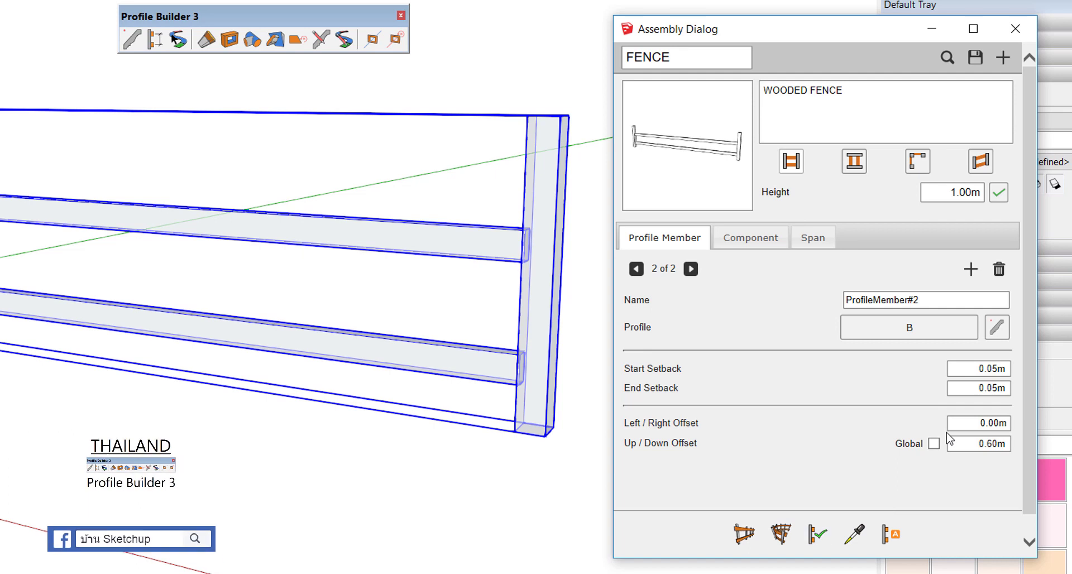
double_click(1010, 450)
text(0.4)
click(817, 533)
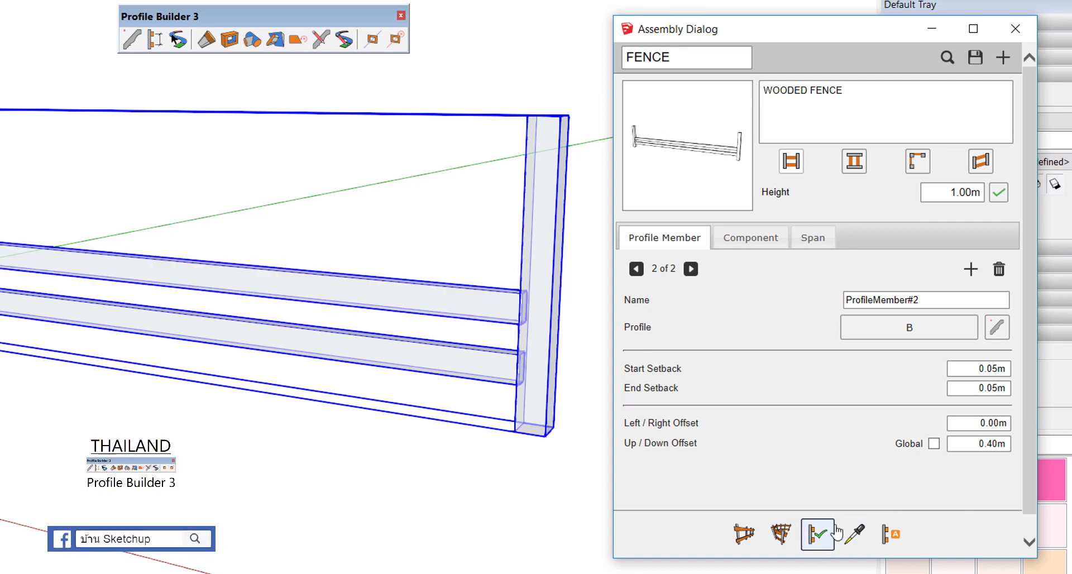
Add a third B rail at a 0.60m offset and apply it
click(971, 269)
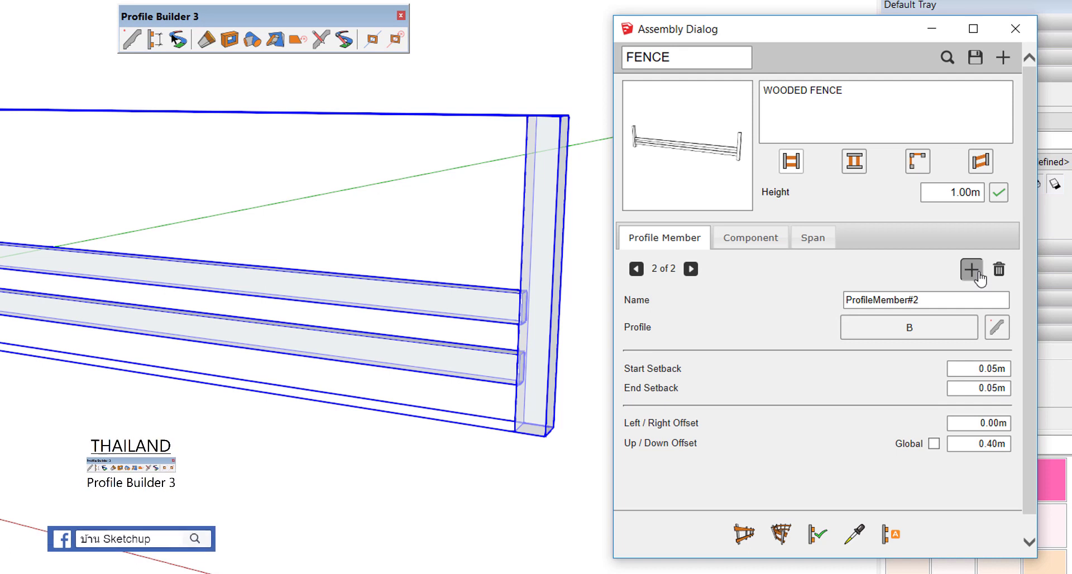
drag(960, 444, 1007, 445)
key(BackSpace)
text(.6)
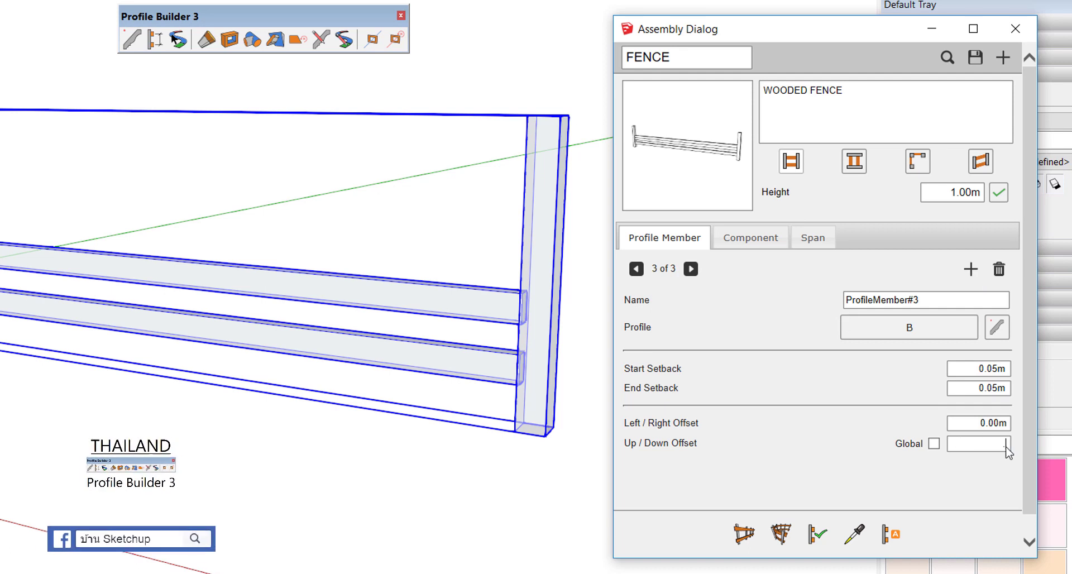
click(804, 535)
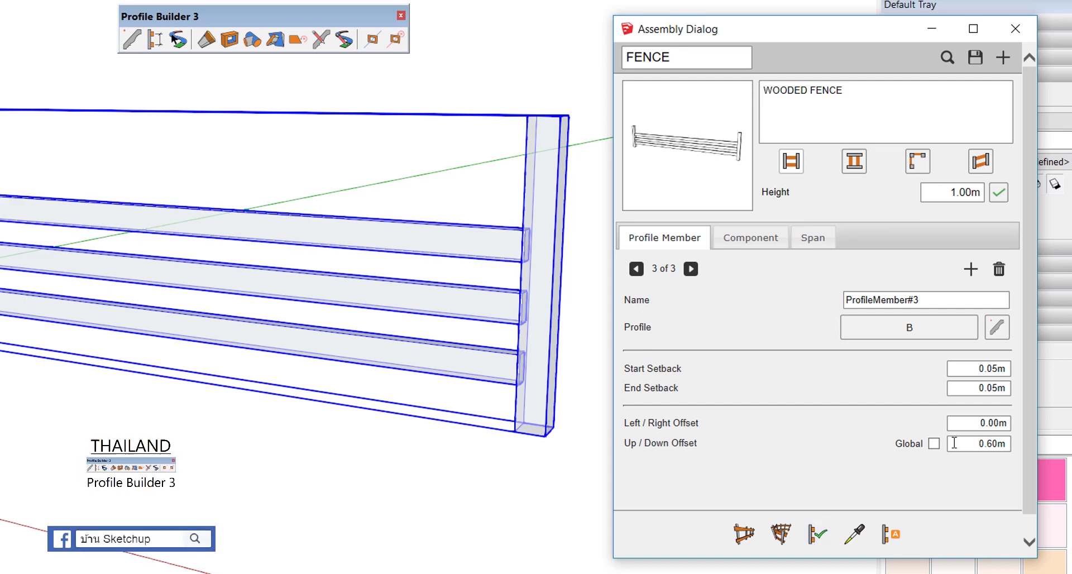
Add a fourth B rail at a 0.80m offset, apply, and deselect to review
click(970, 269)
double_click(997, 445)
text(.8)
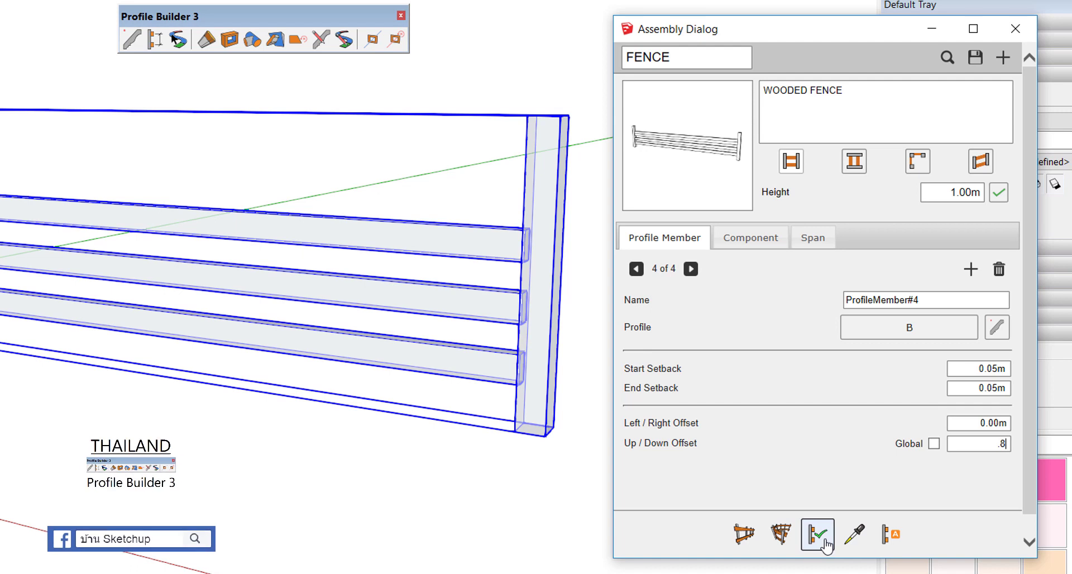
click(817, 535)
click(268, 378)
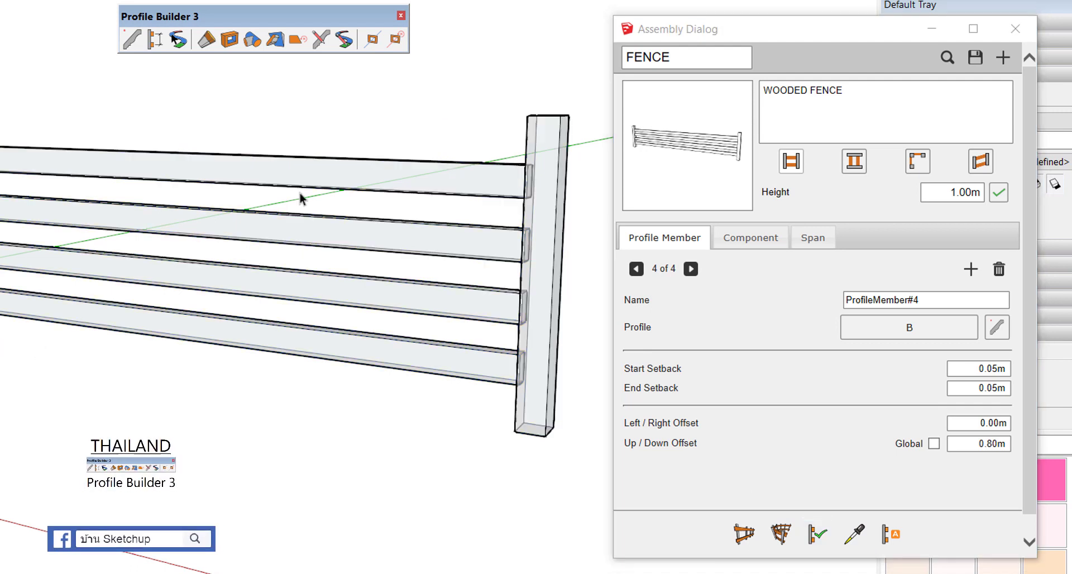
scroll(302, 196, down, 5)
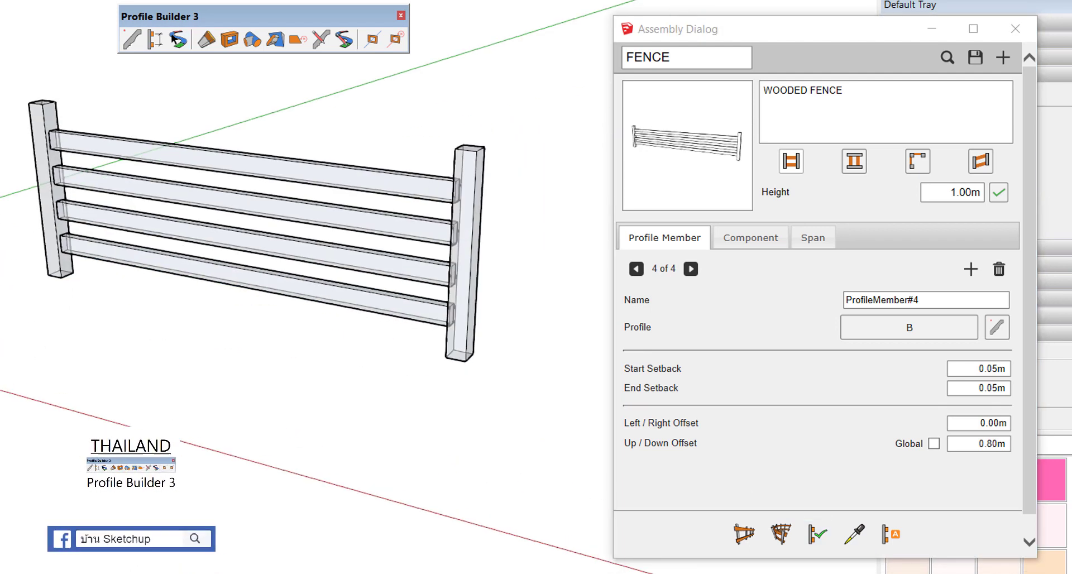
scroll(149, 104, down, 1)
scroll(153, 119, down, 2)
scroll(296, 239, down, 2)
scroll(296, 239, down, 2)
Draw the four-rail fence along a three-segment path that turns a corner
click(744, 534)
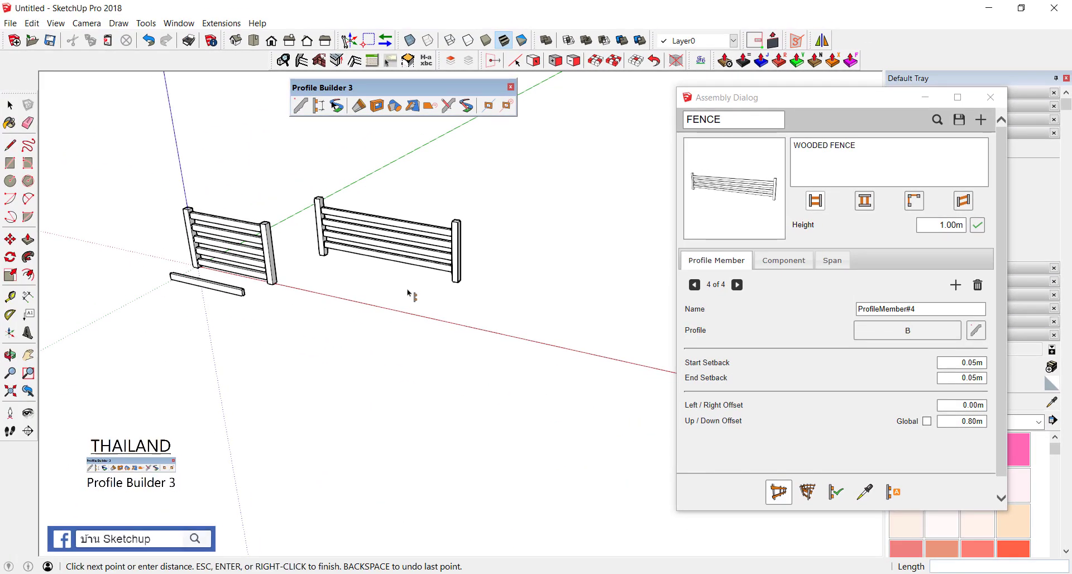
click(410, 293)
click(533, 315)
click(589, 310)
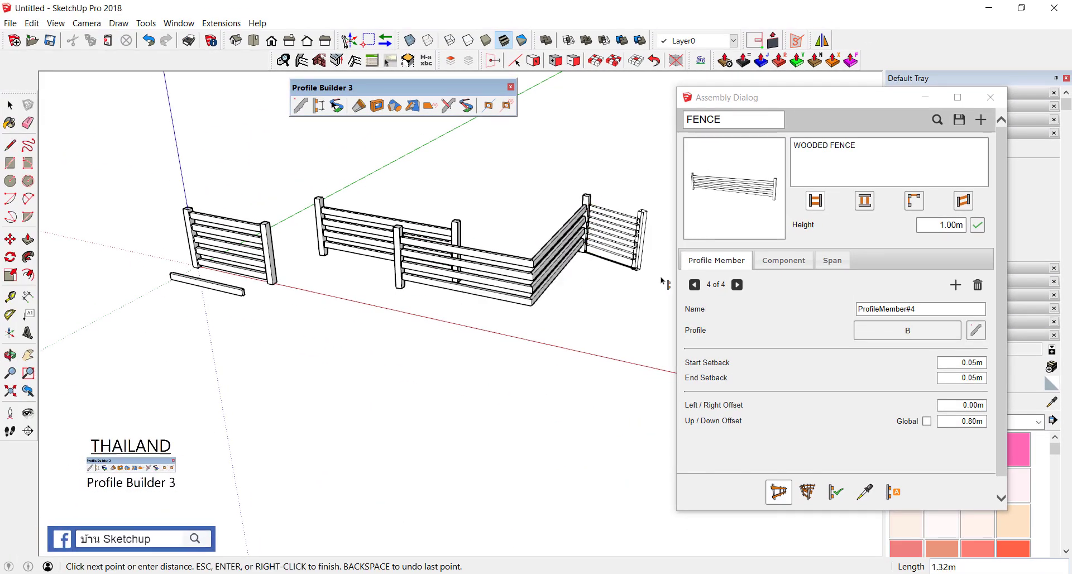
click(676, 277)
key(Return)
Inspect the corner, marking the overlapping rails and pointing out the span settings
mouse_move(362, 206)
middle_down()
mouse_move(589, 354)
mouse_move(514, 272)
middle_up()
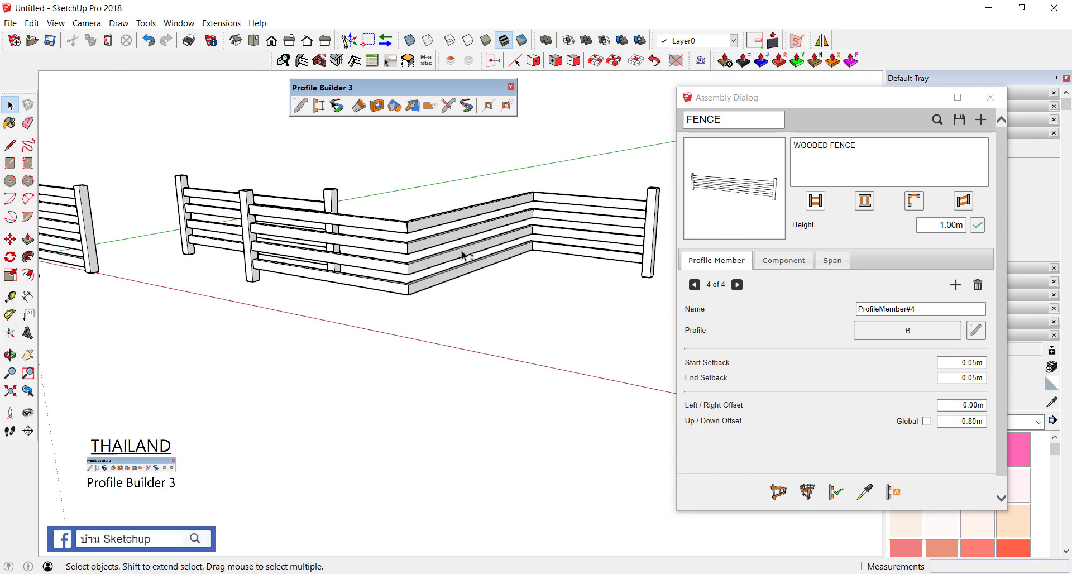
drag(423, 223, 425, 229)
mouse_move(515, 162)
mouse_down()
mouse_move(531, 289)
mouse_move(576, 150)
mouse_up()
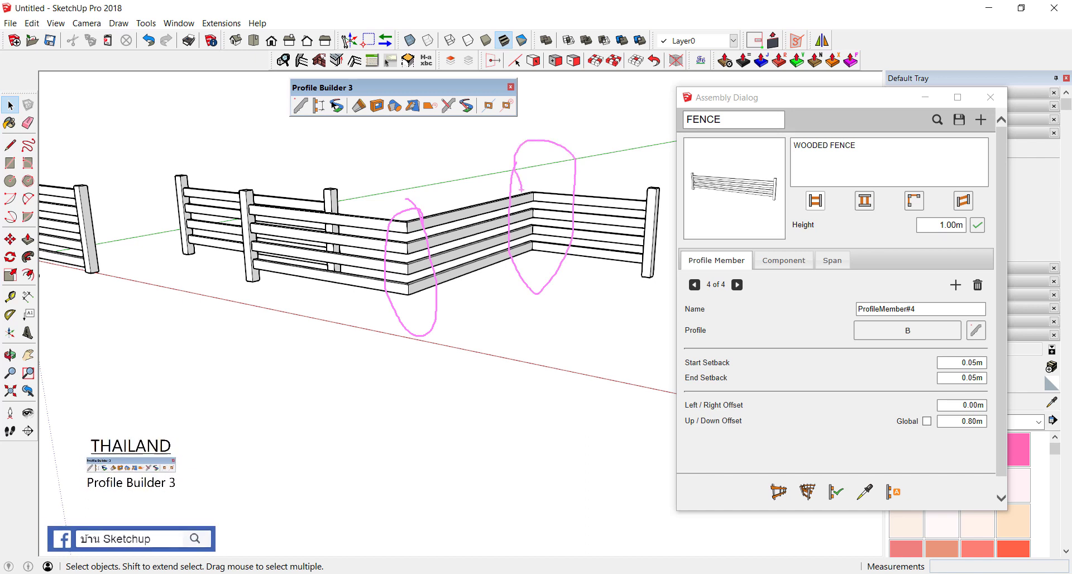
drag(406, 186, 397, 331)
drag(522, 163, 539, 338)
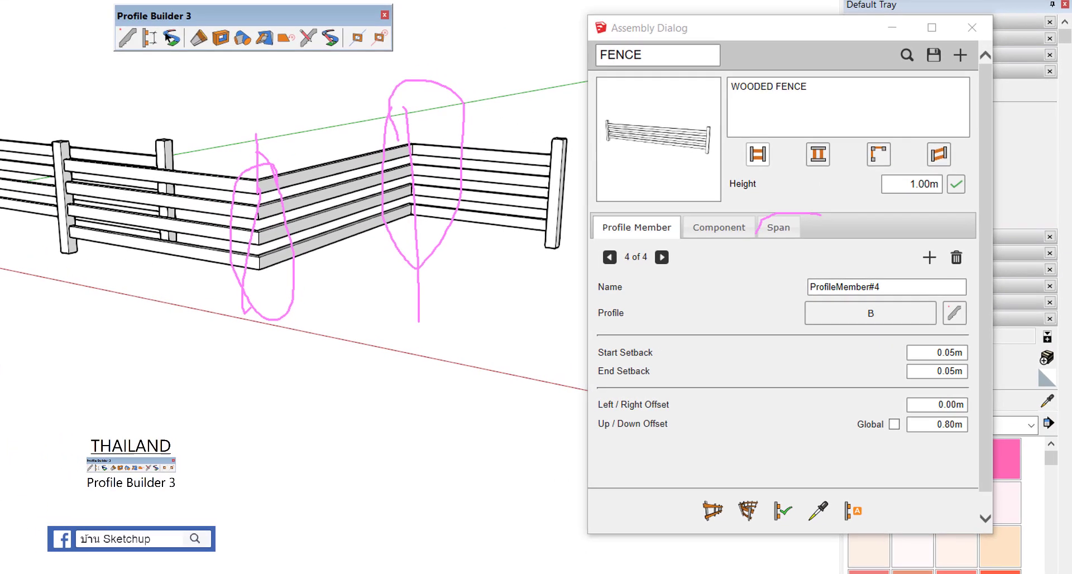
drag(867, 250, 848, 269)
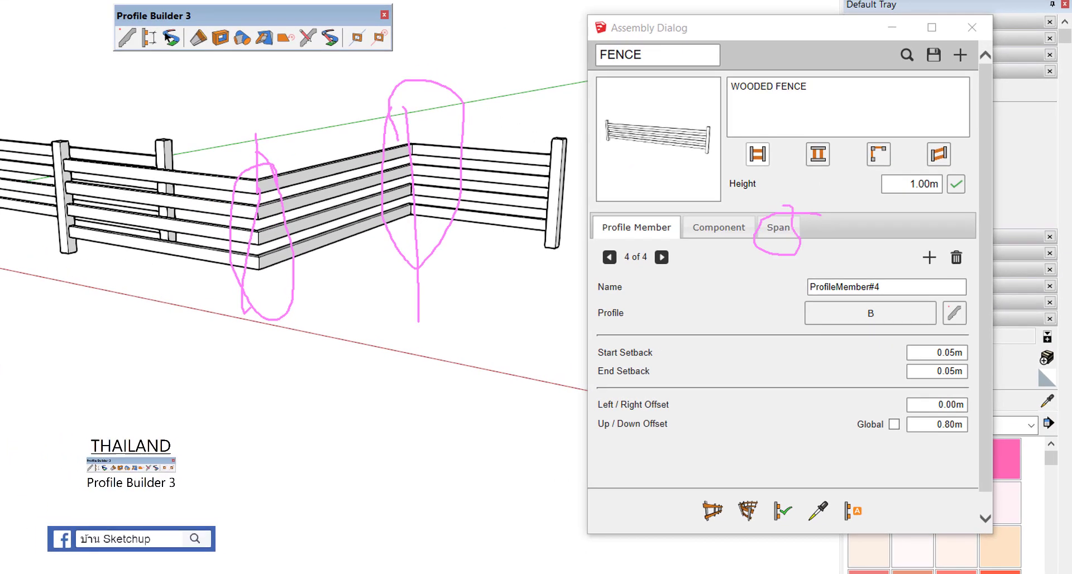
drag(699, 169, 808, 241)
key(Escape)
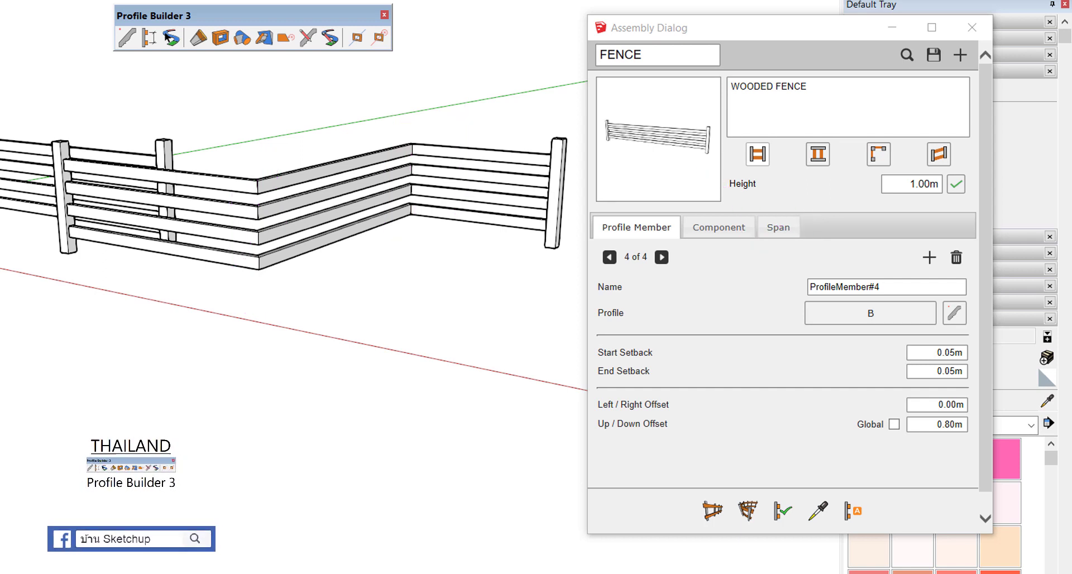
scroll(296, 278, down, 5)
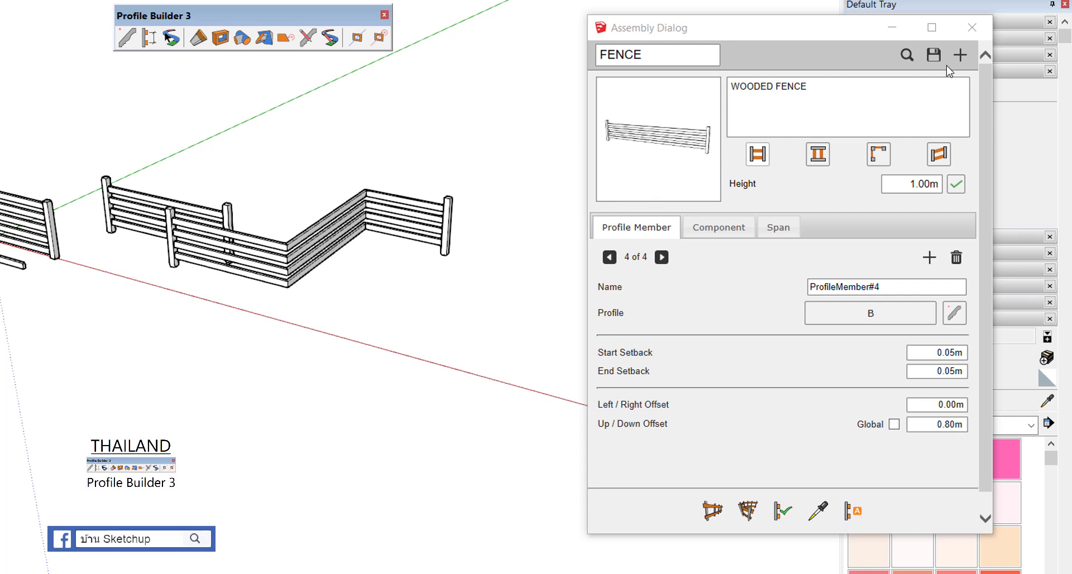
Start a blank New Assembly without saving and delete the path-drawn fence
click(961, 56)
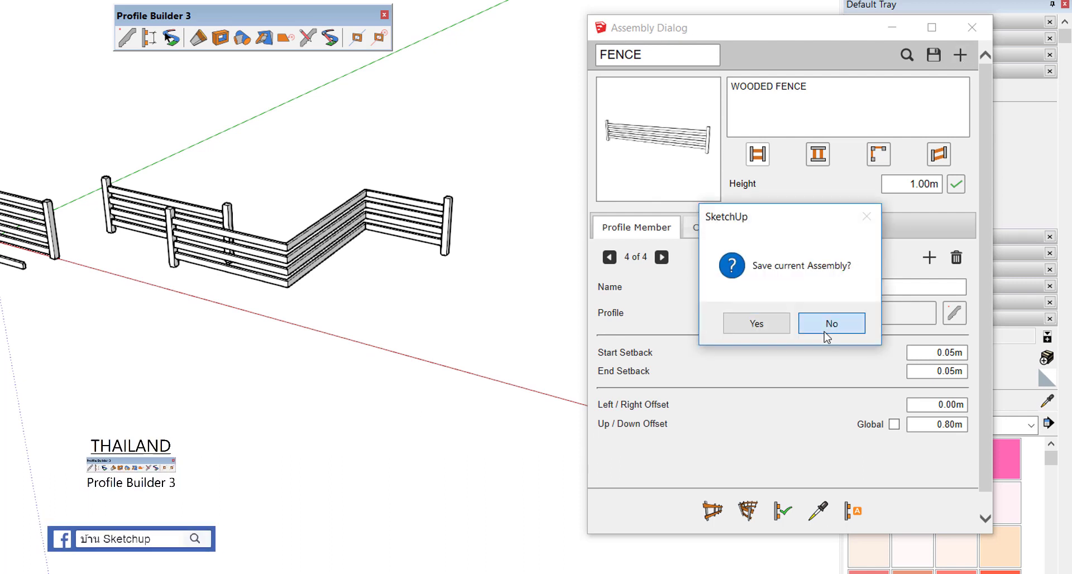
click(828, 327)
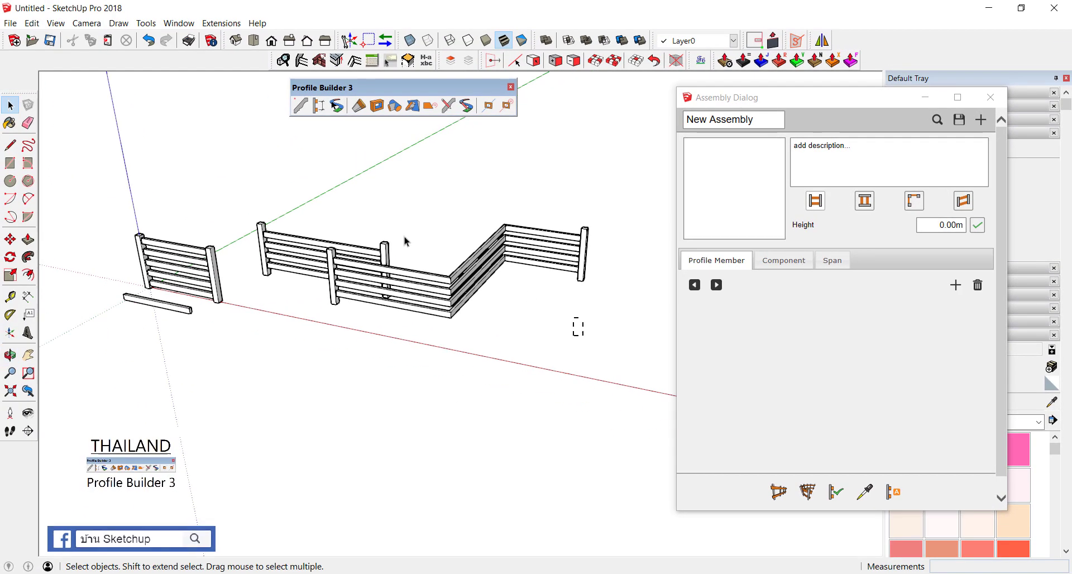
drag(244, 162, 242, 162)
key(Delete)
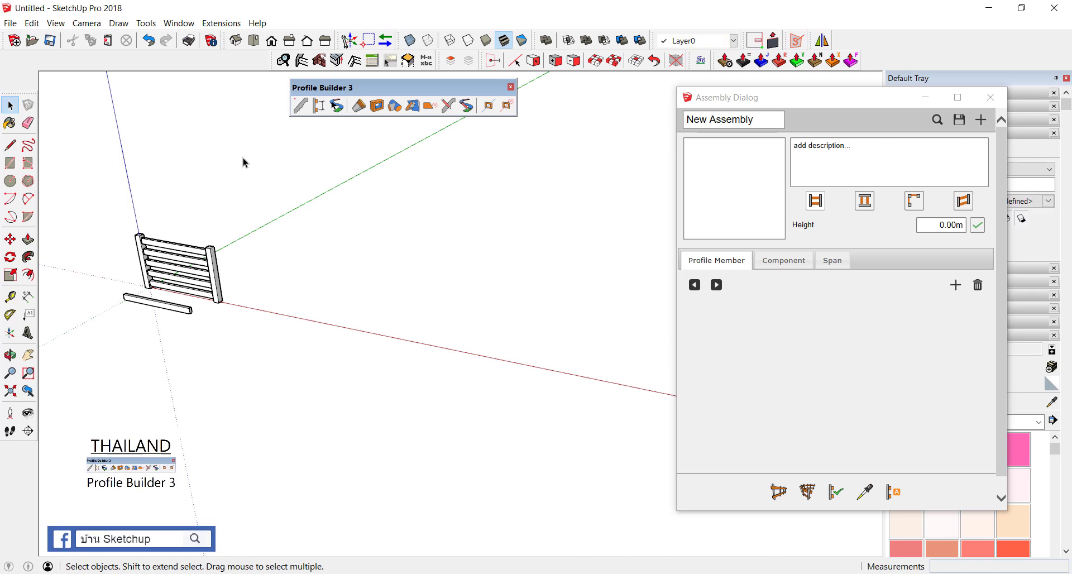
Erase the loose beam and delete the panel's right post
scroll(106, 271, up, 1)
scroll(107, 271, up, 2)
scroll(108, 272, up, 2)
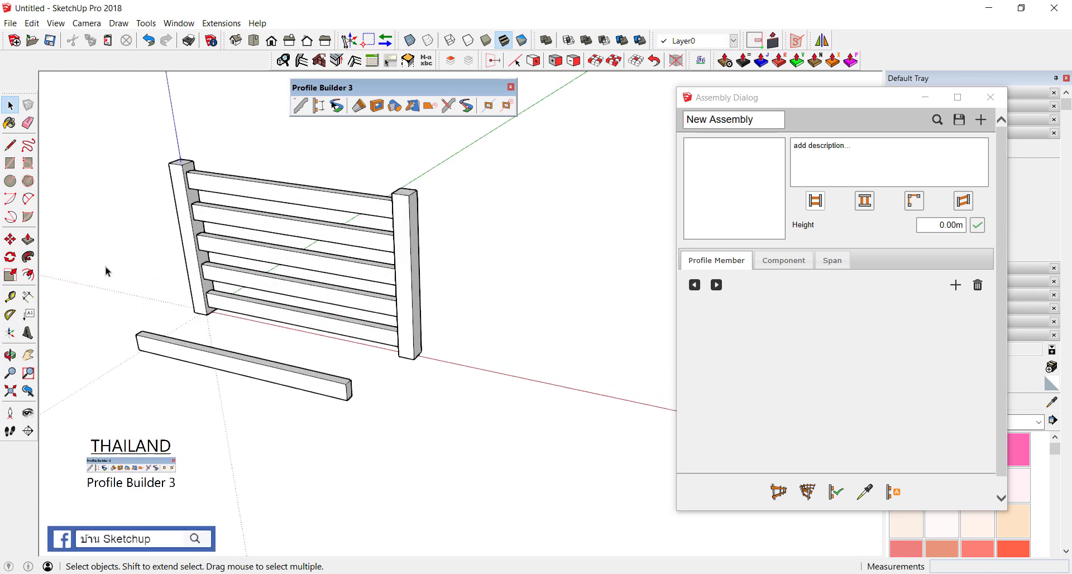
key(e)
drag(135, 334, 250, 329)
scroll(252, 324, down, 2)
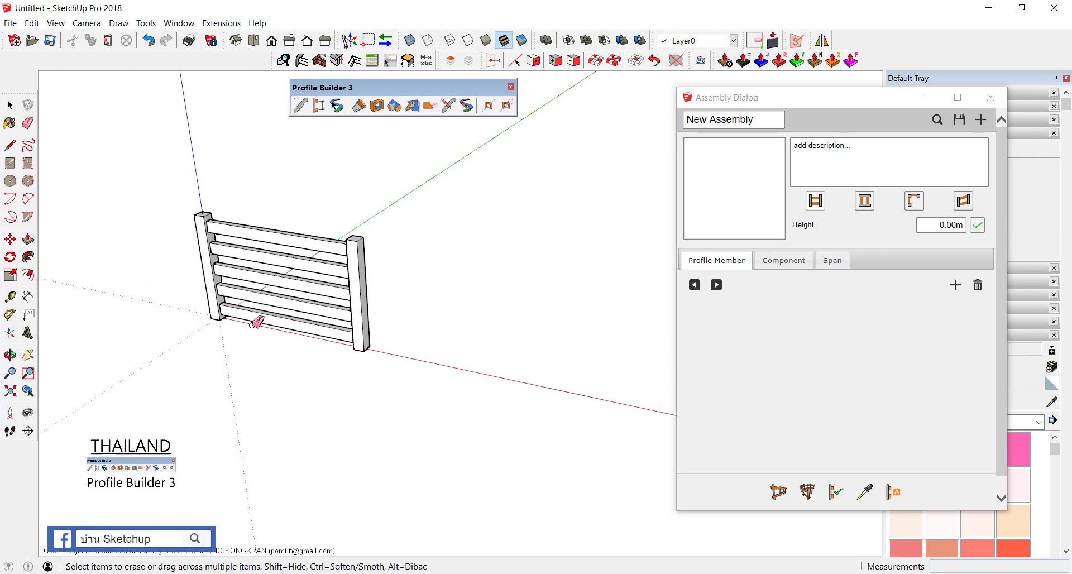
middle_drag(251, 323, 334, 279)
key(space)
drag(324, 210, 405, 370)
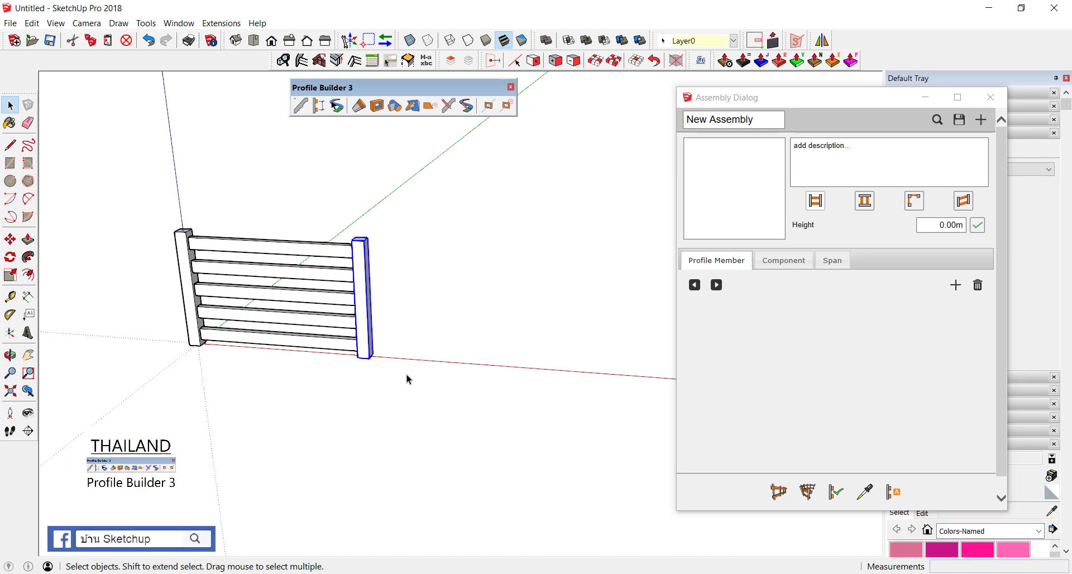
key(Delete)
Copy the left post along the red axis into two evenly spaced copies
drag(157, 197, 237, 393)
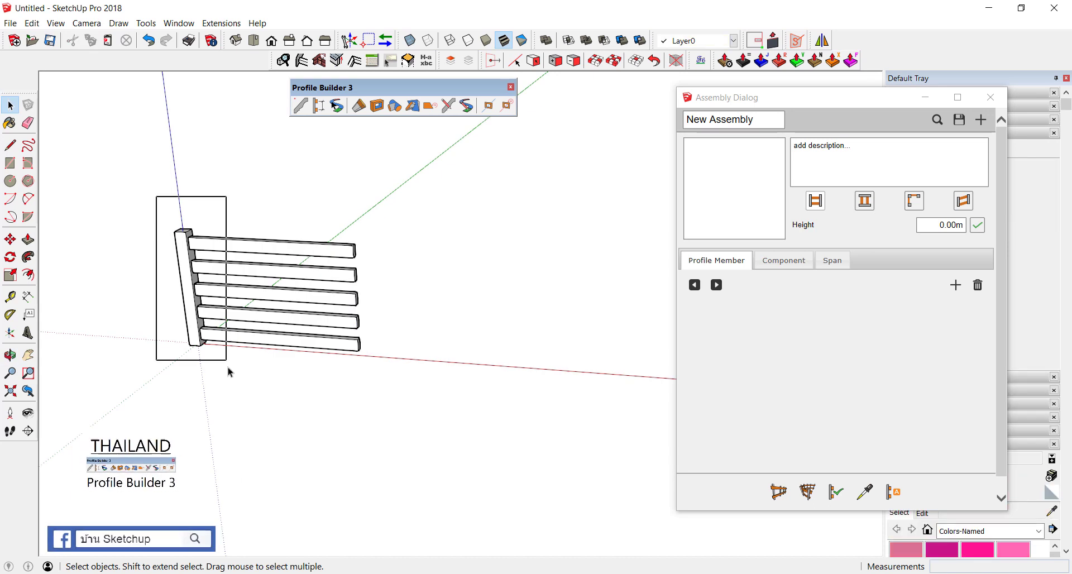
key(m)
key(ctrl)
click(217, 372)
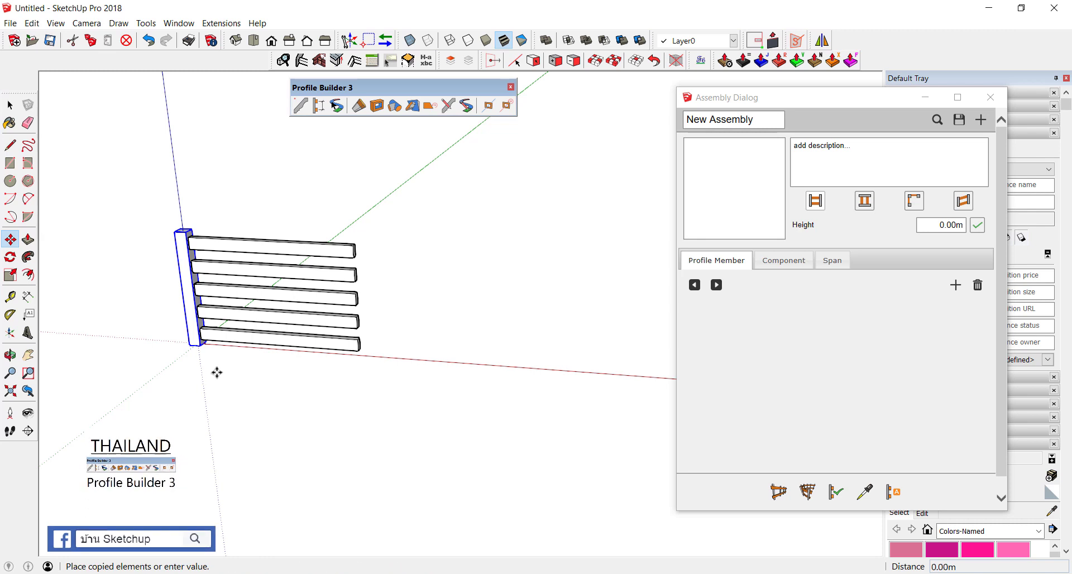
text(1.5)
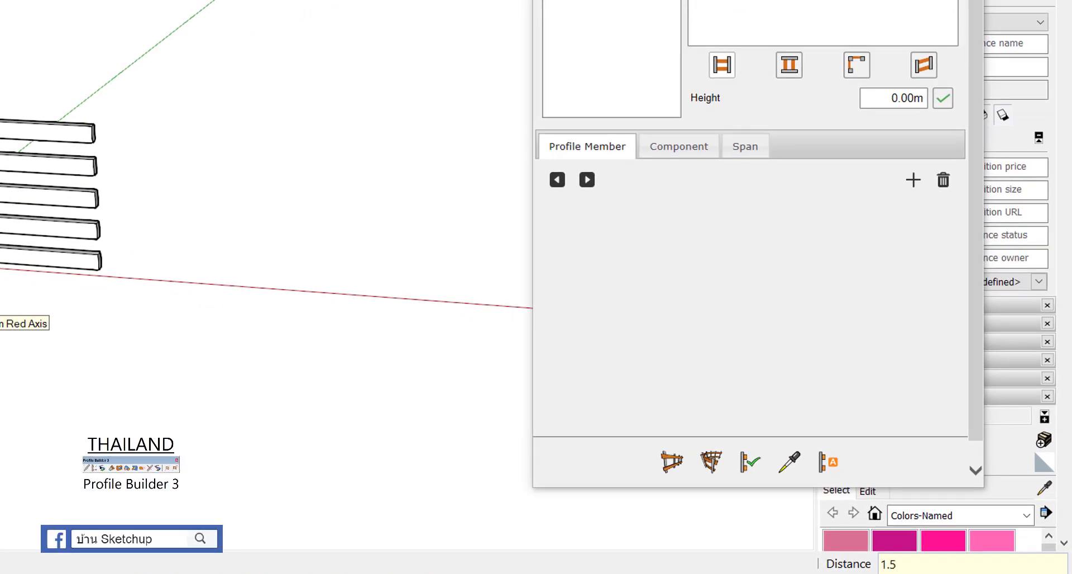
key(Return)
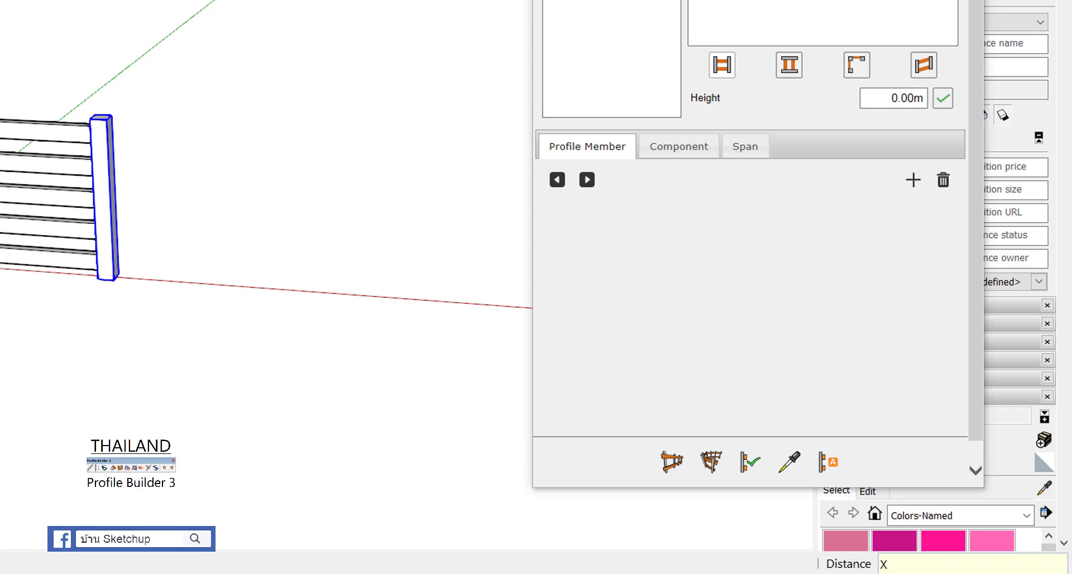
key(Return)
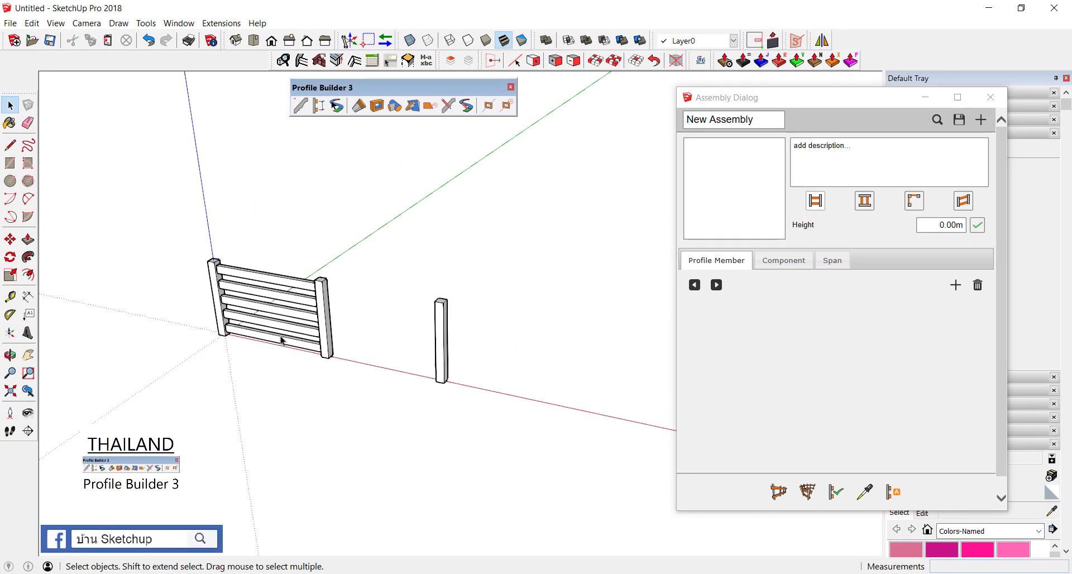
Circle the panel's left and right posts and the free-standing post with the annotation pen
middle_drag(283, 341, 268, 335)
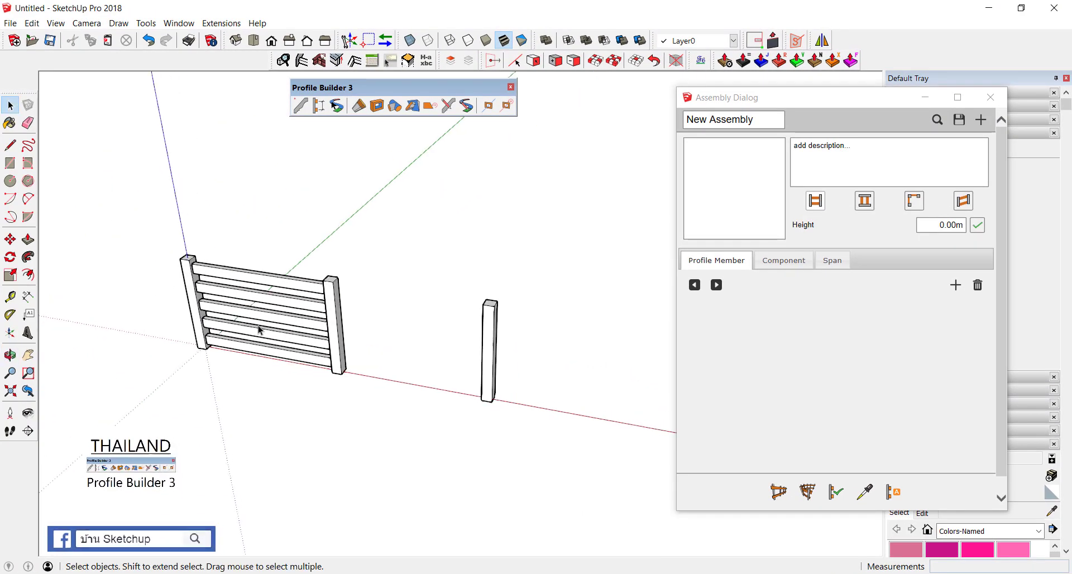
scroll(260, 330, up, 3)
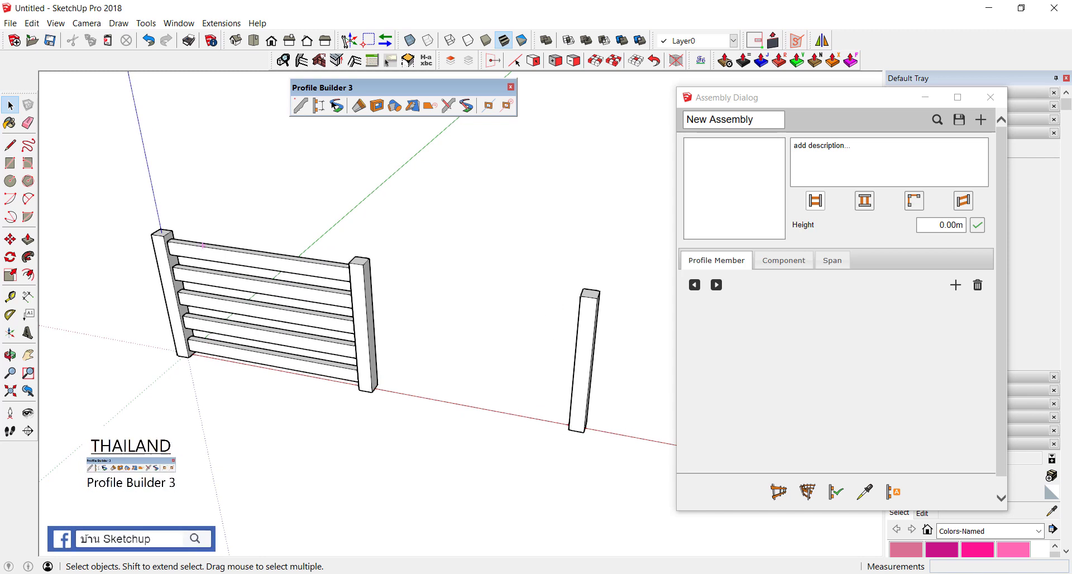
drag(152, 241, 191, 235)
mouse_move(341, 226)
mouse_down()
mouse_move(383, 247)
mouse_move(320, 244)
mouse_up()
drag(569, 242, 561, 271)
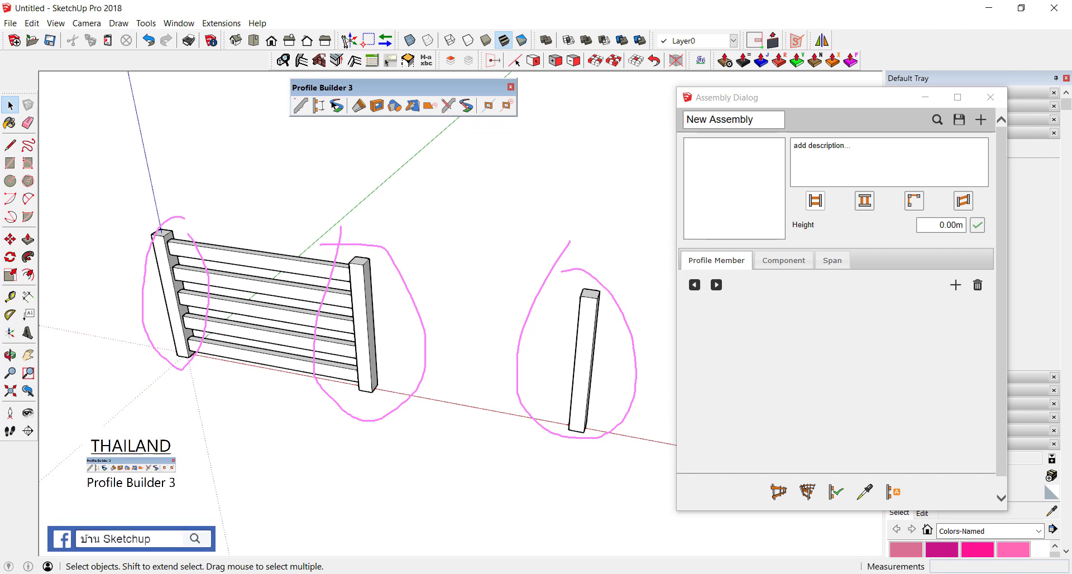
Sketch spacing arrows under the fence and mark the 1.5 spacing beneath them
drag(198, 400, 334, 426)
drag(408, 442, 515, 459)
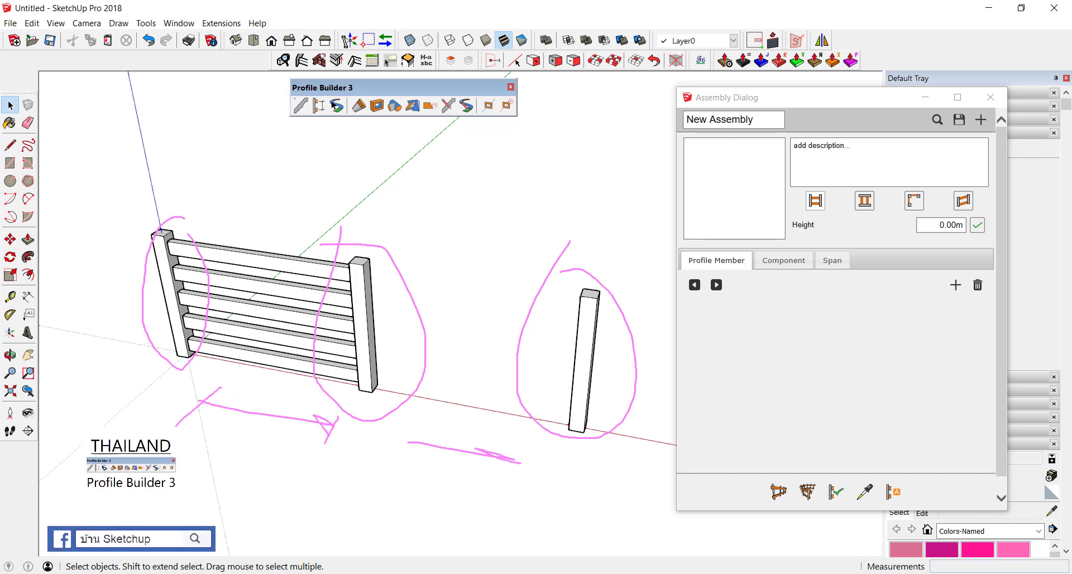
drag(518, 436, 490, 482)
mouse_move(218, 471)
mouse_down()
mouse_move(218, 484)
mouse_move(267, 489)
mouse_up()
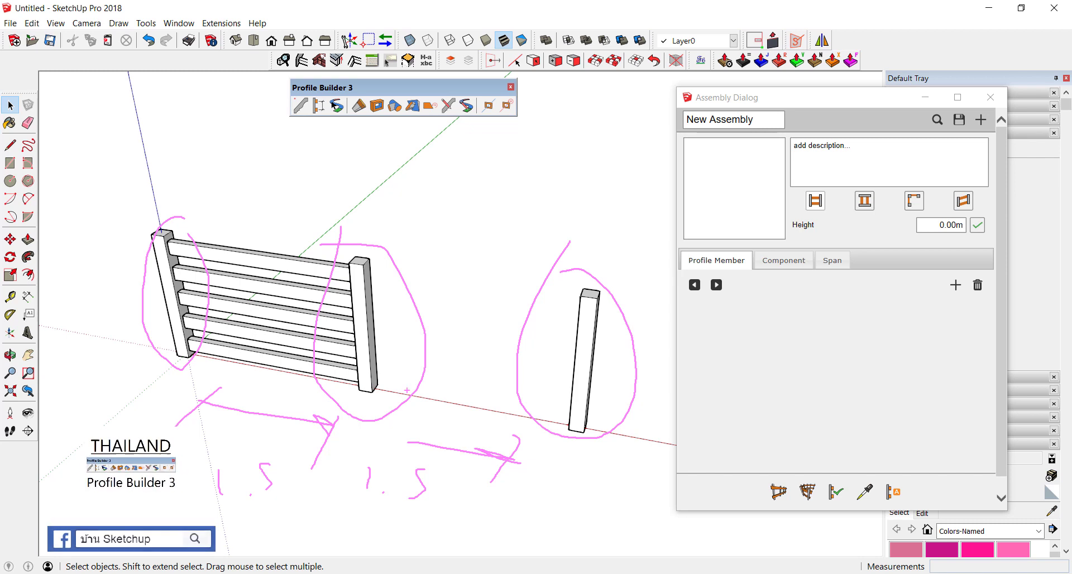
key(Escape)
Delete the middle fence slats, leaving only the top and bottom rails
mouse_move(252, 342)
middle_down()
mouse_move(247, 309)
mouse_move(302, 335)
mouse_move(302, 370)
middle_up()
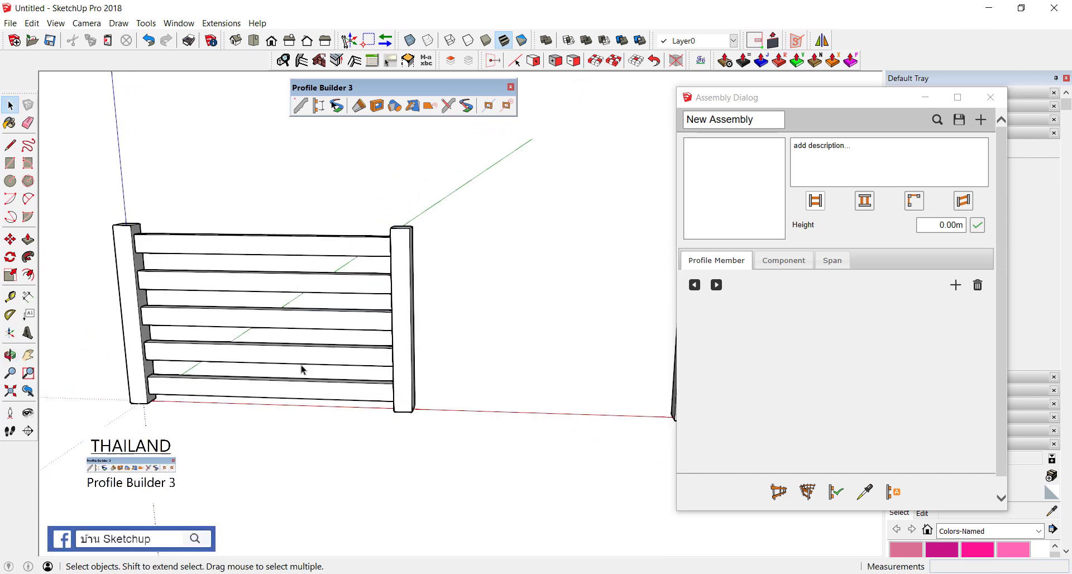
drag(302, 364, 257, 273)
key(Delete)
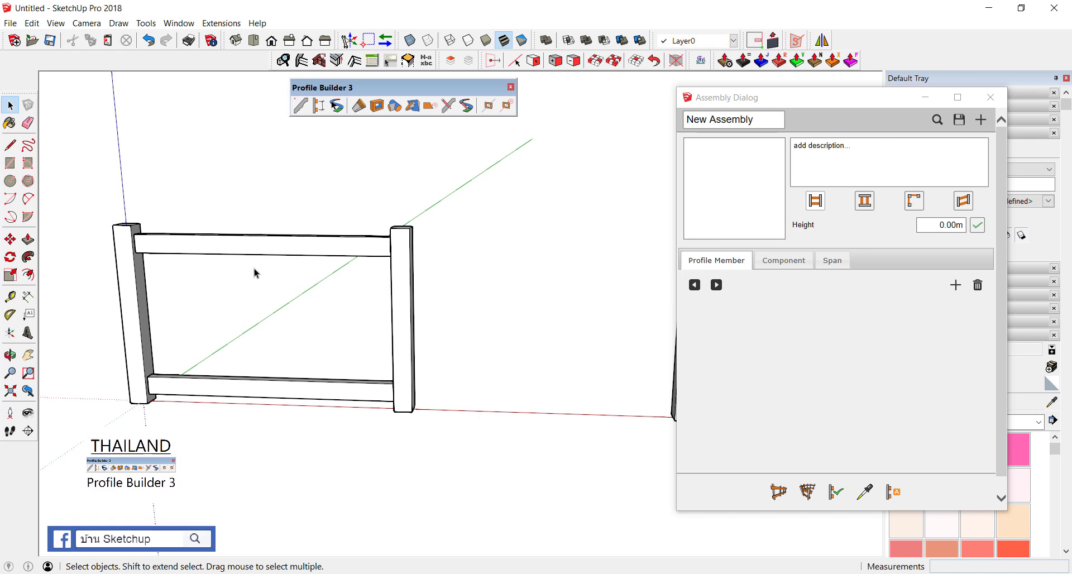
mouse_move(255, 273)
middle_down()
mouse_move(343, 294)
mouse_move(280, 239)
middle_up()
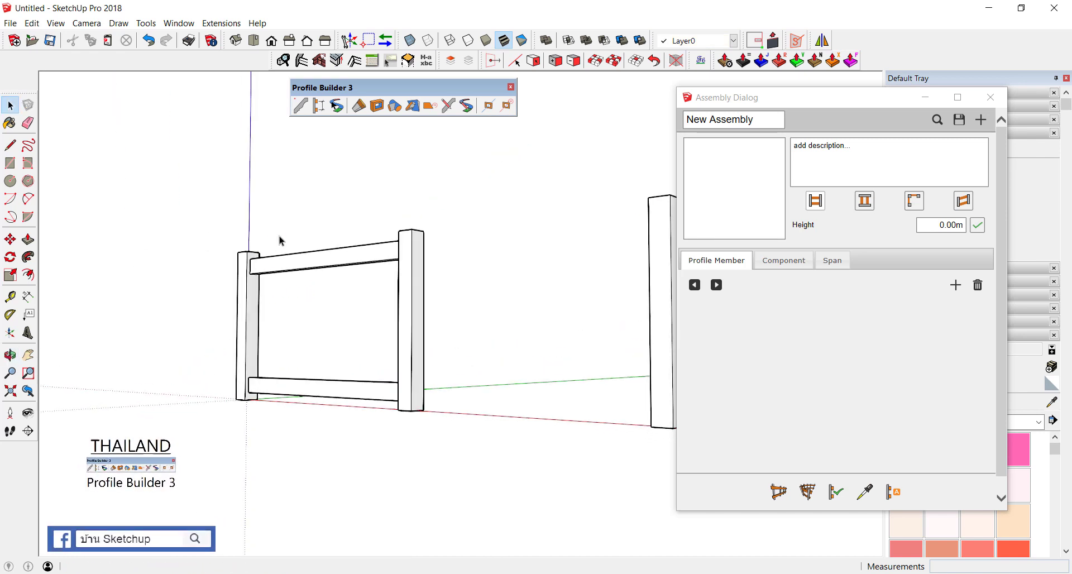
mouse_move(274, 278)
middle_down()
mouse_move(288, 366)
mouse_move(273, 387)
mouse_move(283, 400)
mouse_move(203, 411)
mouse_move(186, 443)
middle_up()
Copy the left post 0.29m to the right with Move and Ctrl
scroll(263, 395, up, 3)
scroll(263, 395, up, 2)
click(215, 401)
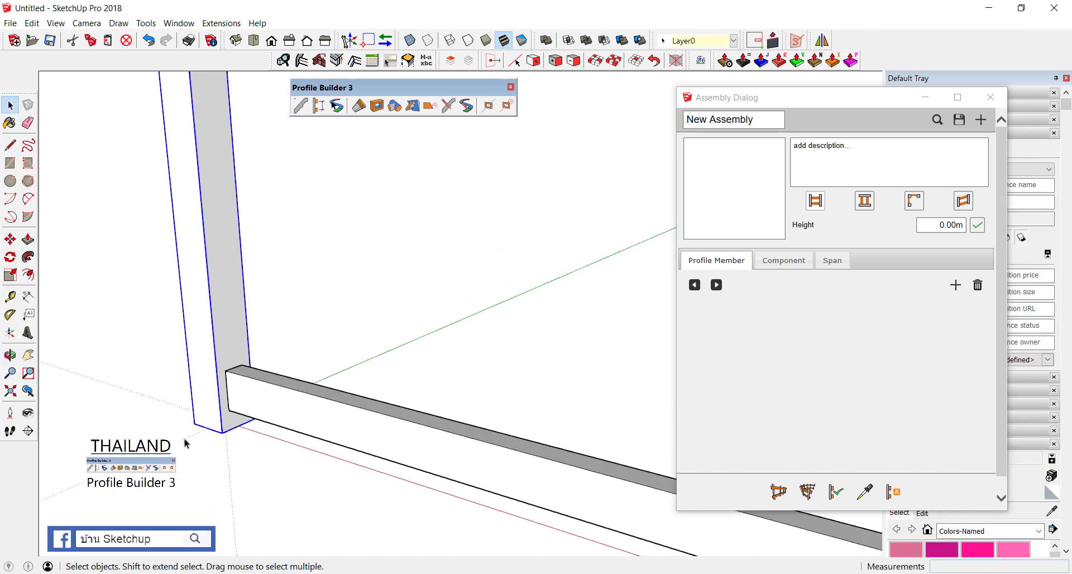
key(m)
click(192, 425)
key(ctrl)
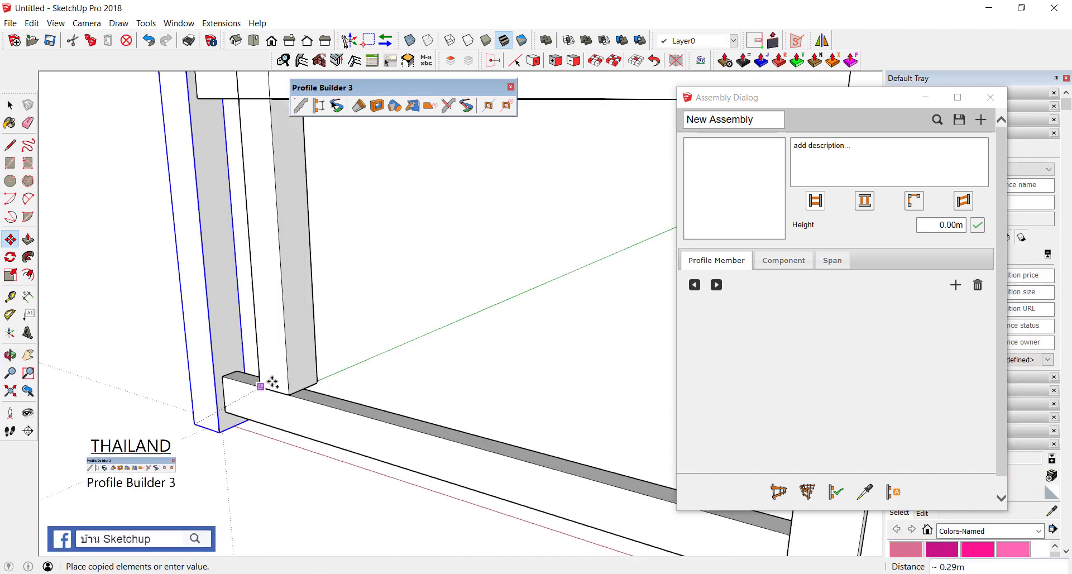
click(307, 408)
scroll(307, 407, down, 3)
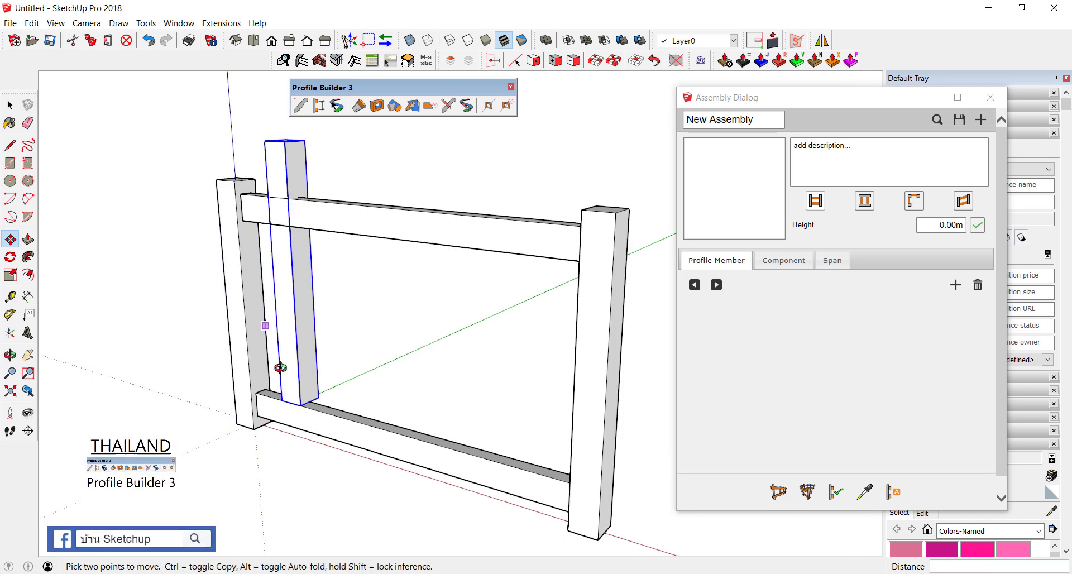
scroll(280, 368, up, 2)
scroll(260, 216, up, 2)
scroll(254, 169, up, 2)
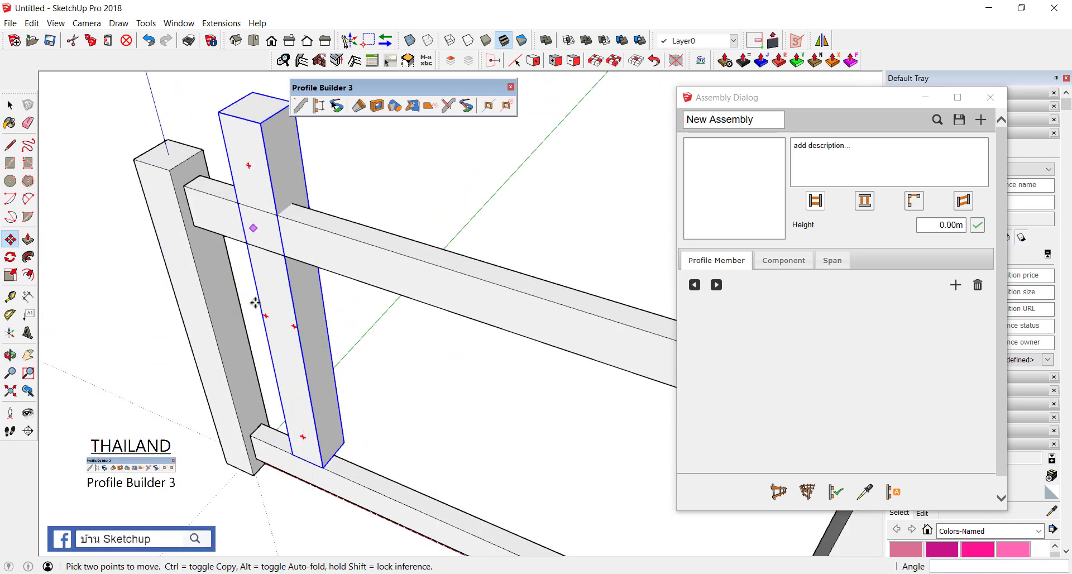
key(s)
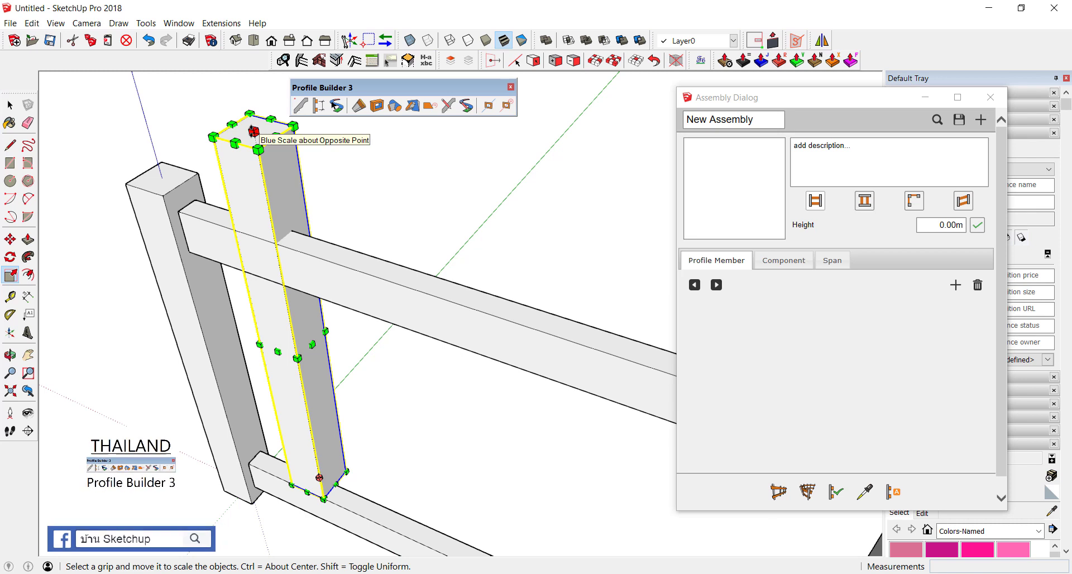
Scale the copied post down to the top rail and slim its thickness
drag(252, 130, 197, 254)
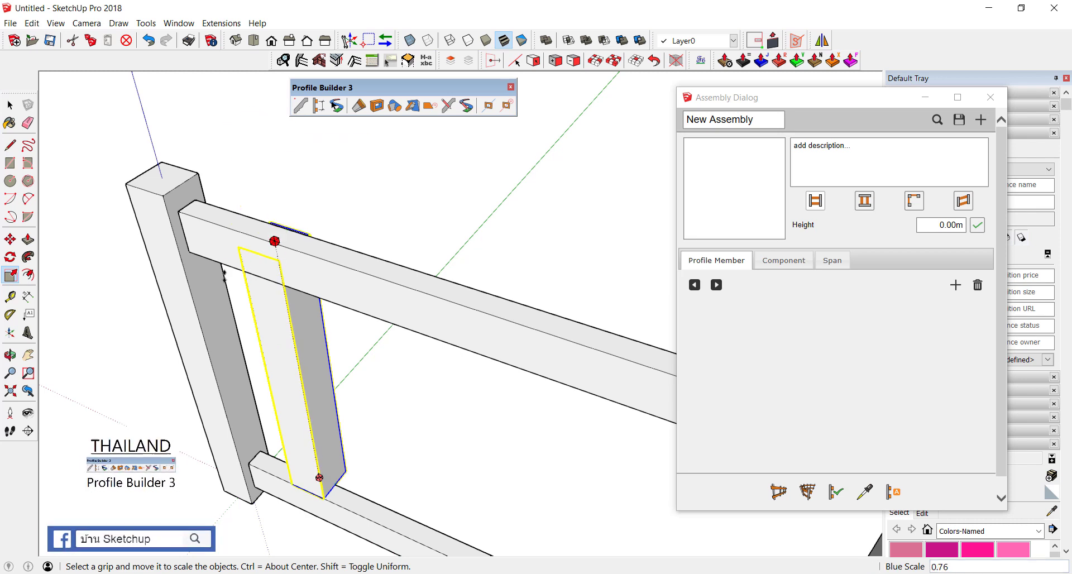
mouse_move(407, 319)
middle_down()
mouse_move(376, 299)
mouse_move(342, 353)
middle_up()
scroll(342, 353, up, 2)
scroll(342, 353, up, 1)
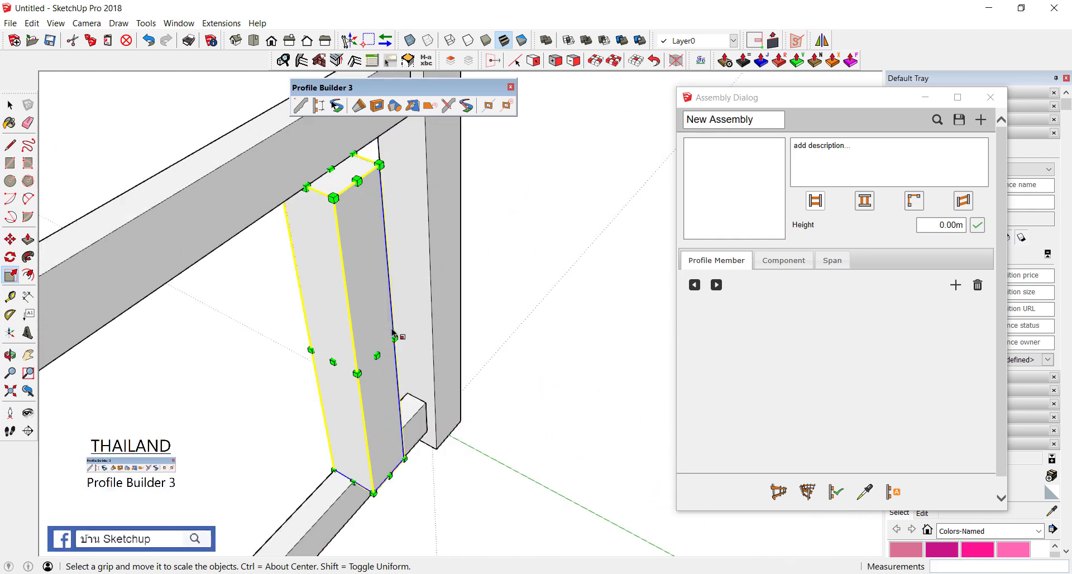
drag(376, 354, 460, 371)
scroll(405, 359, down, 3)
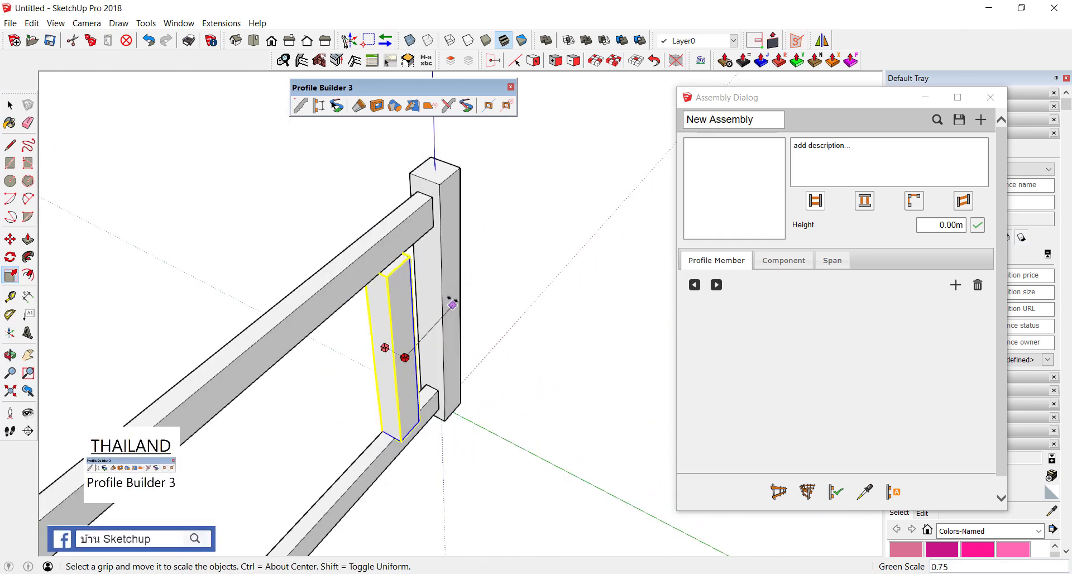
scroll(431, 247, up, 1)
drag(431, 247, 425, 187)
key(space)
Rescale the slim post's depth with a value of 5, making a 5 cm picket
scroll(423, 184, down, 2)
mouse_move(423, 185)
middle_down()
mouse_move(419, 276)
mouse_move(358, 277)
mouse_move(479, 311)
middle_up()
scroll(474, 304, up, 2)
scroll(447, 299, up, 2)
scroll(453, 293, up, 2)
scroll(452, 292, up, 1)
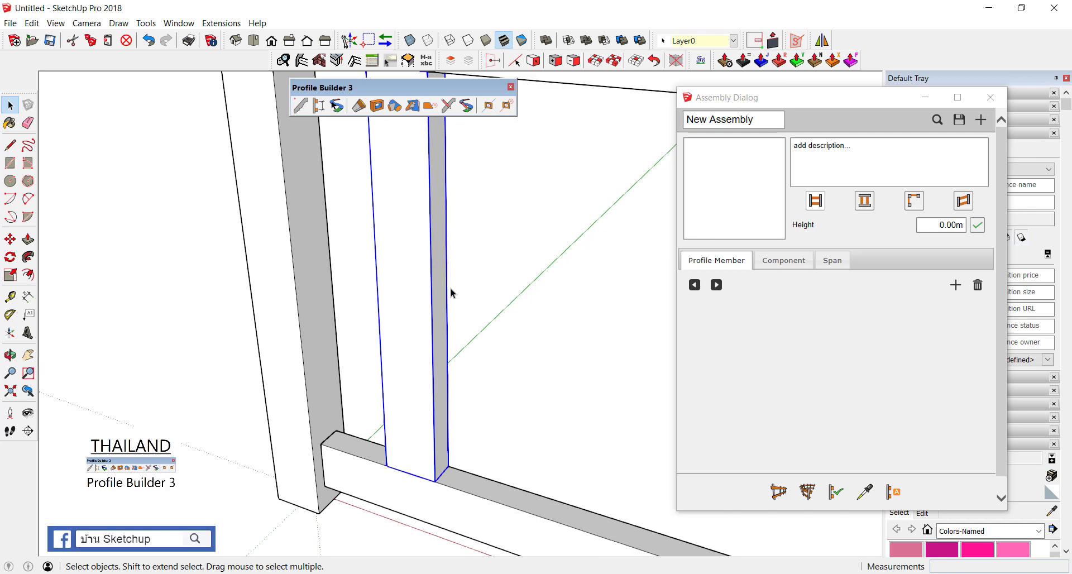
key(s)
click(446, 297)
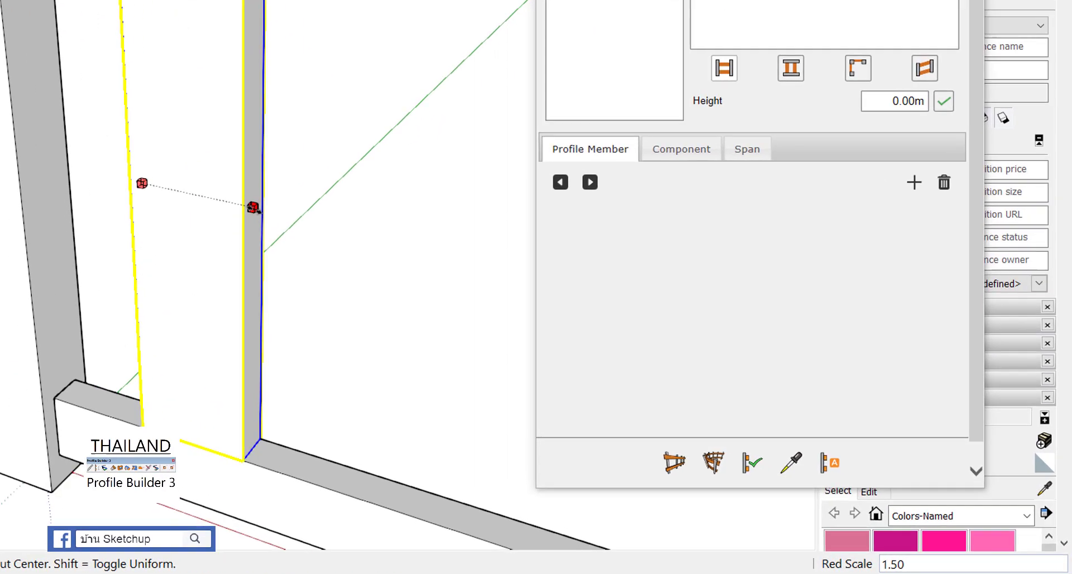
text(5)
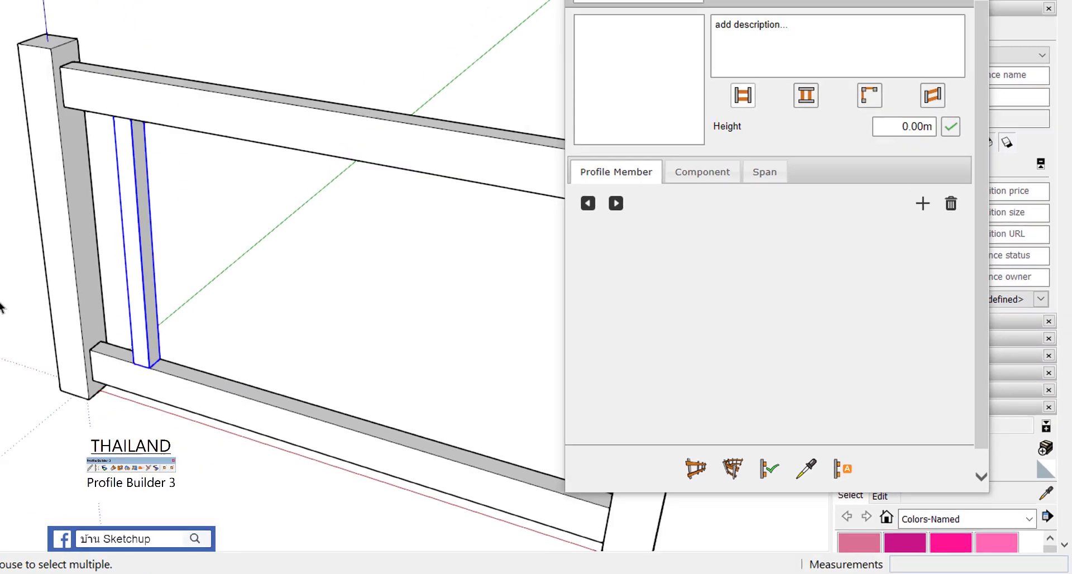
click(4, 354)
drag(558, 291, 323, 359)
key(space)
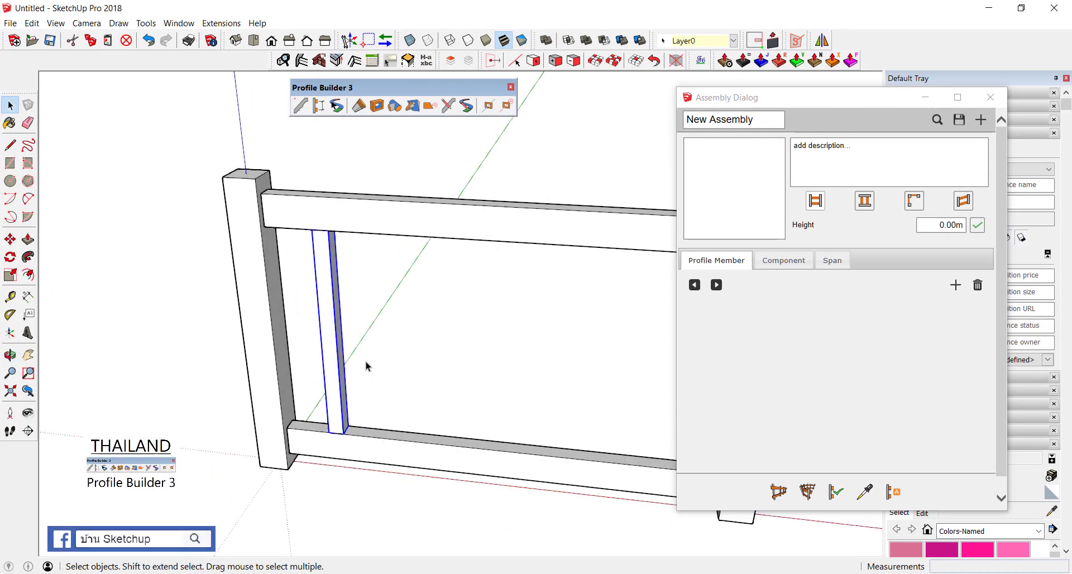
scroll(346, 334, up, 2)
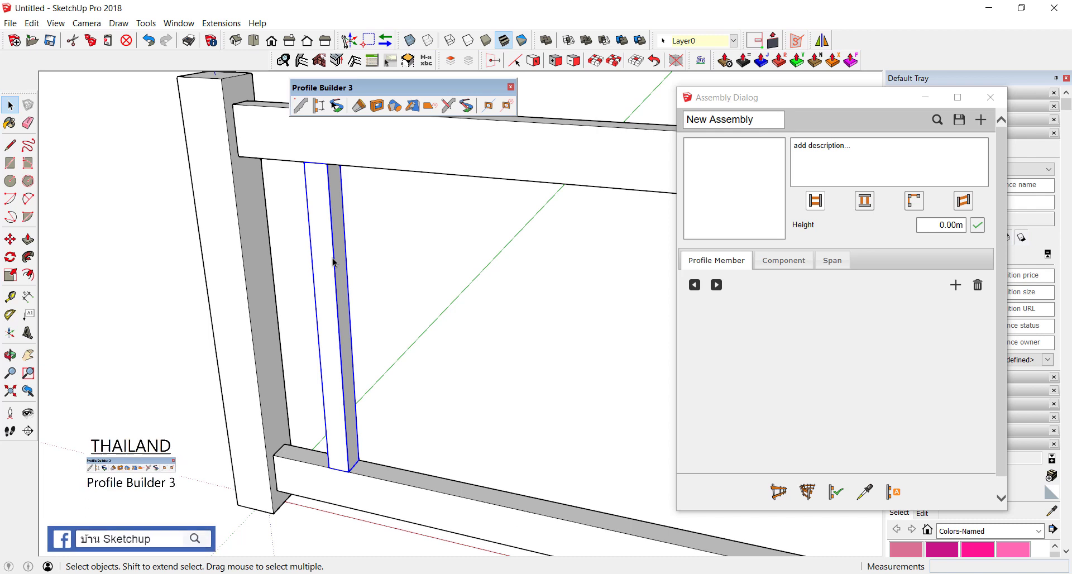
Make the baluster a unique component and close the Assembly Dialog
right_click(334, 227)
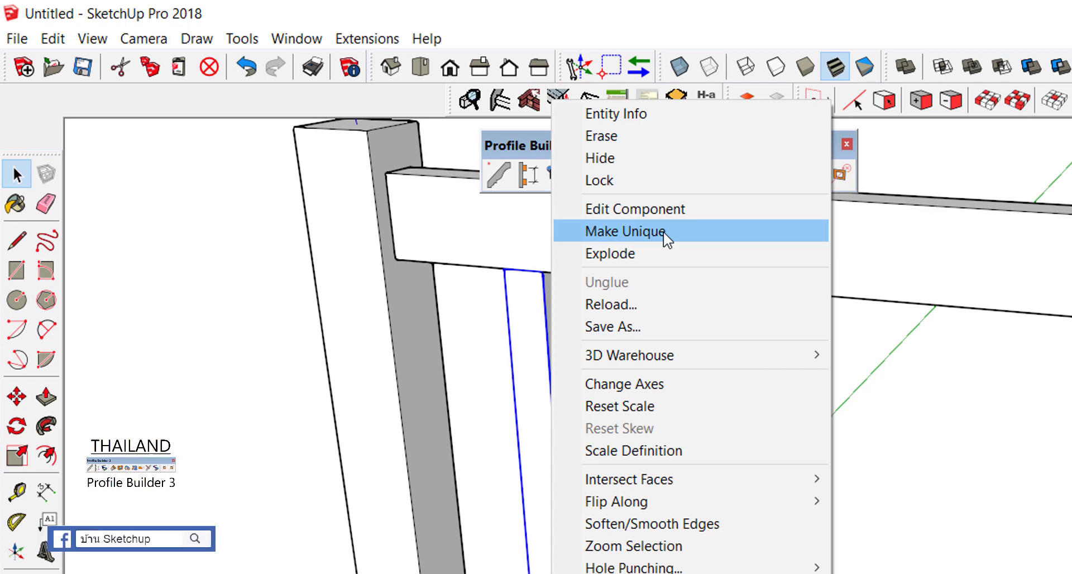
click(667, 239)
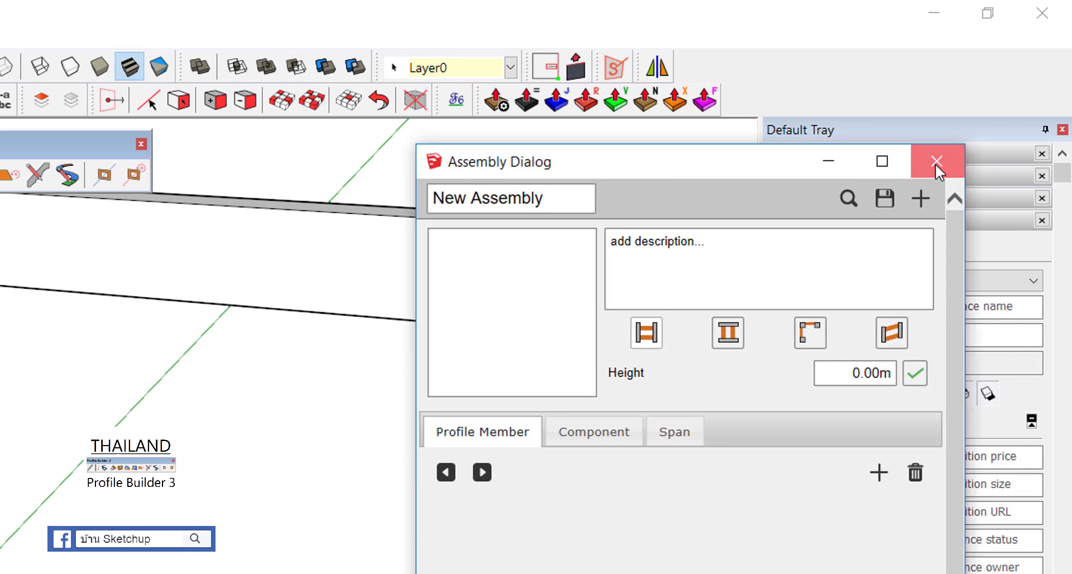
click(937, 161)
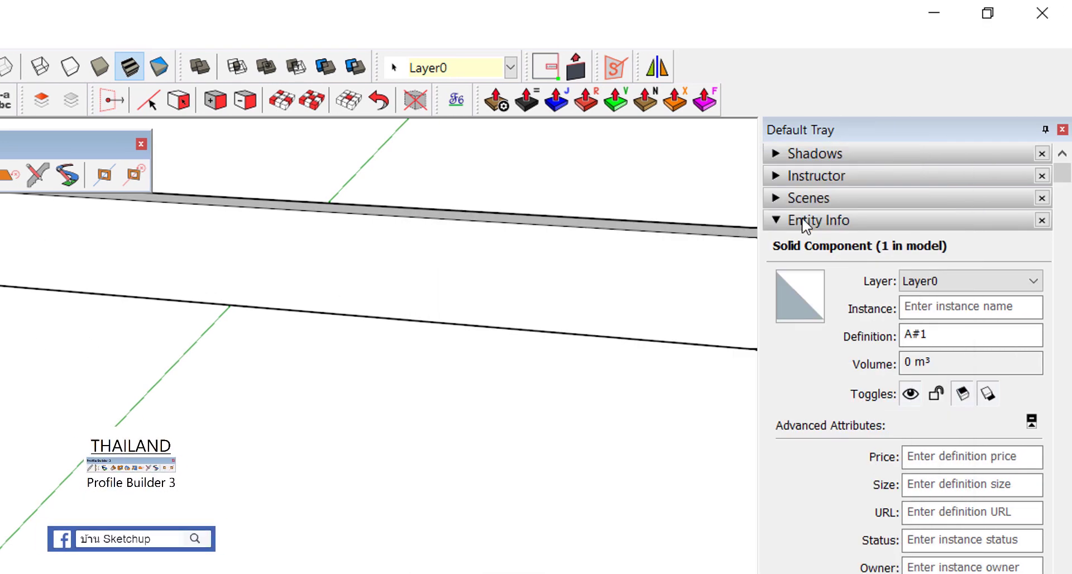
Rename the baluster's definition from A#1 to B in Entity Info
right_click(118, 81)
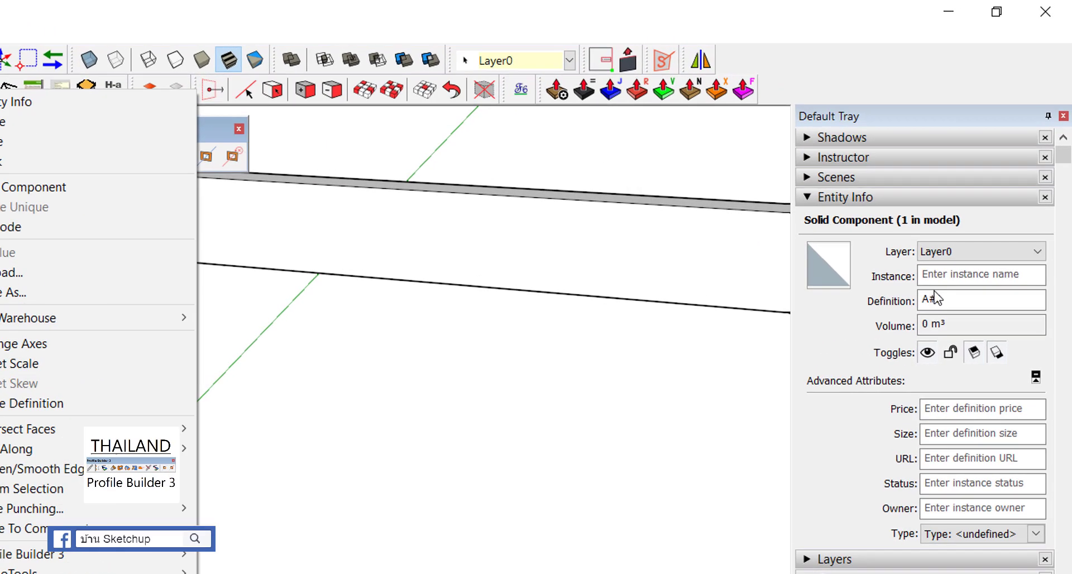
click(191, 87)
drag(970, 256, 928, 252)
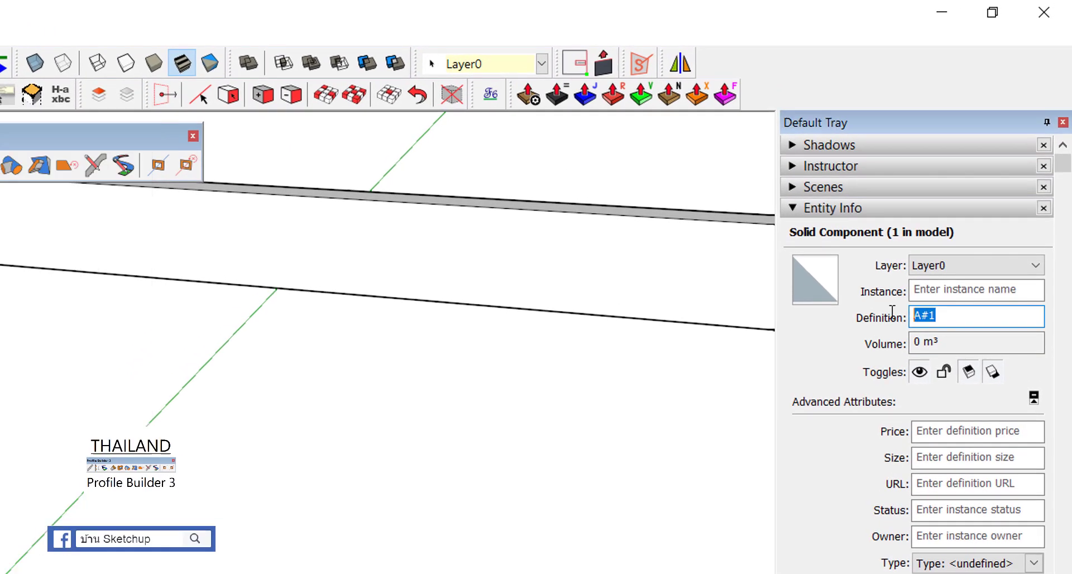
text(b)
key(BackSpace)
text(B)
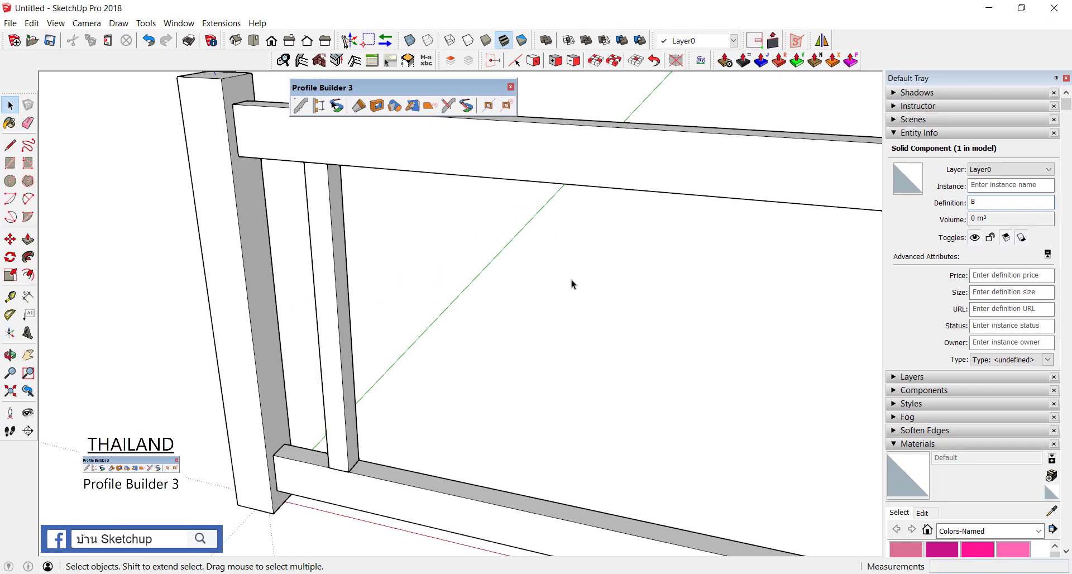
click(570, 284)
Add text labels A on the end post and B on the baluster
click(28, 315)
click(271, 306)
click(221, 304)
click(381, 285)
key(Escape)
click(369, 348)
click(424, 333)
click(428, 297)
key(space)
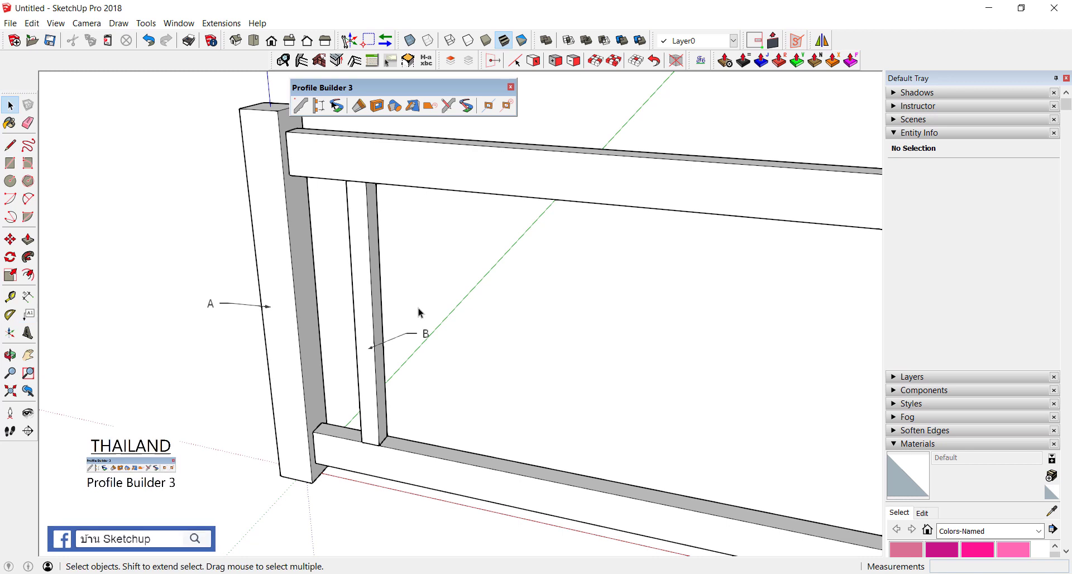
Erase the A and B labels and reframe the railing and baluster
scroll(418, 311, up, 1)
key(e)
click(408, 337)
click(189, 308)
key(space)
scroll(416, 346, down, 2)
scroll(395, 306, down, 2)
middle_drag(394, 306, 395, 378)
scroll(369, 369, up, 4)
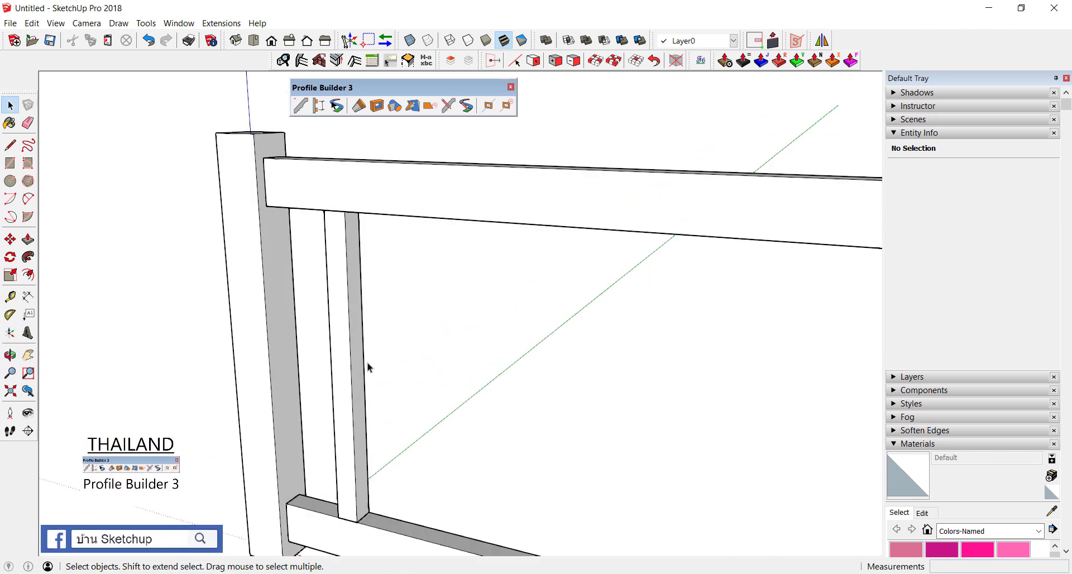
Apply Scale Definition to baluster component B to bake in its scaling
right_click(348, 282)
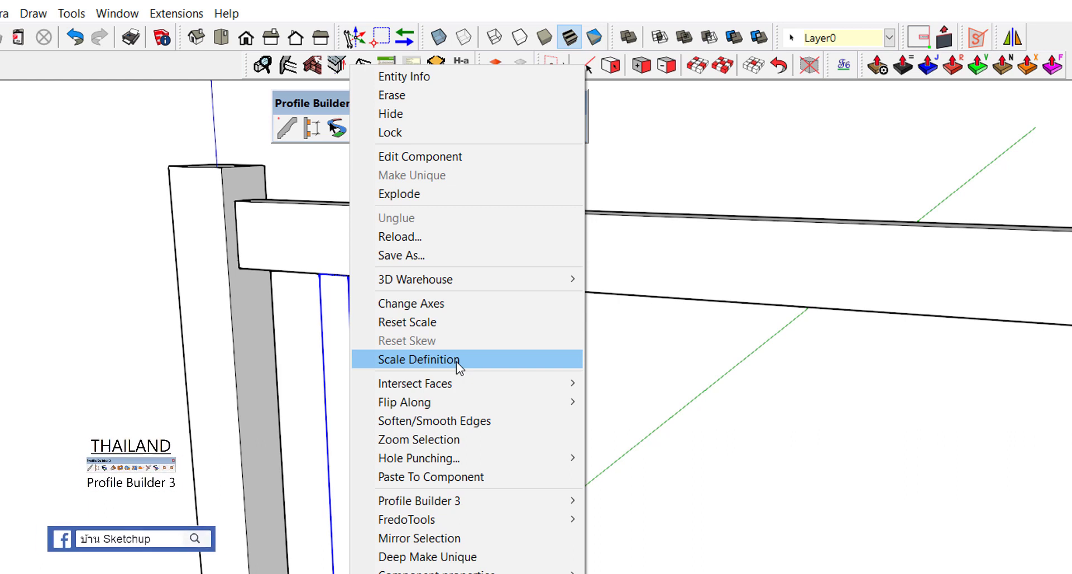
click(459, 362)
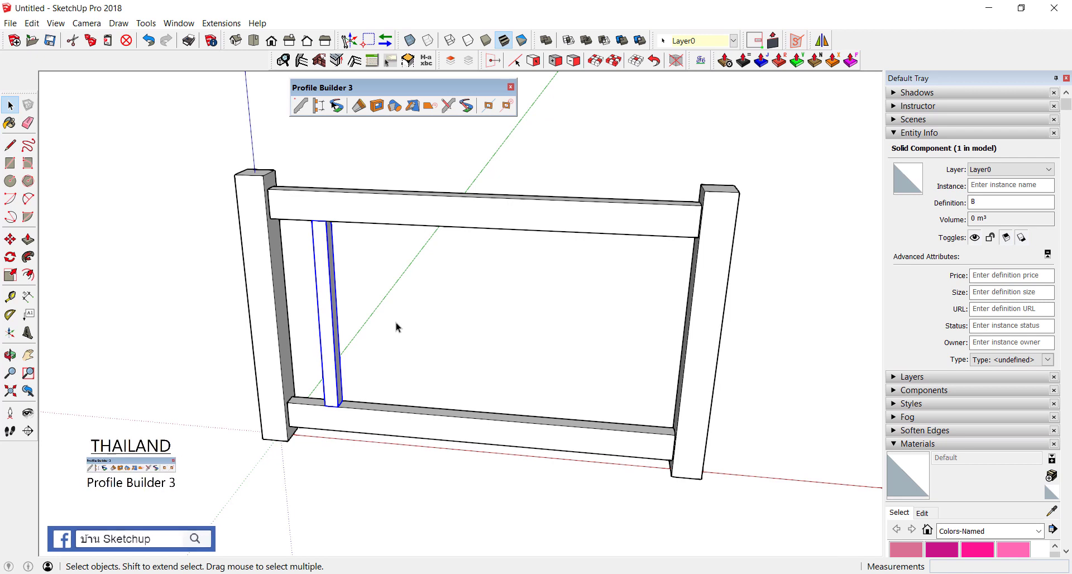
scroll(337, 419, up, 2)
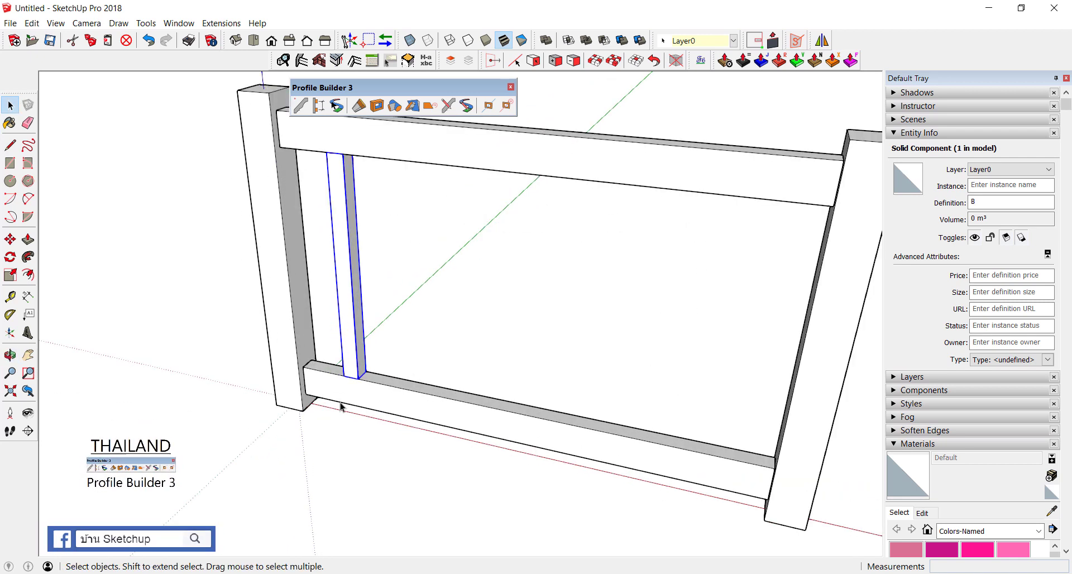
scroll(342, 407, up, 2)
scroll(349, 353, up, 2)
Move the baluster against the left post, then shift it 5 cm along the red axis
key(m)
scroll(354, 340, up, 1)
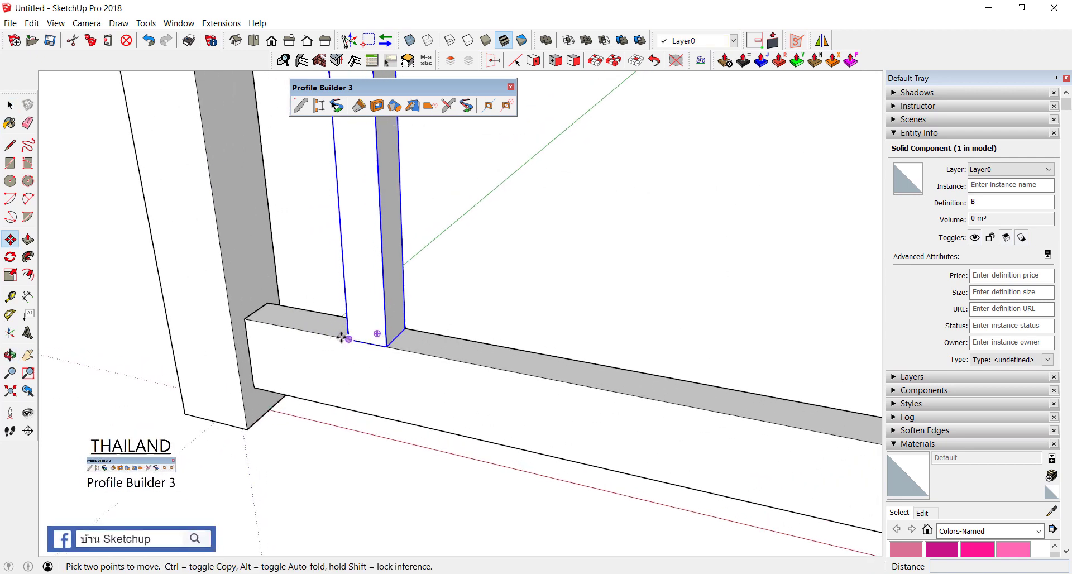
scroll(353, 340, up, 2)
click(353, 340)
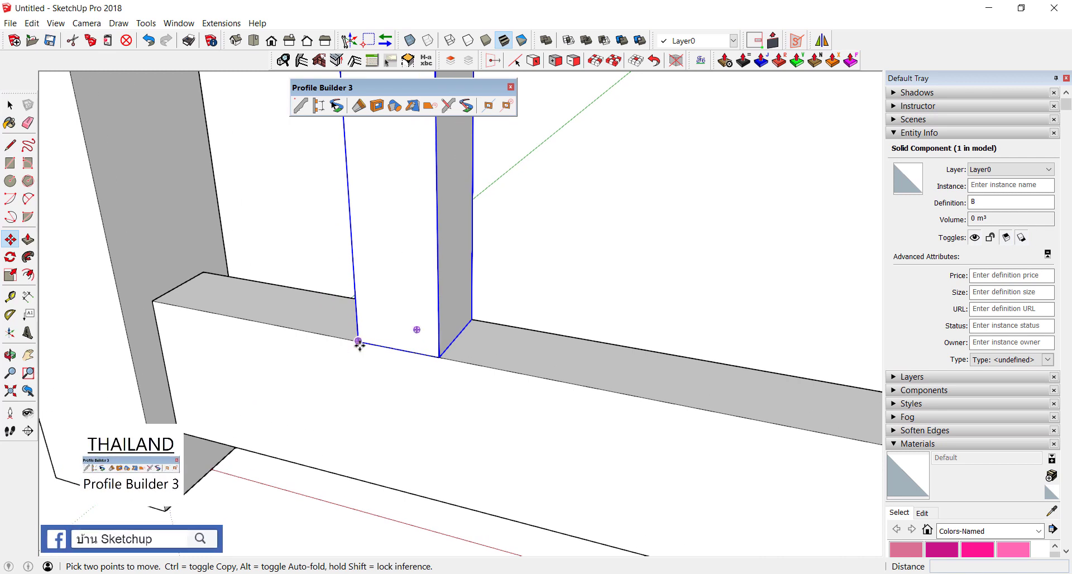
click(172, 306)
mouse_move(246, 211)
middle_down()
mouse_move(279, 267)
mouse_move(217, 299)
middle_up()
click(218, 300)
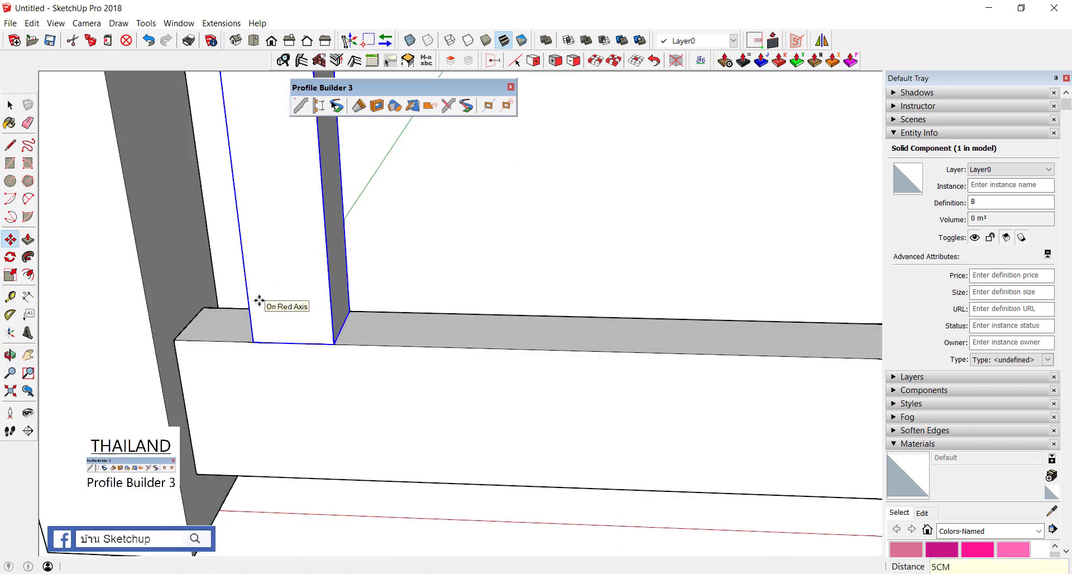
click(258, 301)
Measure from the rail corner beside the right post with the Tape Measure
mouse_move(259, 301)
middle_down()
mouse_move(305, 323)
mouse_move(652, 280)
middle_up()
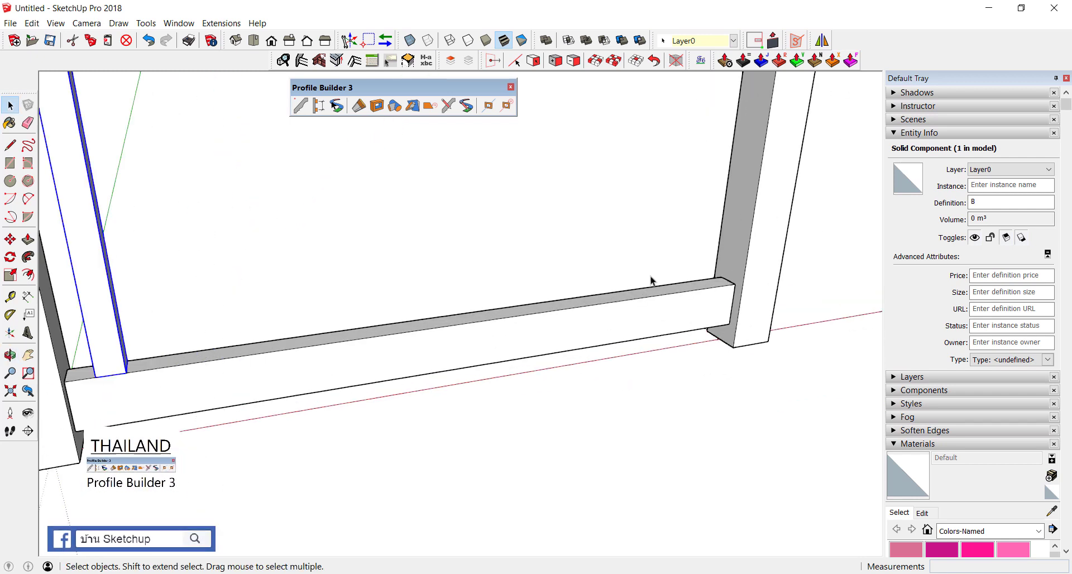
scroll(768, 311, up, 2)
scroll(770, 315, up, 1)
scroll(769, 314, up, 1)
scroll(769, 314, up, 1)
key(t)
click(737, 240)
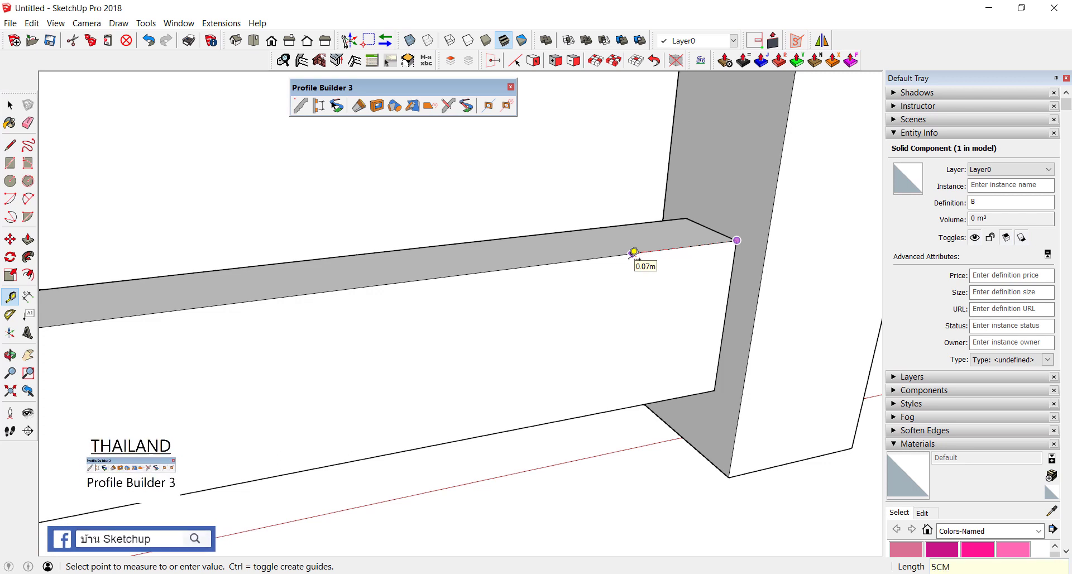
key(space)
scroll(633, 252, down, 3)
mouse_move(634, 251)
middle_down()
mouse_move(802, 268)
mouse_move(593, 257)
middle_up()
scroll(251, 248, up, 2)
scroll(136, 249, up, 2)
scroll(137, 268, up, 2)
Copy the baluster with Move and Ctrl to just beside the right post
key(m)
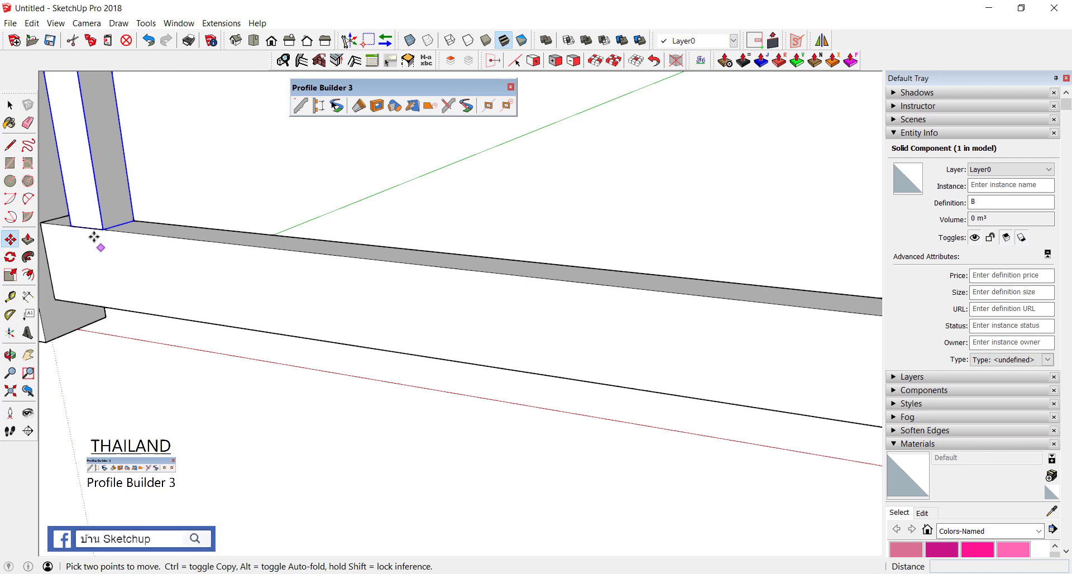
click(102, 228)
key(ctrl)
scroll(101, 229, down, 2)
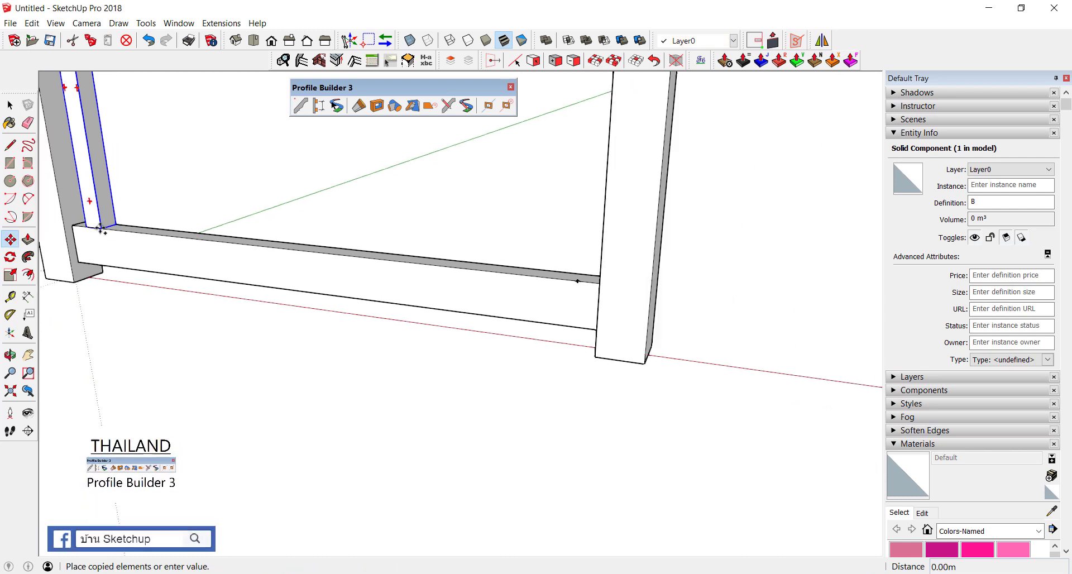
scroll(496, 251, up, 1)
scroll(555, 268, up, 1)
scroll(558, 280, up, 1)
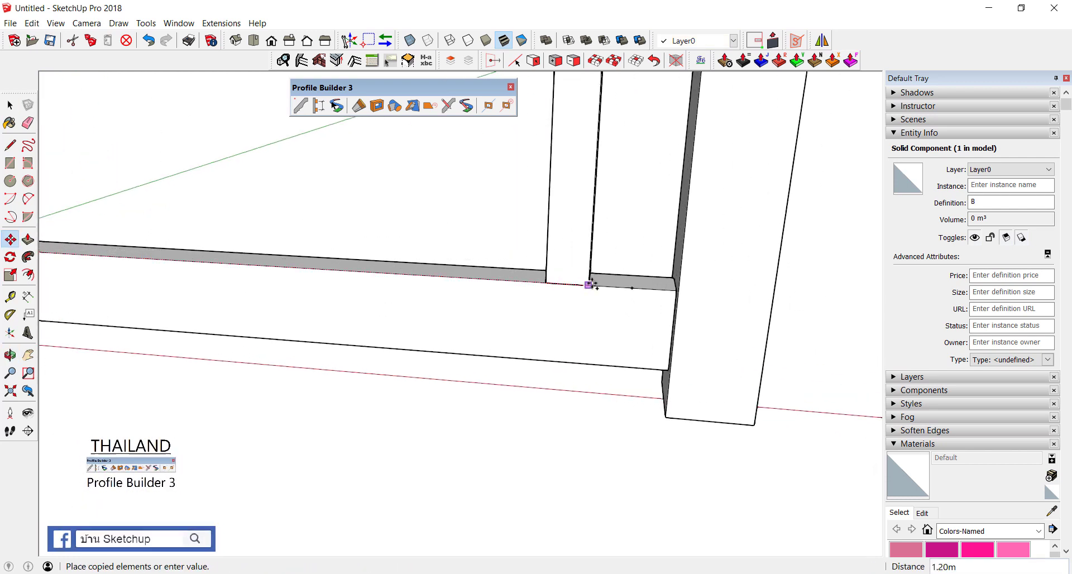
click(631, 285)
scroll(632, 283, down, 1)
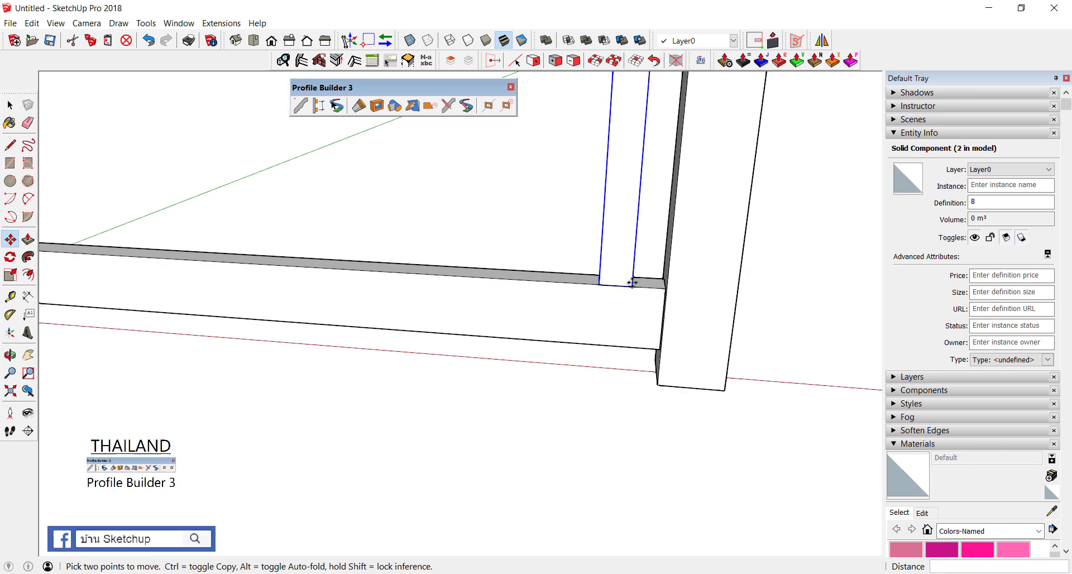
scroll(632, 282, down, 3)
scroll(633, 283, up, 3)
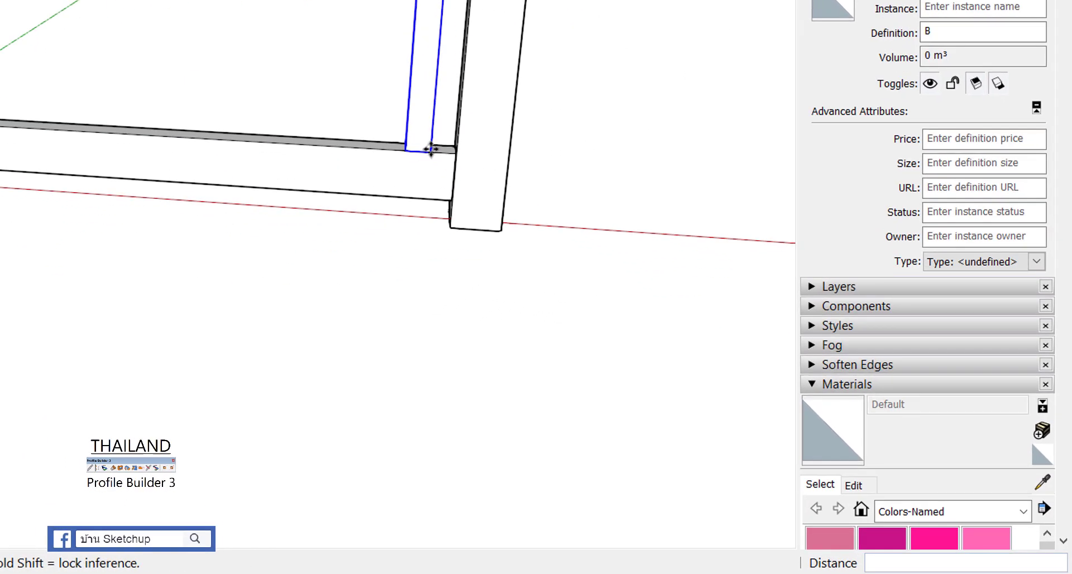
text(/14)
Divide the copy into 14 evenly spaced balusters between the two posts
key(Return)
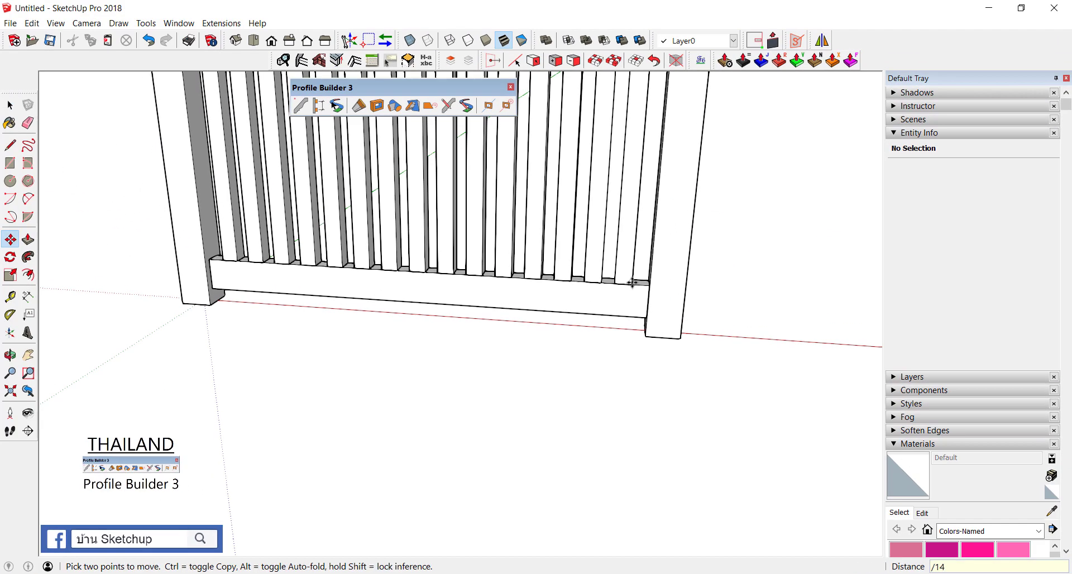
key(space)
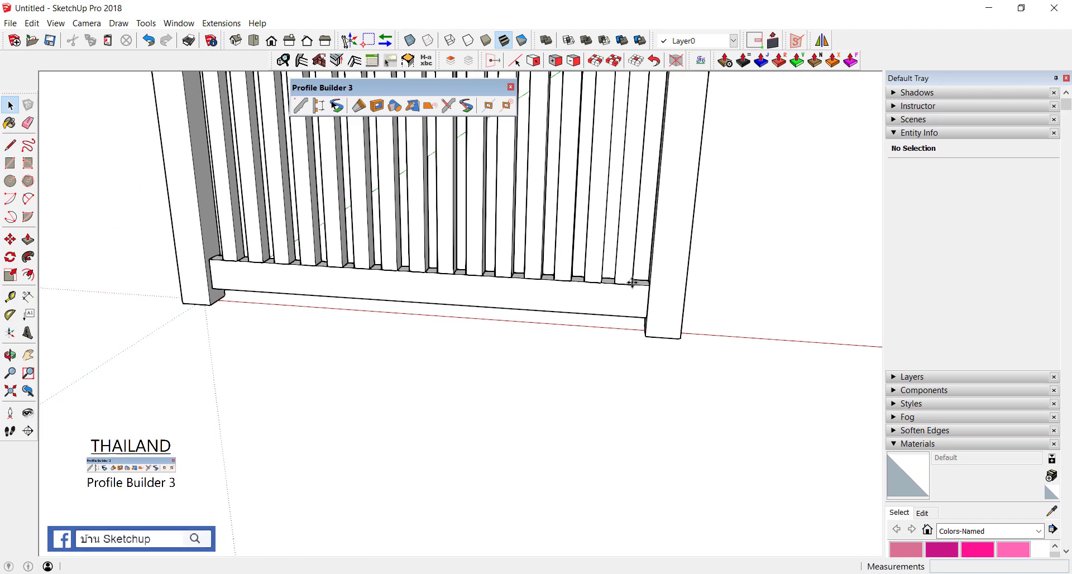
scroll(468, 511, down, 3)
middle_drag(467, 511, 508, 438)
scroll(366, 387, down, 2)
scroll(366, 388, down, 2)
drag(364, 264, 346, 282)
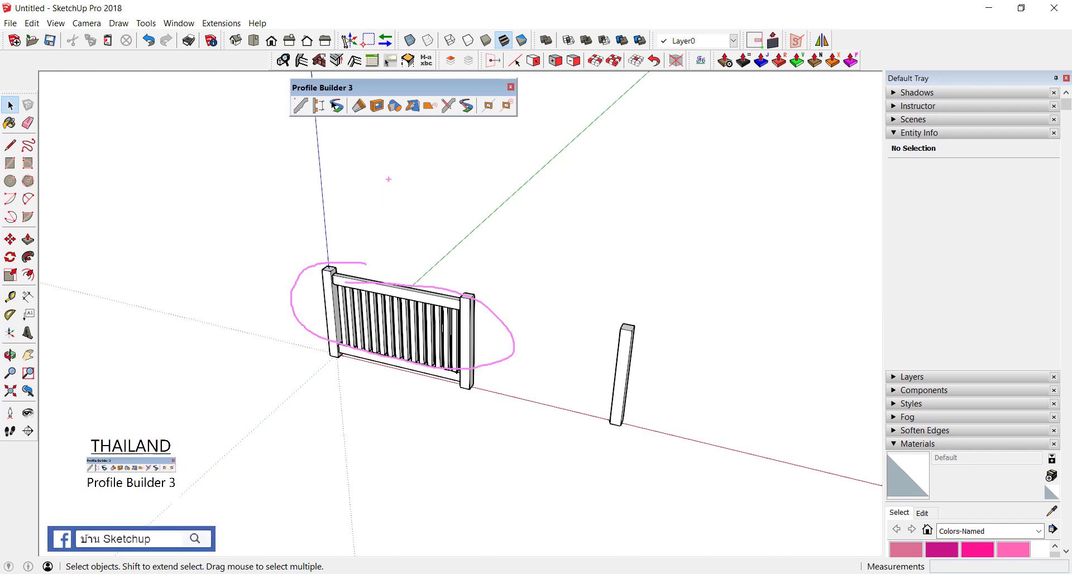
drag(389, 179, 391, 280)
mouse_move(335, 251)
mouse_down()
mouse_move(283, 364)
mouse_move(330, 250)
mouse_up()
drag(482, 274, 449, 277)
mouse_move(583, 296)
mouse_down()
mouse_move(570, 391)
mouse_move(601, 318)
mouse_move(717, 195)
mouse_up()
mouse_move(635, 319)
mouse_down()
mouse_move(623, 306)
mouse_move(685, 308)
mouse_up()
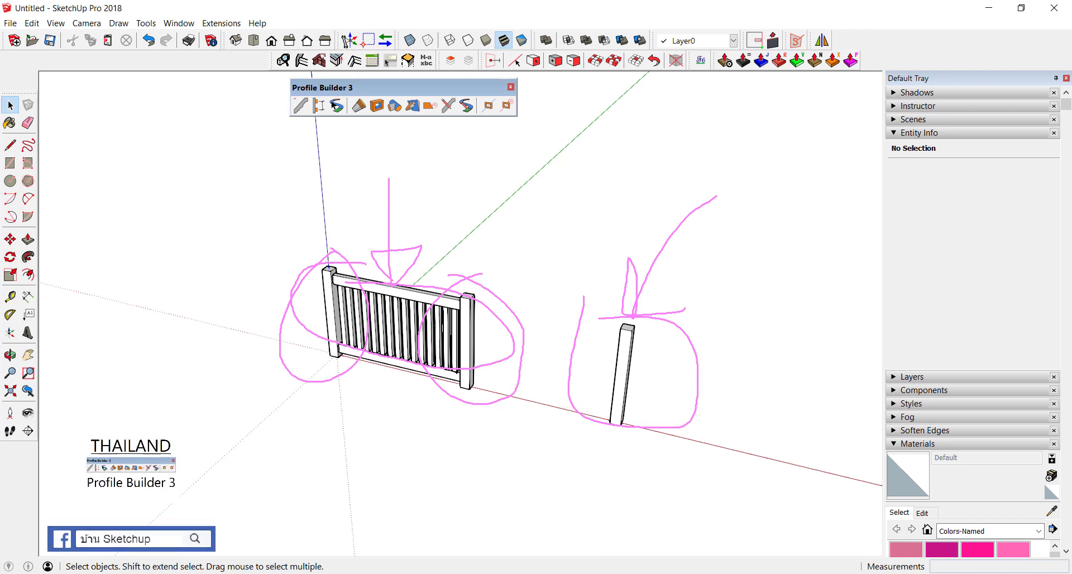
middle_drag(366, 376, 277, 296)
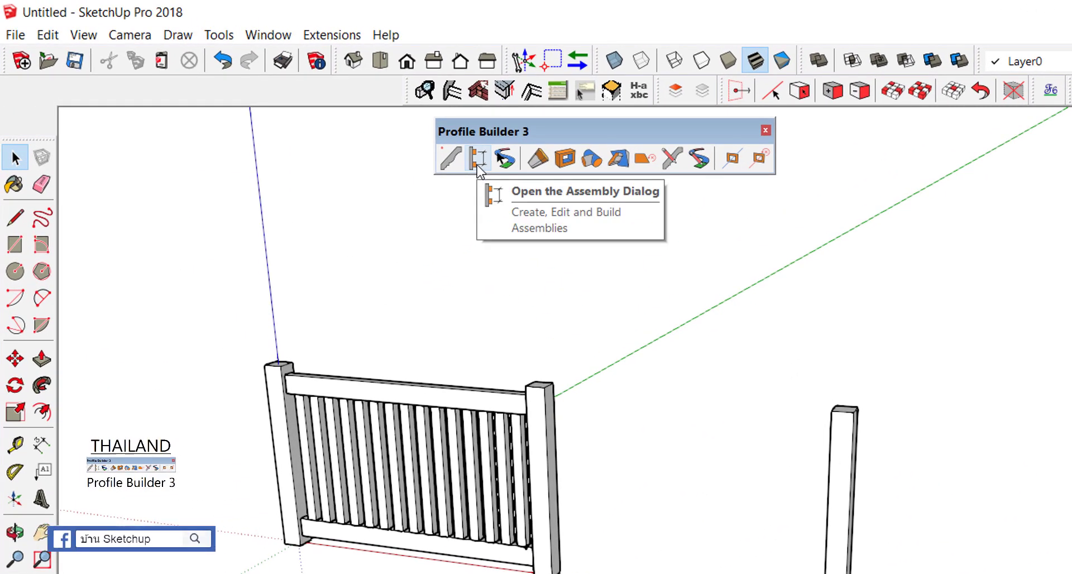
Window-select the fence panel without the right post and auto-assemble it into a new assembly
click(478, 162)
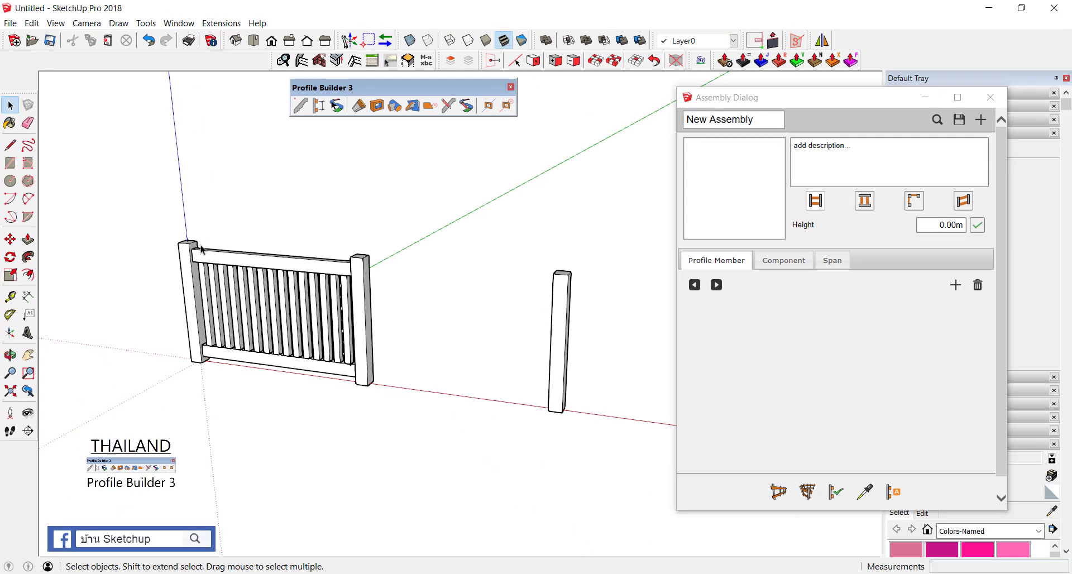
drag(157, 200, 402, 399)
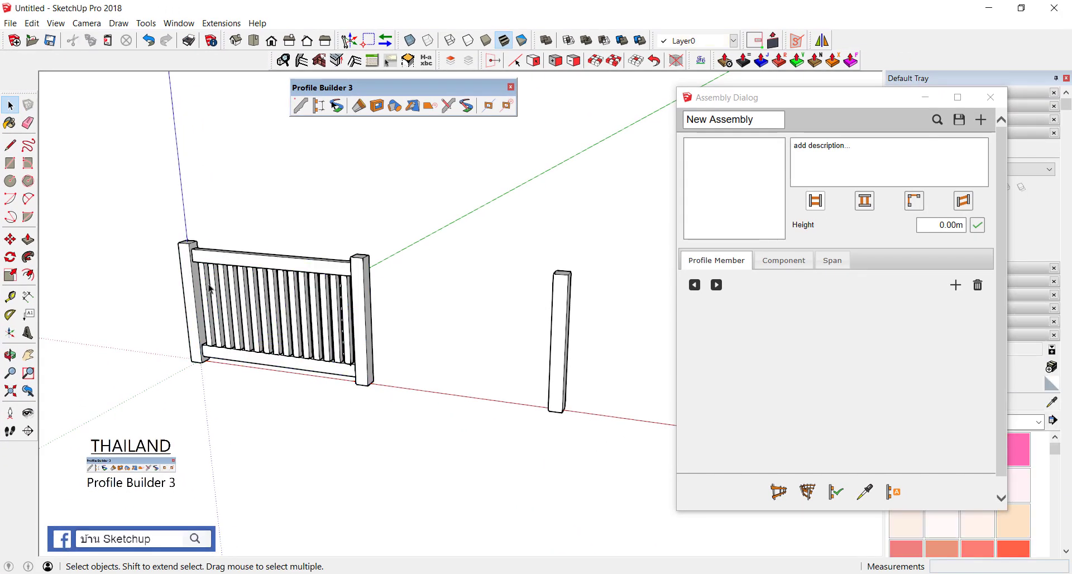
middle_drag(210, 288, 355, 220)
mouse_move(94, 166)
mouse_down()
mouse_move(371, 311)
mouse_move(506, 431)
mouse_up()
middle_drag(399, 433, 454, 279)
shift+click(453, 279)
middle_drag(406, 329, 384, 354)
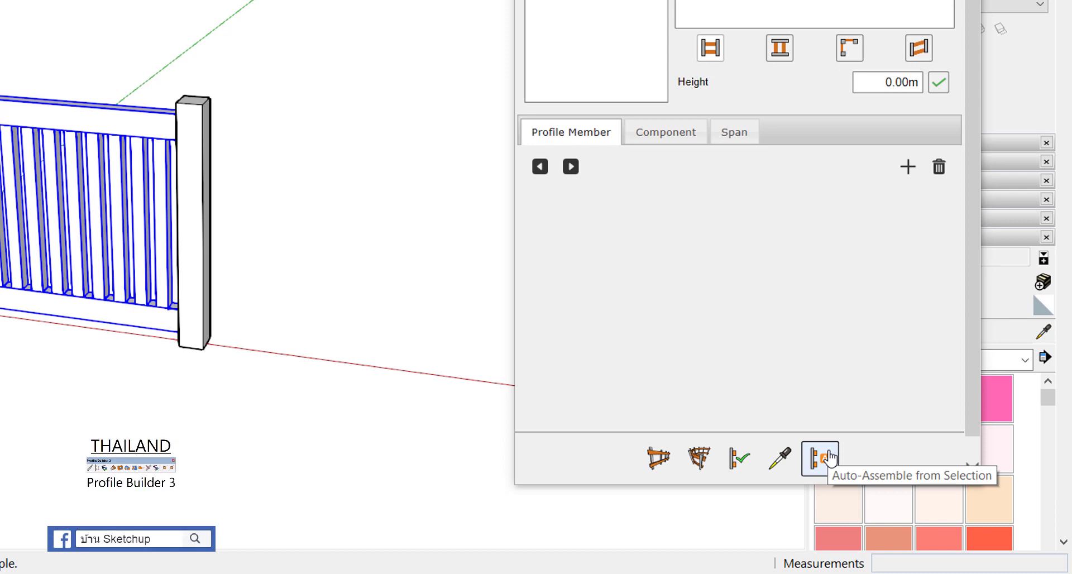
click(831, 458)
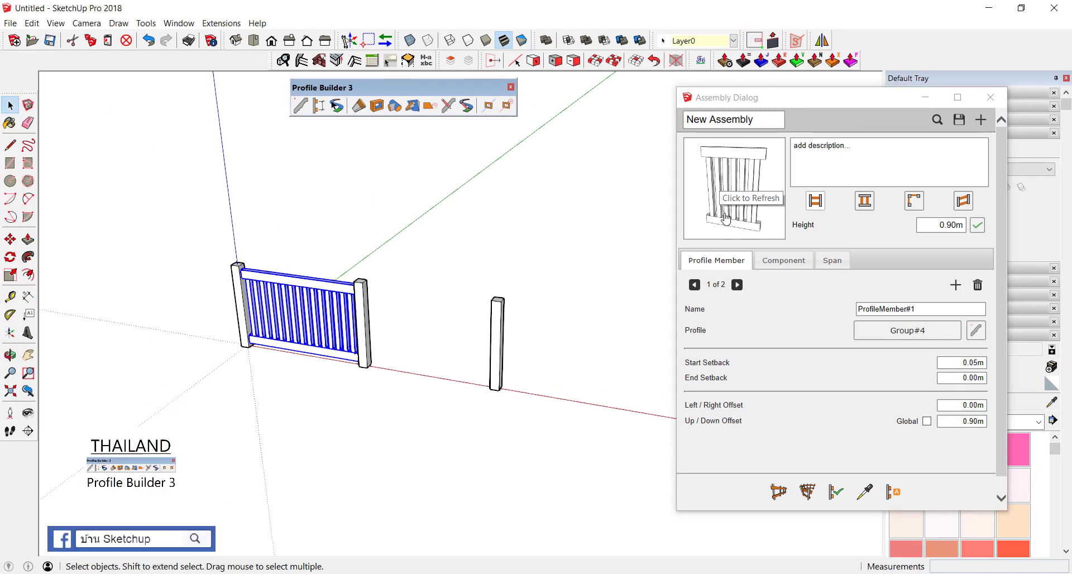
Draw a fence run from the assembly between two picked points
click(779, 492)
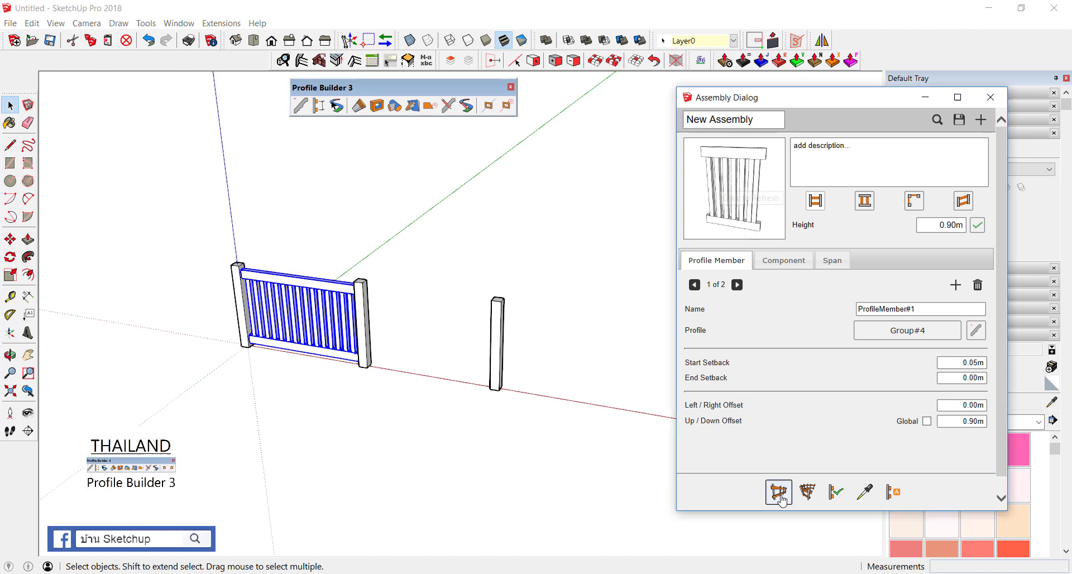
click(291, 236)
click(455, 255)
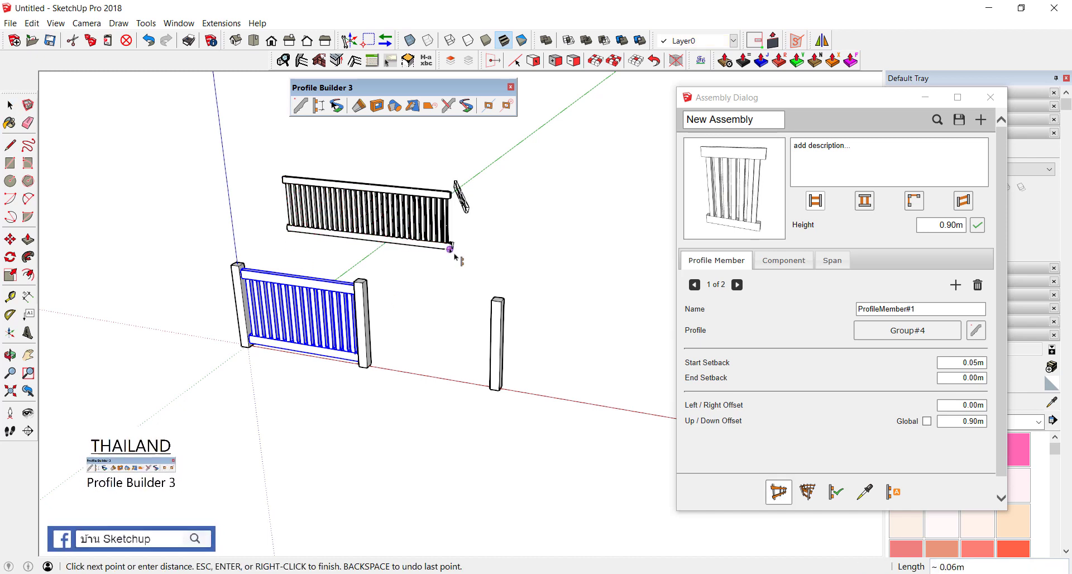
key(Escape)
Show the assembly's Component#1 settings, spacing baluster B at 0.09m
scroll(456, 258, up, 3)
scroll(481, 268, up, 2)
scroll(492, 271, down, 2)
scroll(508, 276, up, 2)
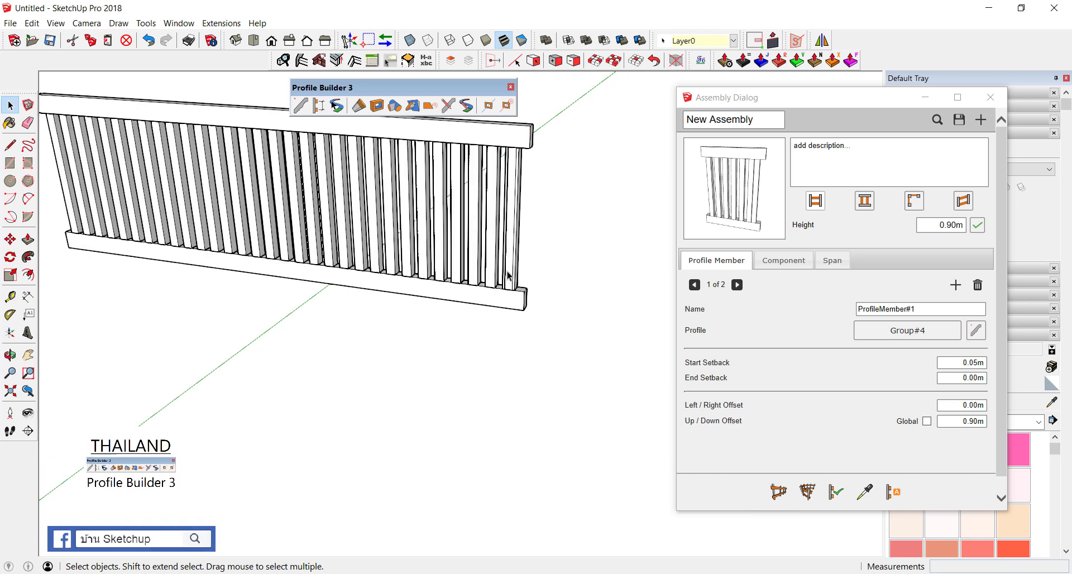
scroll(508, 276, up, 1)
scroll(512, 287, up, 2)
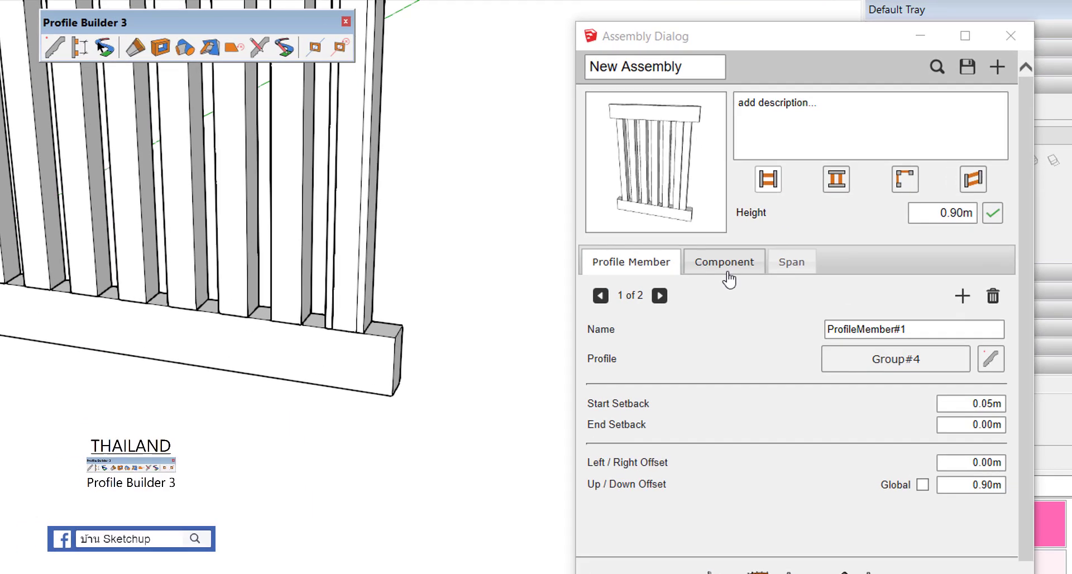
click(724, 267)
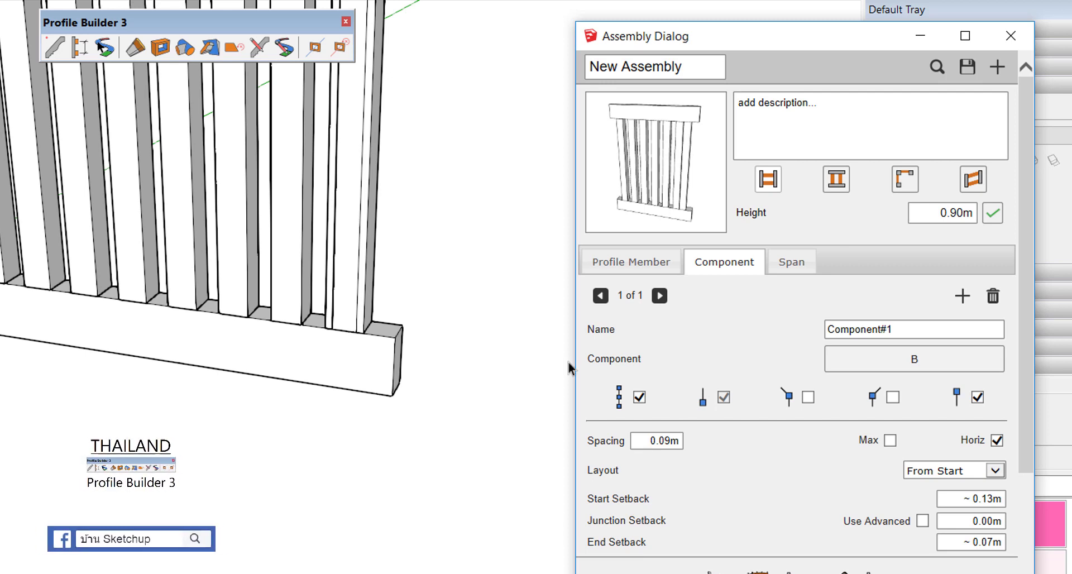
Regenerate the fence panel with Max pickets, packing them at 0.09 m spacing along its length
mouse_move(14, 225)
mouse_down()
mouse_move(352, 251)
mouse_move(306, 293)
mouse_up()
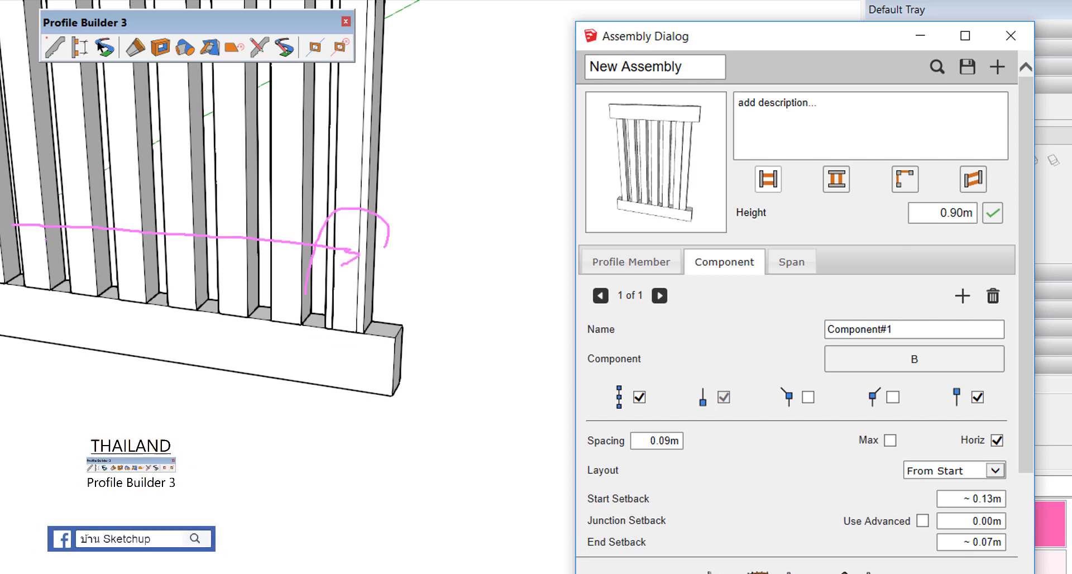
key(Escape)
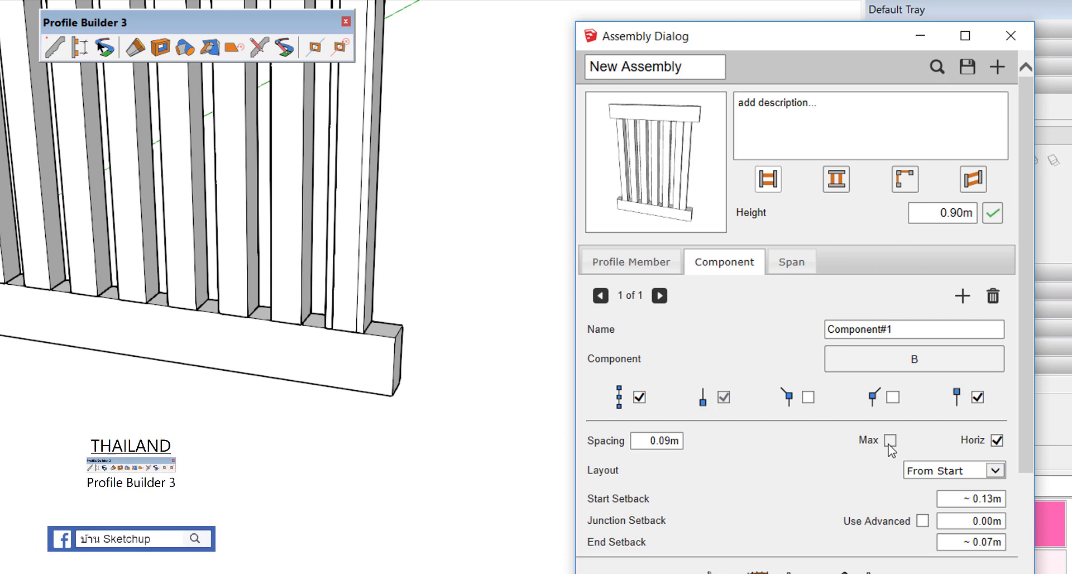
click(891, 441)
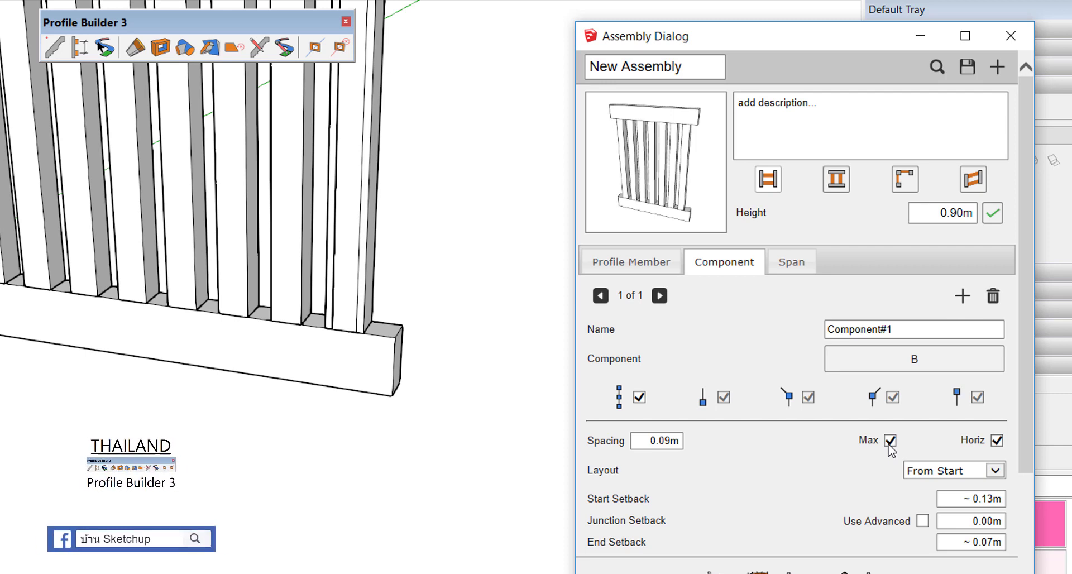
click(313, 204)
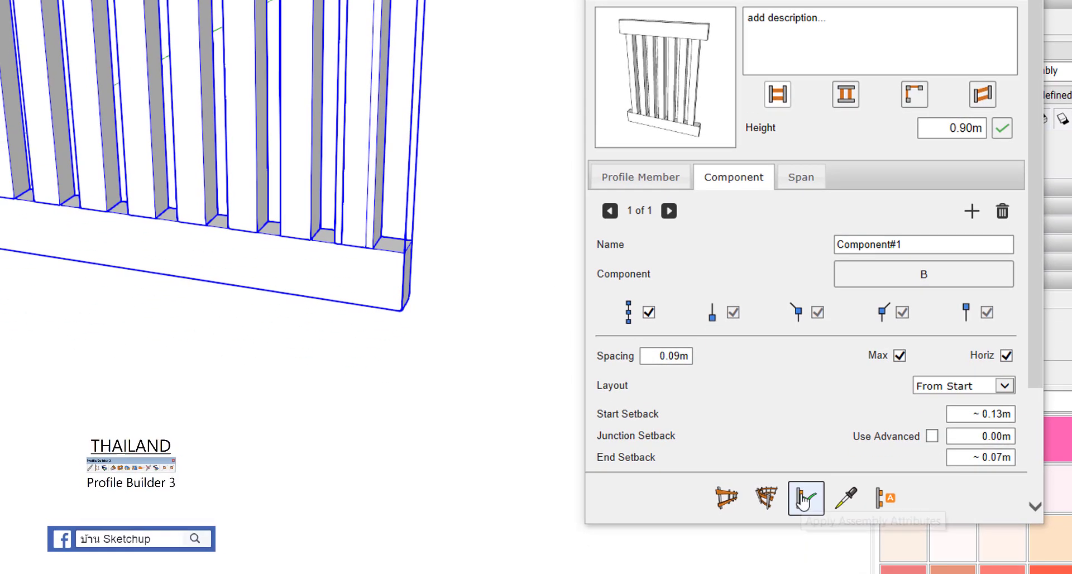
click(803, 499)
scroll(440, 283, down, 3)
click(488, 302)
middle_drag(489, 302, 414, 318)
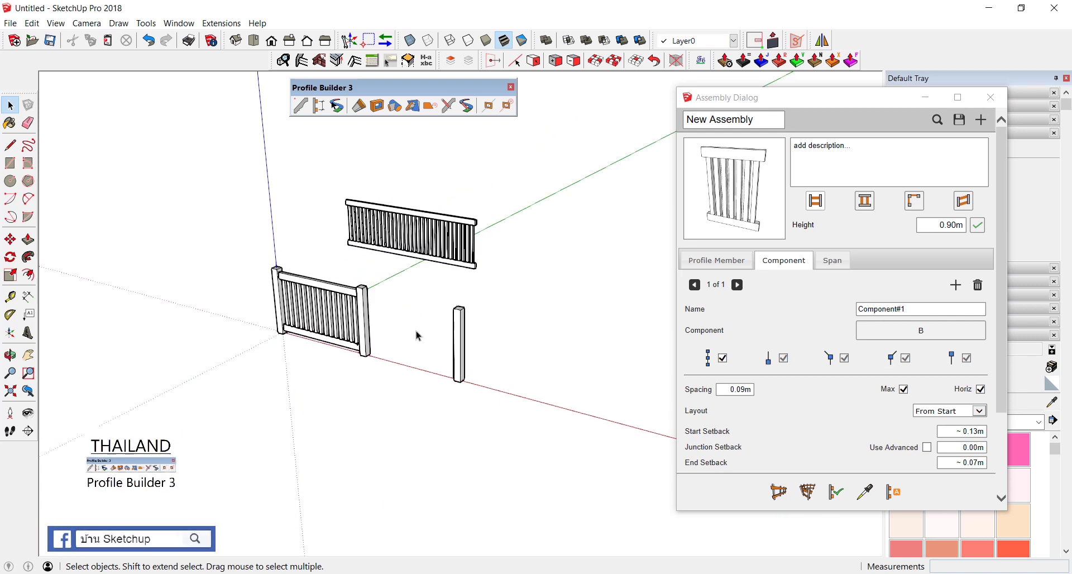
Auto-assemble a new assembly from both gate posts and the standalone post, answering No
scroll(384, 341, up, 2)
middle_drag(316, 295, 240, 327)
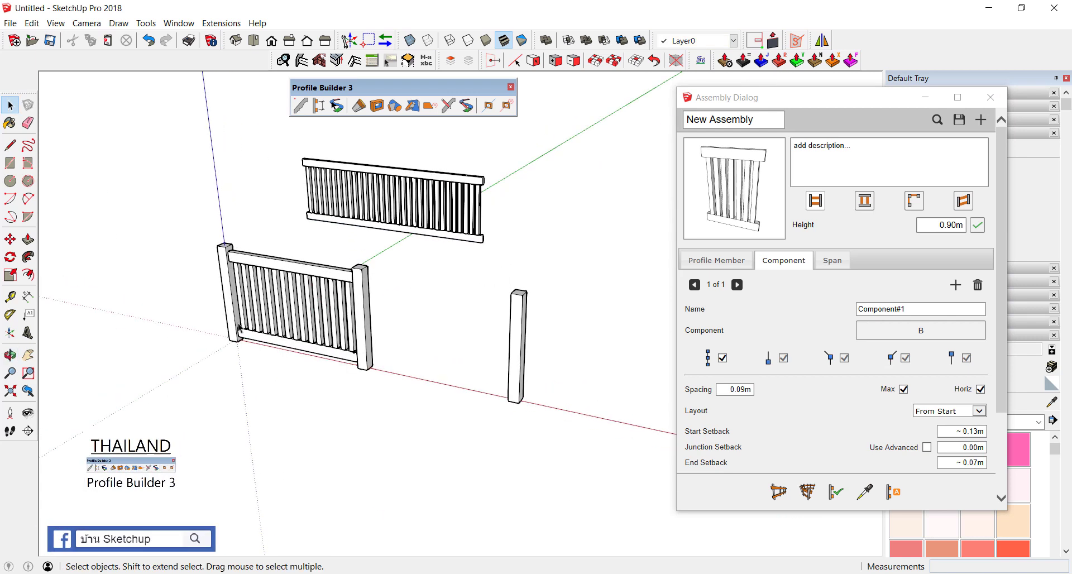
click(227, 307)
shift+click(363, 323)
shift+click(524, 341)
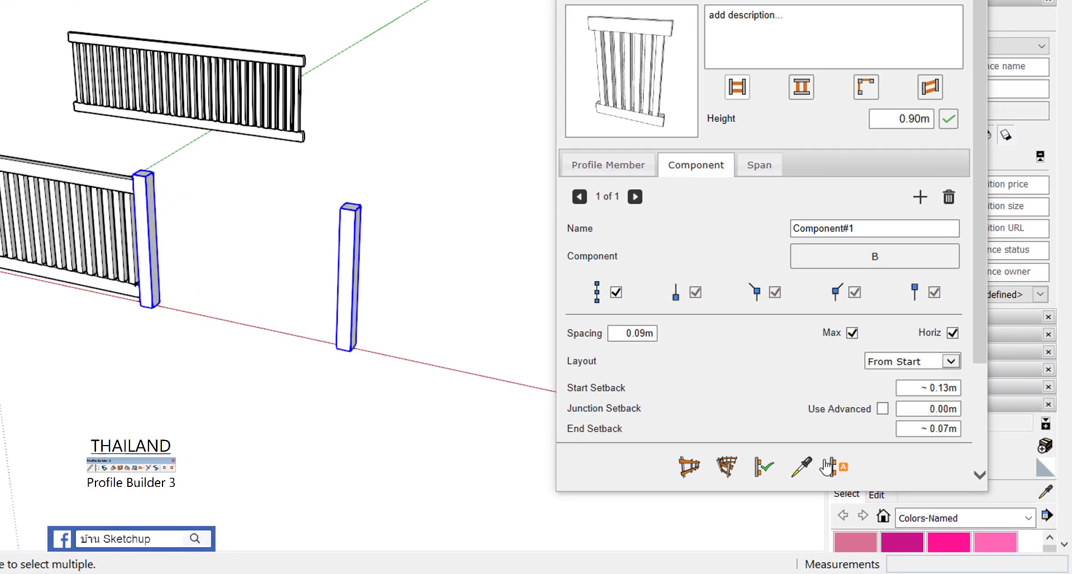
click(830, 467)
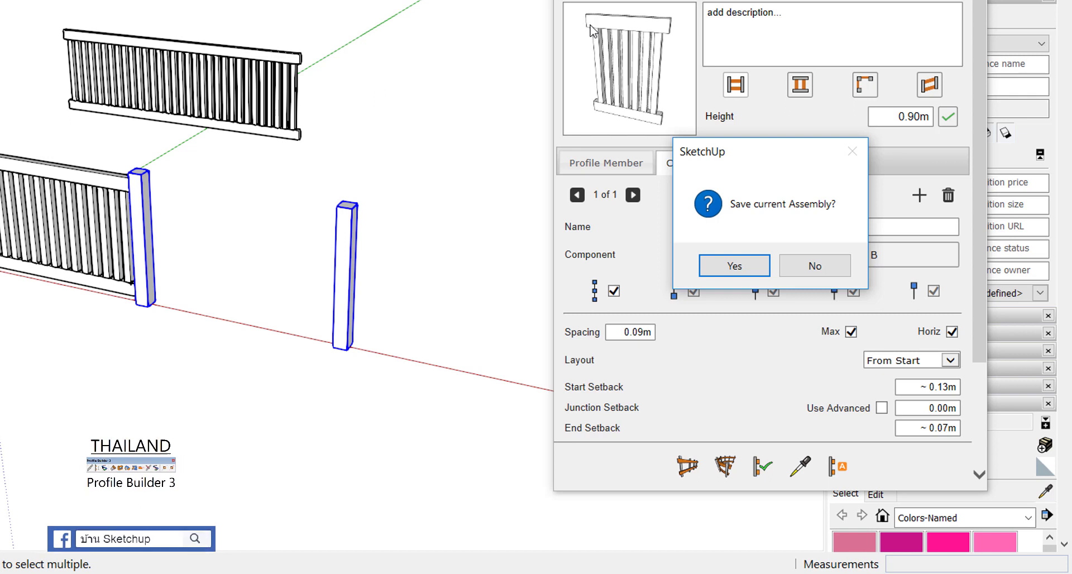
click(815, 268)
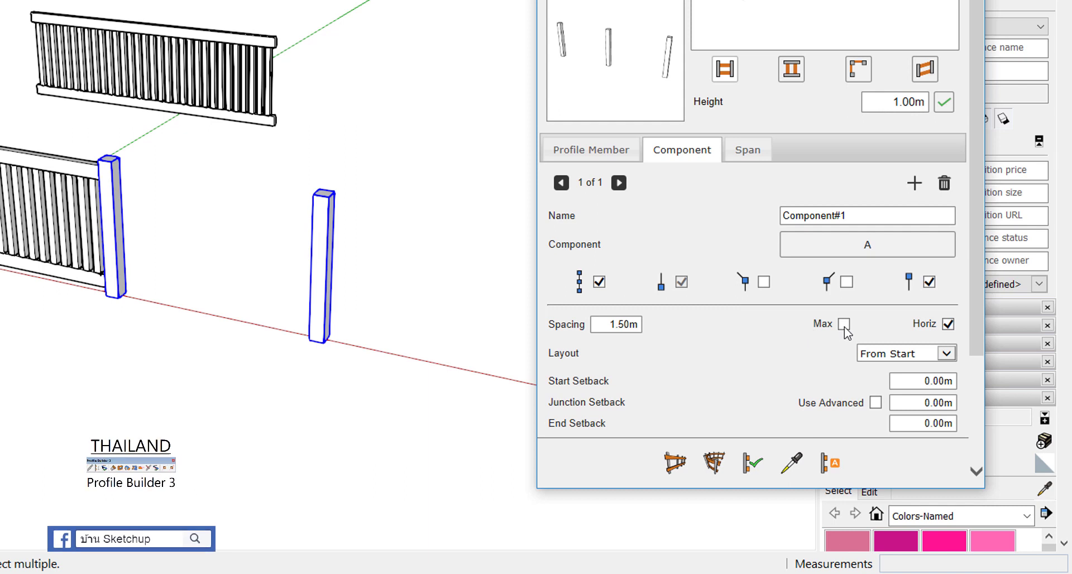
With Max ticked, lay out four 1.00 m posts at 1.50 m spacing along a path
click(844, 324)
click(676, 462)
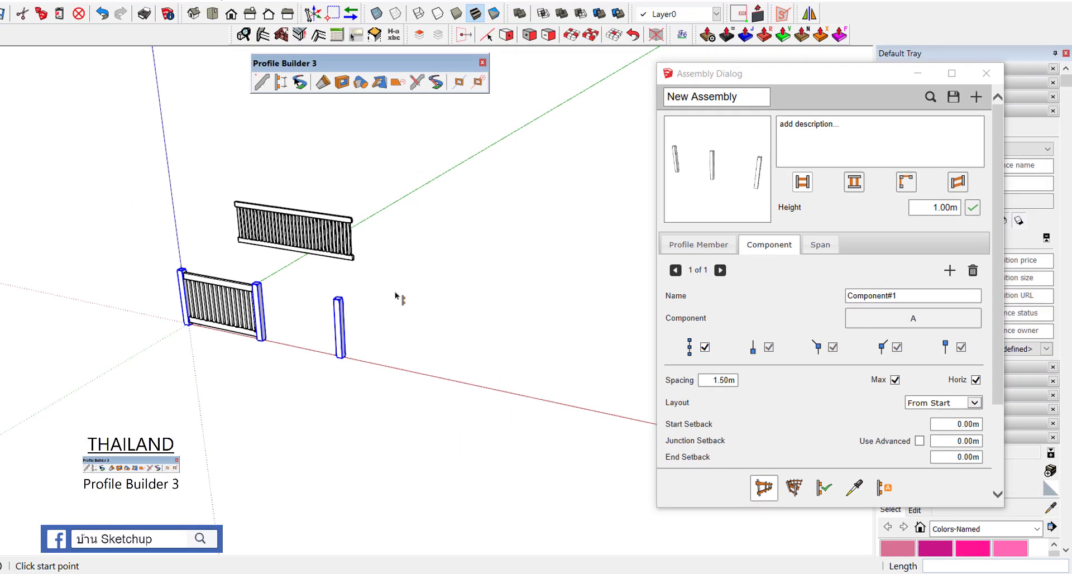
click(395, 292)
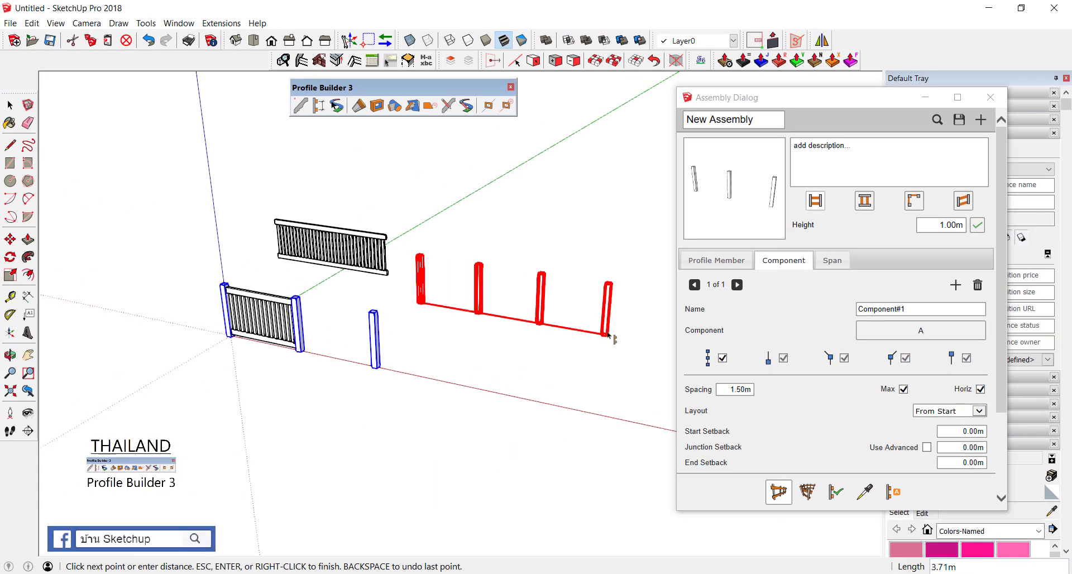
key(Return)
scroll(599, 293, up, 1)
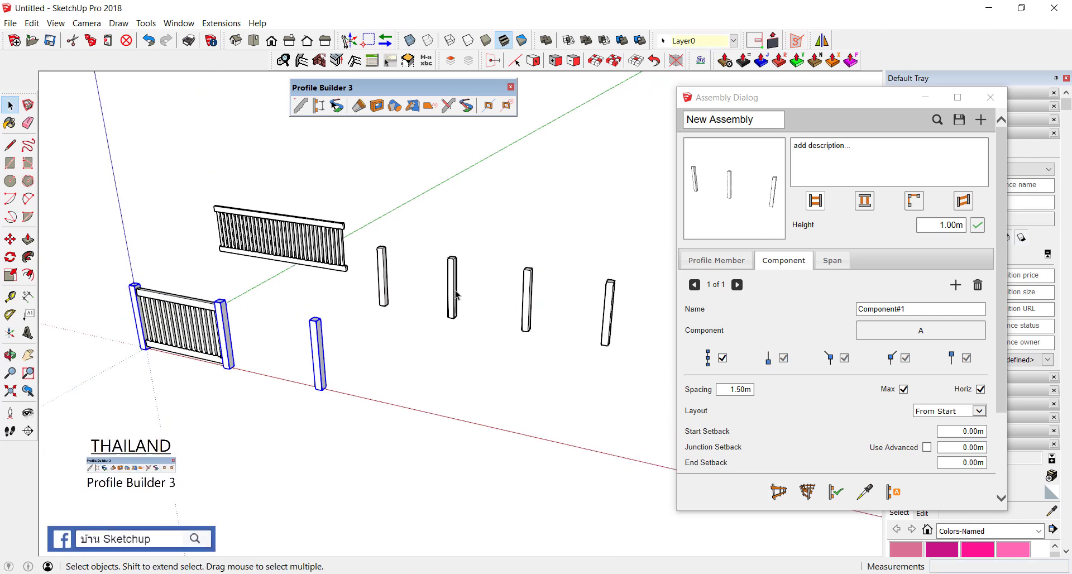
mouse_move(272, 164)
mouse_down()
mouse_move(369, 263)
mouse_move(307, 190)
mouse_move(405, 278)
mouse_move(502, 205)
mouse_move(566, 226)
mouse_up()
key(Escape)
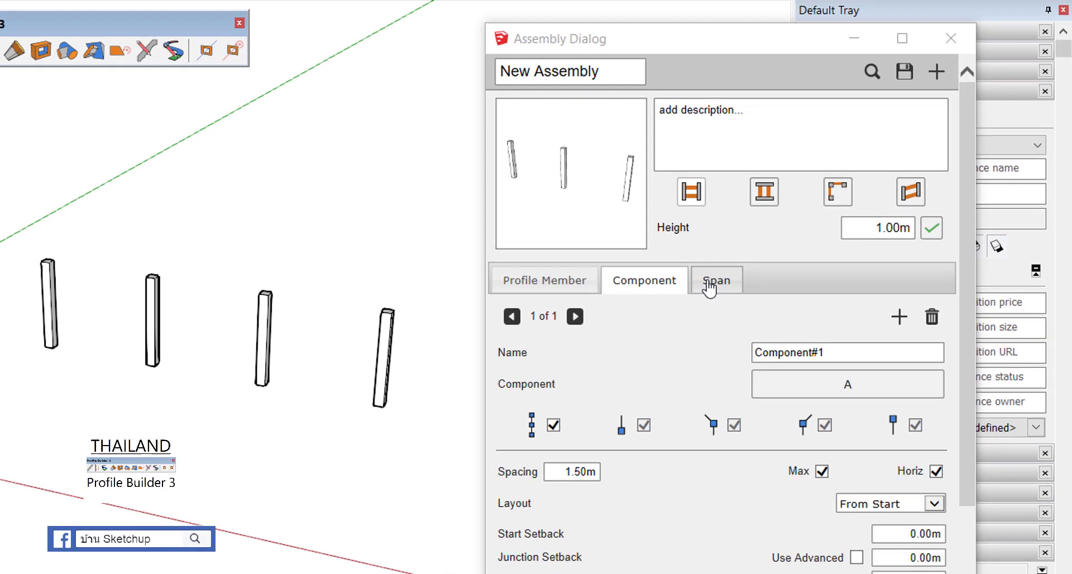
Add a Sub-Assembly span named SPAN to the post assembly and pick its panel from the model
click(709, 287)
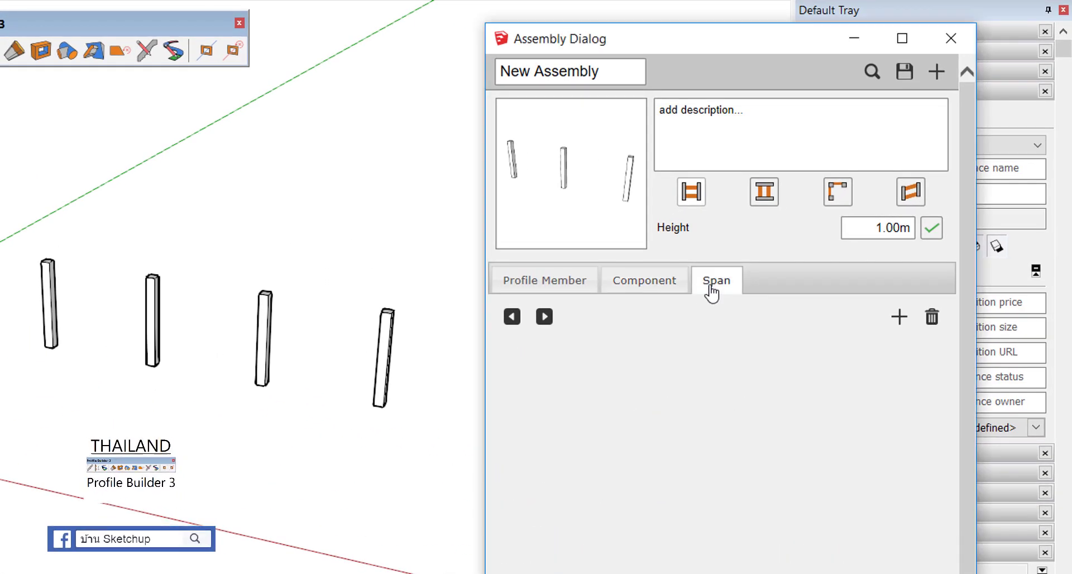
click(898, 318)
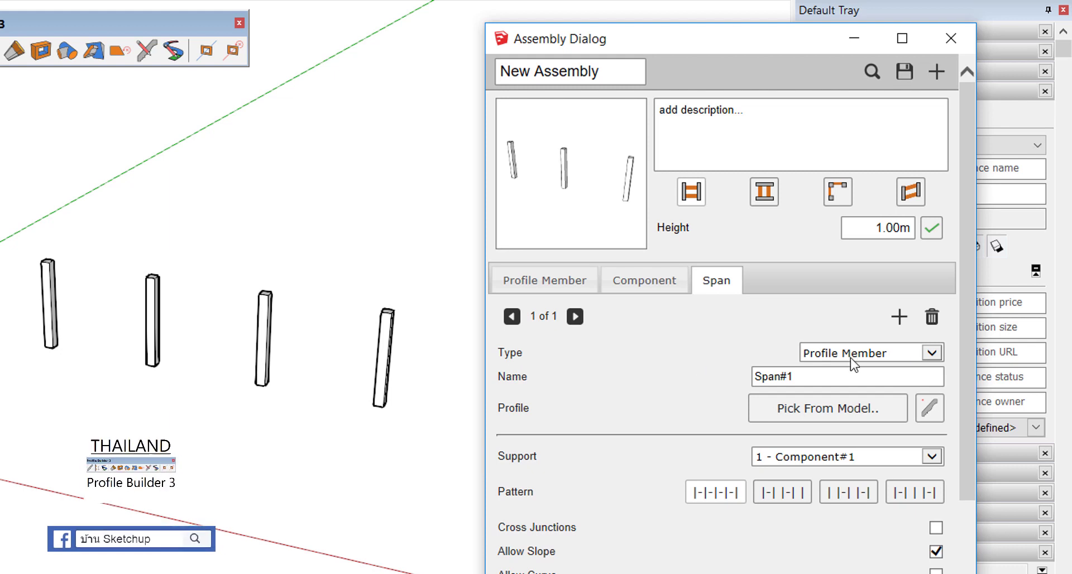
click(933, 352)
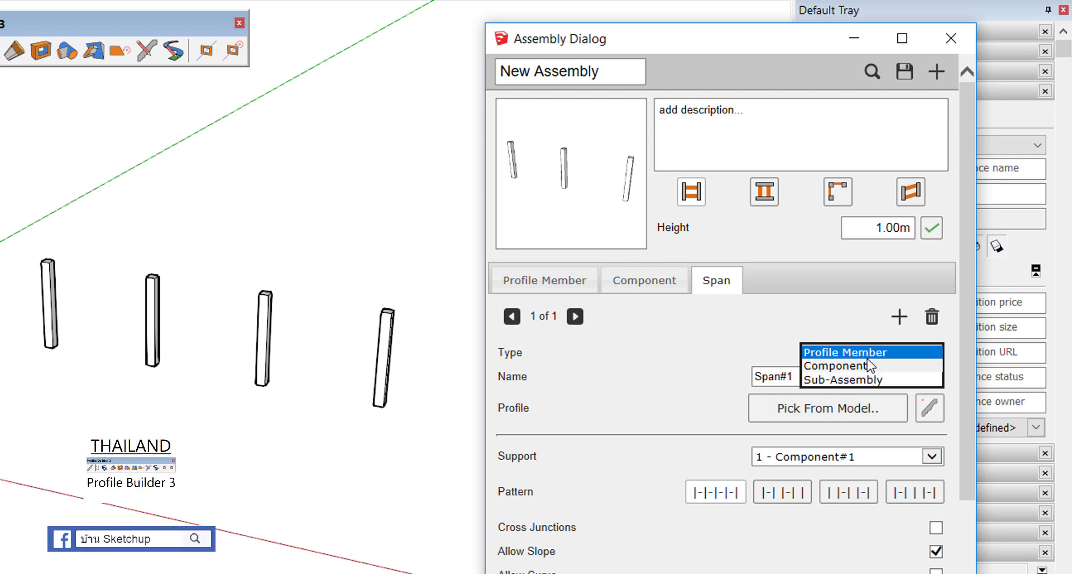
click(830, 382)
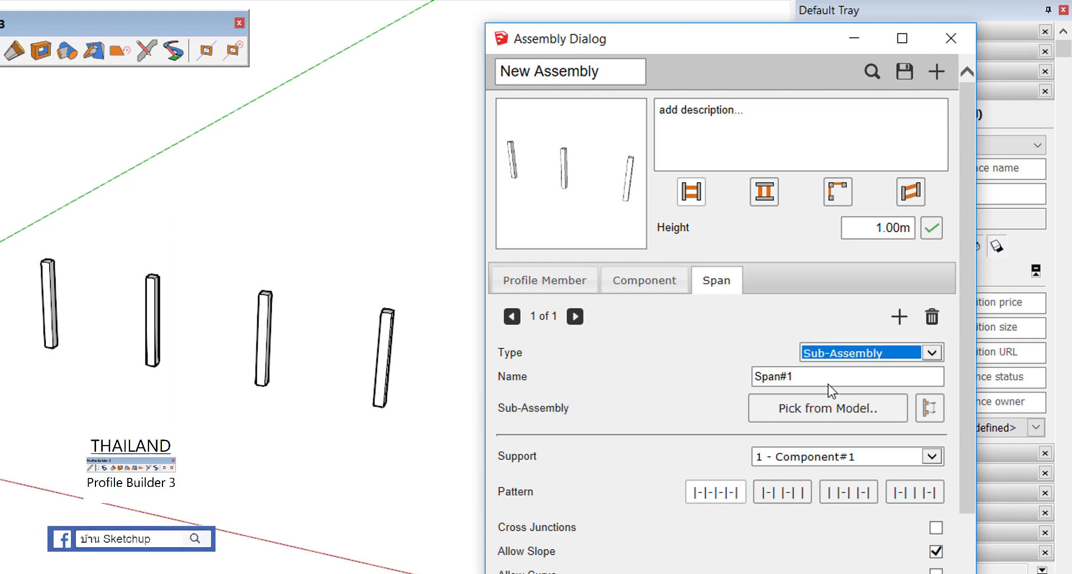
drag(821, 377, 741, 381)
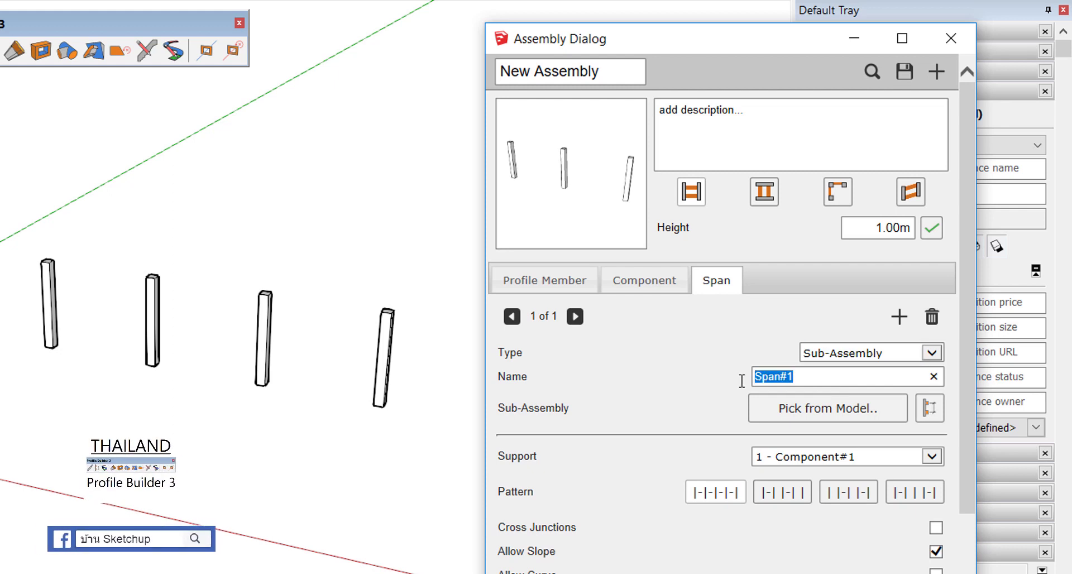
text(SP)
click(790, 412)
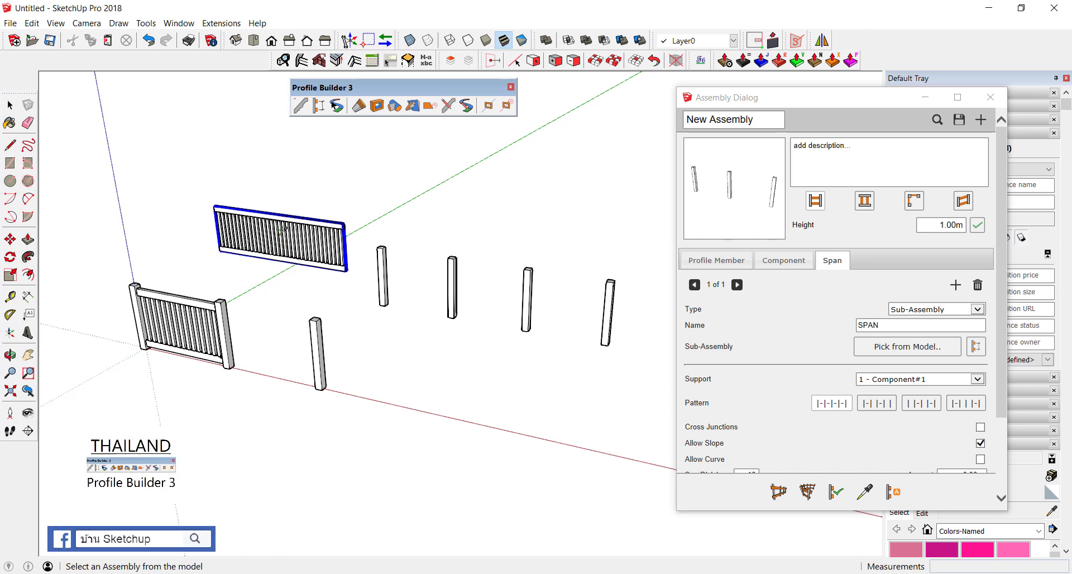
Use the picket panel as SPAN and apply it so panels fill the gaps between posts
click(282, 229)
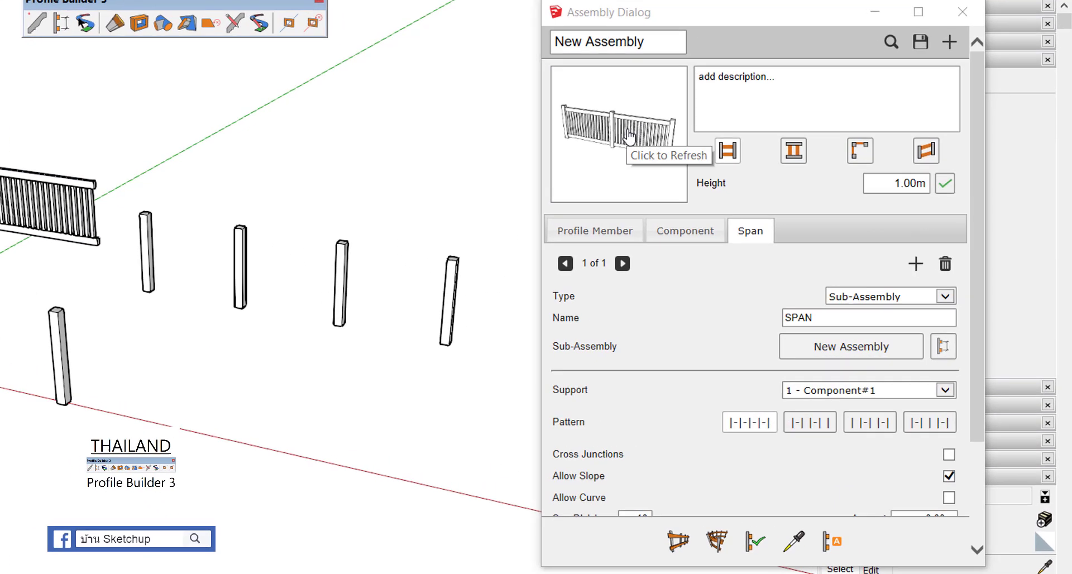
scroll(261, 283, down, 3)
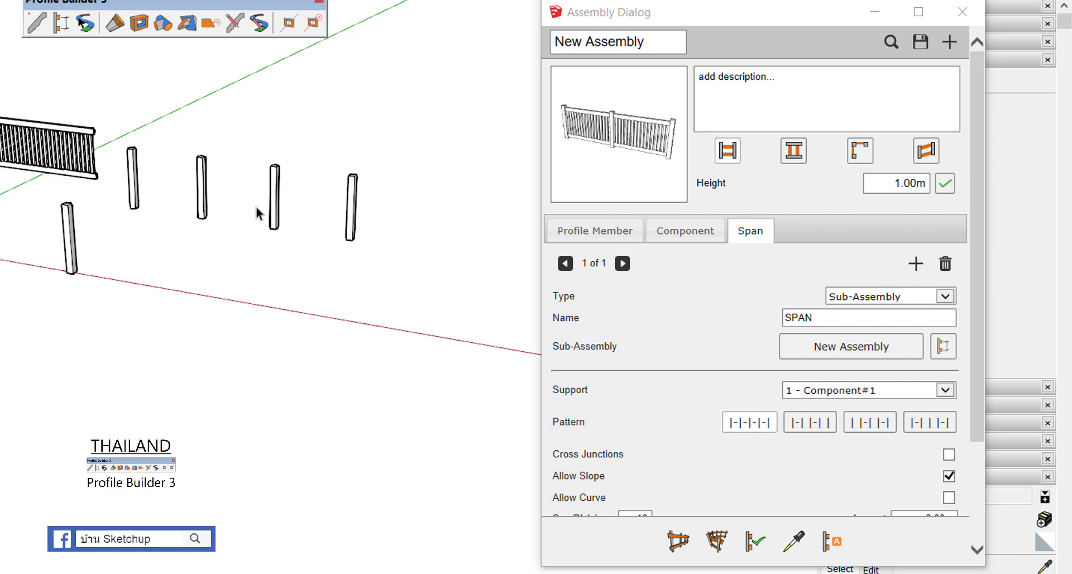
scroll(259, 201, up, 3)
click(280, 183)
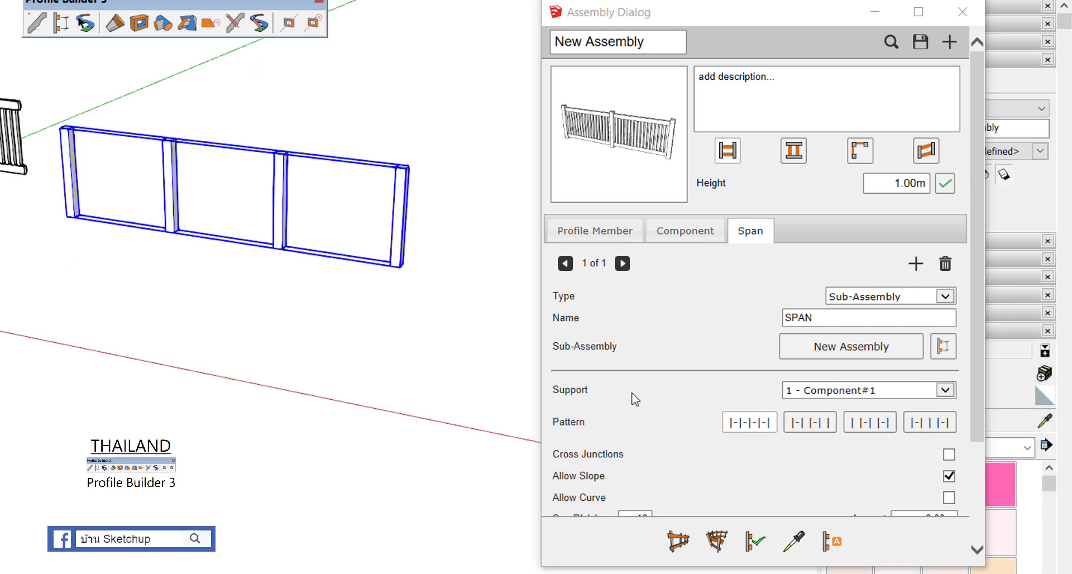
click(757, 543)
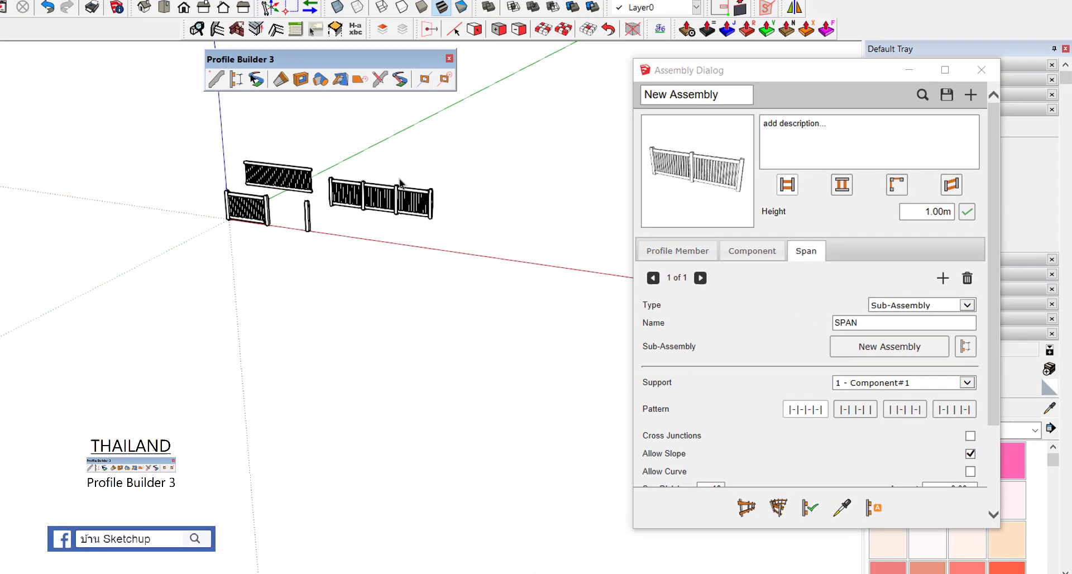
Turn on X-ray and zoom in close on the long post-and-picket fence
scroll(462, 207, up, 2)
scroll(462, 207, up, 3)
scroll(463, 207, up, 3)
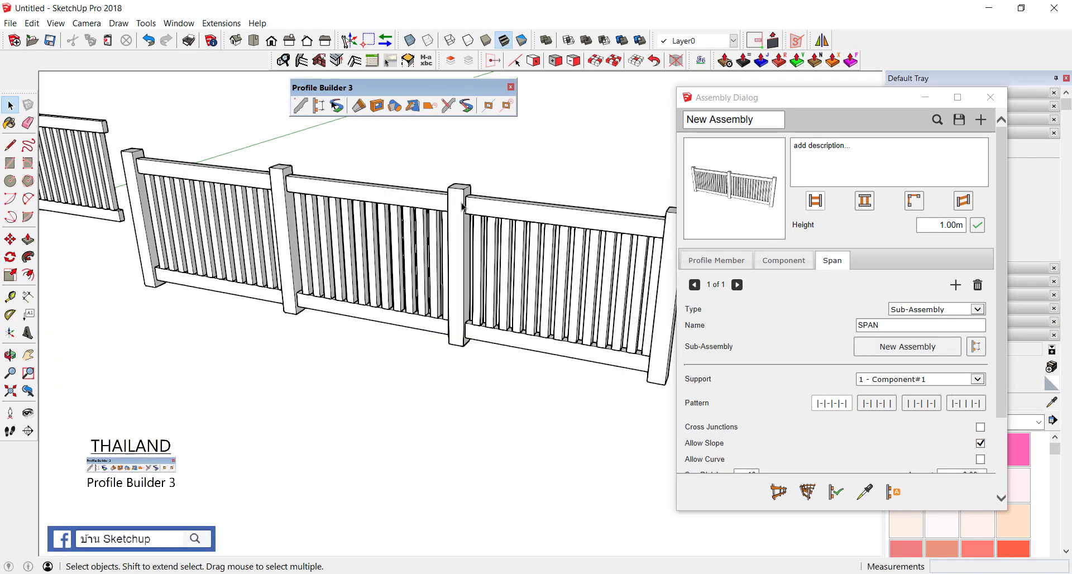
mouse_move(408, 233)
middle_down()
mouse_move(443, 232)
mouse_move(506, 107)
middle_up()
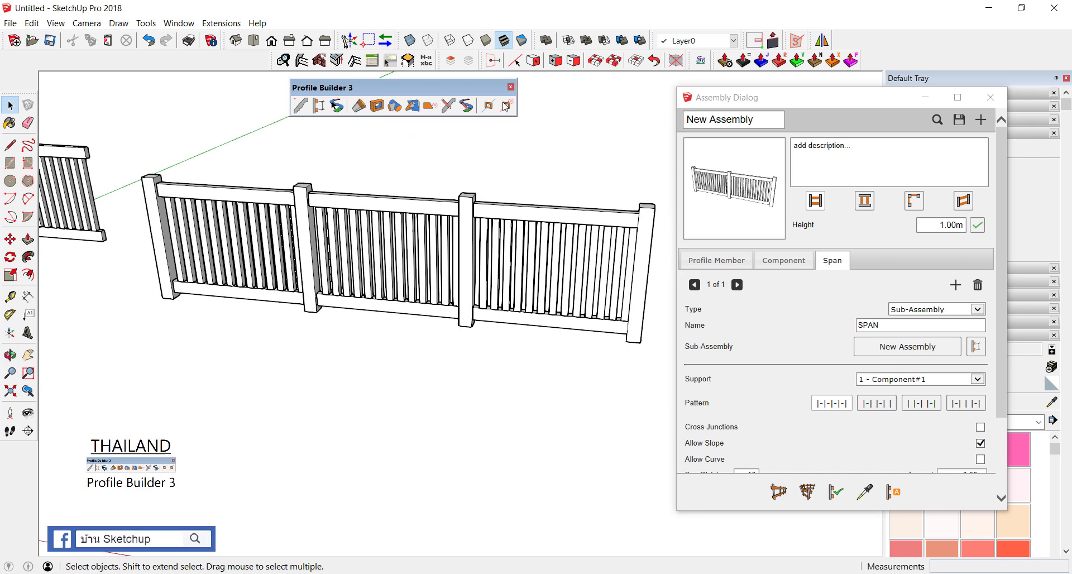
click(412, 43)
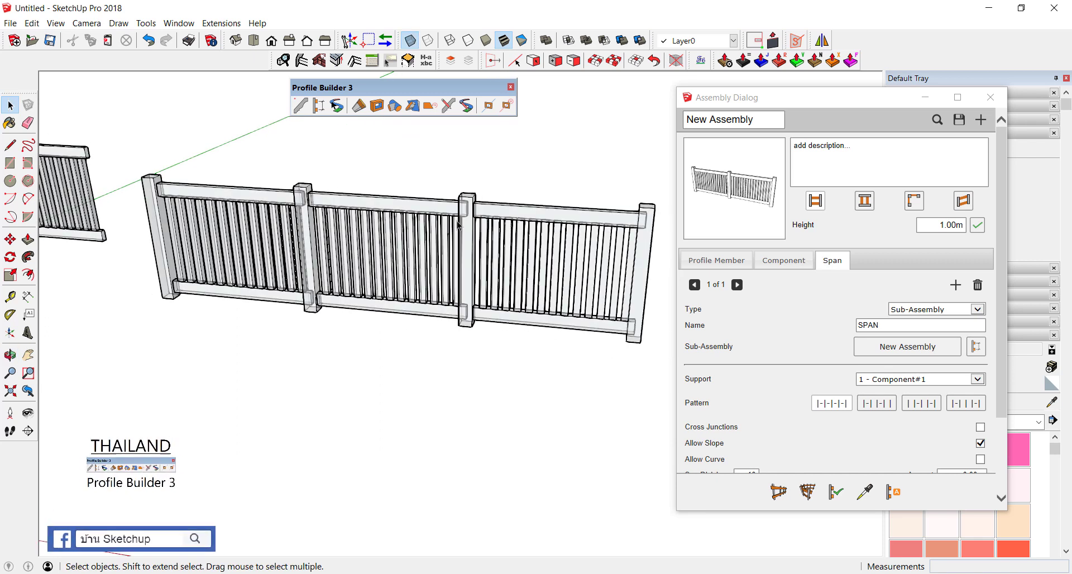
scroll(227, 207, up, 2)
middle_drag(227, 207, 331, 216)
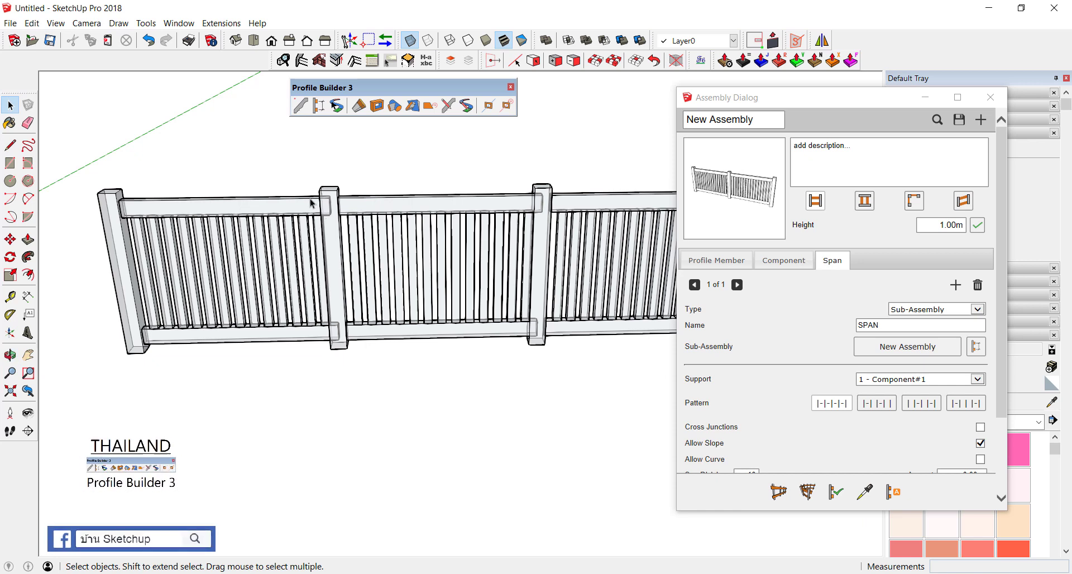
scroll(313, 203, up, 1)
scroll(335, 201, up, 2)
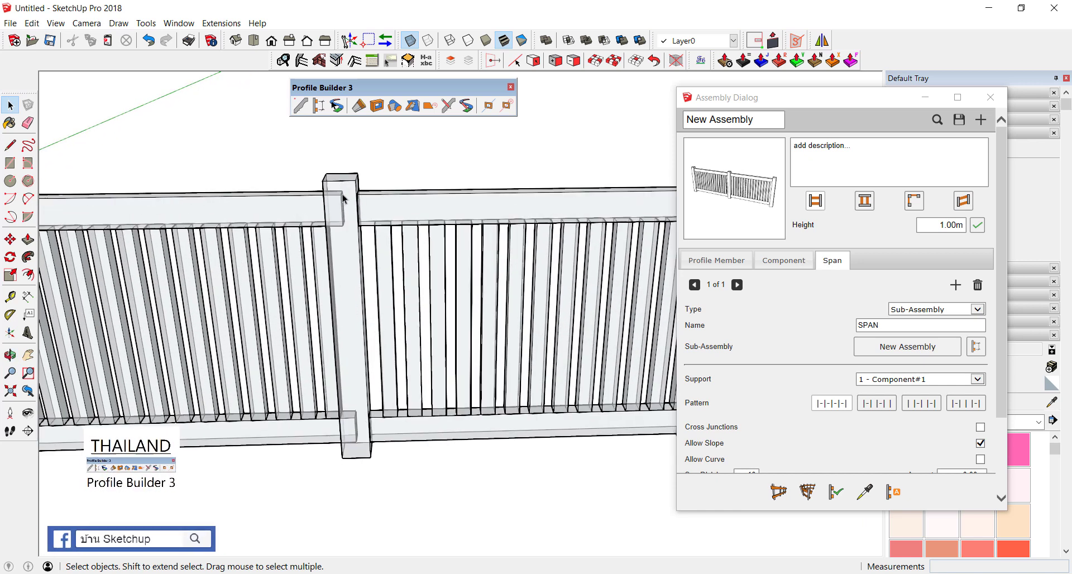
scroll(933, 408, down, 3)
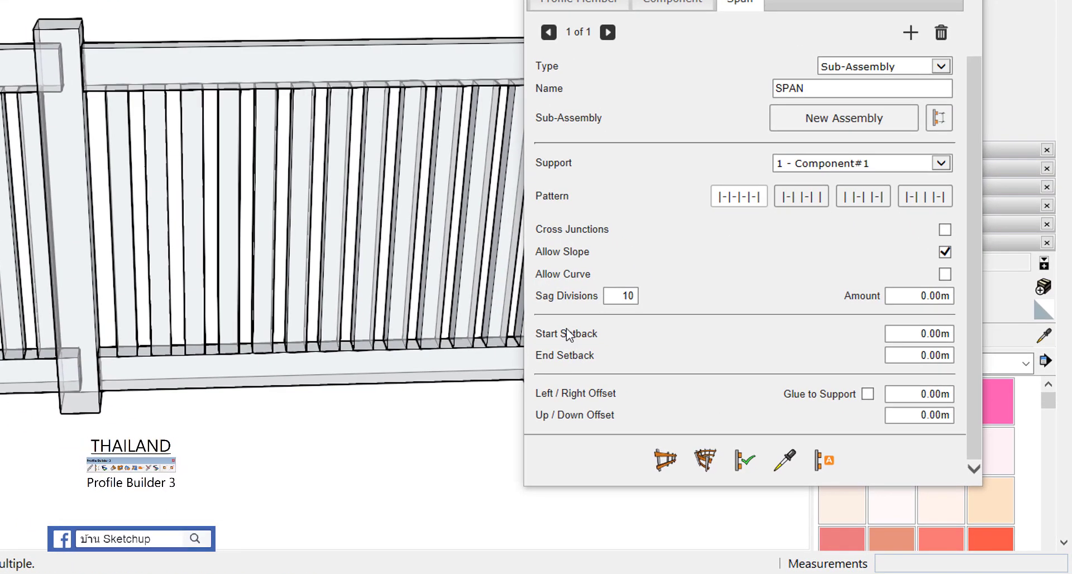
mouse_move(553, 355)
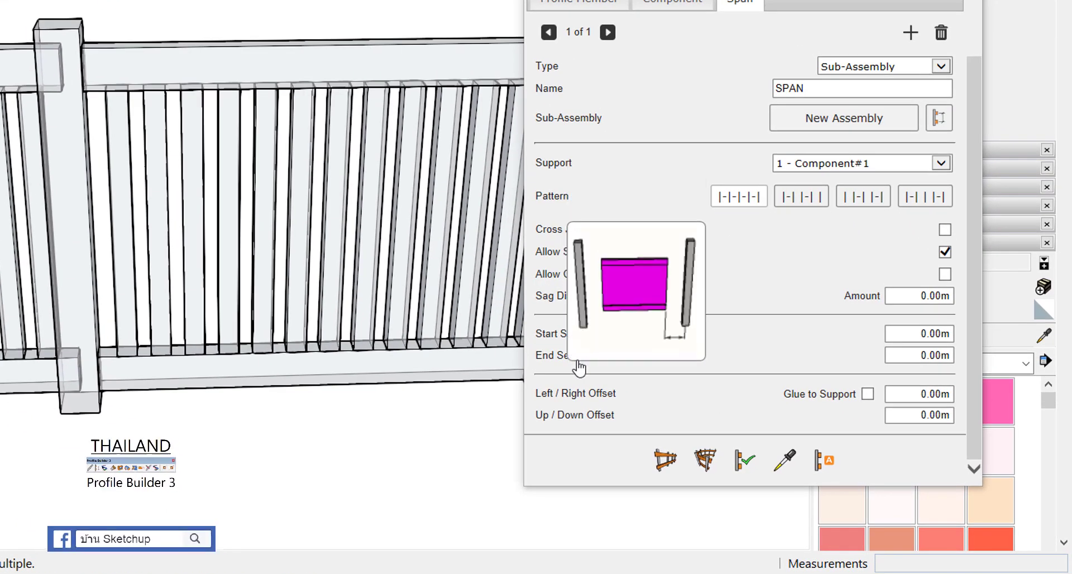
Set the SPAN End Setback to 0.05 m and apply it to the fence
drag(895, 356, 955, 357)
text(5CM)
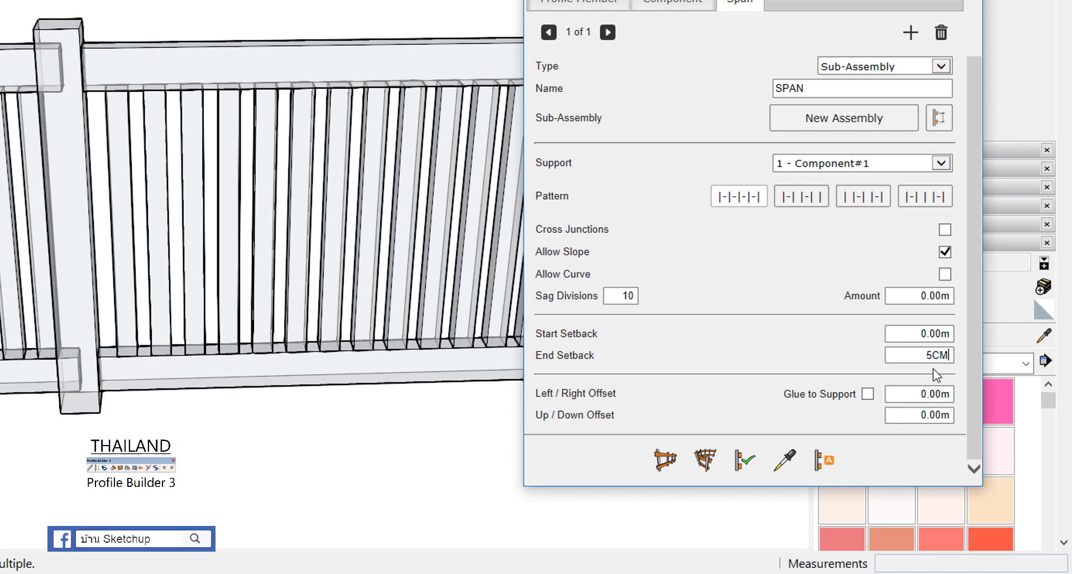
click(744, 459)
click(816, 251)
key(Return)
click(423, 90)
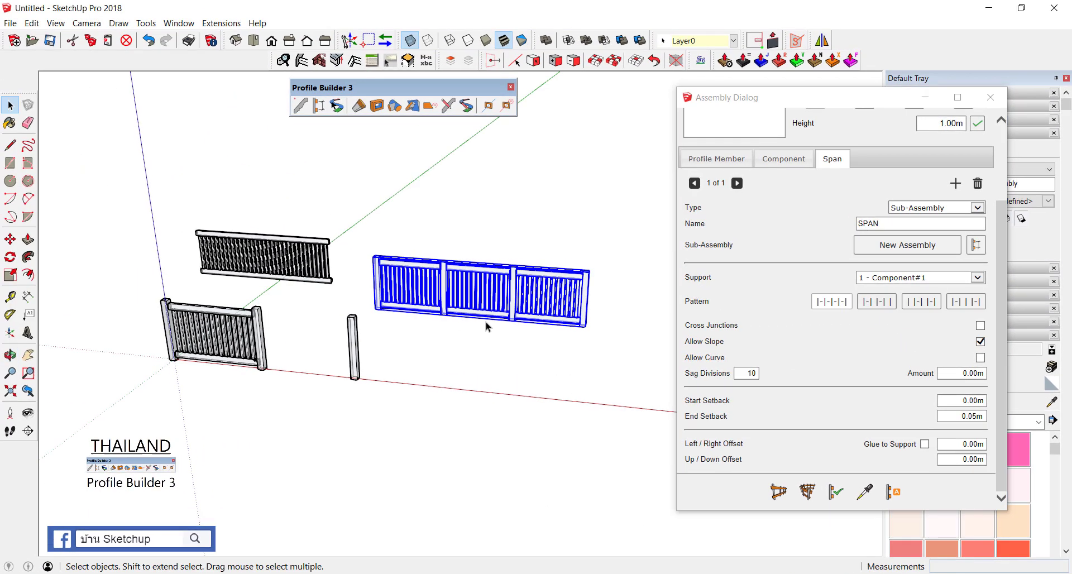
Turn X-ray off so the fences render solid
scroll(486, 323, up, 2)
scroll(469, 310, up, 3)
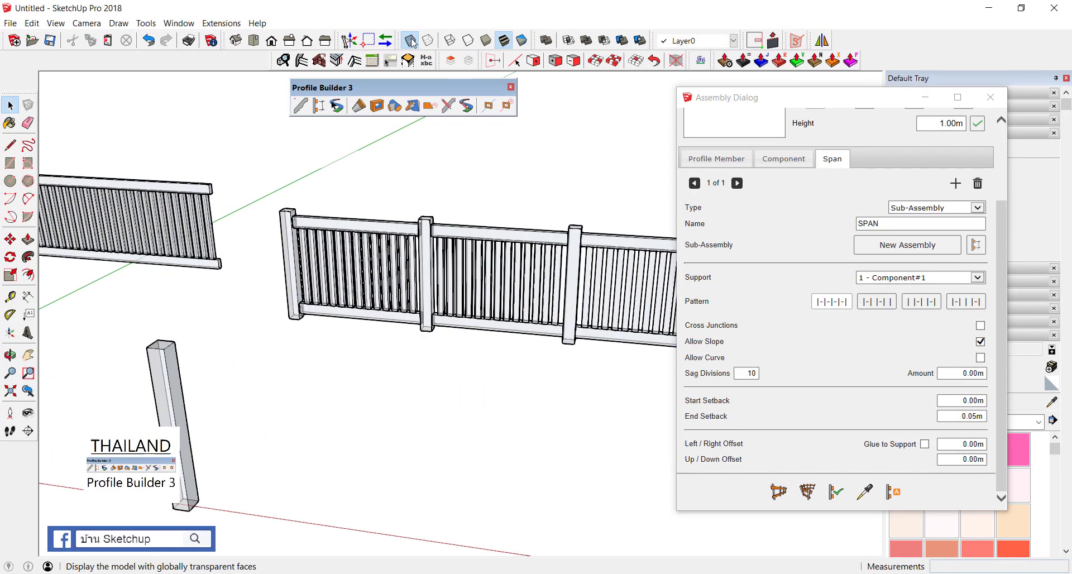
click(410, 40)
scroll(335, 252, down, 5)
Build a three-span U-shaped picket fence with the Profile Builder span tool
middle_drag(309, 280, 491, 290)
click(778, 491)
click(360, 381)
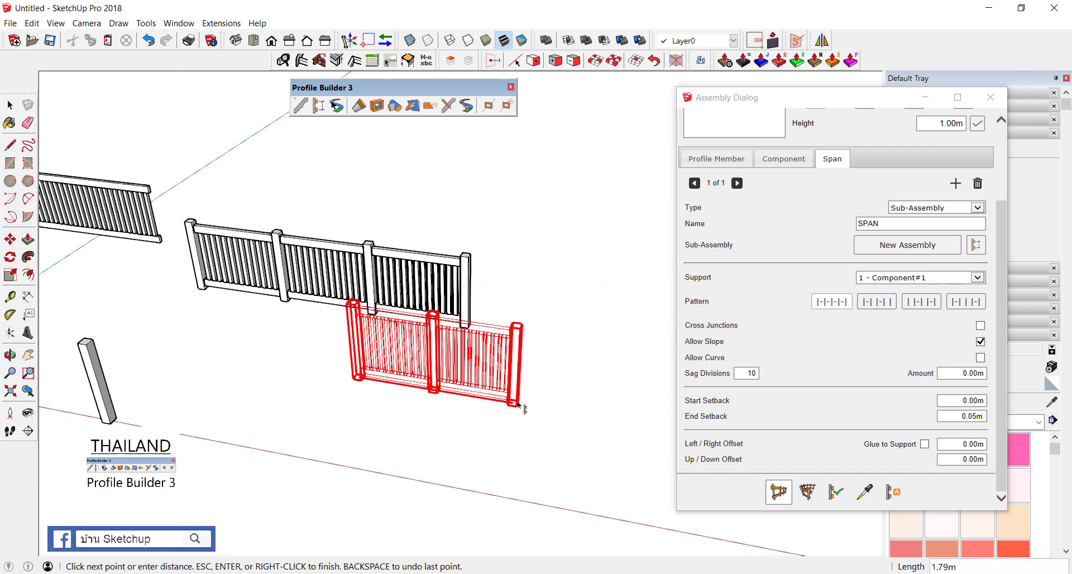
click(518, 404)
click(567, 263)
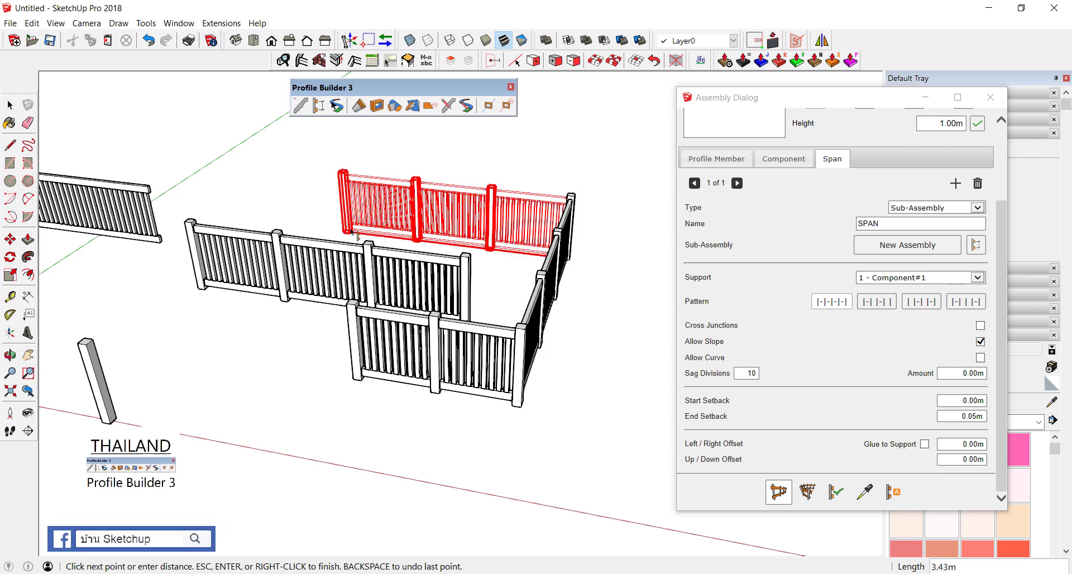
click(352, 233)
scroll(352, 232, down, 4)
key(space)
Erase the extra fence span, the lone post and the stray panel pieces
key(e)
drag(293, 244, 282, 204)
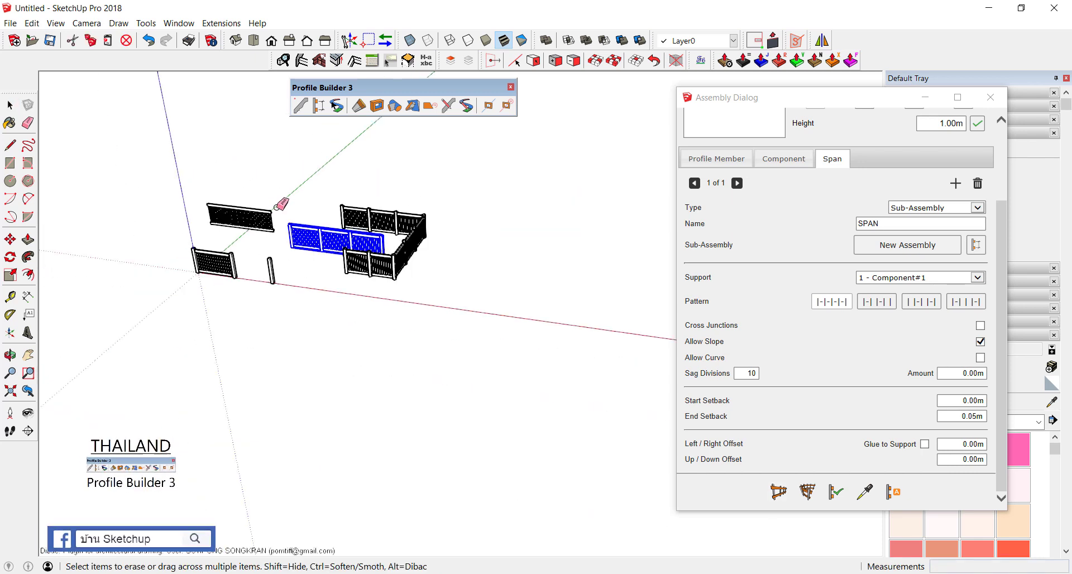
click(272, 271)
click(273, 220)
scroll(330, 229, up, 1)
scroll(330, 229, up, 3)
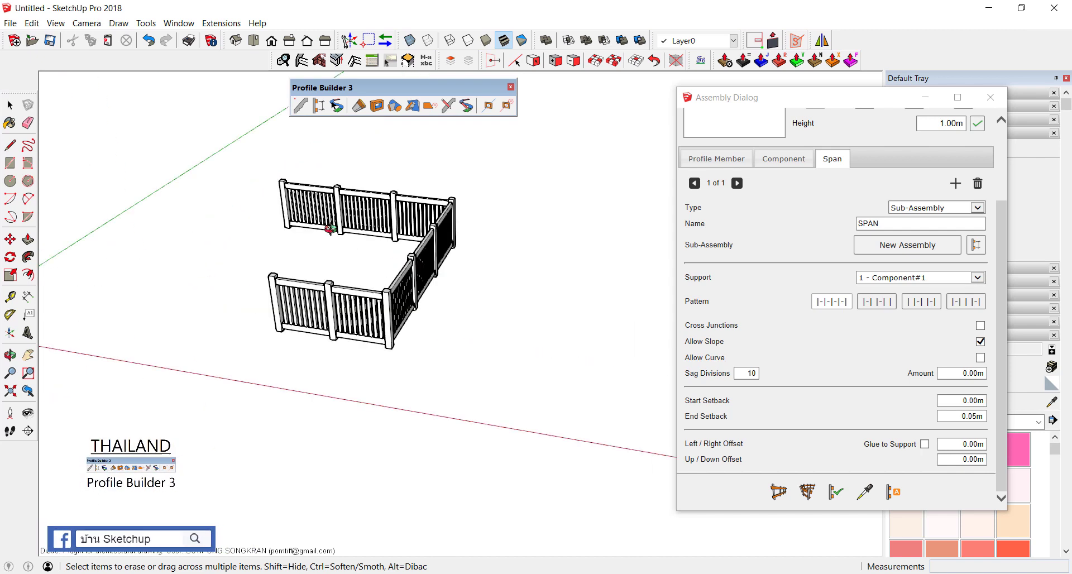
middle_drag(331, 229, 434, 251)
scroll(434, 251, up, 1)
key(space)
scroll(434, 251, up, 1)
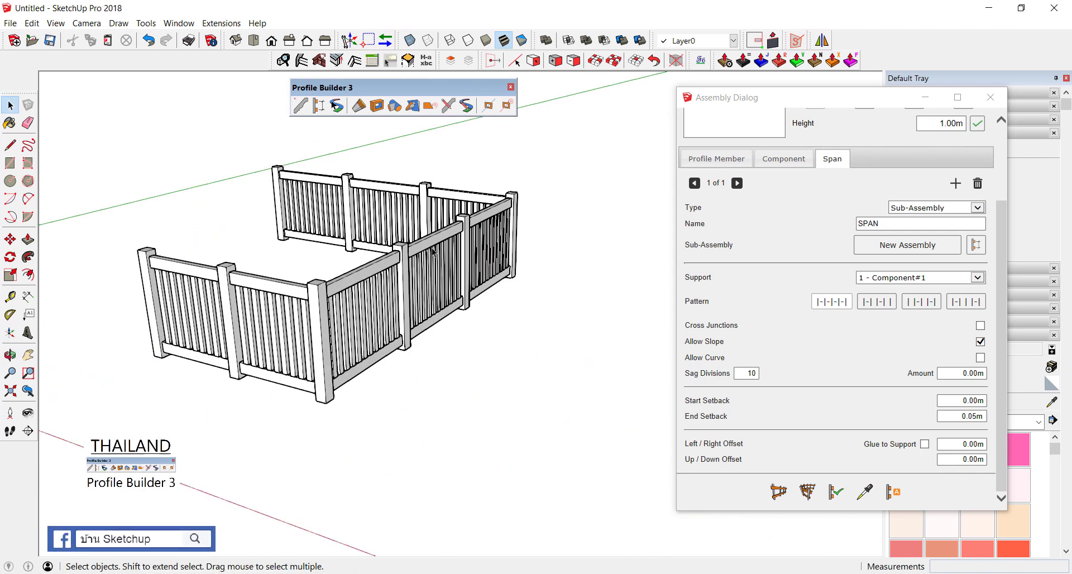
Extend the fence path with a new line and rebuild fences along each path
double_click(432, 250)
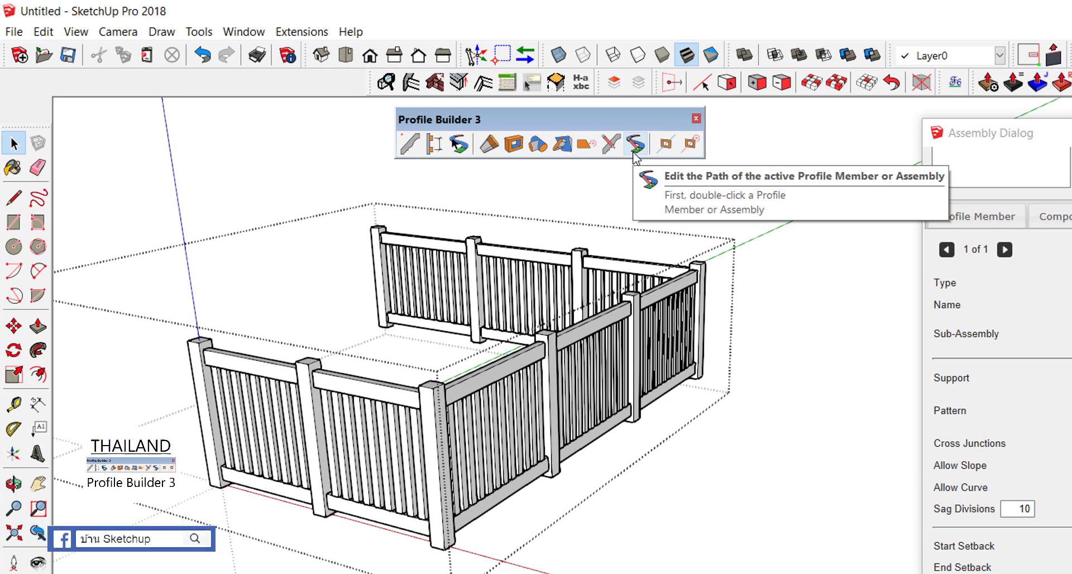
click(635, 144)
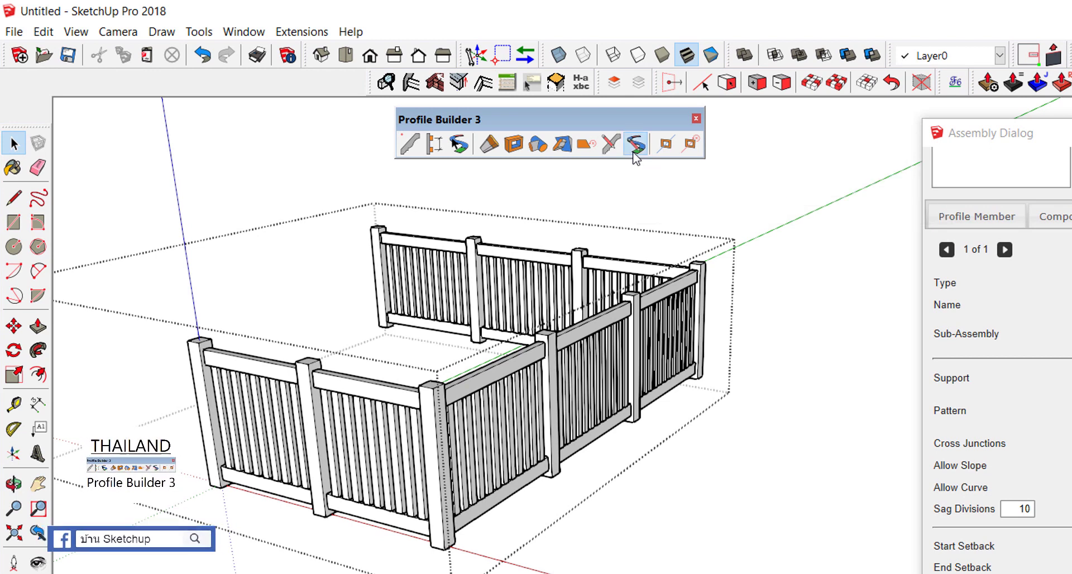
scroll(562, 343, up, 2)
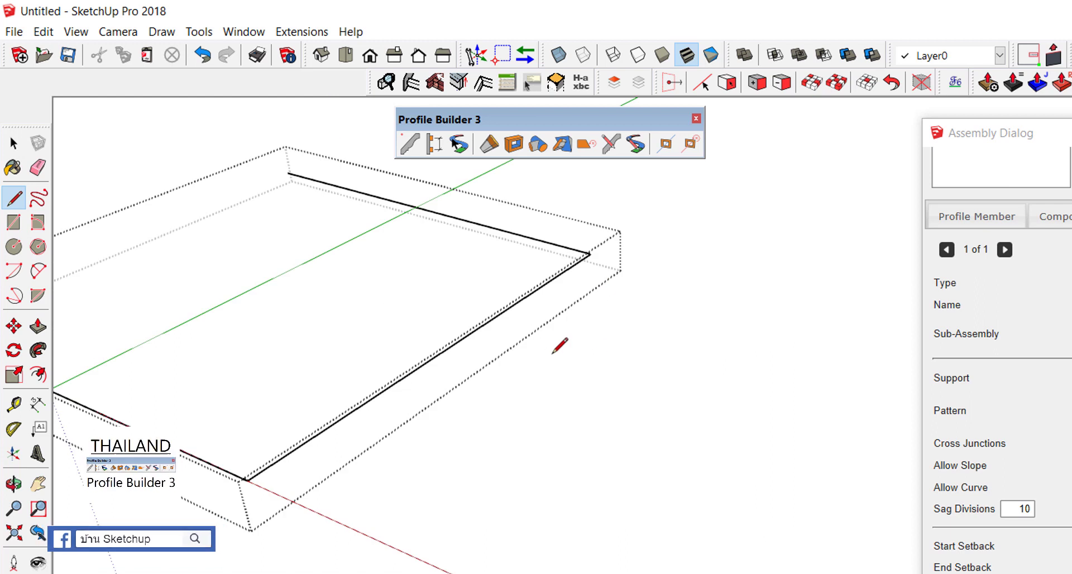
scroll(503, 359, down, 2)
scroll(599, 385, down, 2)
click(700, 423)
key(space)
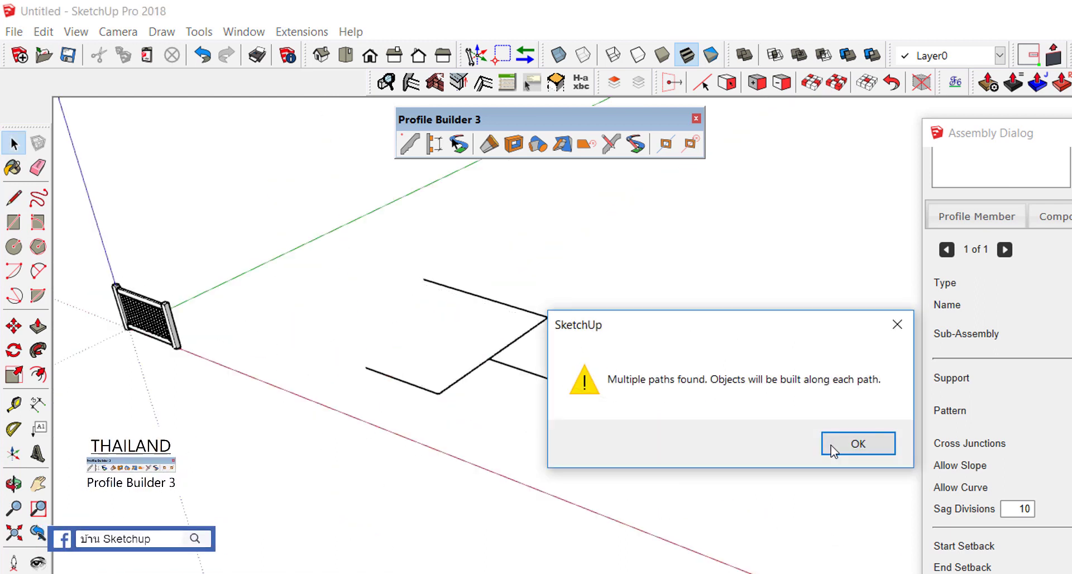
click(831, 445)
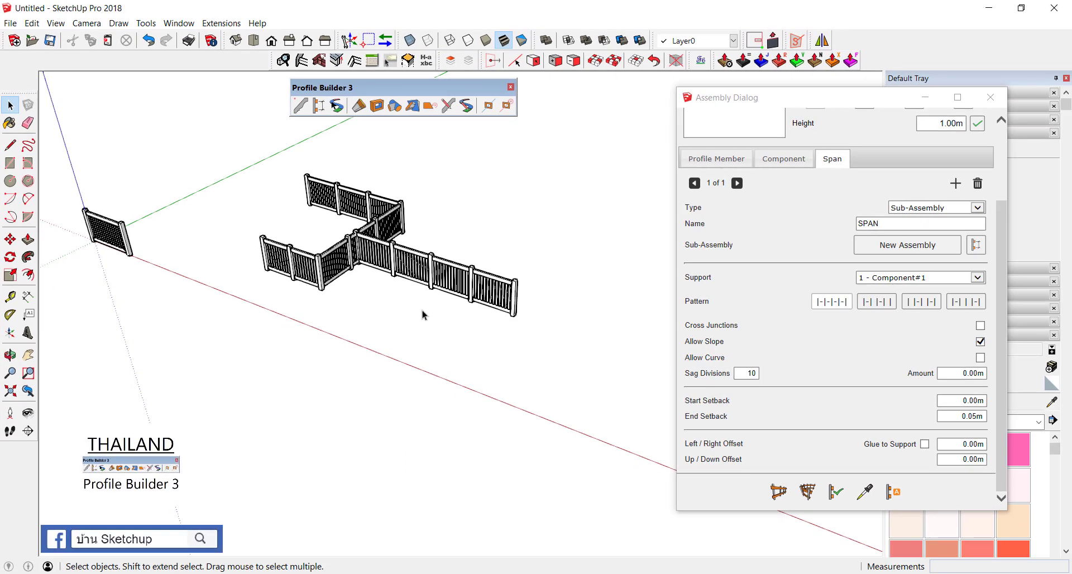
Move the front fence span to a new spot
scroll(424, 315, up, 2)
middle_drag(393, 310, 438, 310)
click(394, 251)
key(m)
drag(394, 251, 510, 291)
Draw new path lines on the moved fence to make a jogged path and rebuild it
double_click(385, 249)
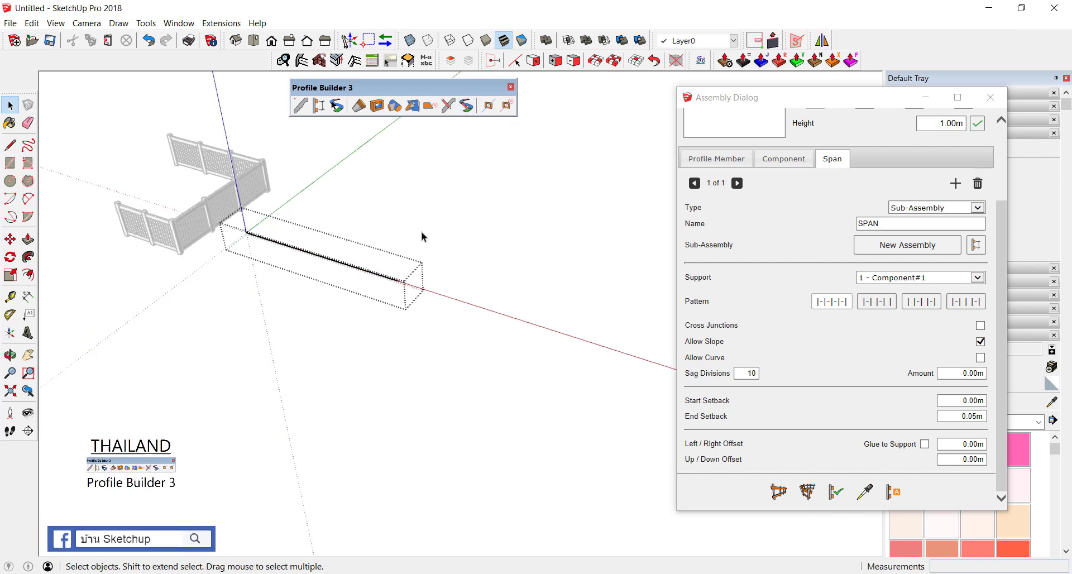
key(l)
click(399, 280)
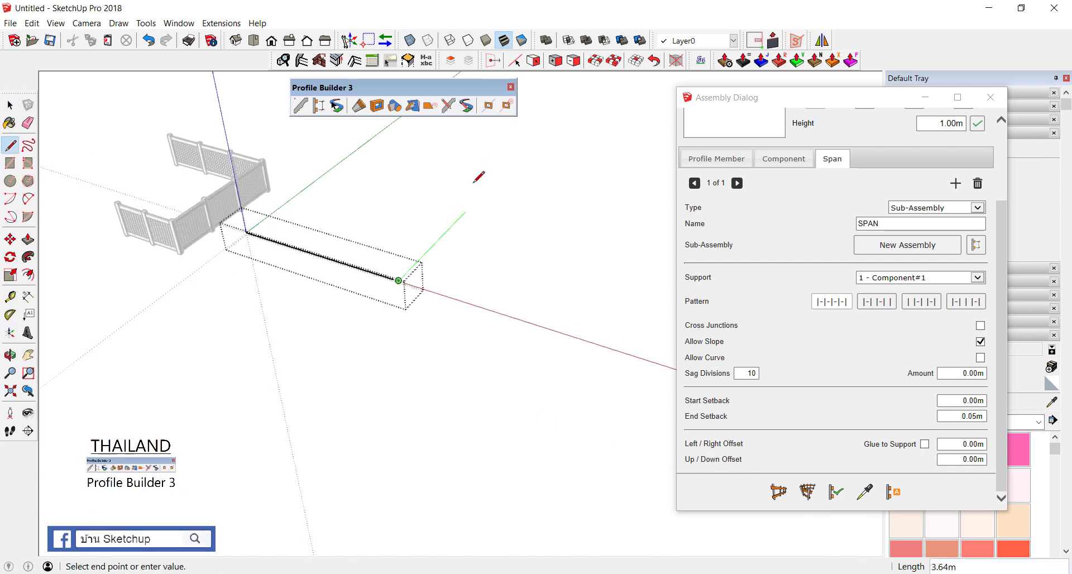
click(498, 177)
key(space)
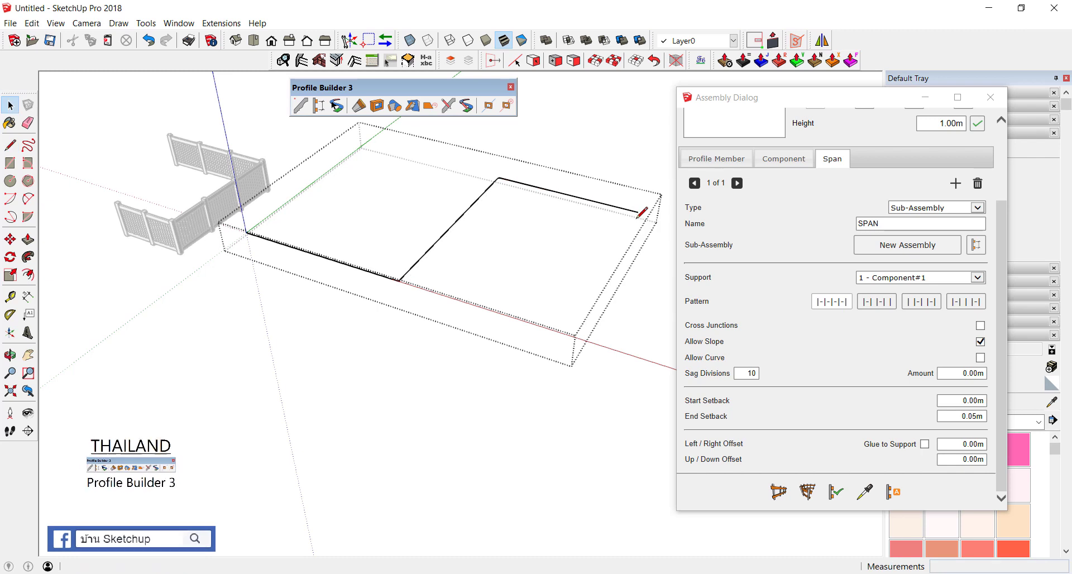
Open the new jogged fence and reveal its path lines for editing
mouse_move(555, 384)
middle_down()
mouse_move(555, 240)
mouse_move(469, 304)
middle_up()
scroll(462, 228, up, 3)
scroll(468, 228, down, 2)
double_click(455, 216)
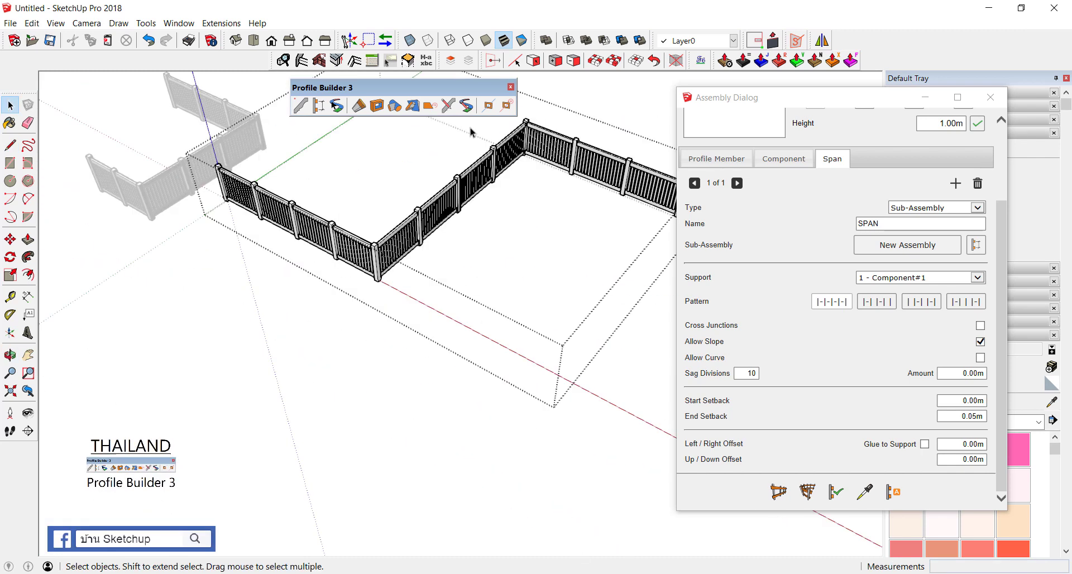
click(469, 111)
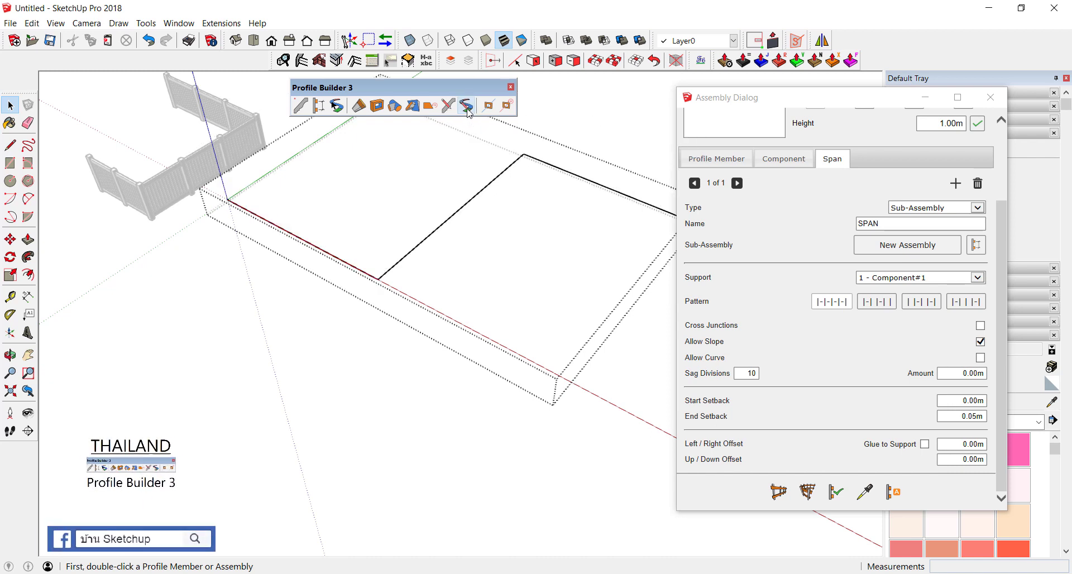
Round the first path corner with a 2 Point Arc
key(a)
click(298, 236)
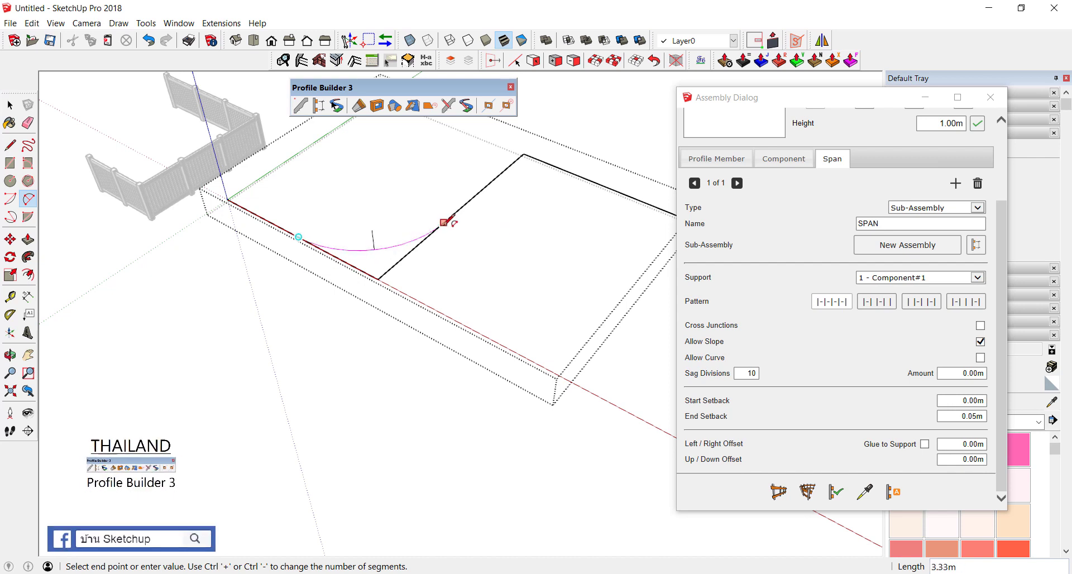
click(445, 222)
scroll(448, 187, down, 3)
scroll(277, 283, up, 3)
scroll(256, 246, up, 2)
Round the second corner, then exit so the fence rebuilds along the S-curve
click(251, 249)
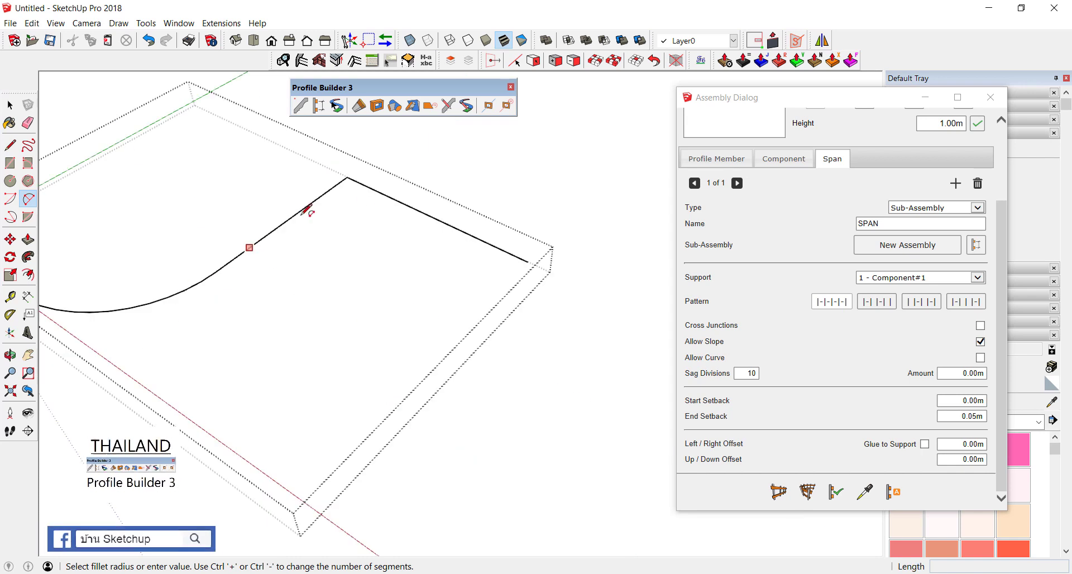
click(459, 226)
key(space)
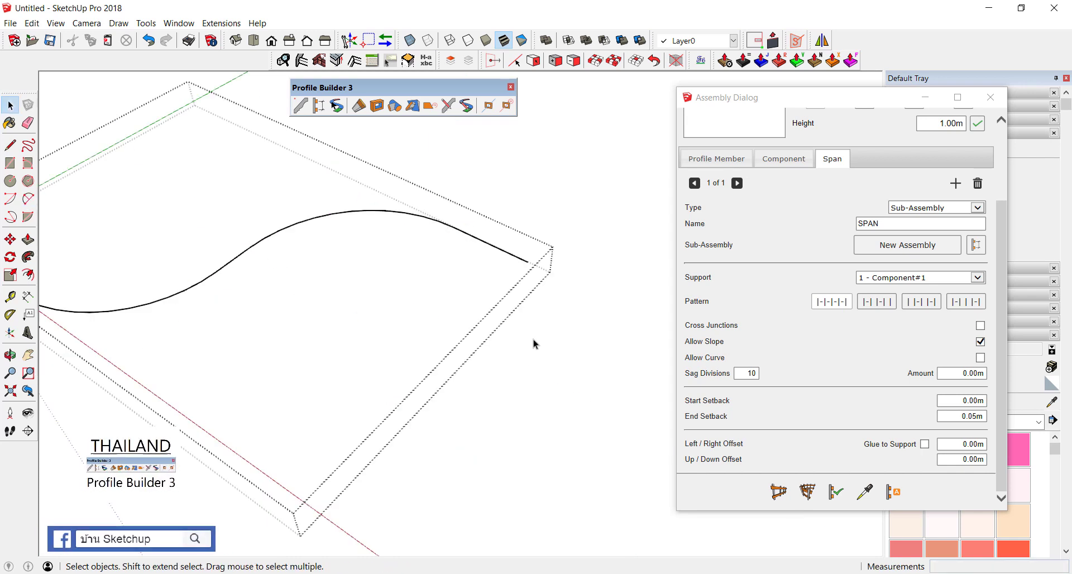
middle_drag(534, 346, 553, 335)
scroll(553, 335, down, 5)
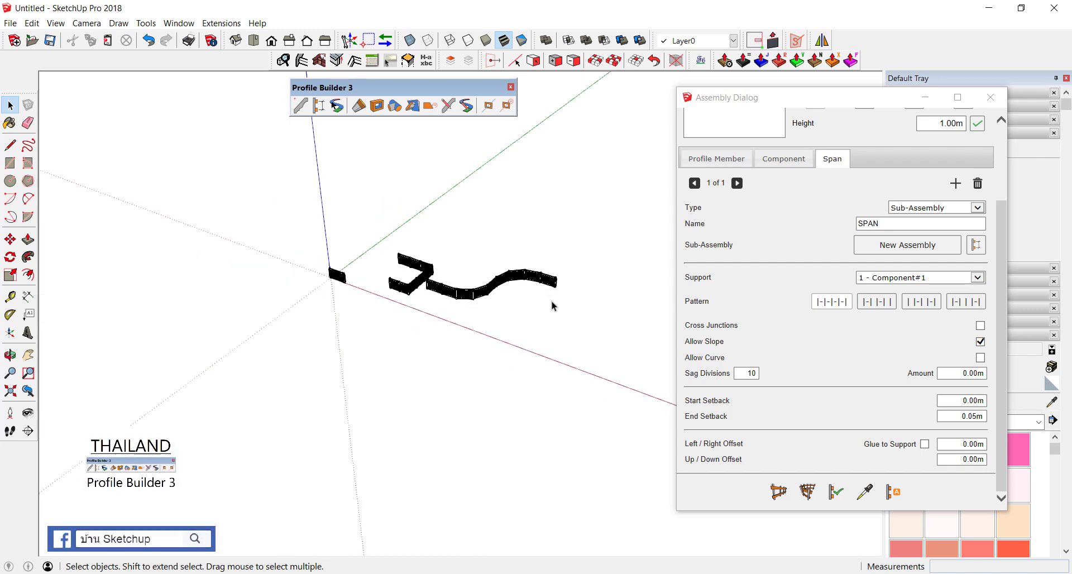
middle_drag(499, 306, 542, 273)
scroll(547, 287, up, 5)
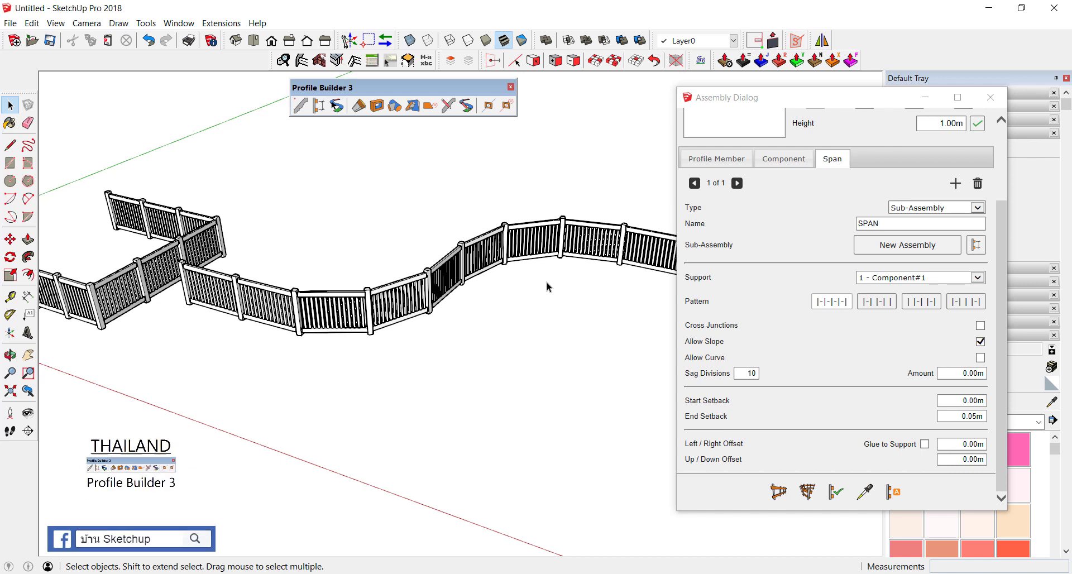
scroll(268, 343, down, 4)
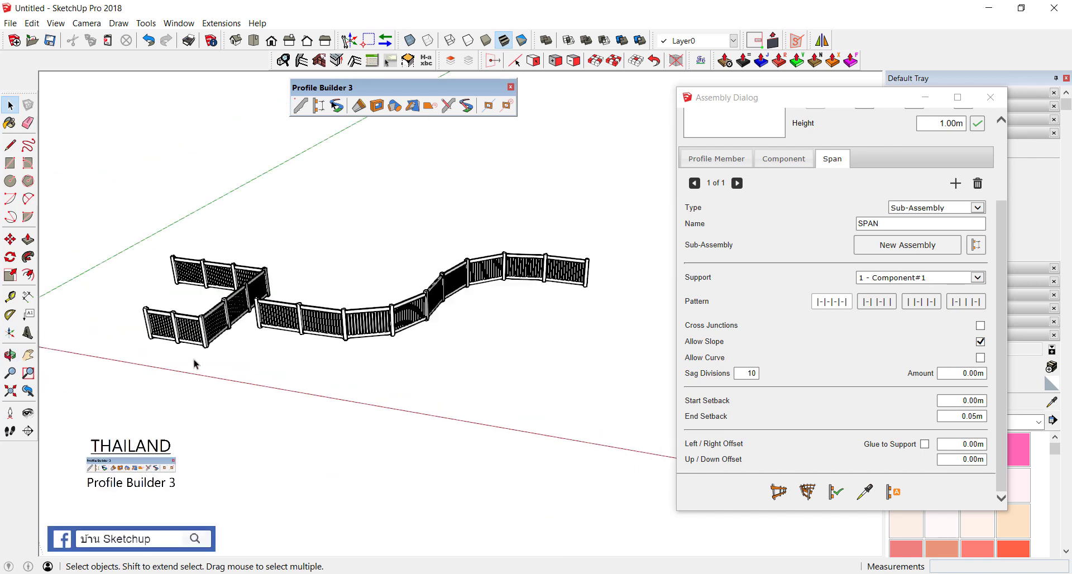
scroll(807, 296, up, 3)
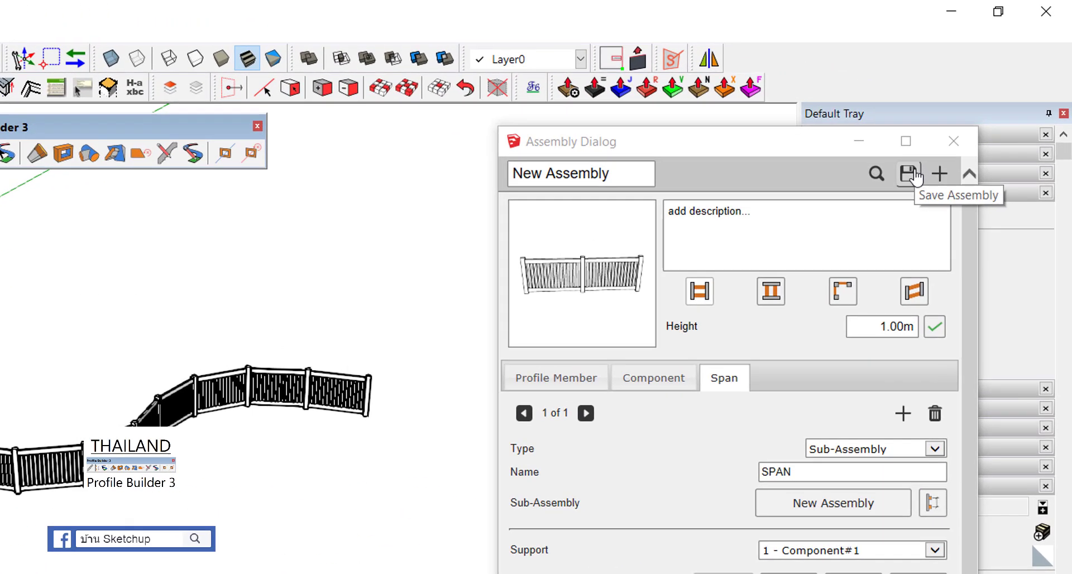
Create a new MY ASSEMBLY folder on the Desktop from the Save Assembly dialog
click(914, 175)
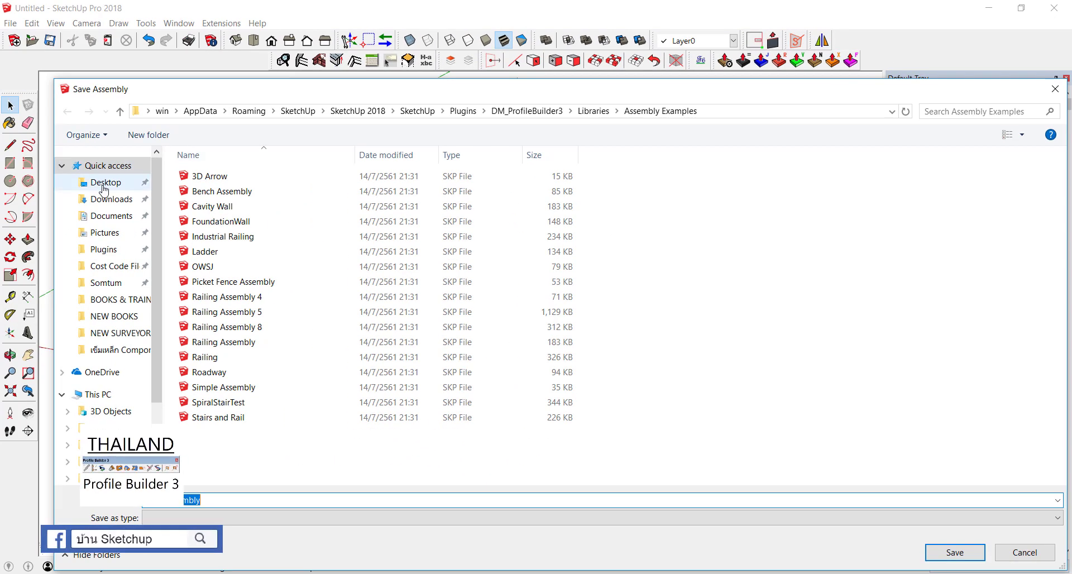
click(84, 180)
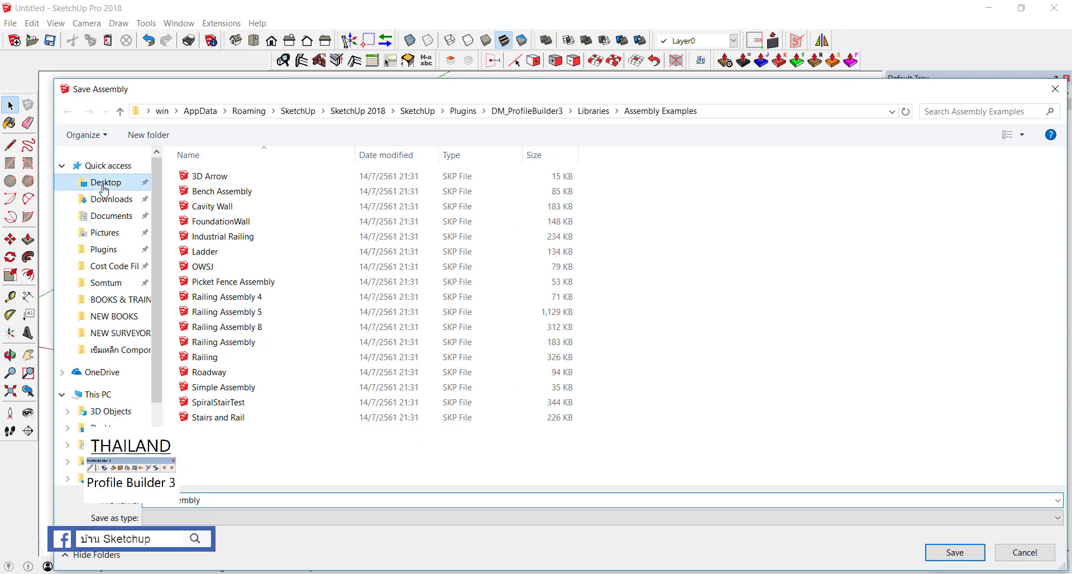
right_click(305, 330)
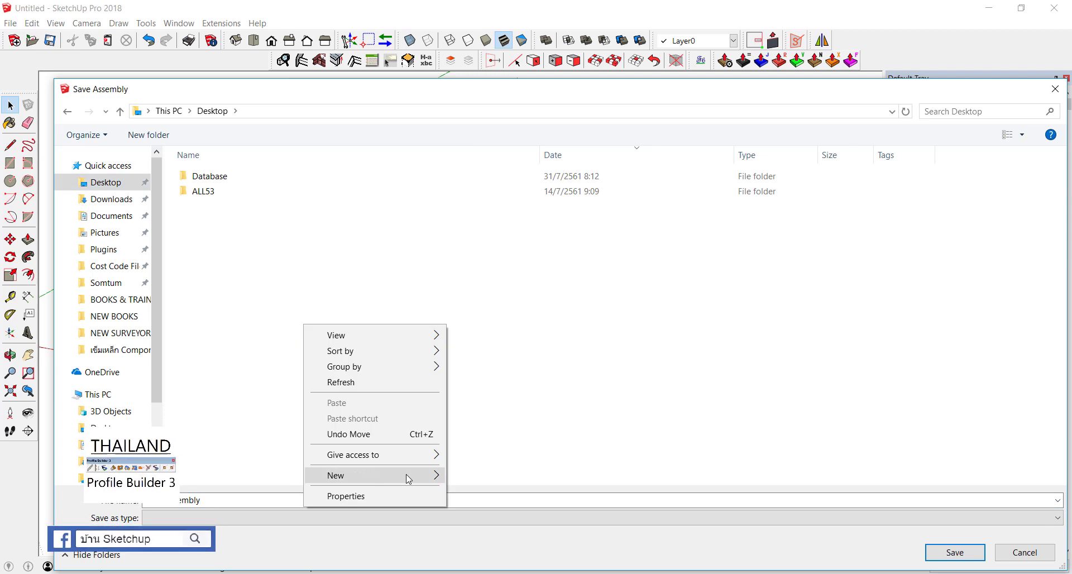
mouse_move(376, 475)
click(512, 301)
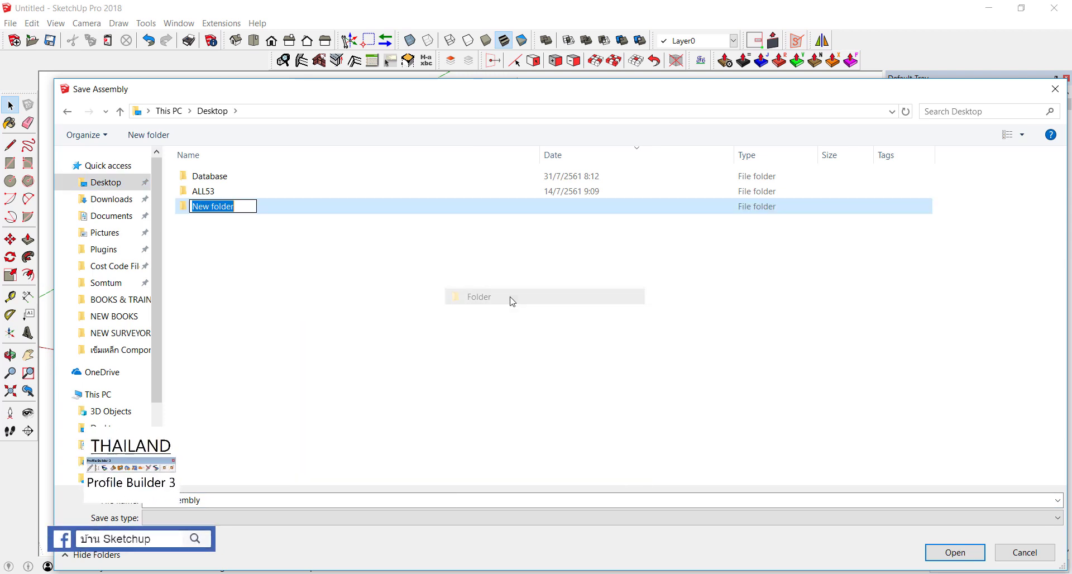
text(m)
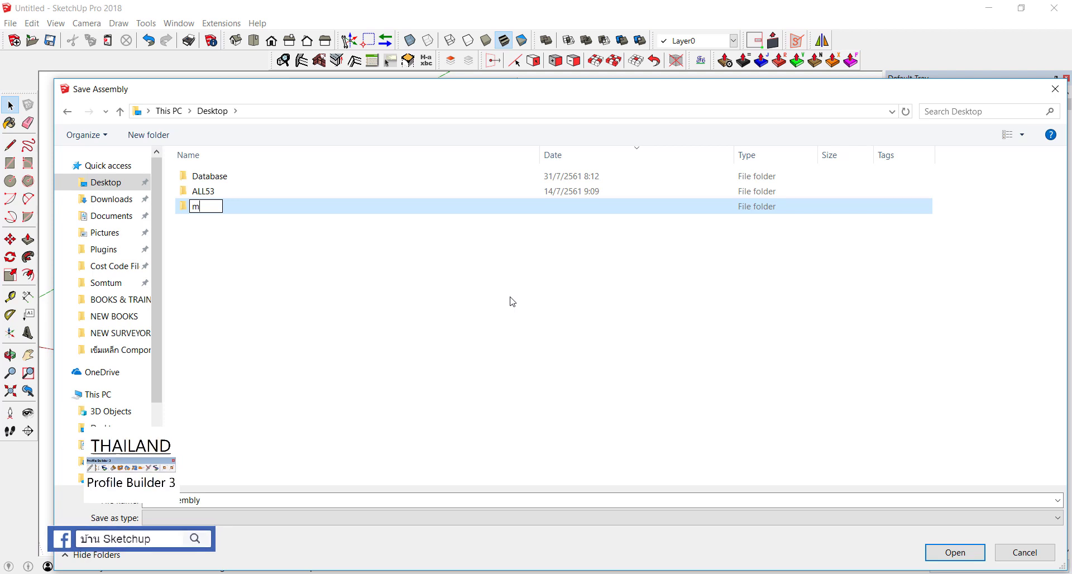
key(BackSpace)
text(MY )
text(ASSEMBLY)
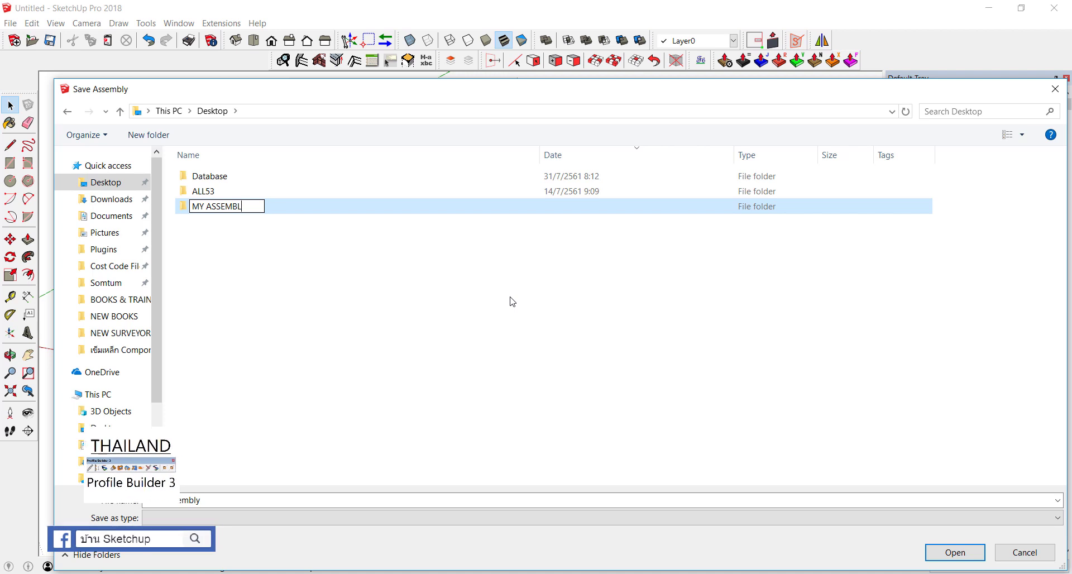
click(249, 220)
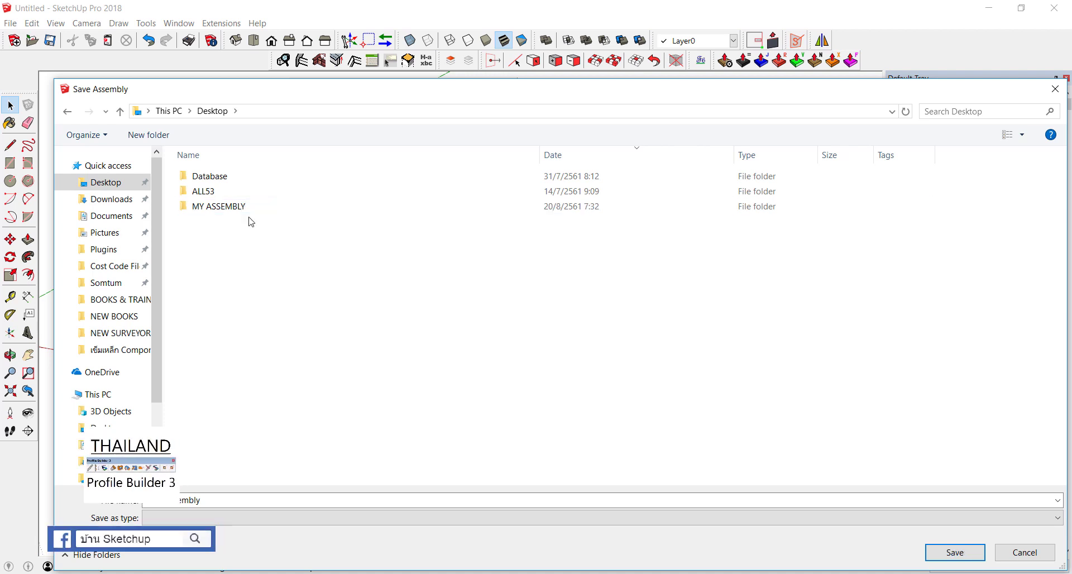
Save the fence assembly as FENCE-001 inside MY ASSEMBLY and confirm the message
double_click(240, 211)
double_click(219, 501)
key(BackSpace)
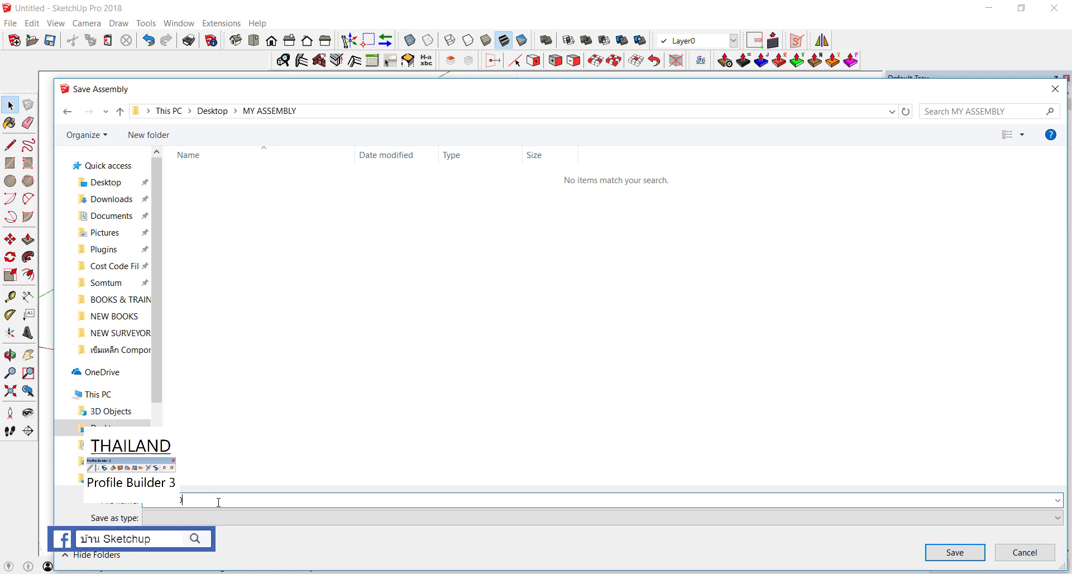
click(942, 554)
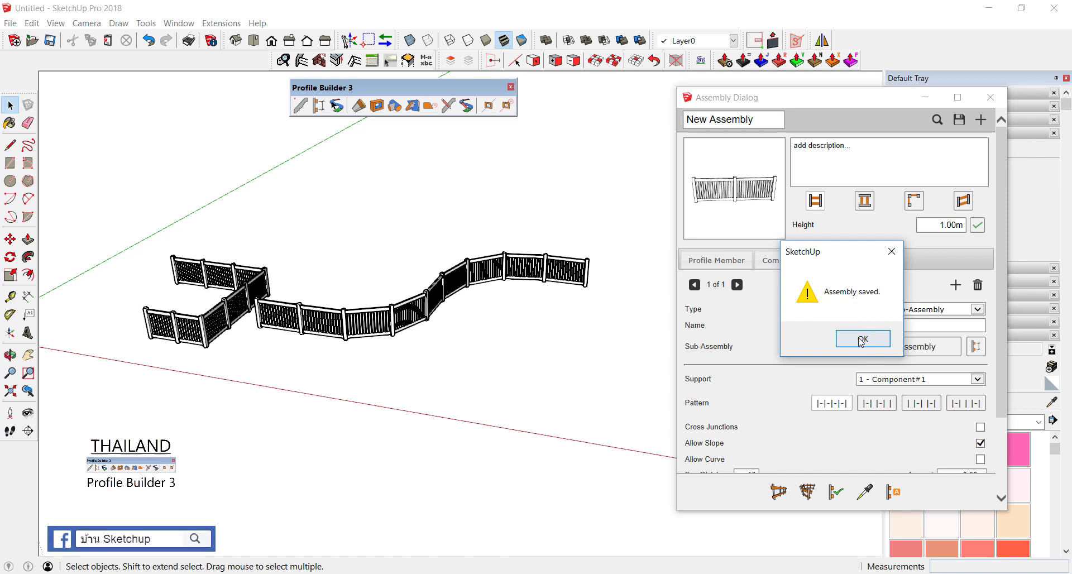
click(863, 338)
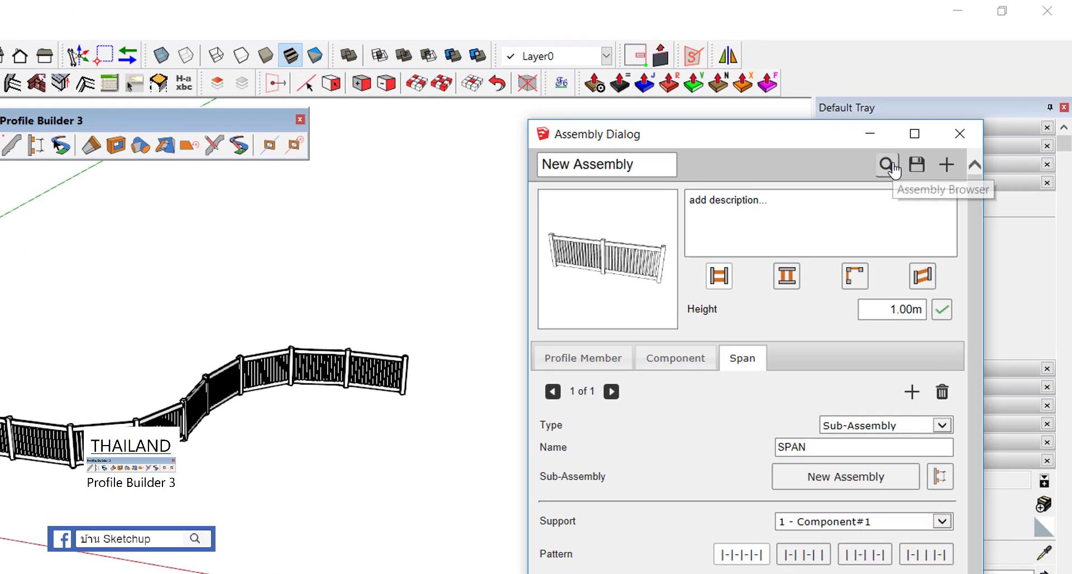
click(937, 121)
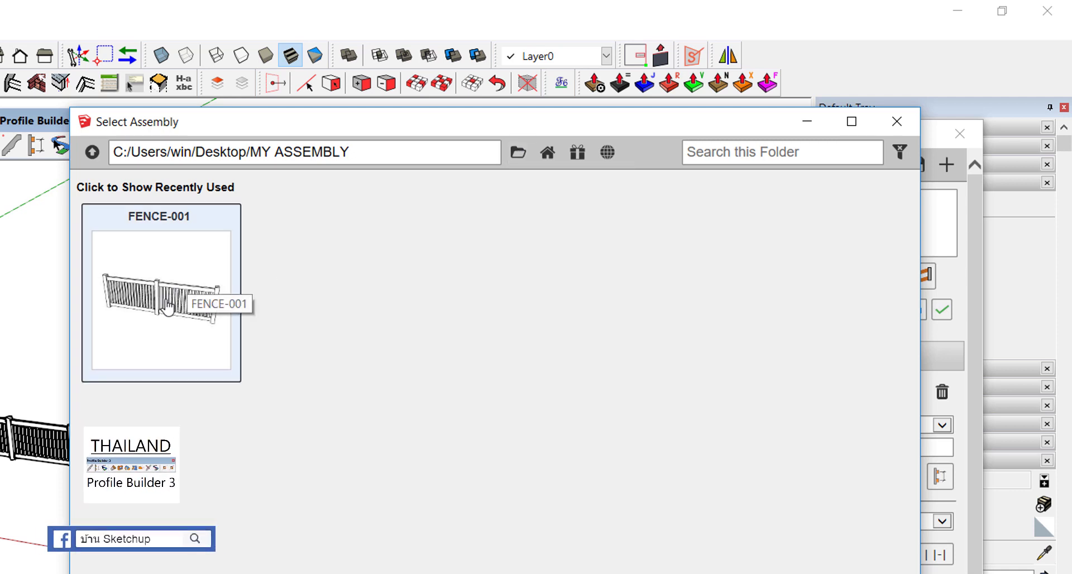
click(526, 163)
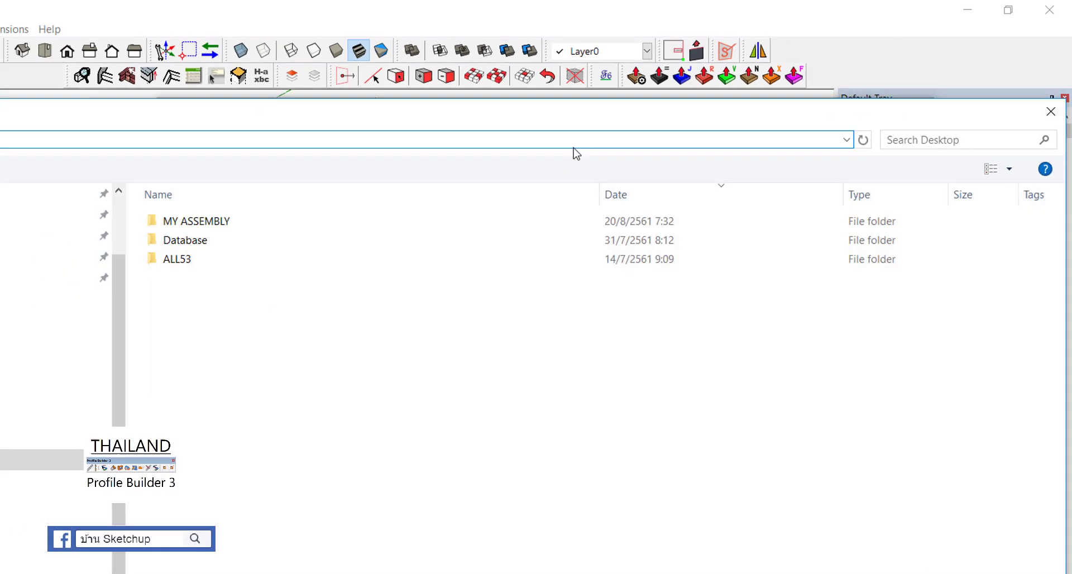
click(377, 177)
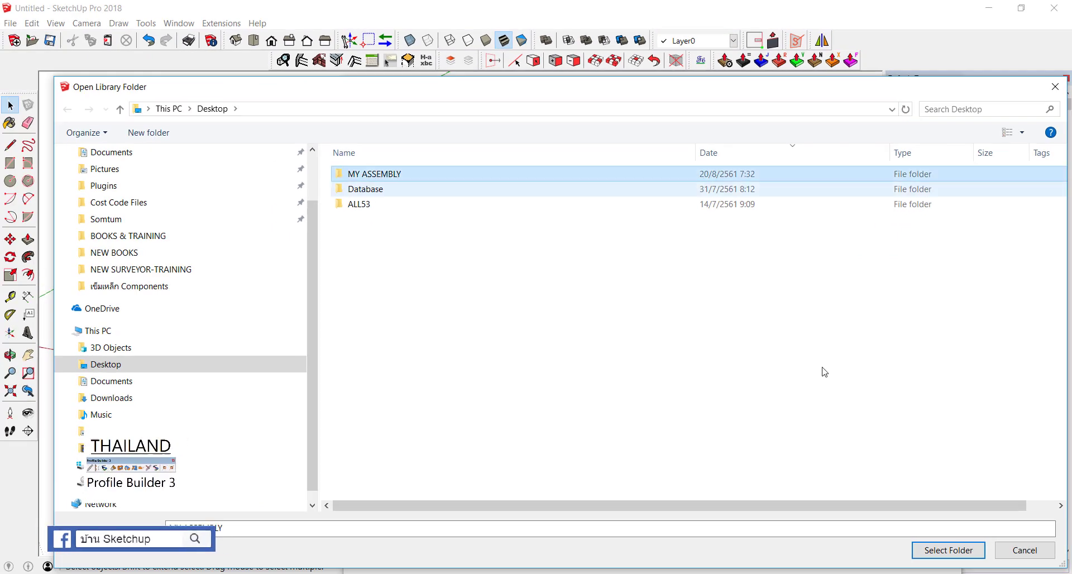
click(949, 551)
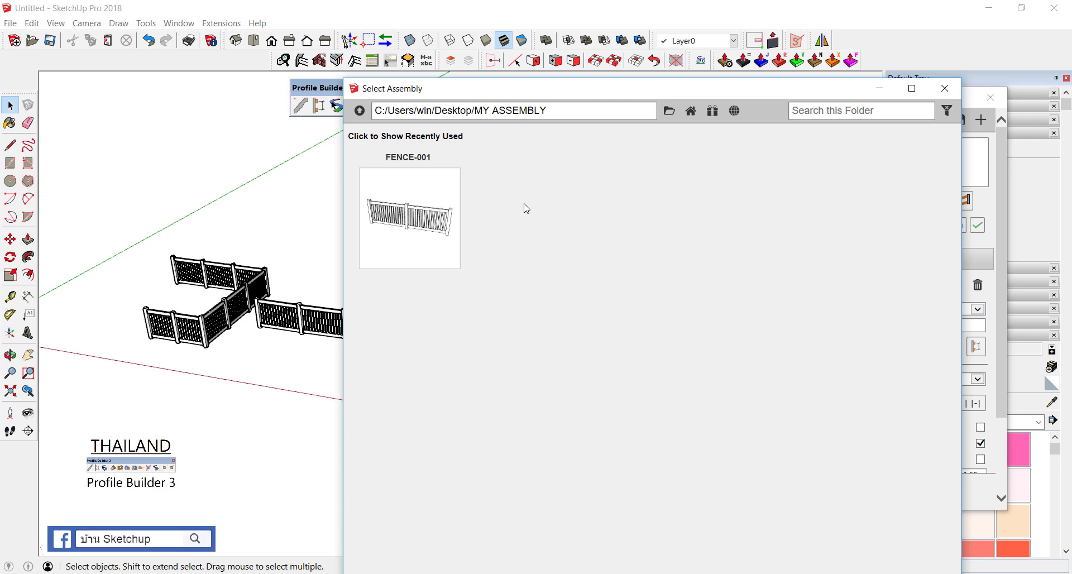
click(712, 115)
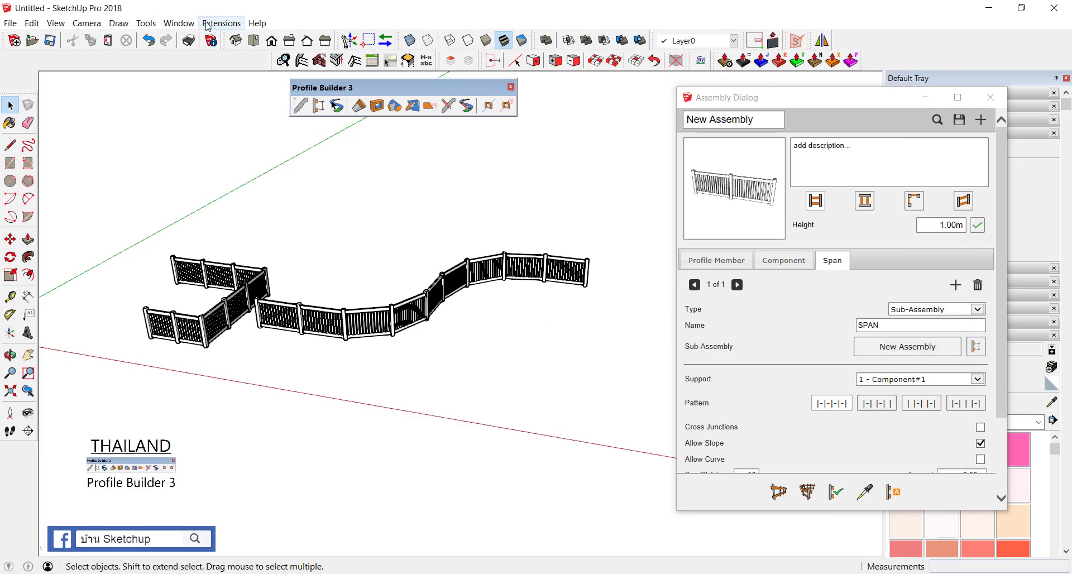
Set the Profile Builder Assembly Library folder to Desktop/MY ASSEMBLY in Preferences
click(208, 25)
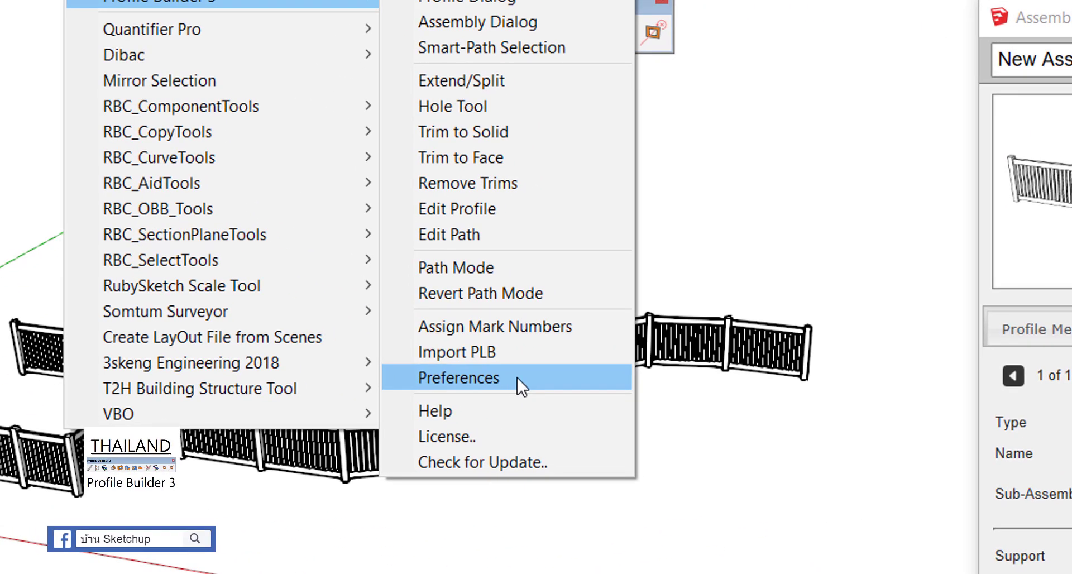
click(517, 378)
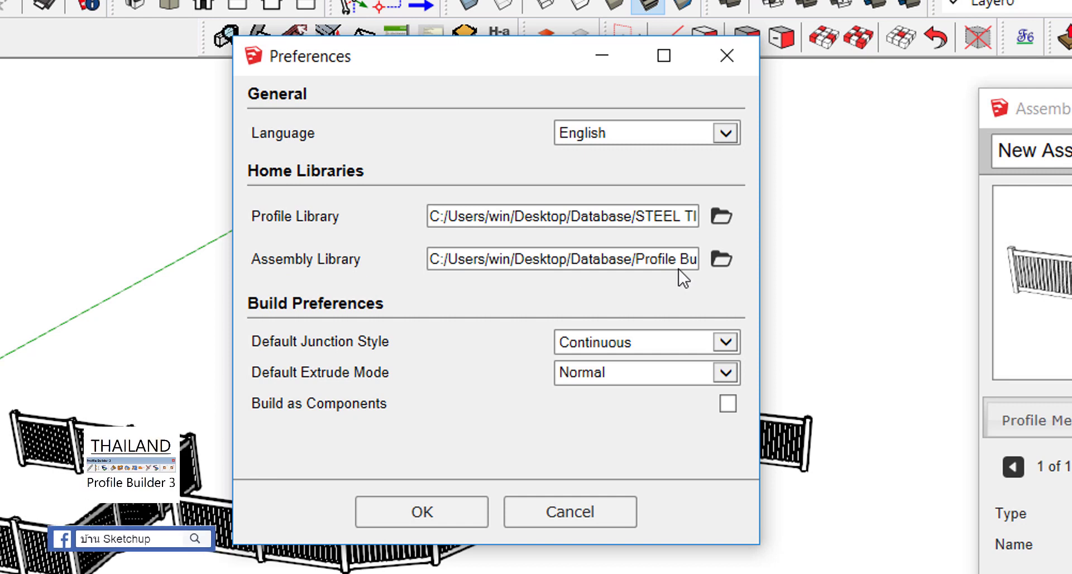
click(720, 260)
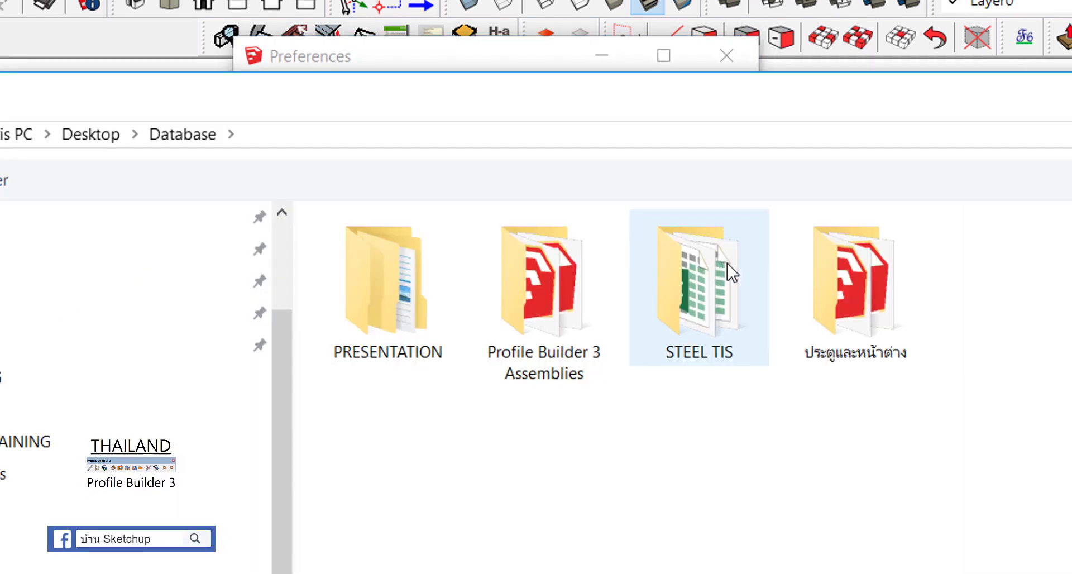
click(127, 184)
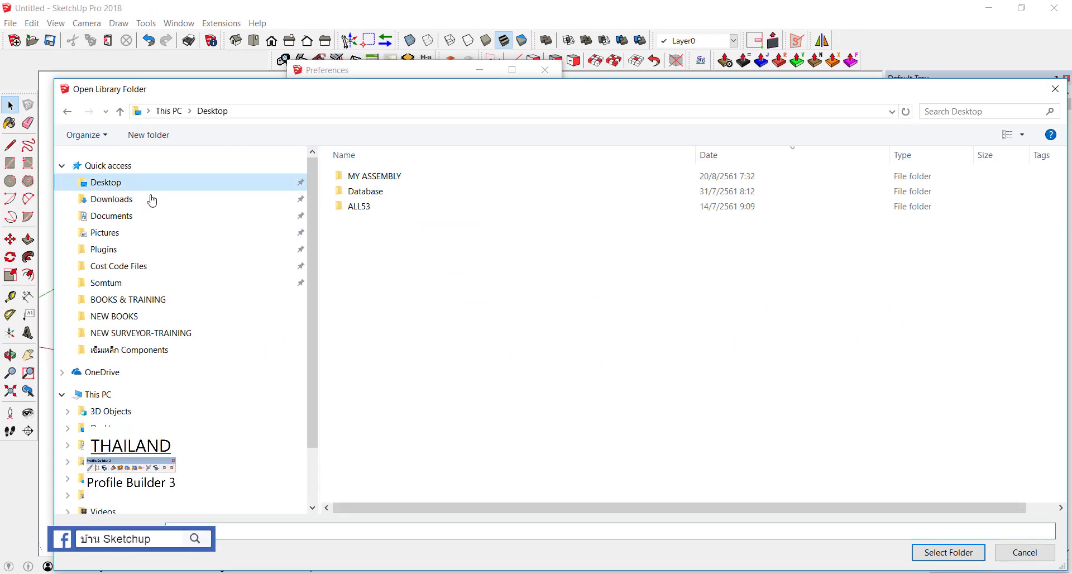
click(387, 182)
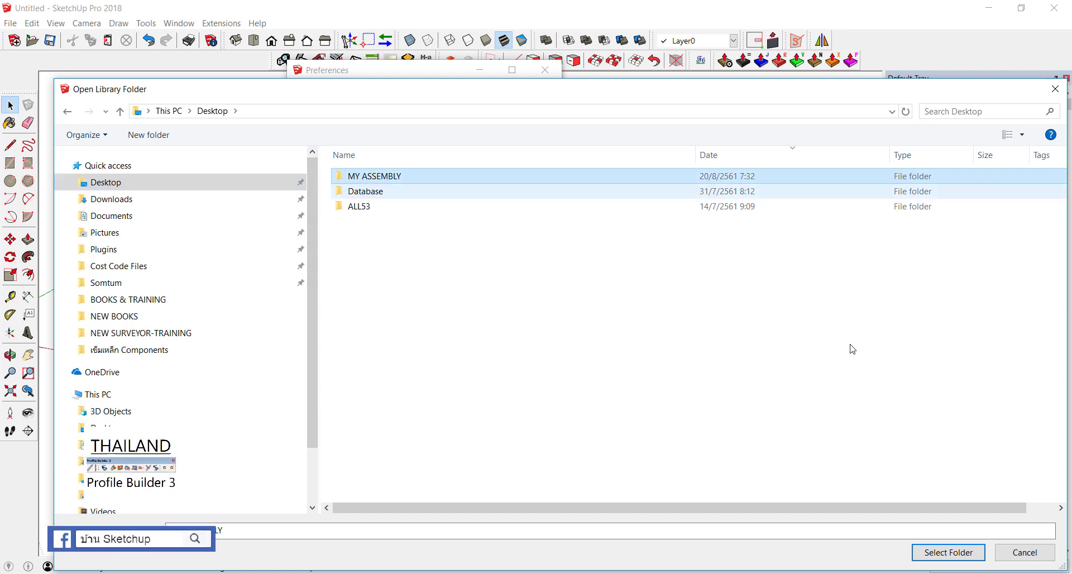
click(936, 554)
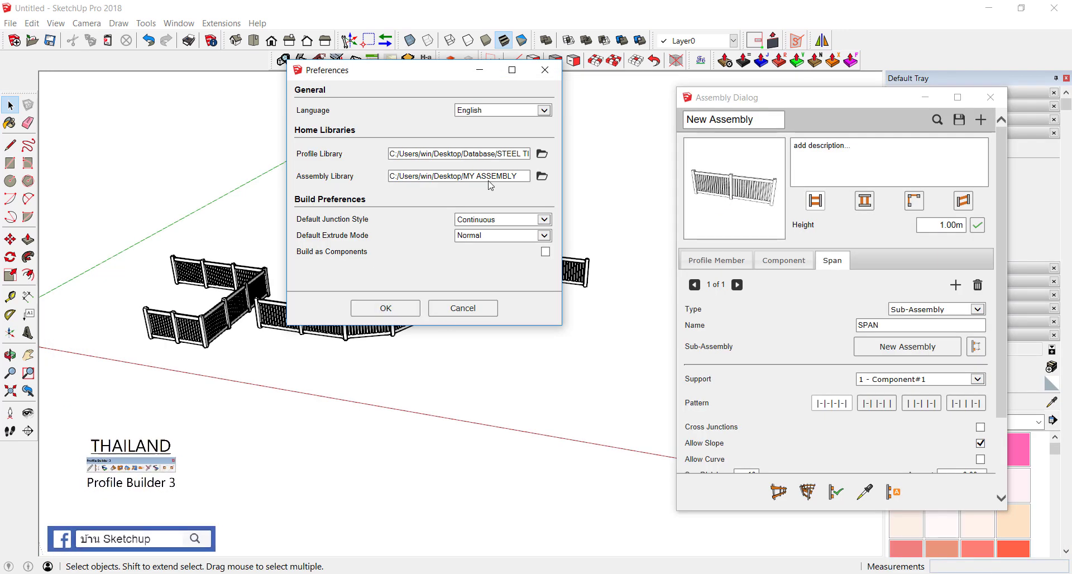
click(386, 308)
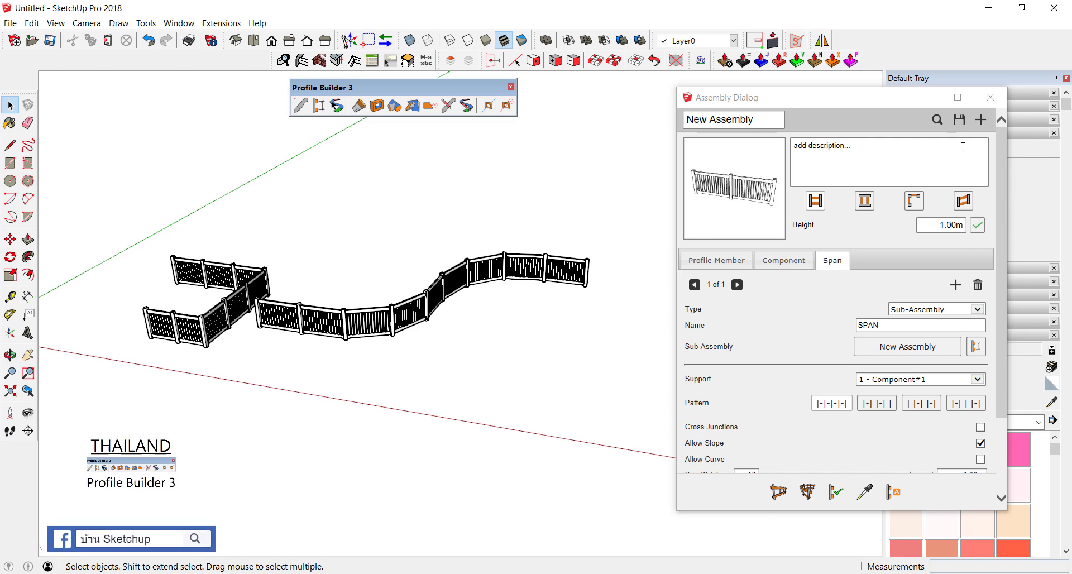
Show the example assemblies in the Assembly Browser and close the Profile Builder website
click(939, 124)
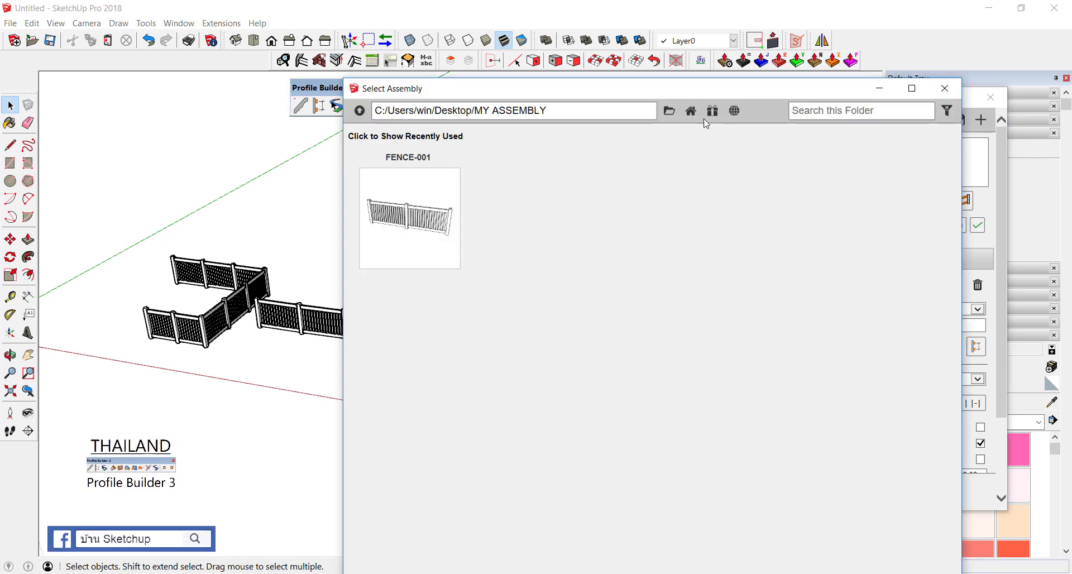
click(713, 112)
click(735, 111)
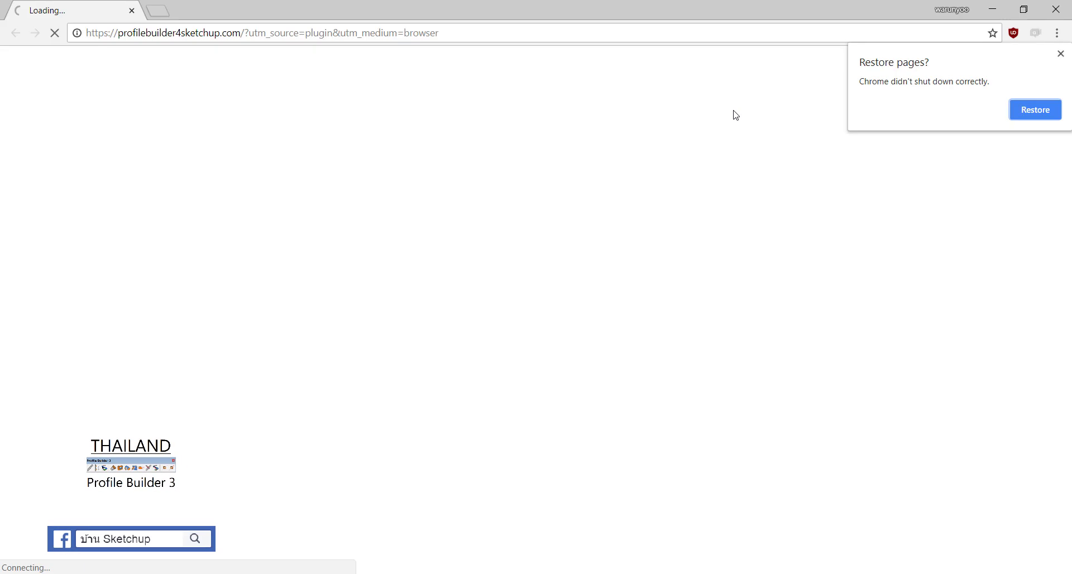
click(1060, 53)
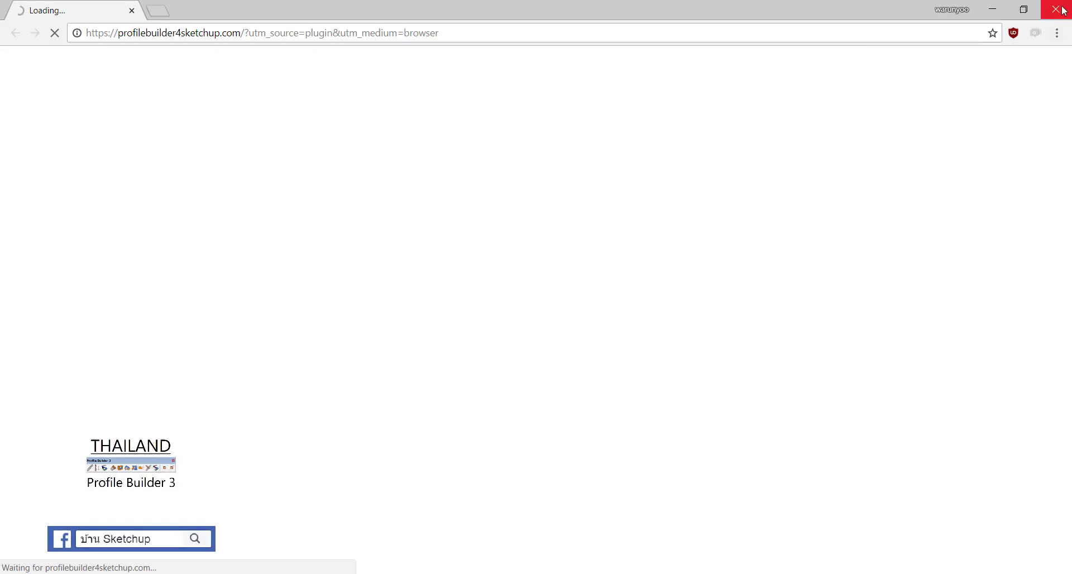
click(1055, 9)
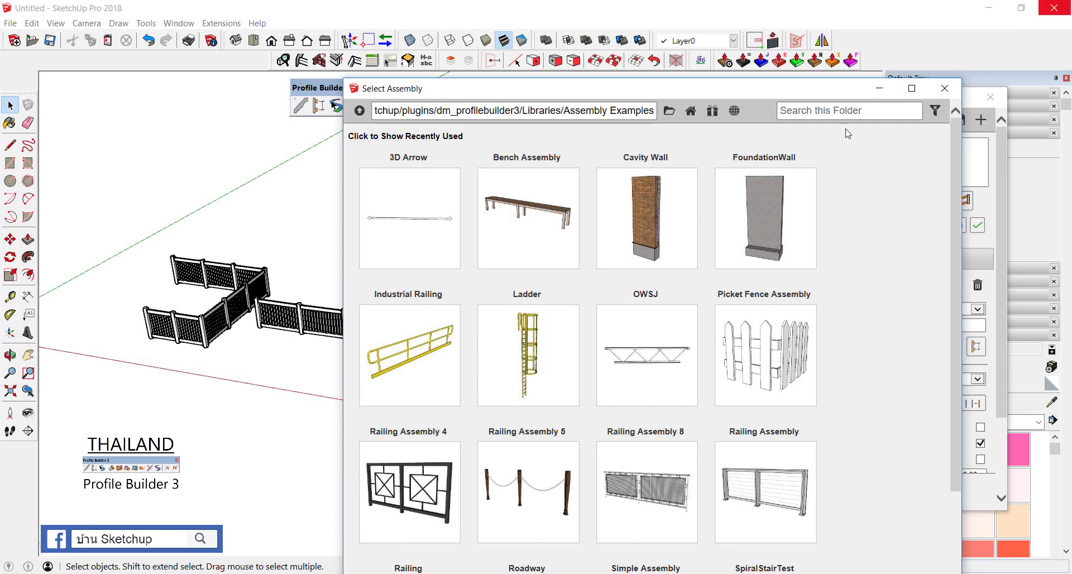
Switch the browser to the home MY ASSEMBLY library listing FENCE-001 and dismiss the CFileException error
click(692, 112)
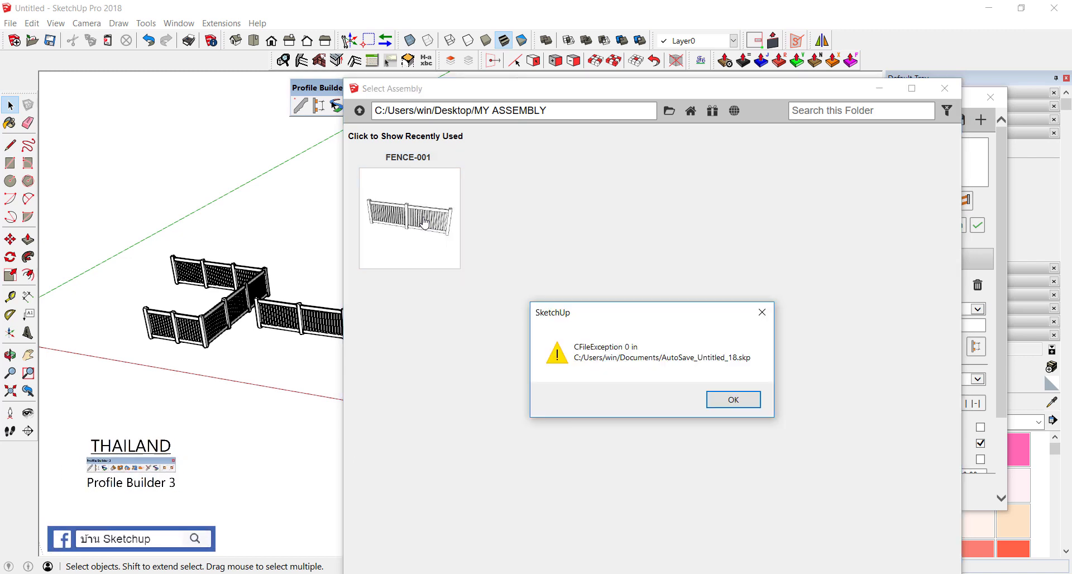
click(762, 310)
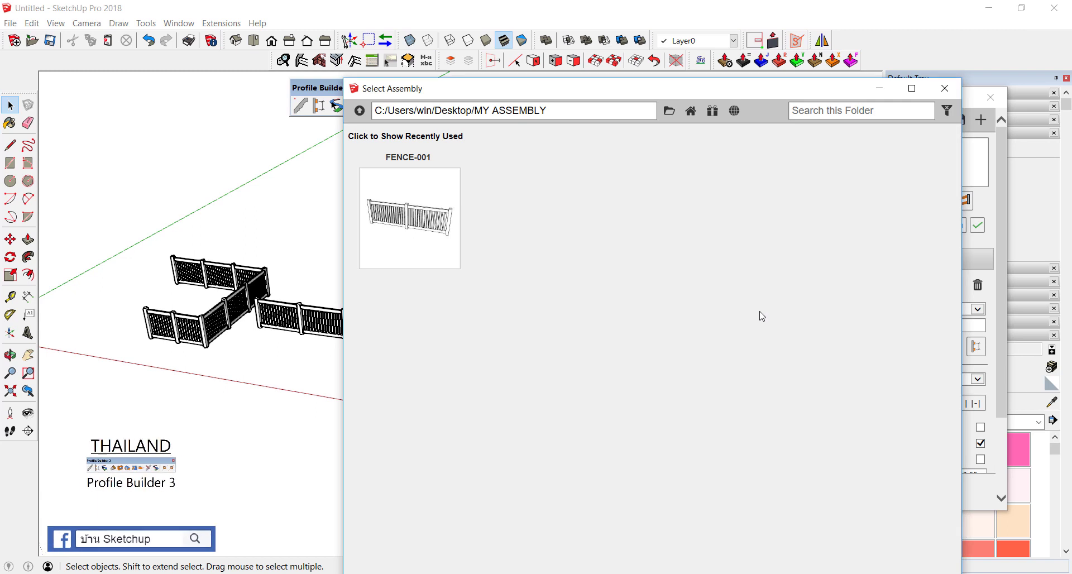